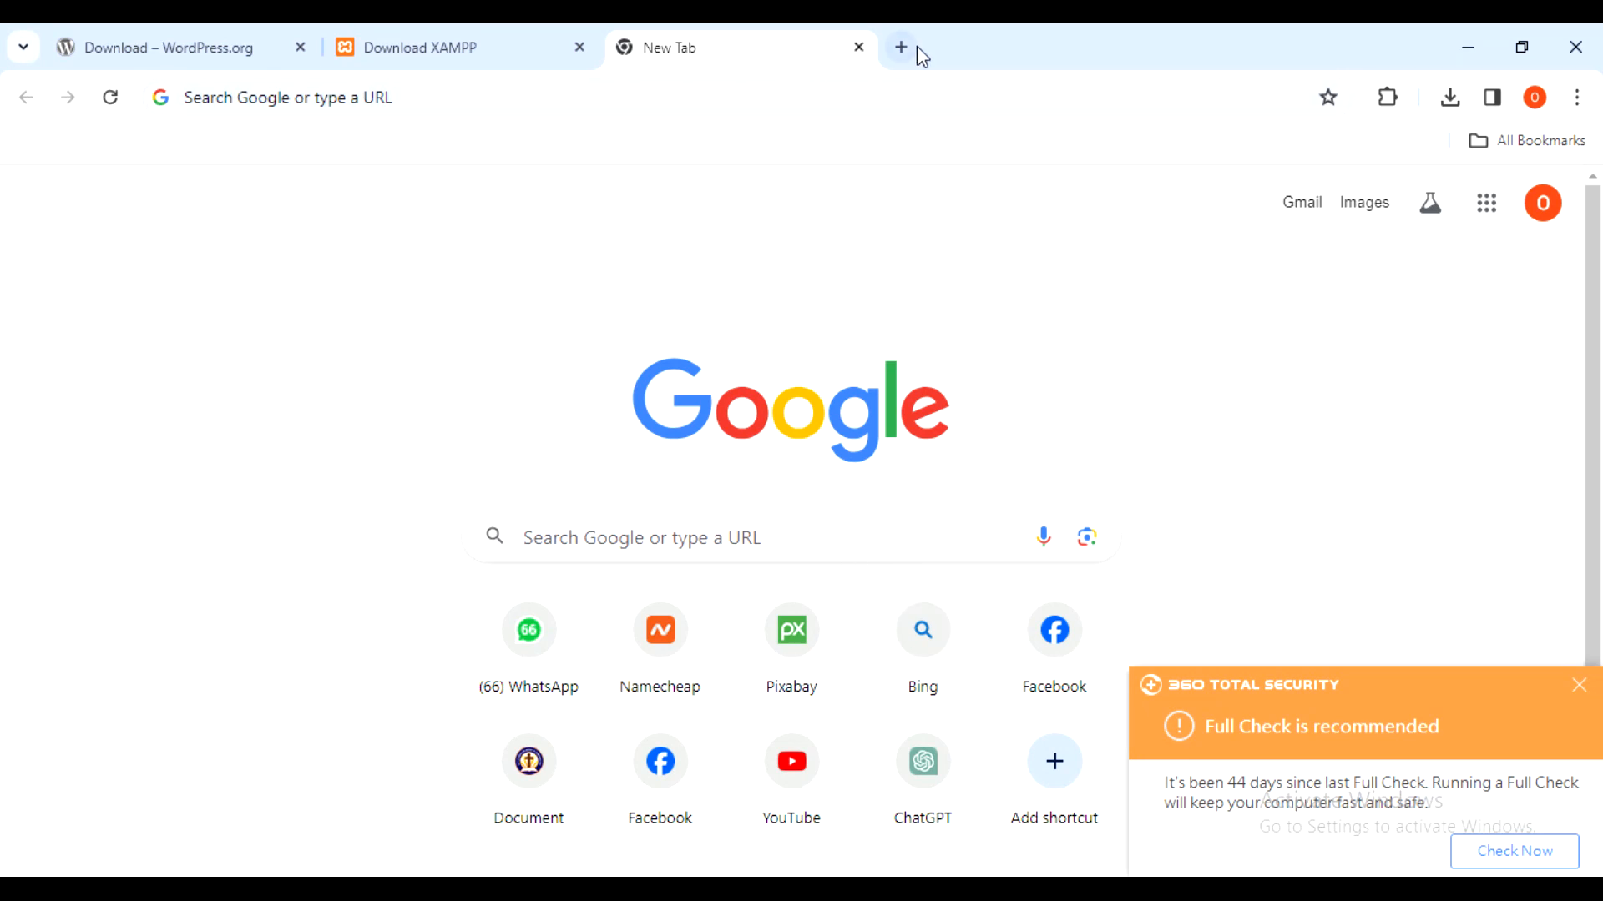
# - Go to wordpress.org in the WordPress browser tab
pyautogui.click(1041, 49)
pyautogui.click(200, 39)
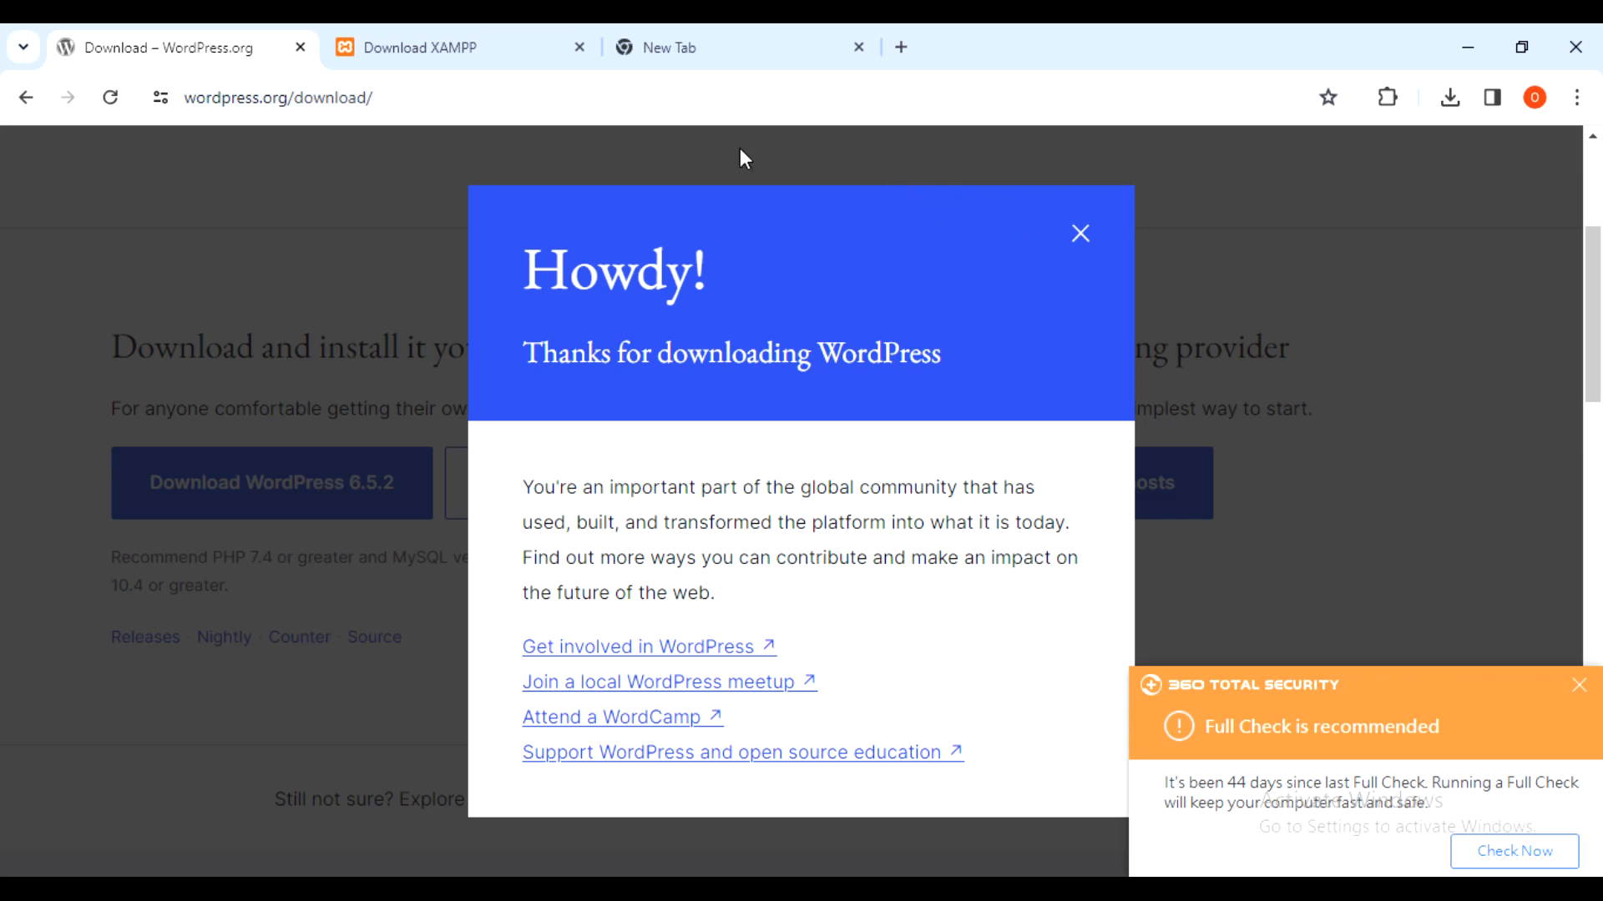
pyautogui.click(455, 94)
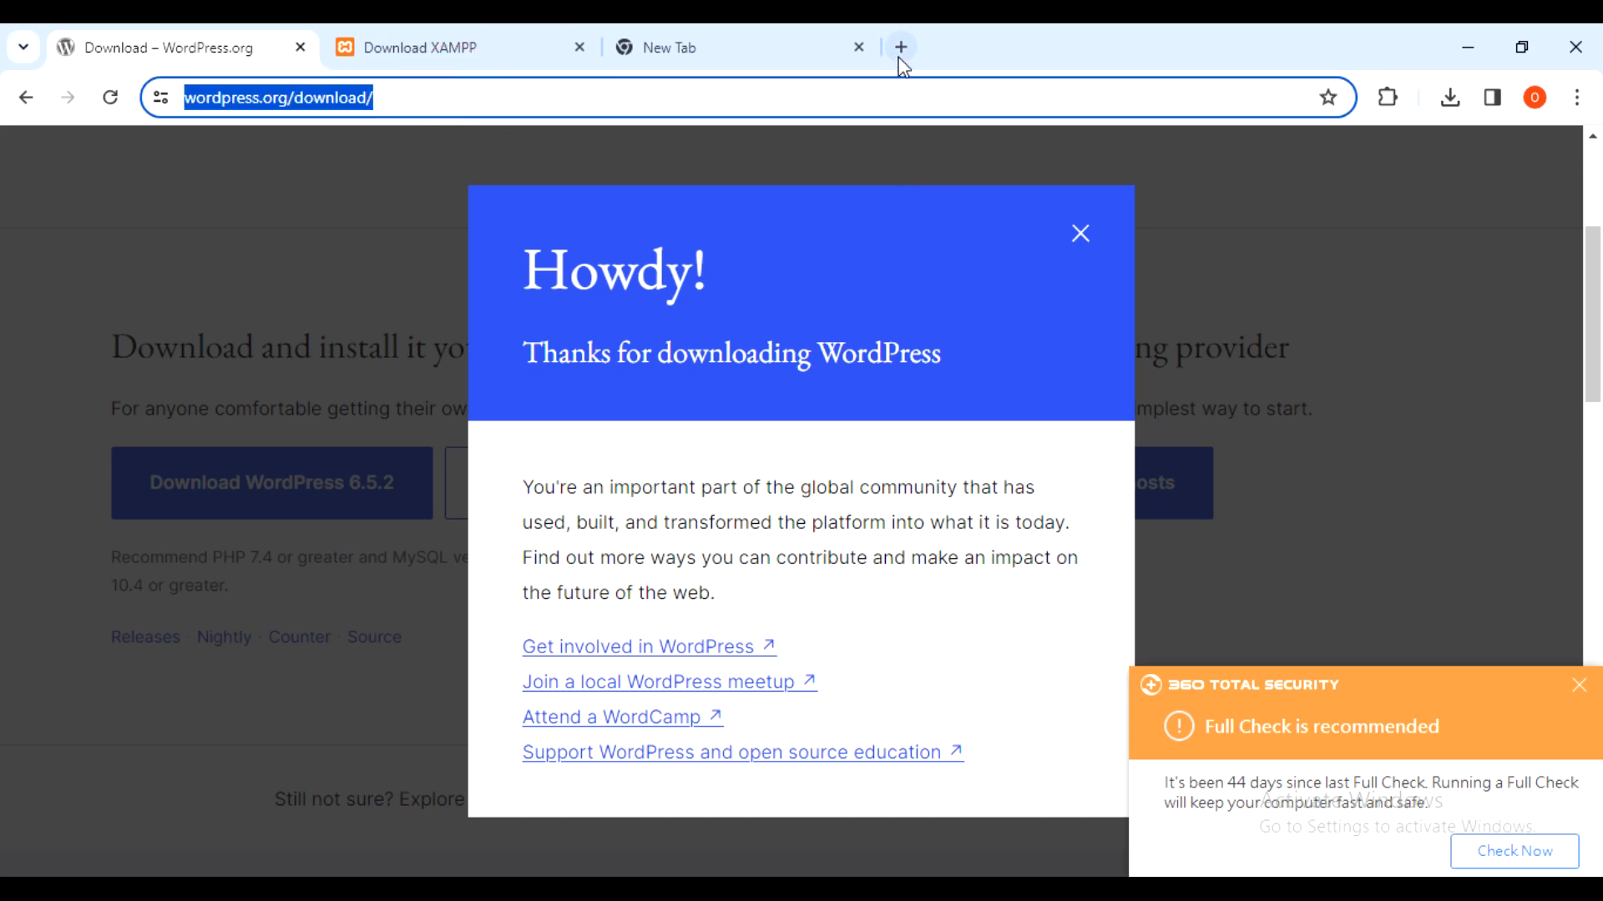
pyautogui.write('wordpress.o')
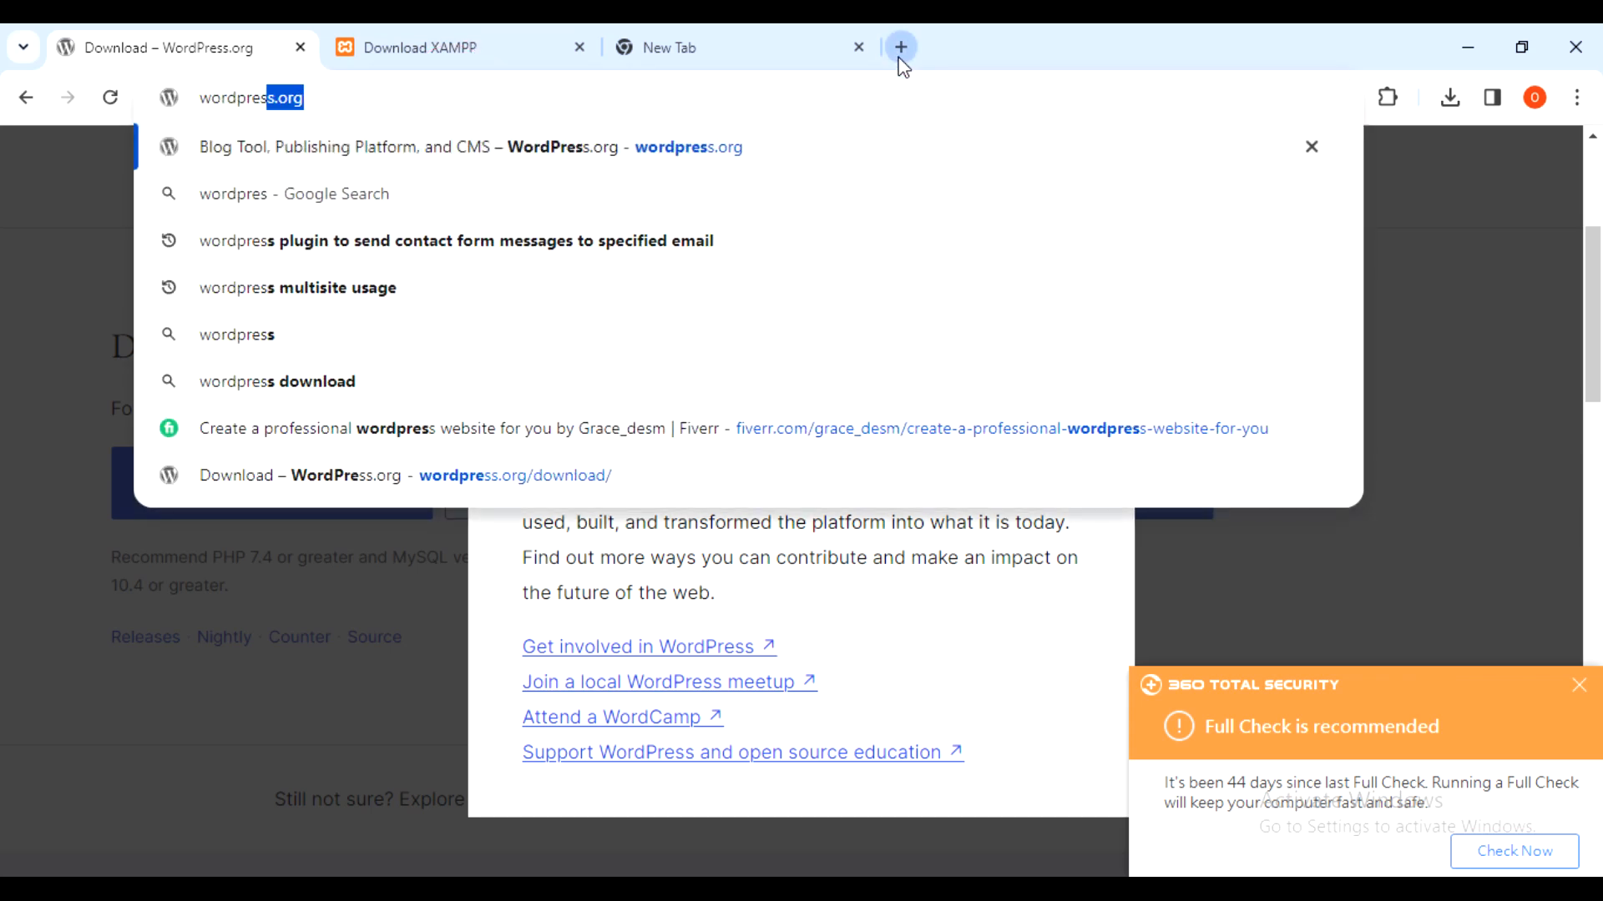
pyautogui.write('rg')
pyautogui.press('Return')
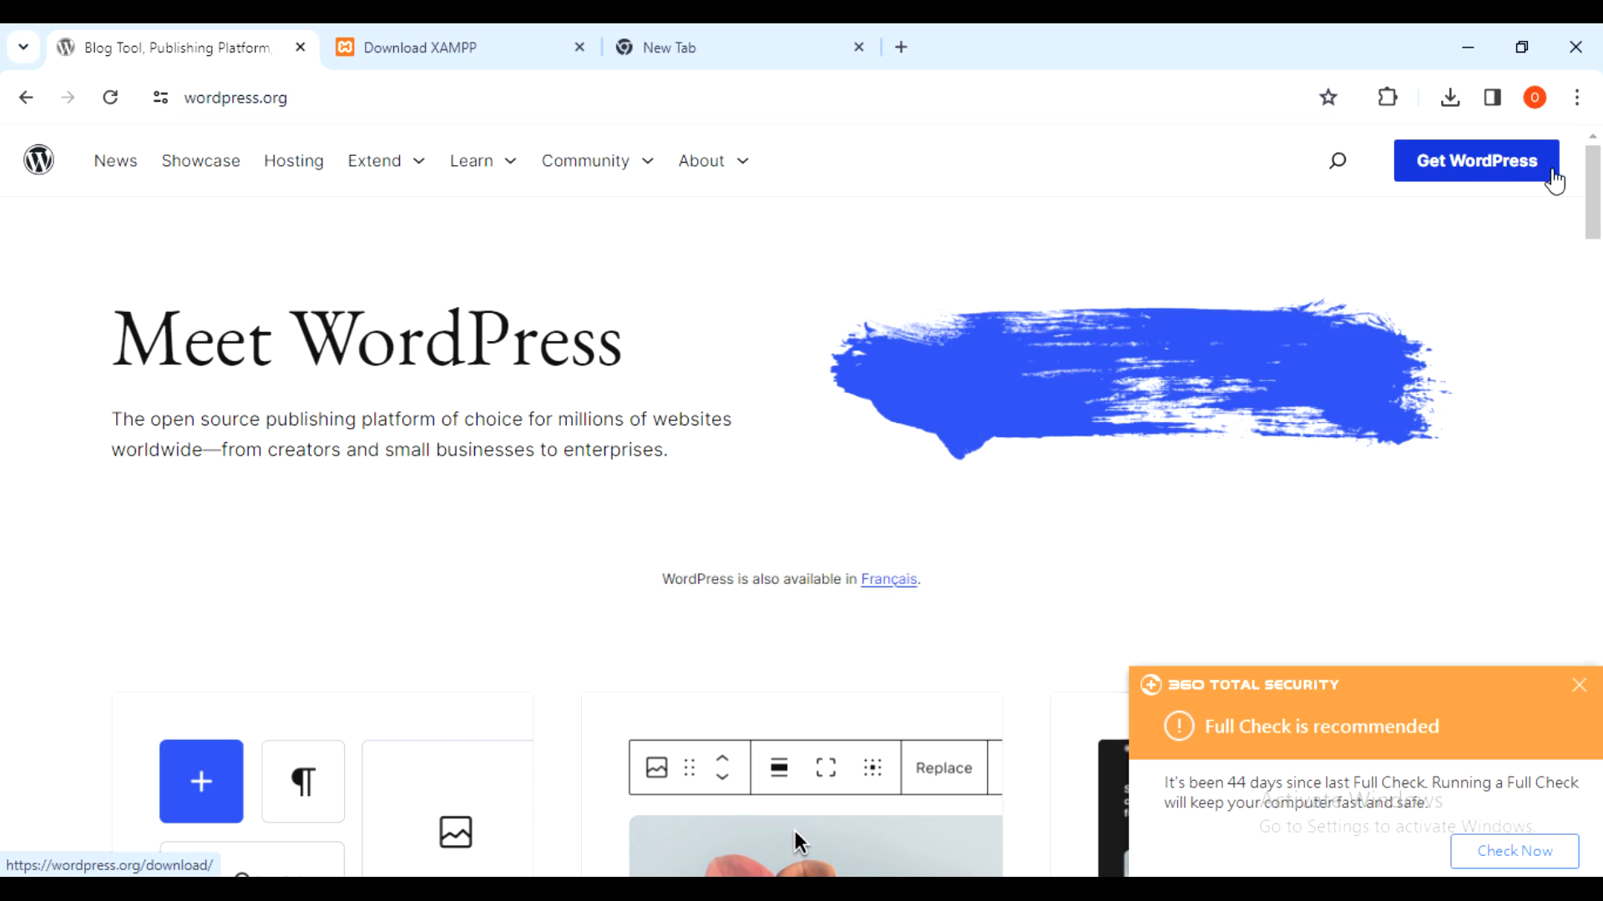
# - Download WordPress 6.5.2 and confirm the 25.0 MB zip finished in the downloads list
pyautogui.click(1491, 157)
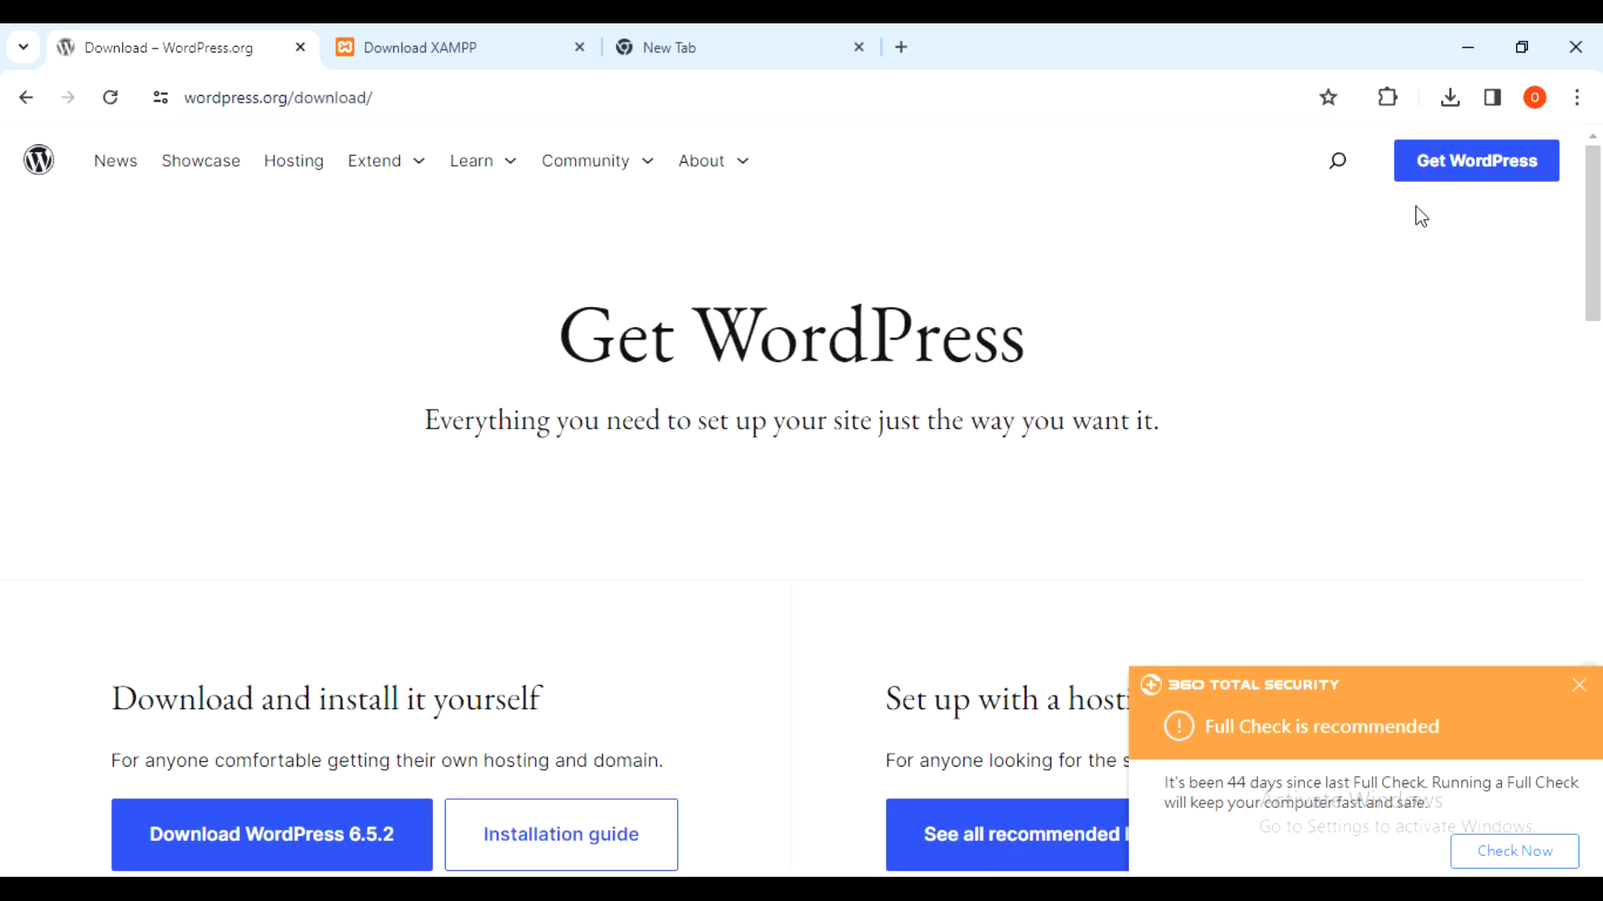
pyautogui.scroll(-4, 1202, 324)
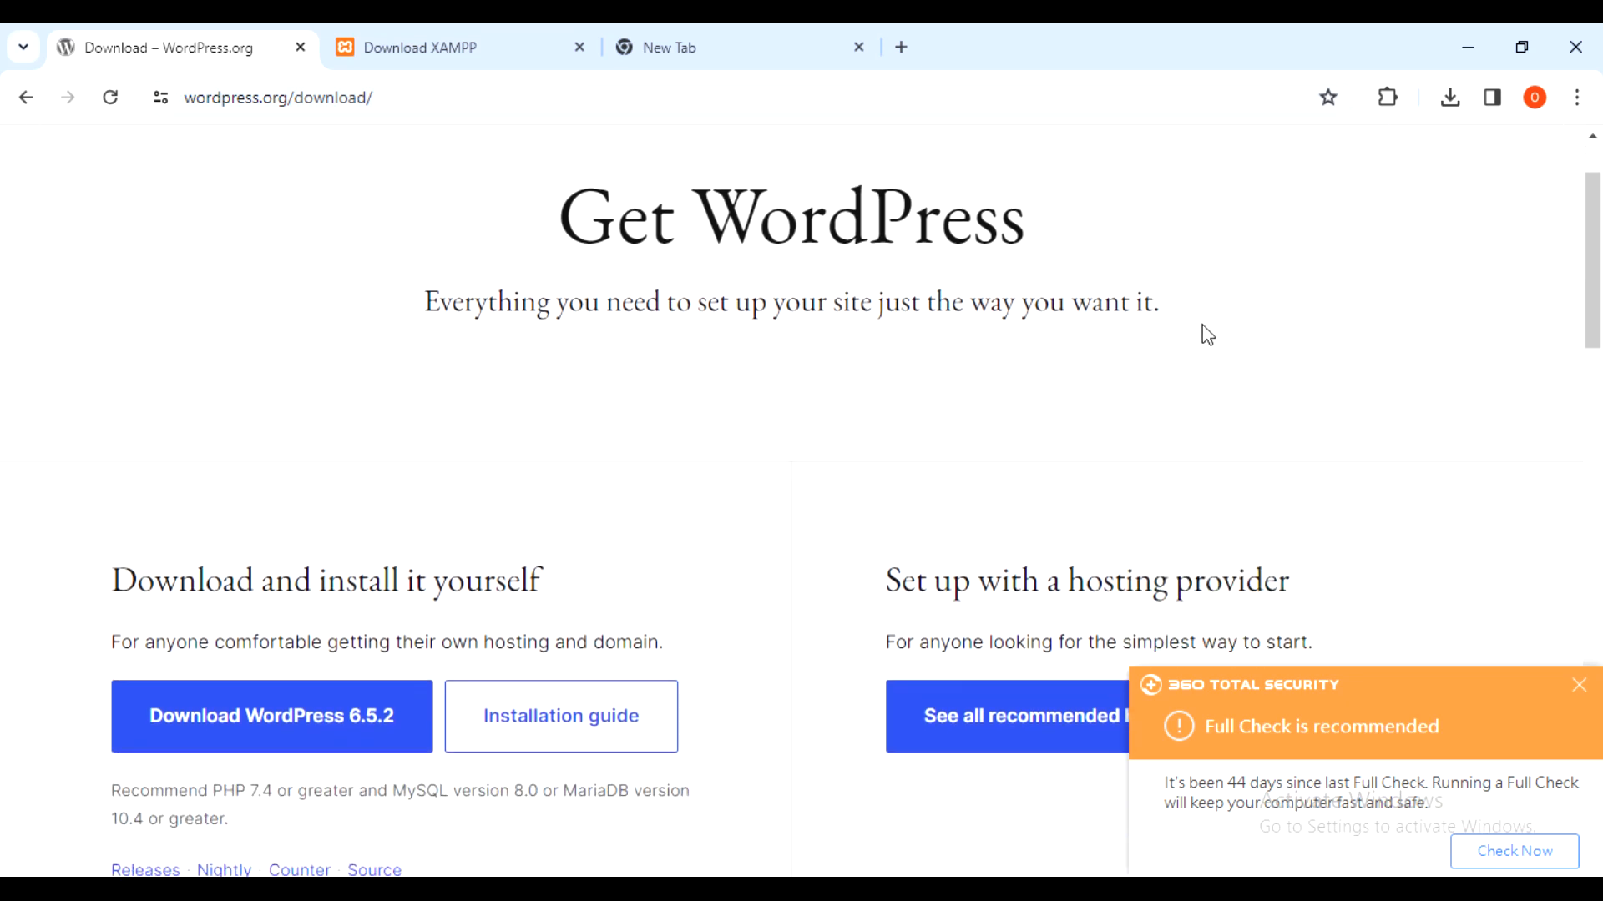
pyautogui.click(273, 487)
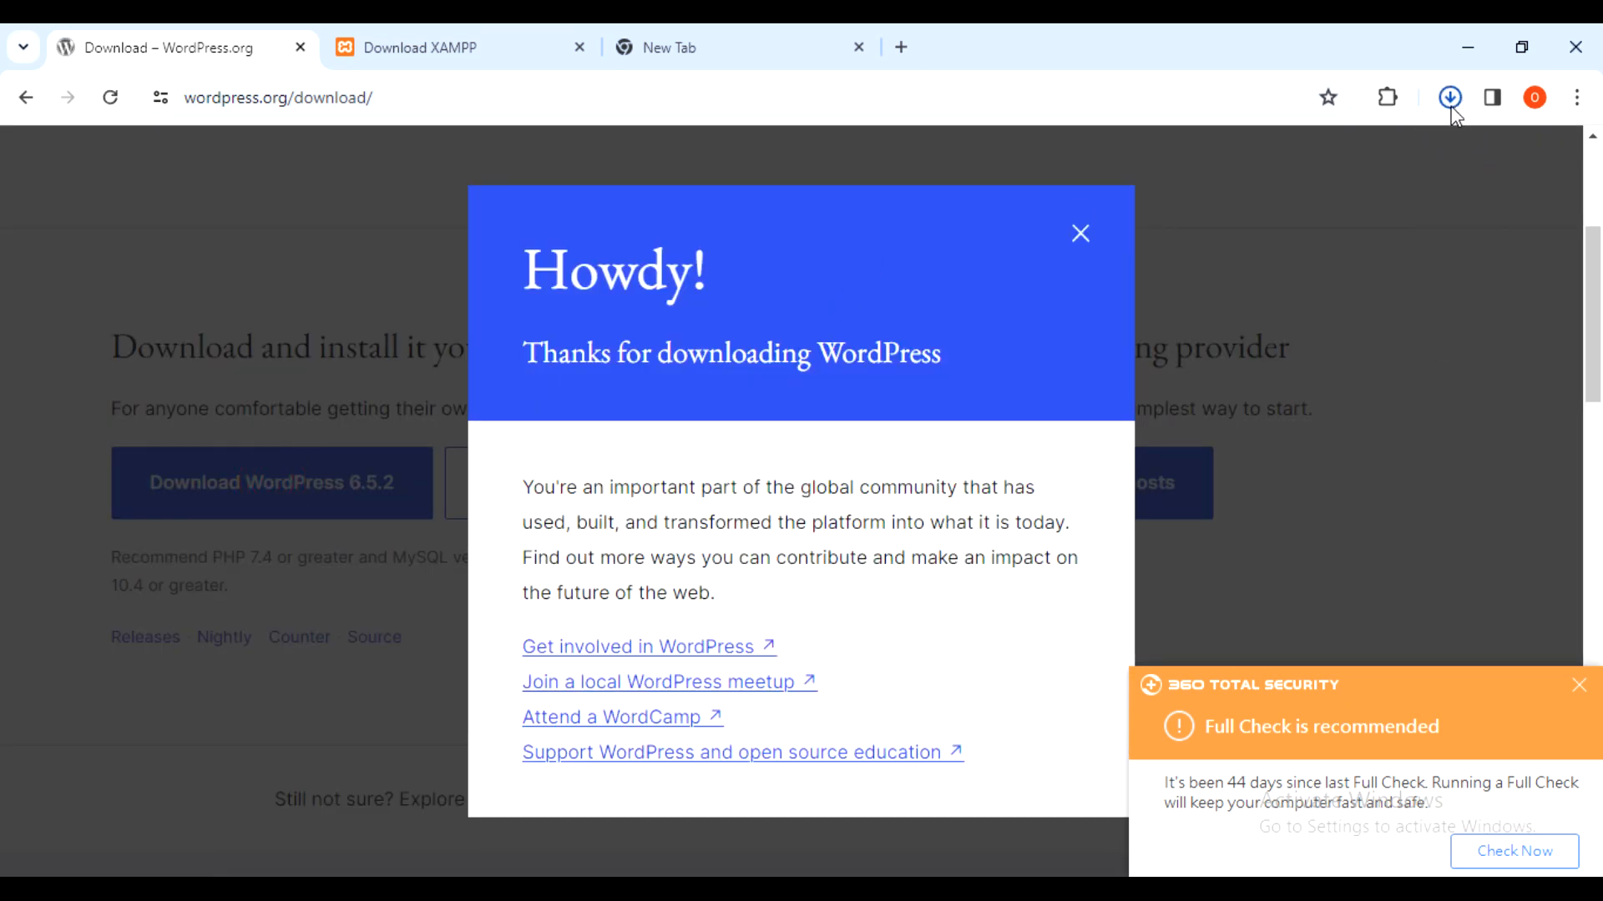
pyautogui.click(1449, 99)
pyautogui.moveTo(1332, 200)
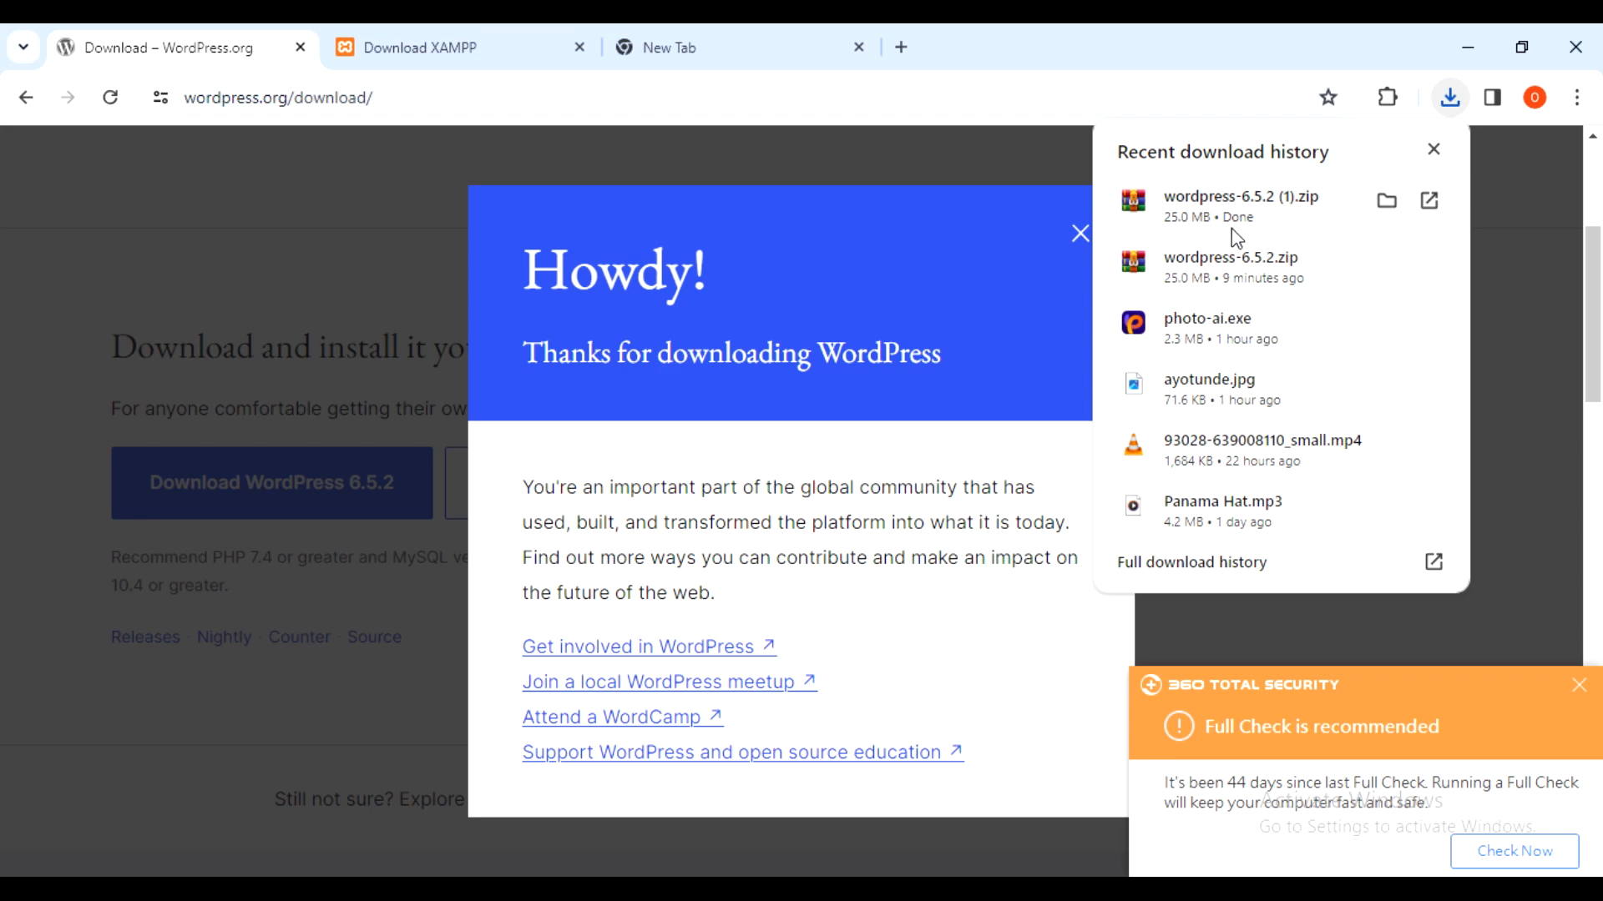
pyautogui.click(1432, 150)
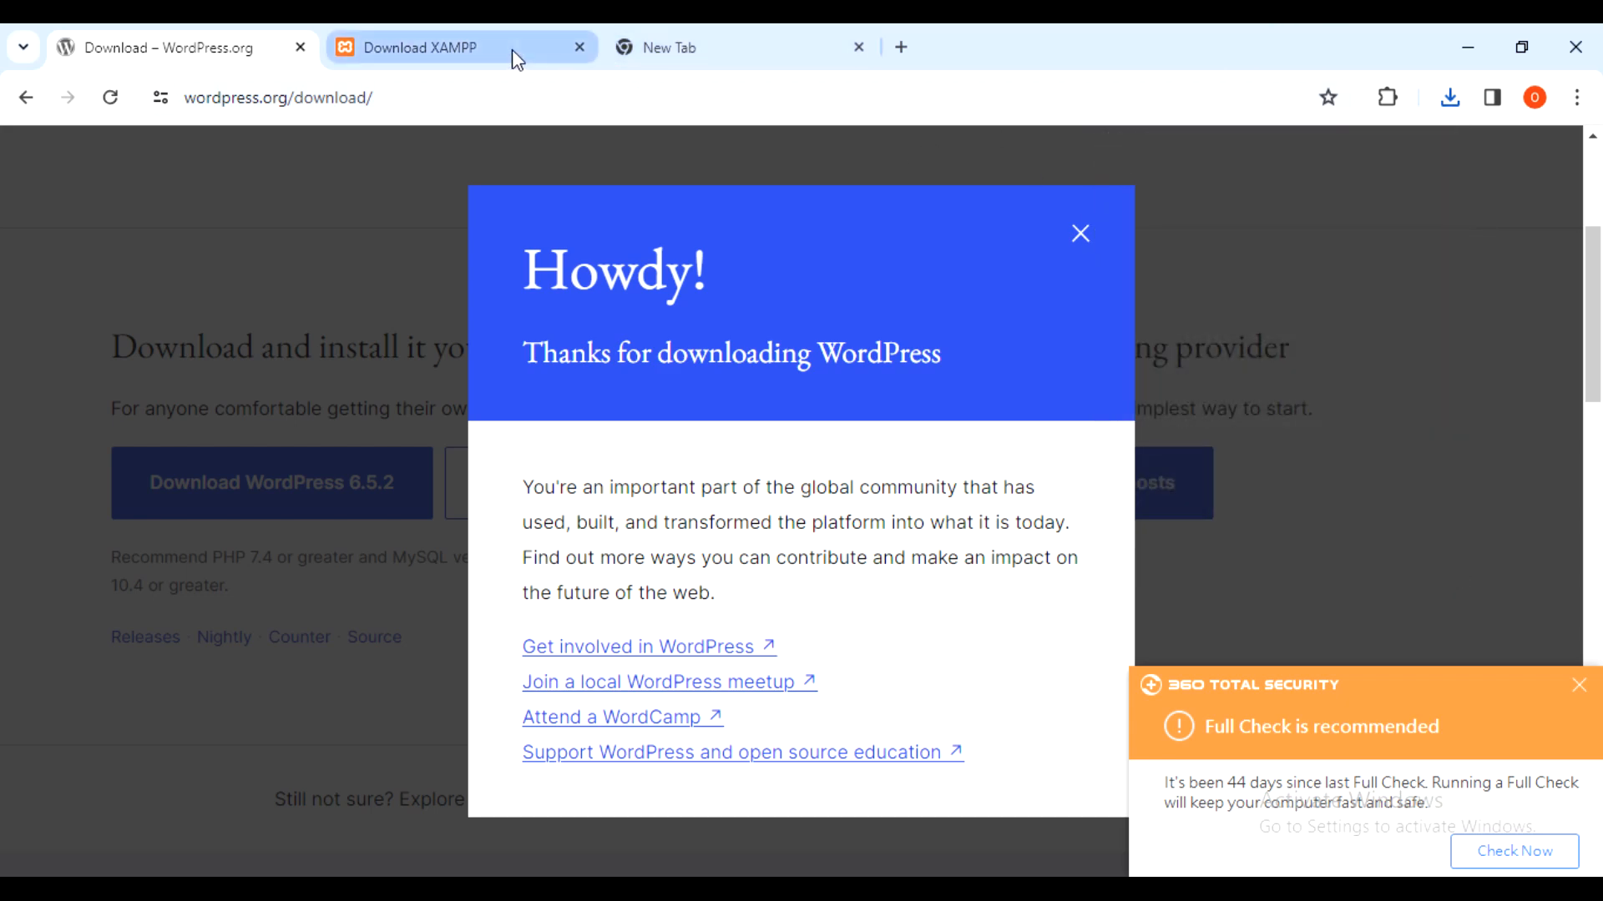
# - Switch to the XAMPP download tab and copy its page address
pyautogui.click(512, 48)
pyautogui.scroll(-2, 967, 319)
pyautogui.scroll(-1, 967, 319)
pyautogui.scroll(3, 968, 309)
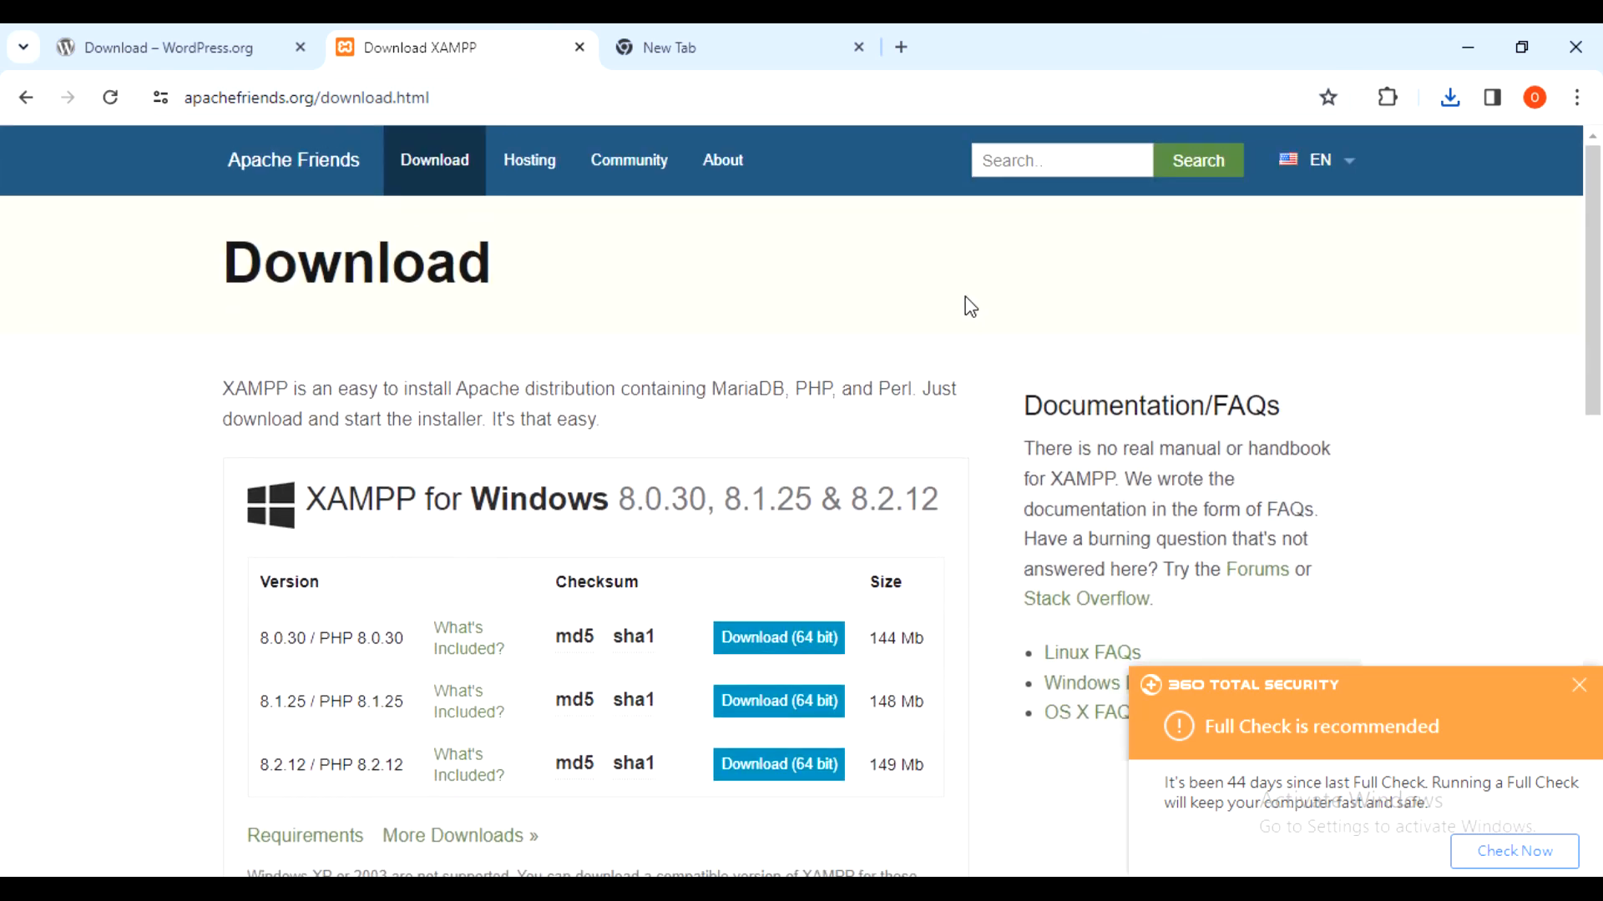
pyautogui.scroll(-3, 965, 303)
pyautogui.scroll(3, 980, 229)
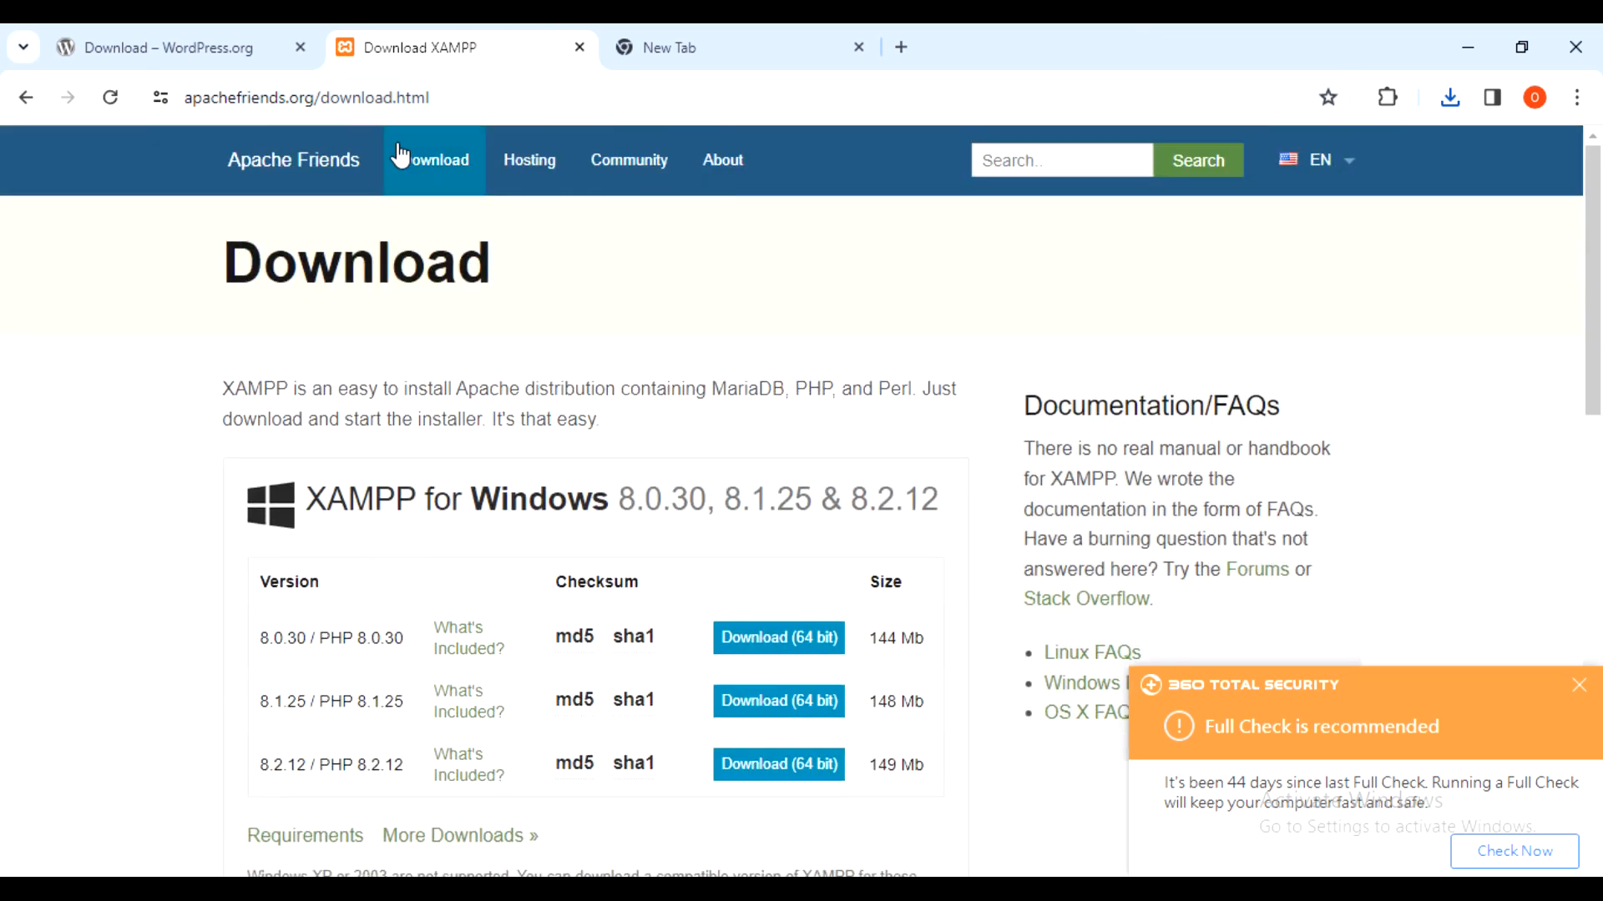
pyautogui.click(455, 98)
pyautogui.hotkey('ctrl', 'c')
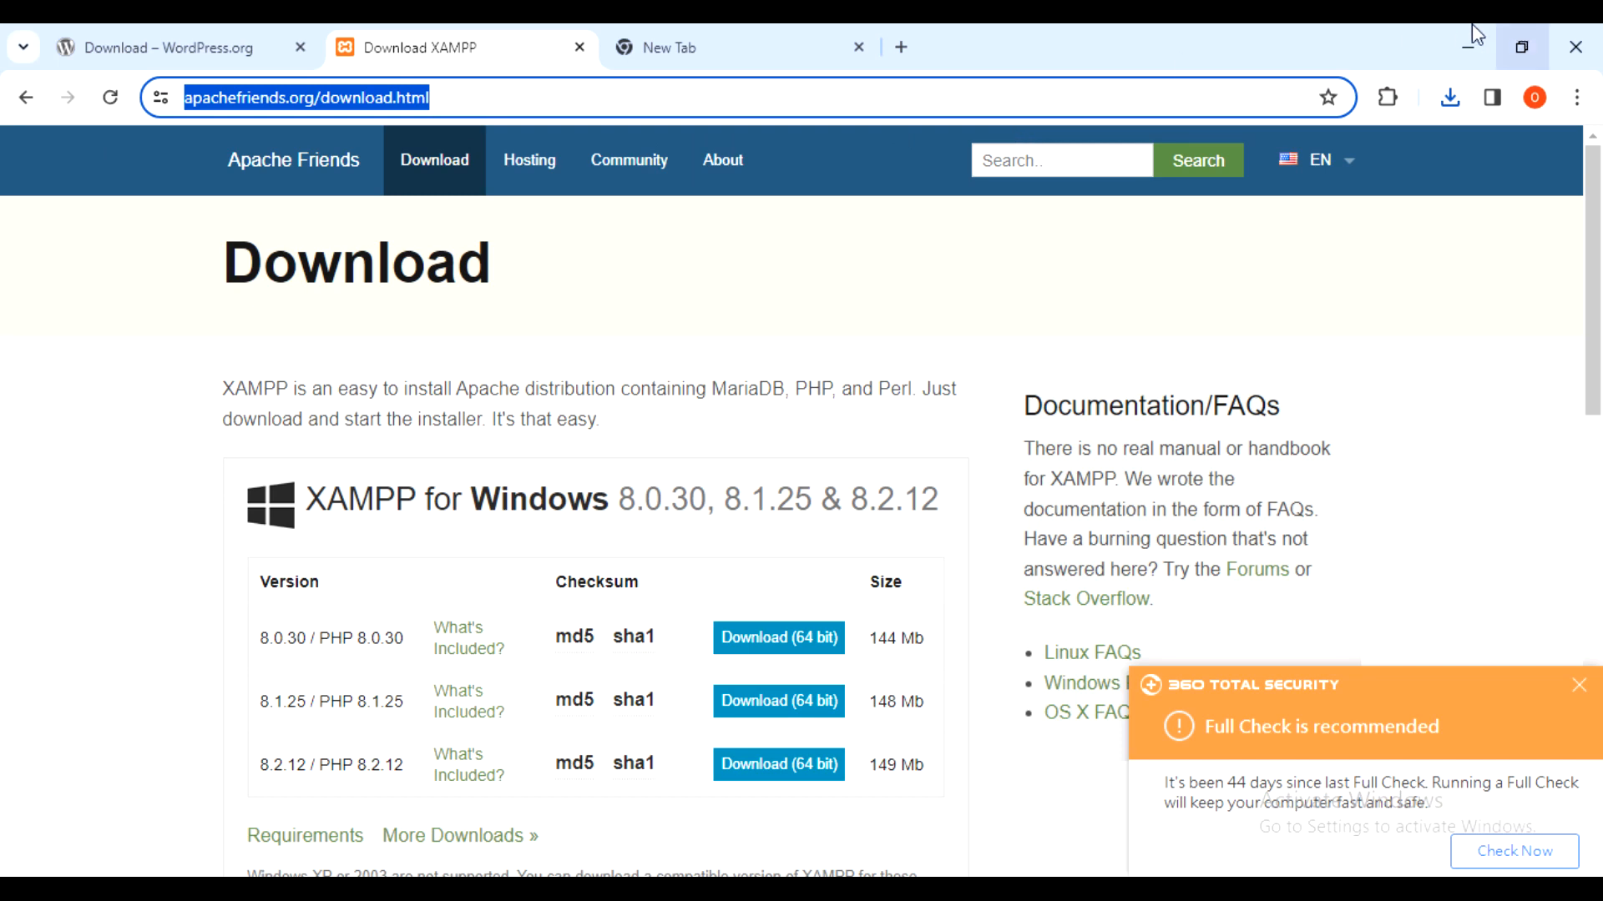
# - Load the copied XAMPP download address in a new tab and scroll to the Windows builds
pyautogui.click(901, 47)
pyautogui.hotkey('ctrl', 'v')
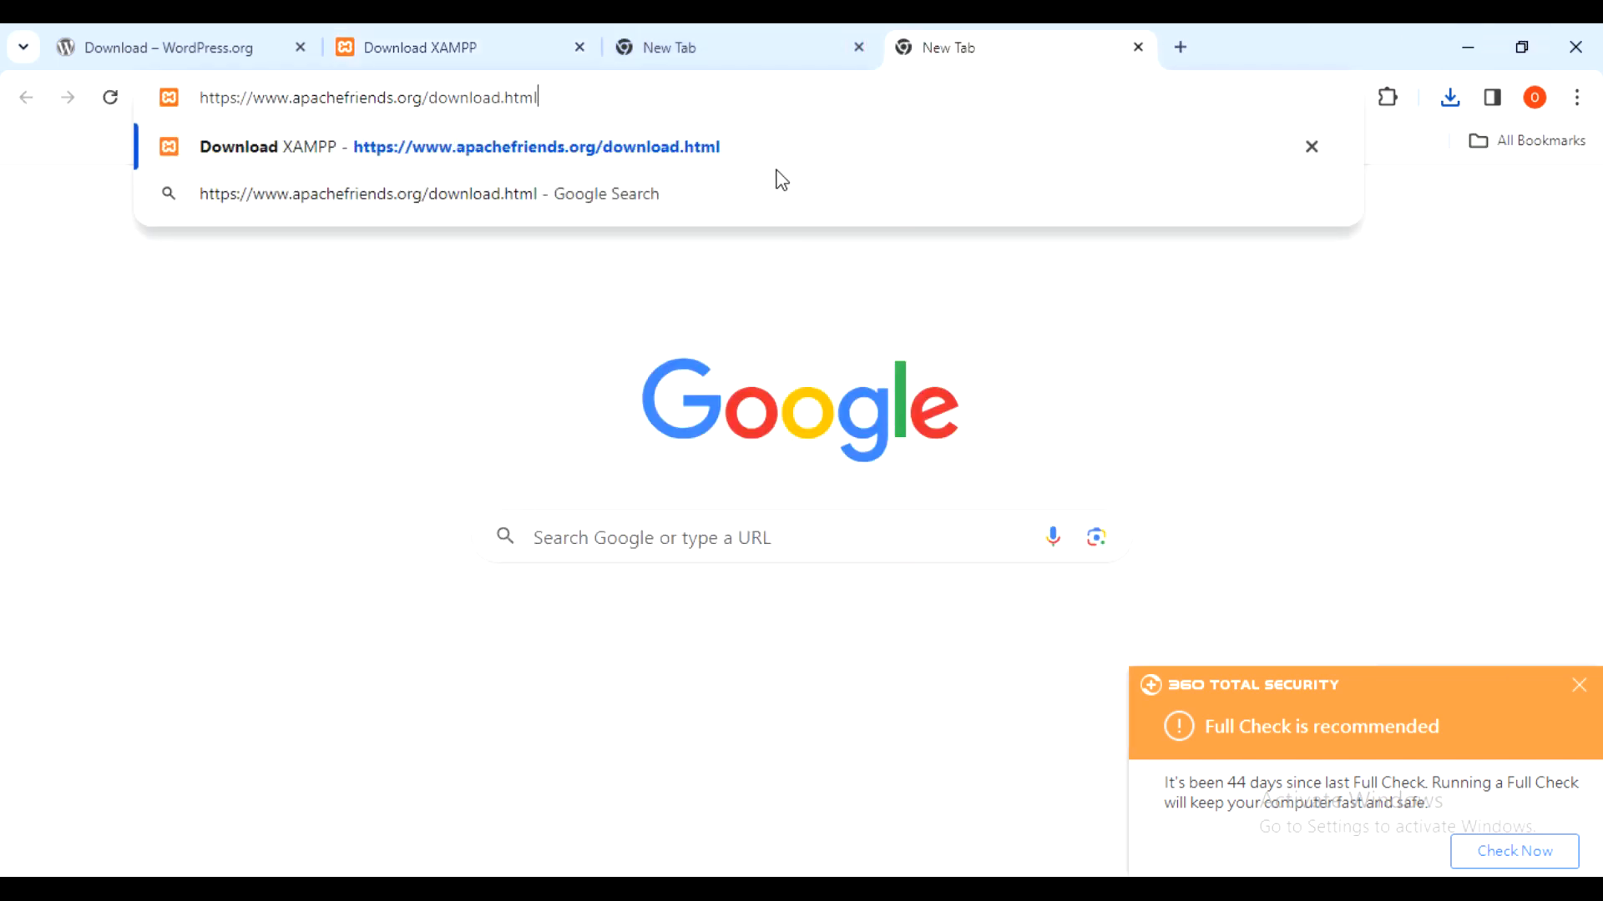
pyautogui.press('Return')
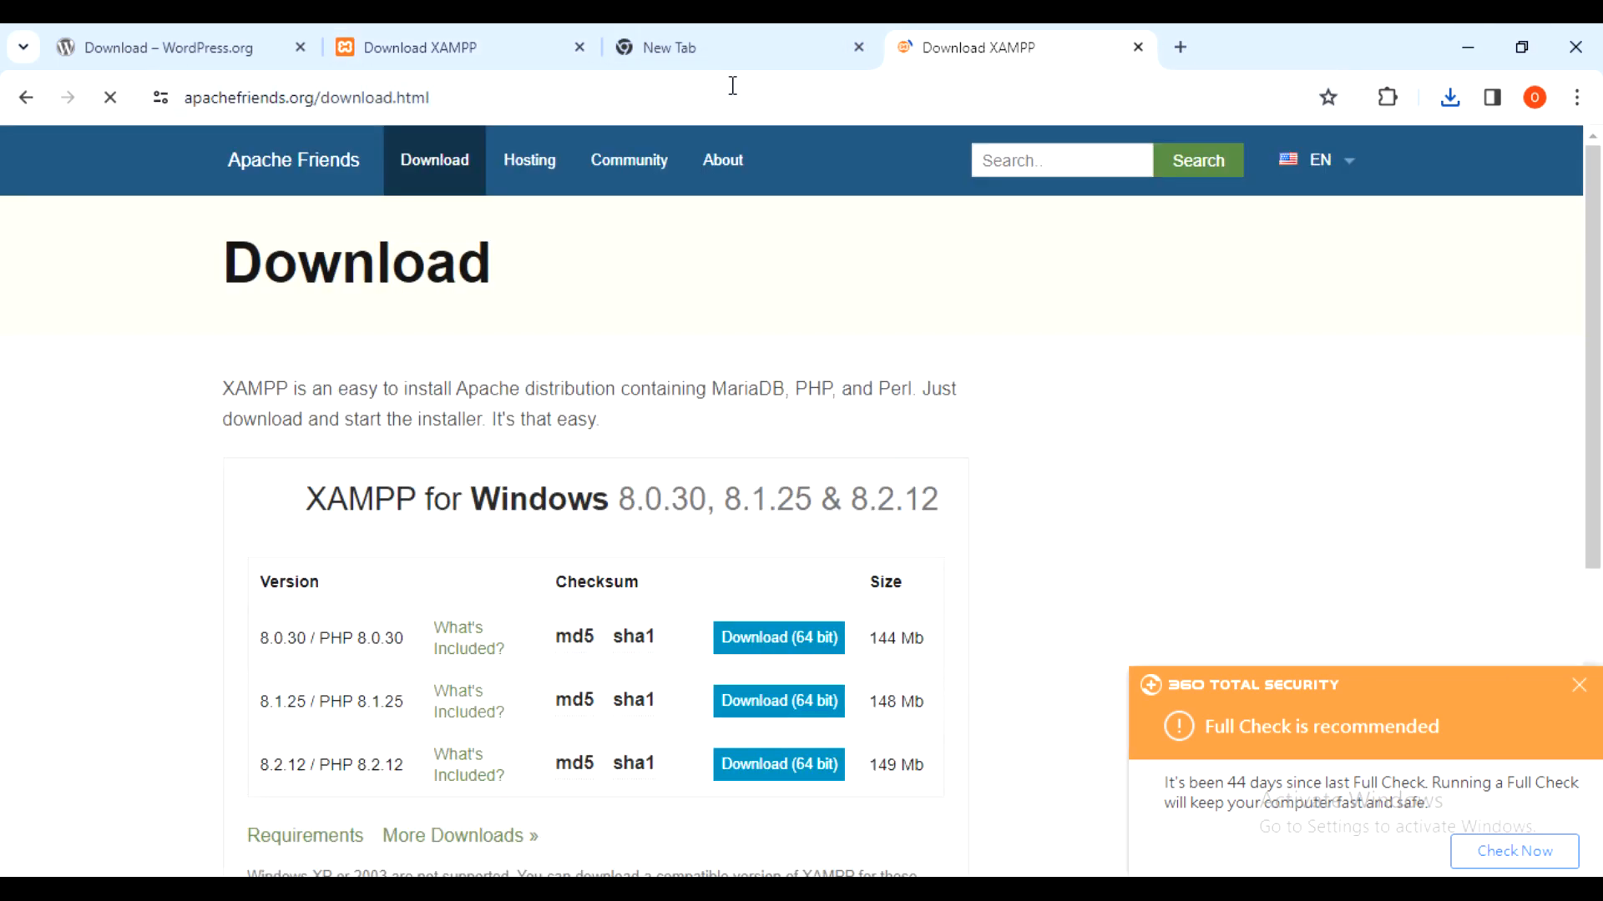
pyautogui.scroll(-3, 807, 395)
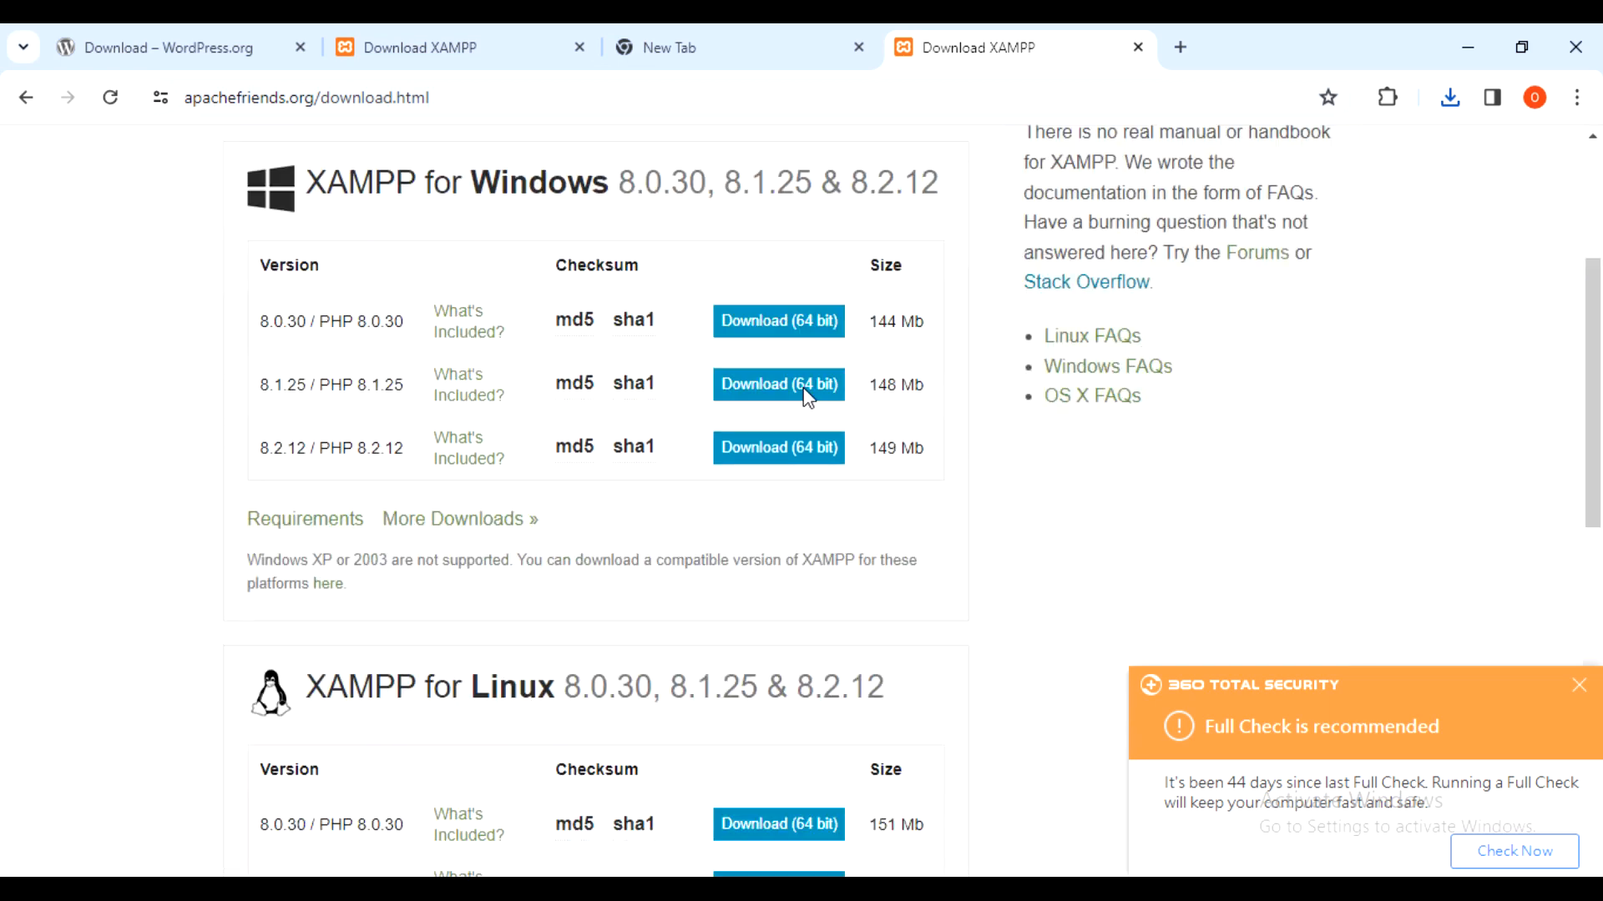
pyautogui.scroll(3, 544, 278)
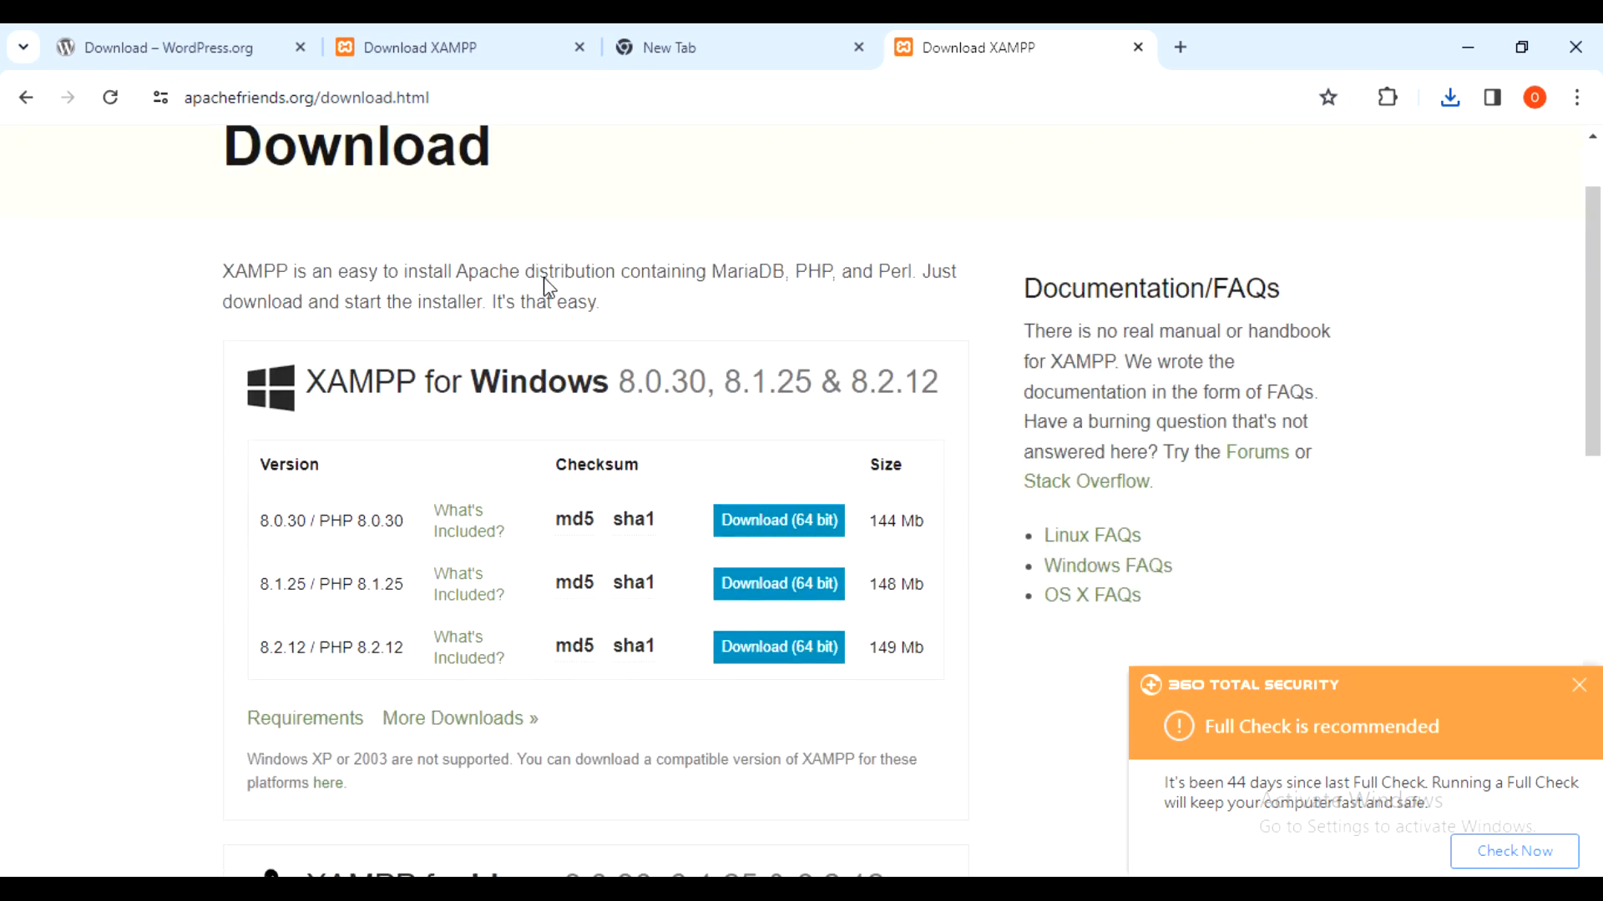
pyautogui.scroll(-3, 544, 279)
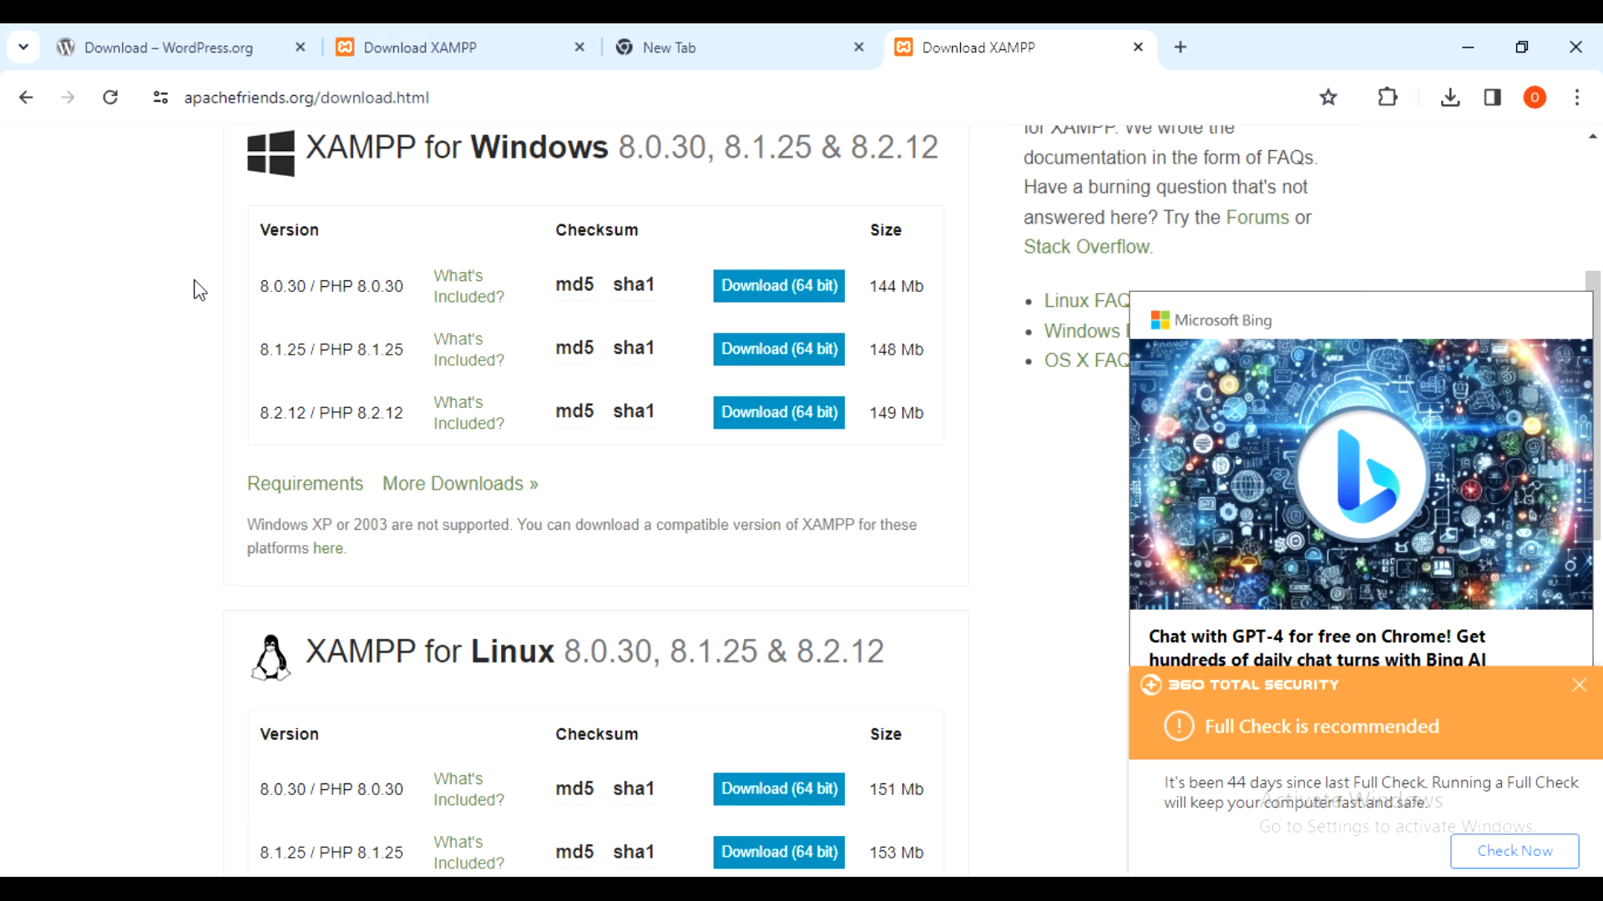
# - Open More Downloads in a new tab to view SourceForge's XAMPP files, latest 8.2.12 installer
pyautogui.click(207, 190)
pyautogui.moveTo(209, 198); pyautogui.dragTo(915, 287)
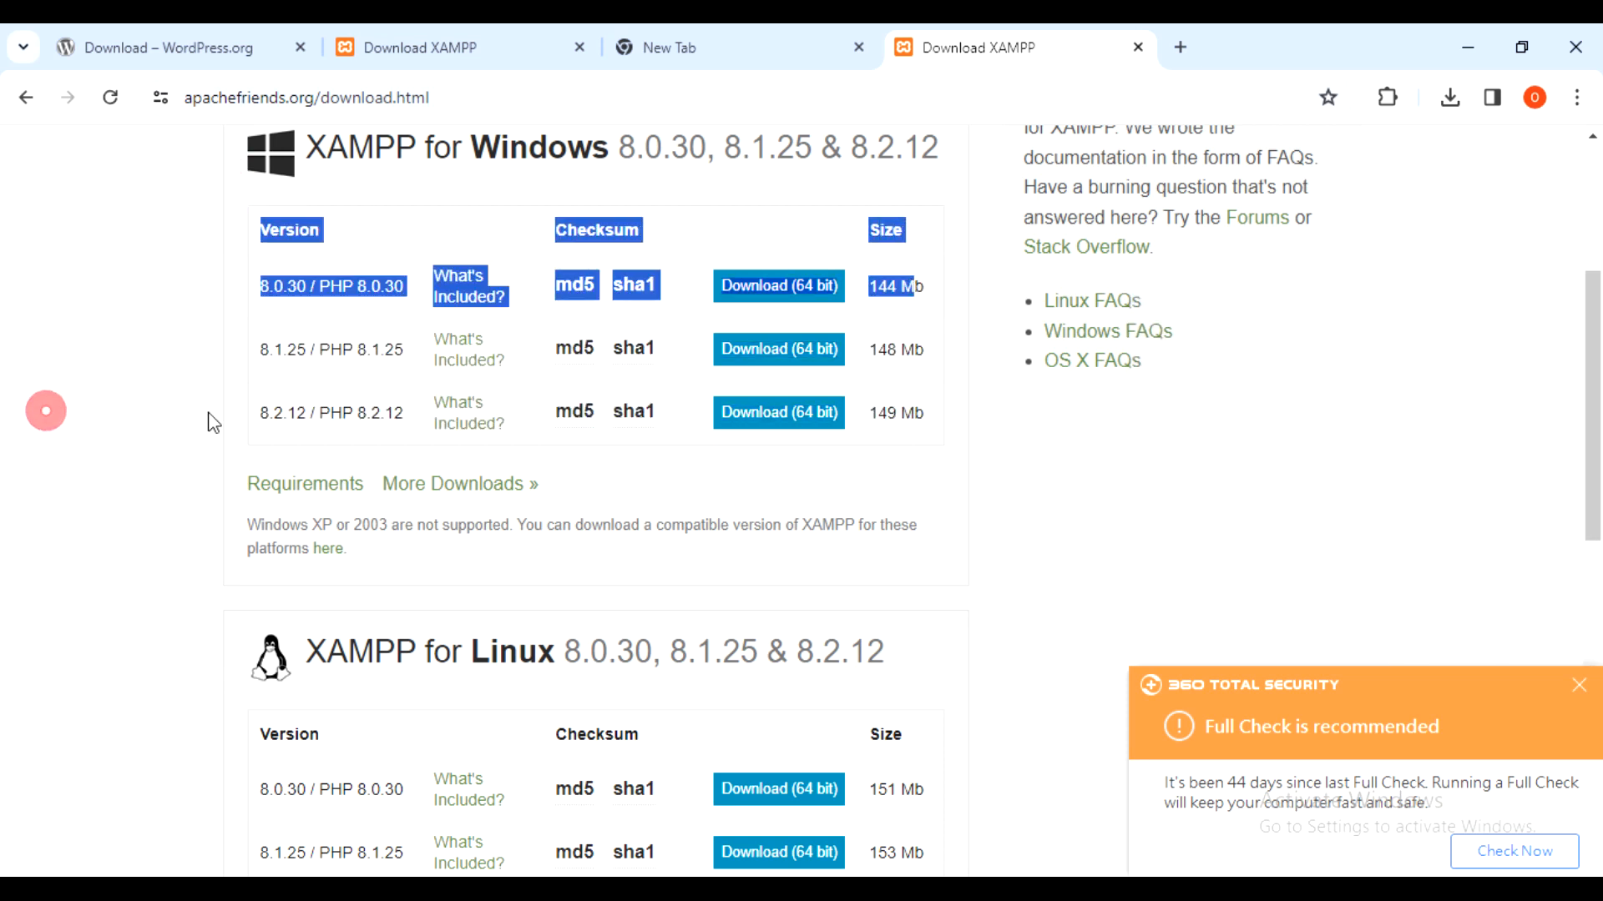
pyautogui.rightClick(497, 489)
pyautogui.click(590, 496)
pyautogui.click(1133, 43)
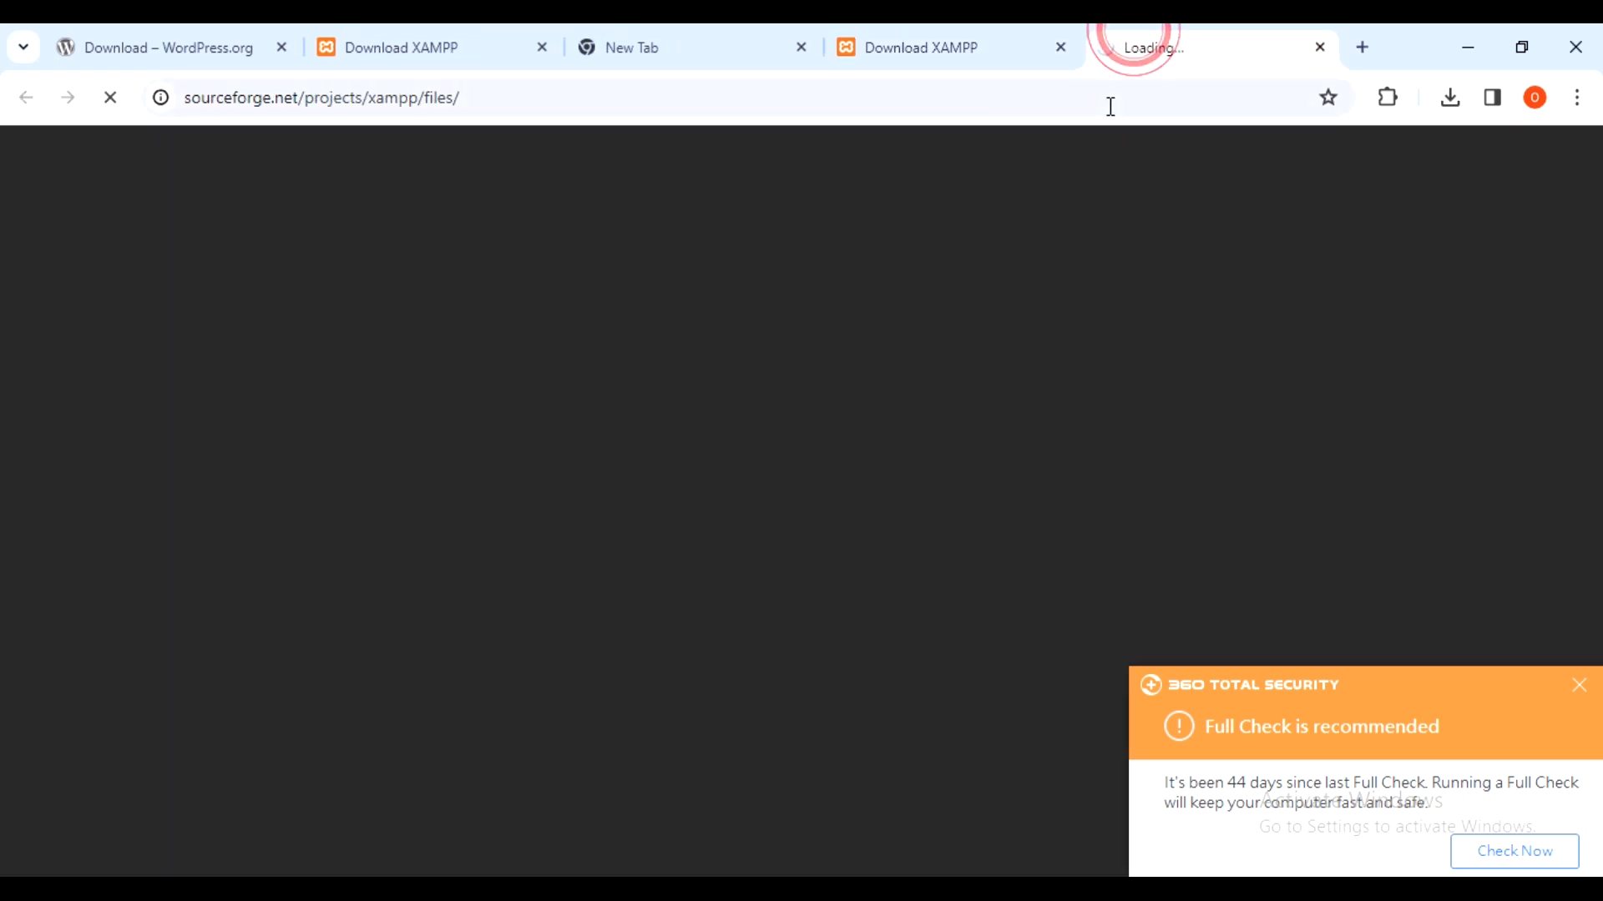
pyautogui.scroll(-5, 332, 636)
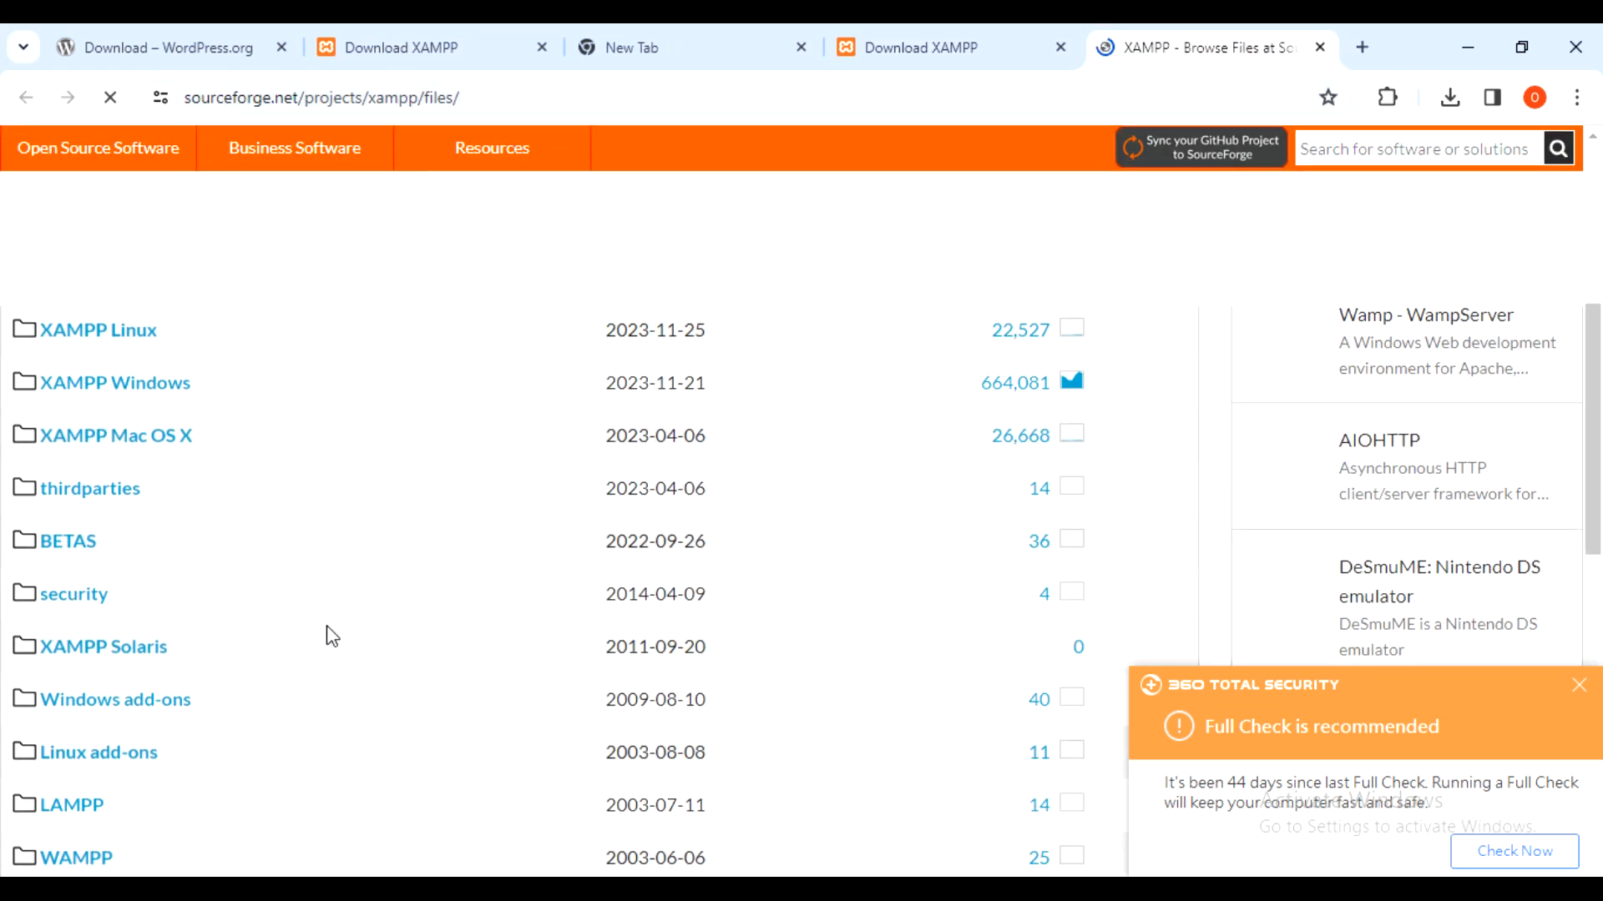
pyautogui.scroll(-6, 333, 636)
pyautogui.scroll(6, 114, 499)
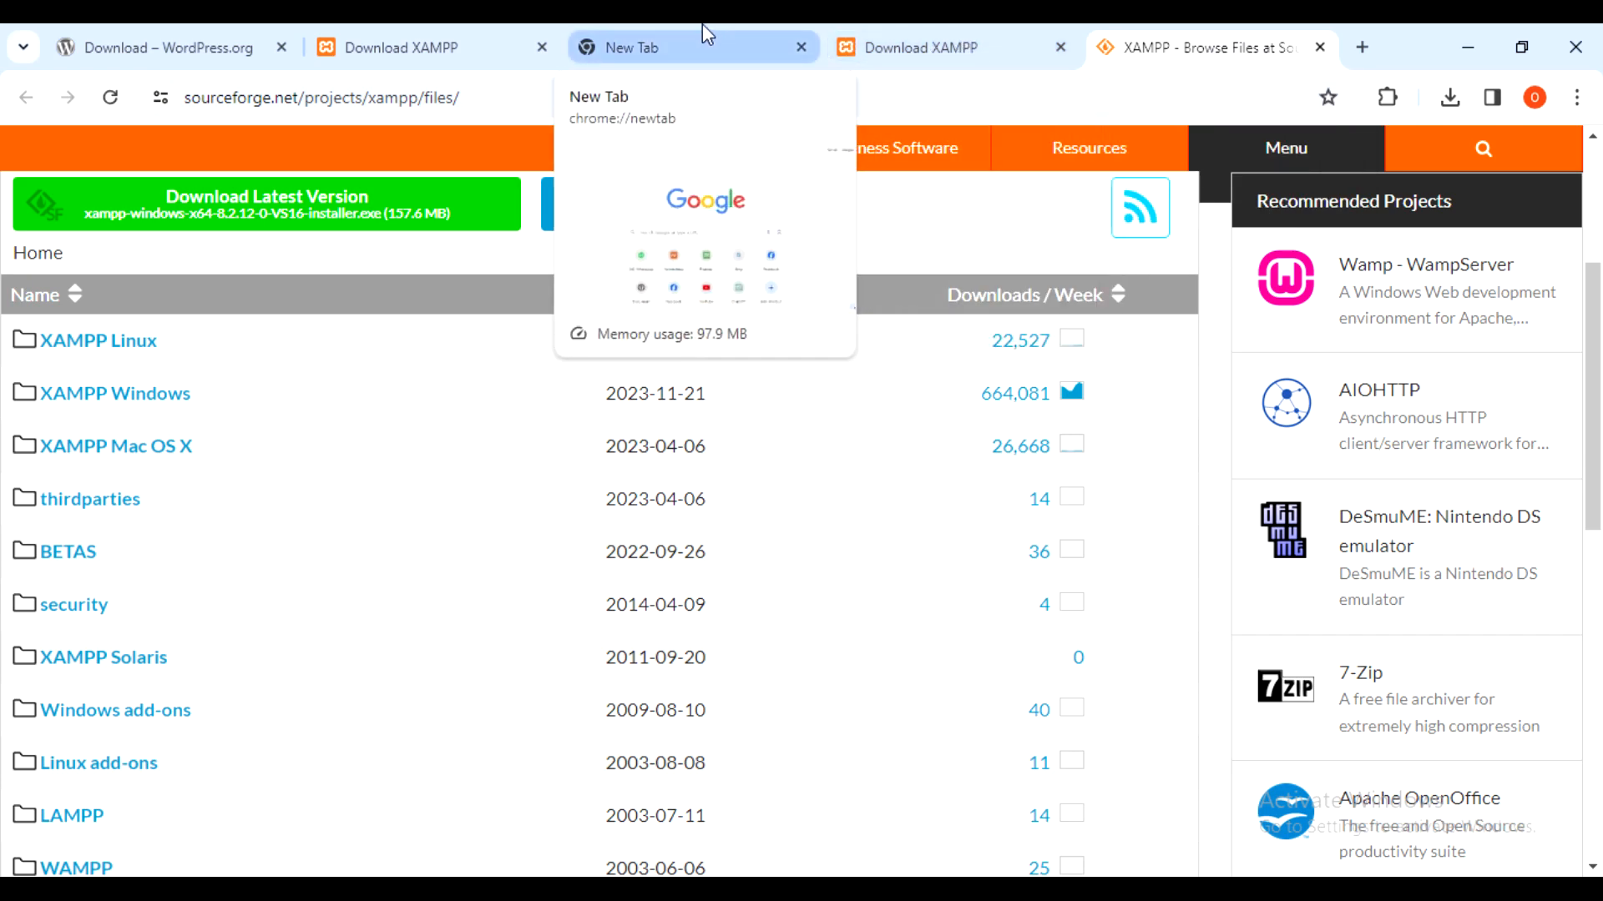
# - Bring the Downloads folder window forward, move it up-left, and select the wordpress-6.5.2 zip
pyautogui.moveTo(539, 893)
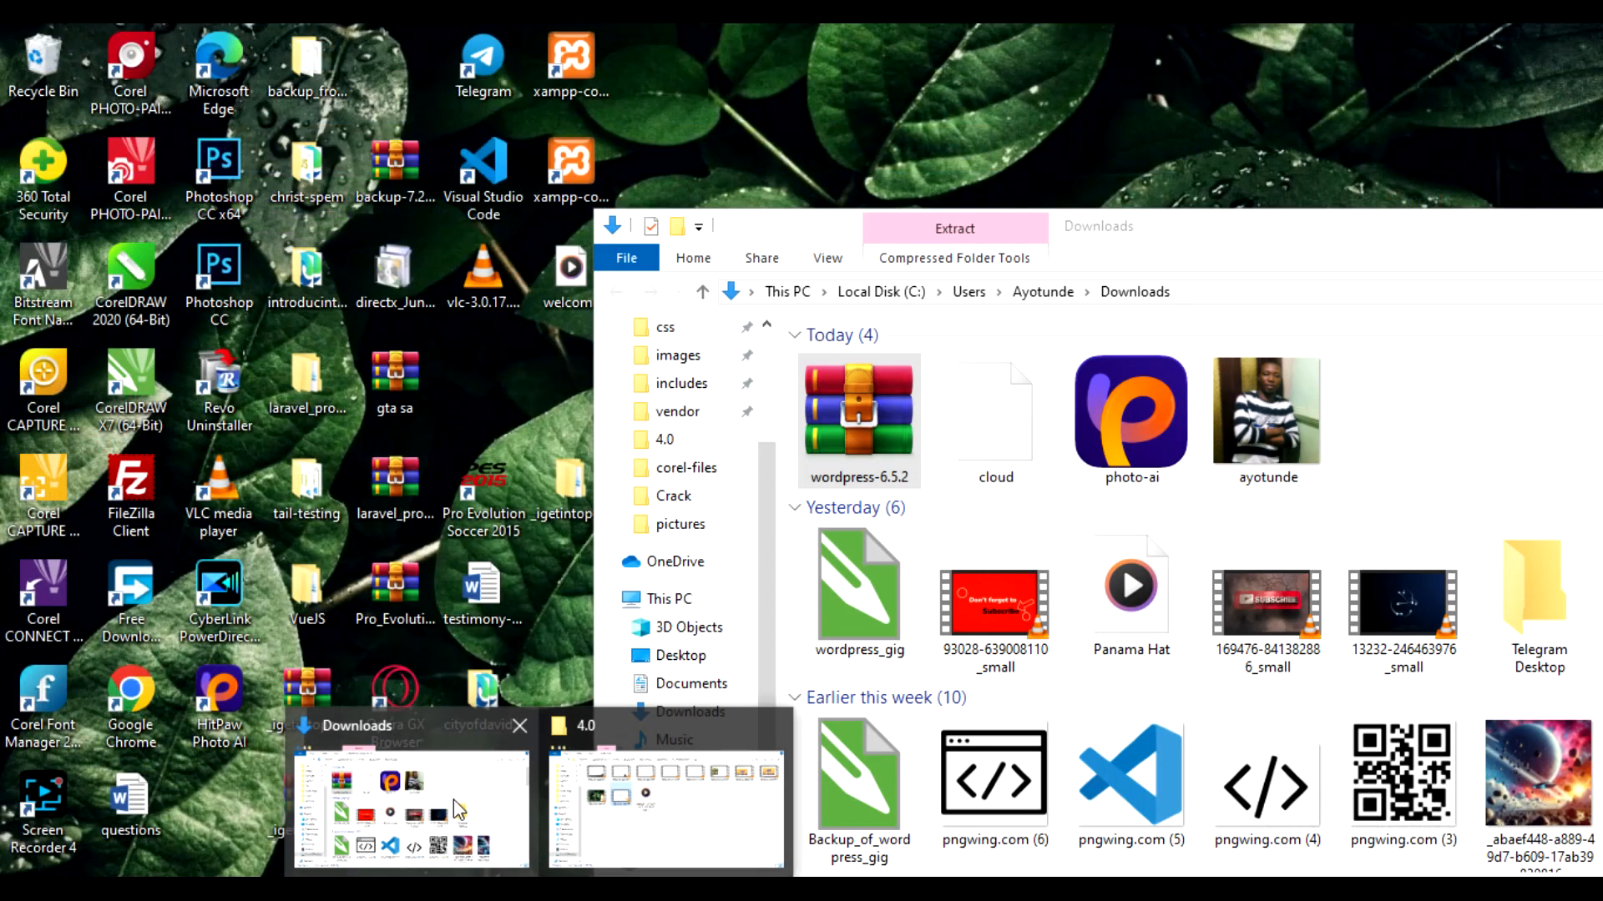
pyautogui.click(454, 800)
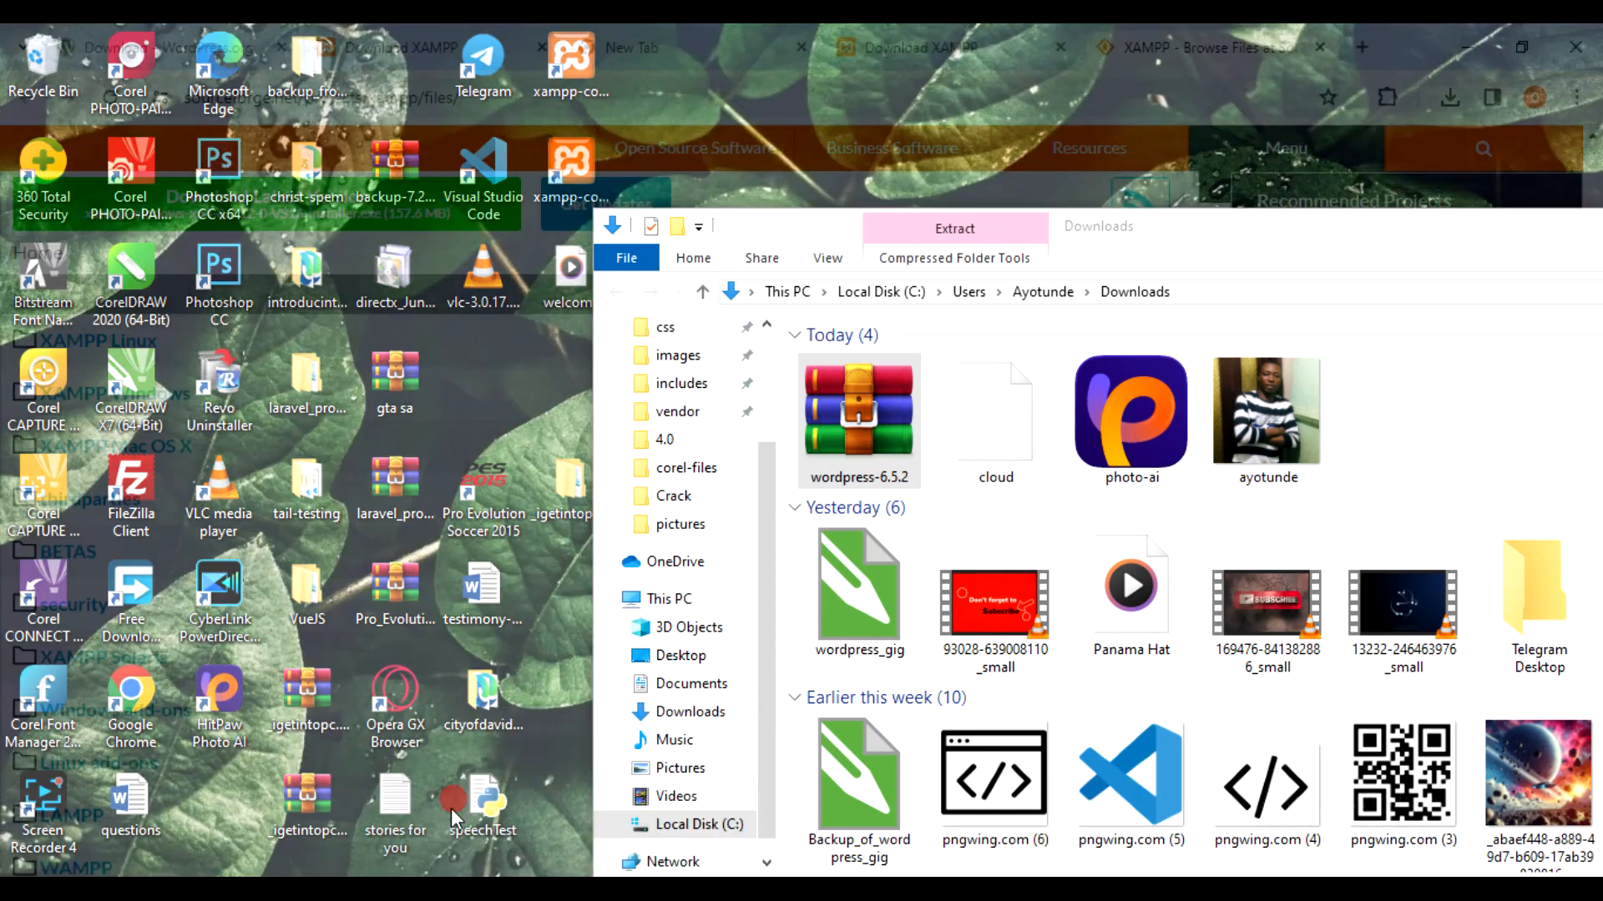
pyautogui.moveTo(1282, 238); pyautogui.dragTo(1066, 130)
pyautogui.moveTo(1284, 132); pyautogui.dragTo(1086, 138)
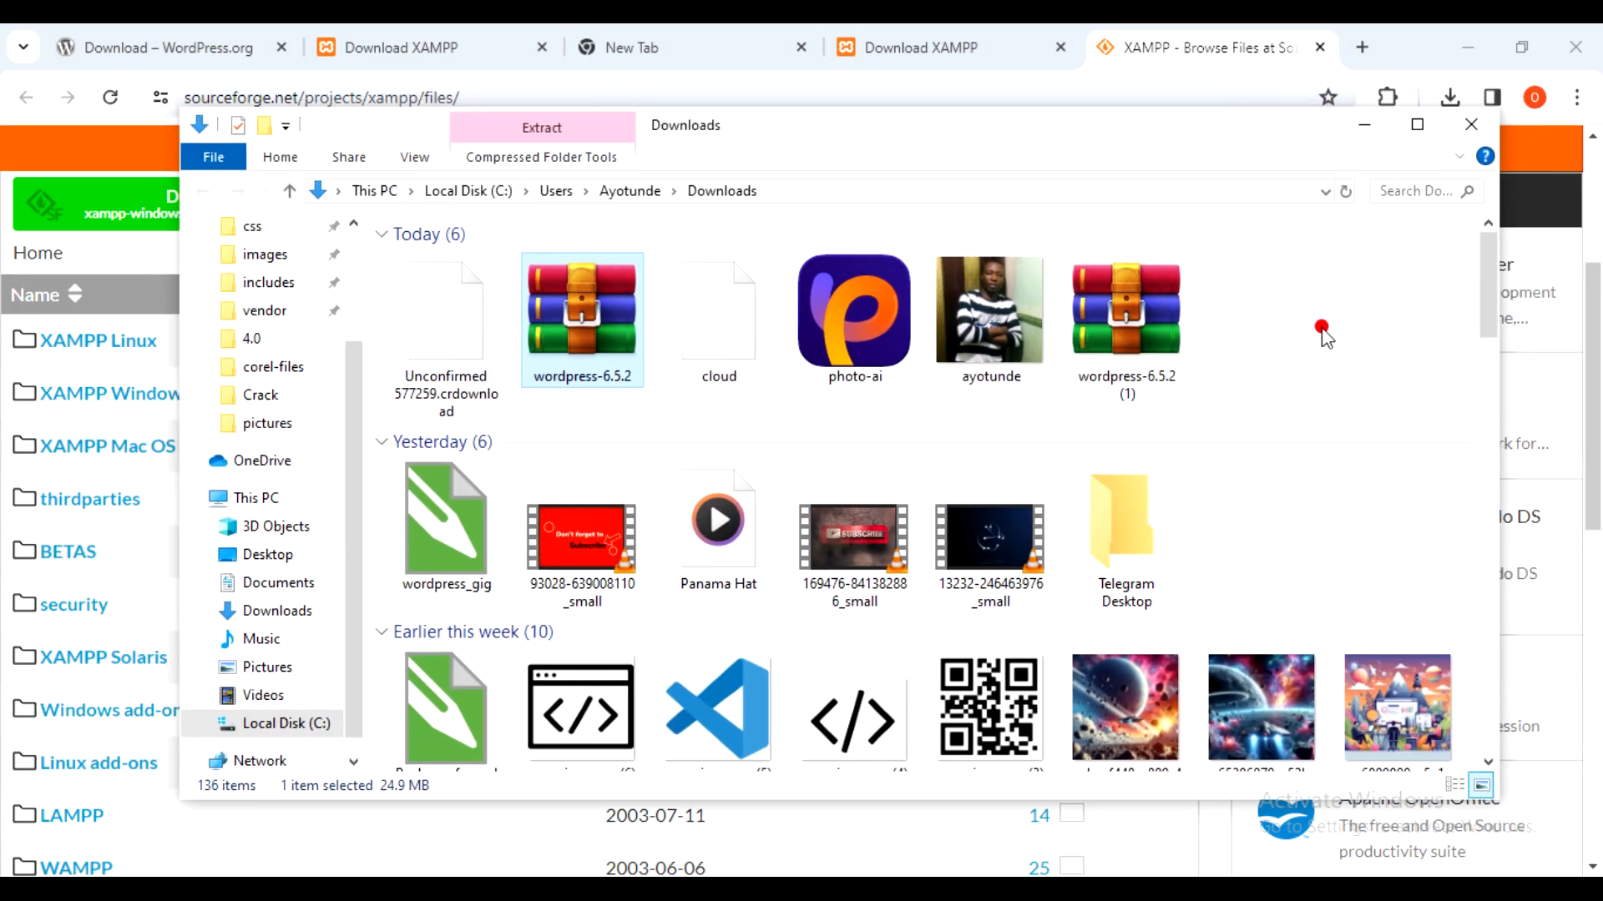
pyautogui.click(1321, 327)
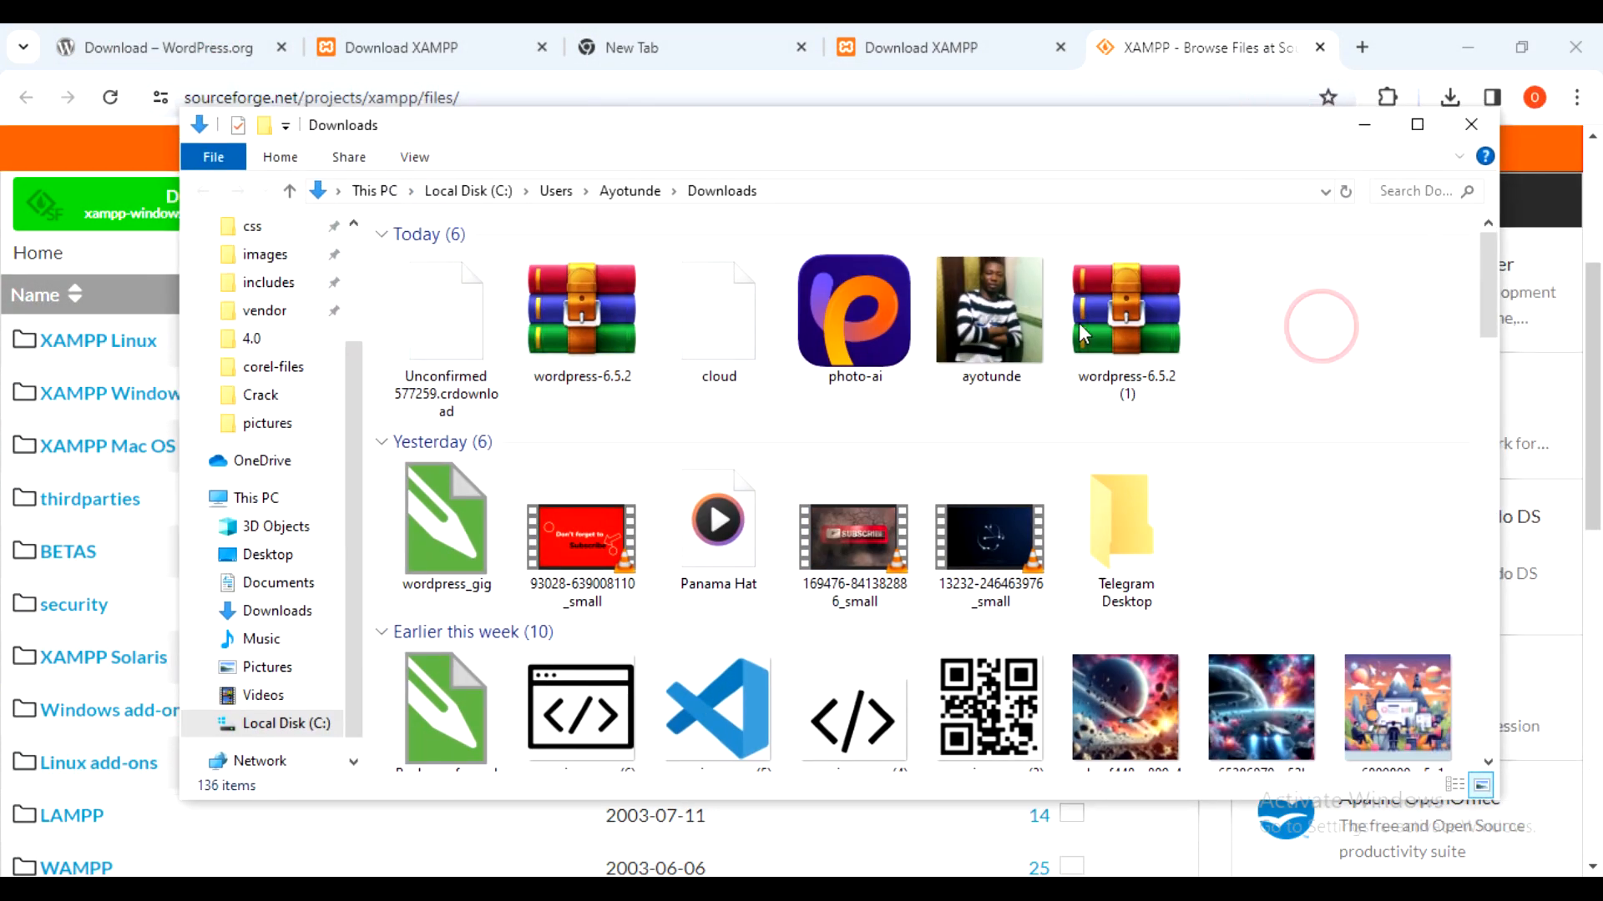
pyautogui.click(605, 311)
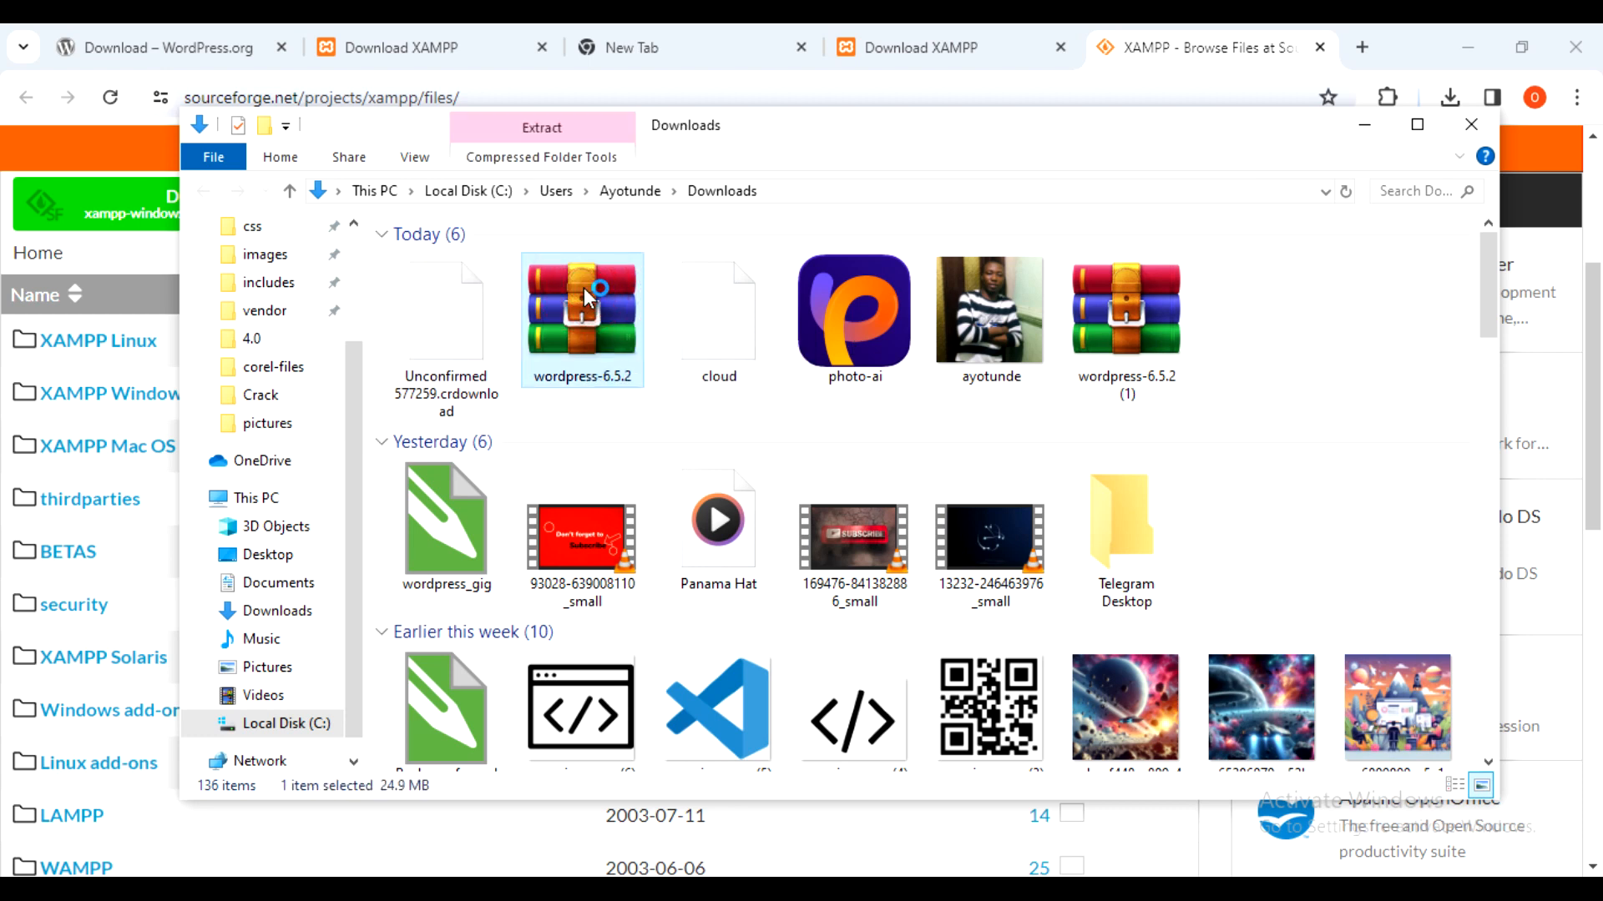
# - Open wordpress-6.5.2.zip in WinRAR, dismiss the licence reminder, and select the wordpress folder
pyautogui.doubleClick(584, 287)
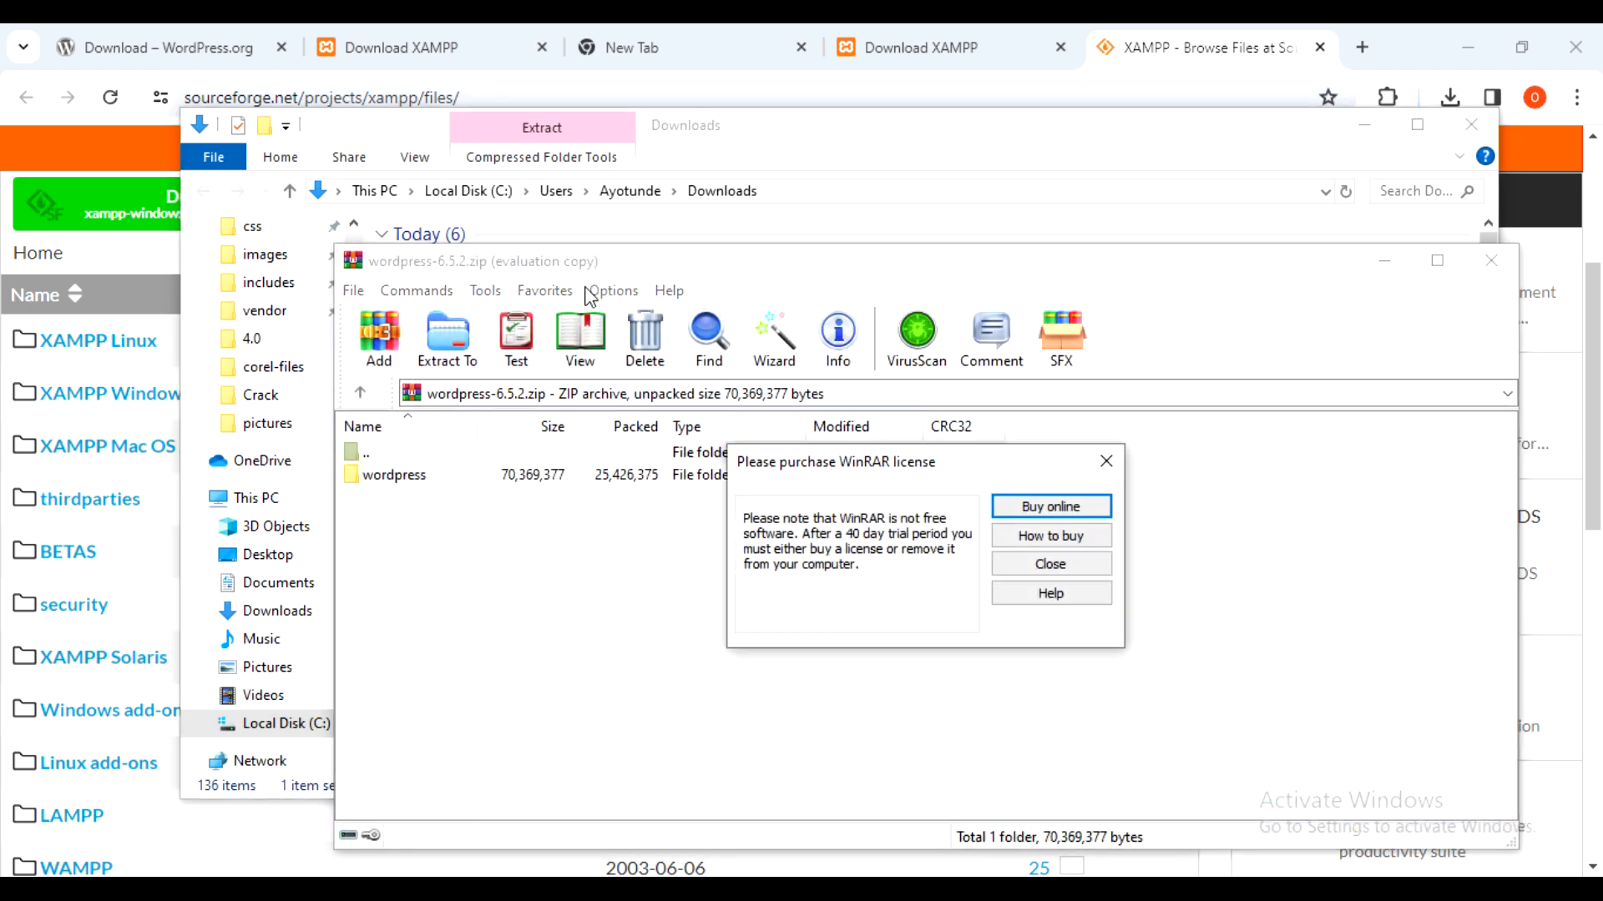
pyautogui.moveTo(883, 482); pyautogui.dragTo(1002, 485)
pyautogui.click(1150, 556)
pyautogui.click(491, 475)
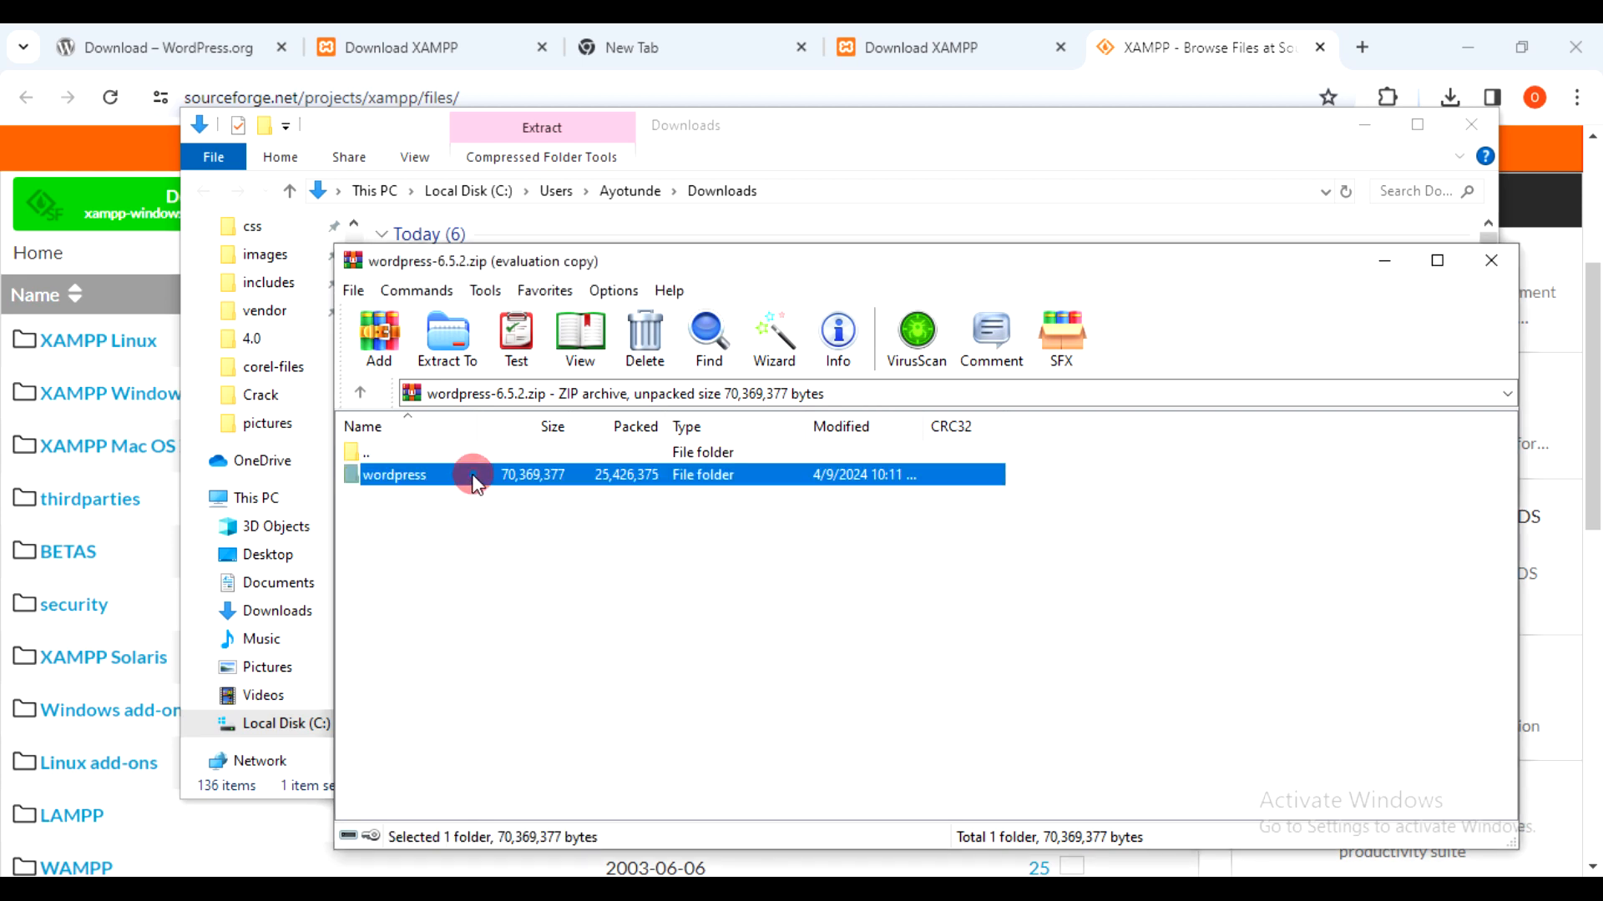
pyautogui.rightClick(451, 473)
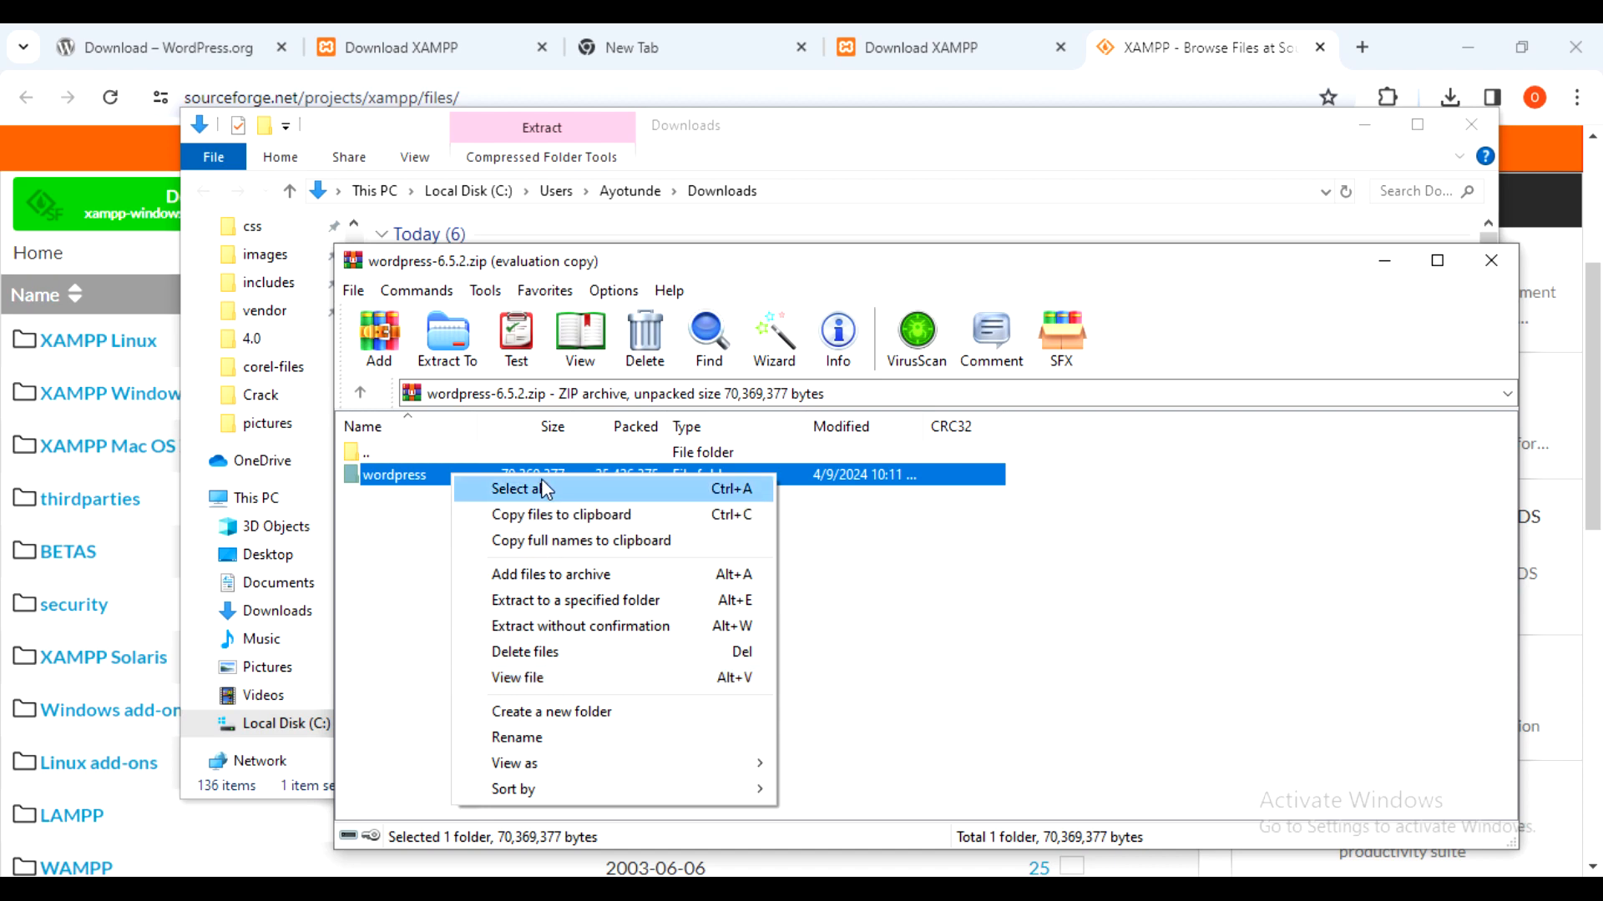
pyautogui.click(408, 474)
# - Extract the archive into a wordpress-6.5.2 folder in Downloads and wait for completion
pyautogui.click(448, 338)
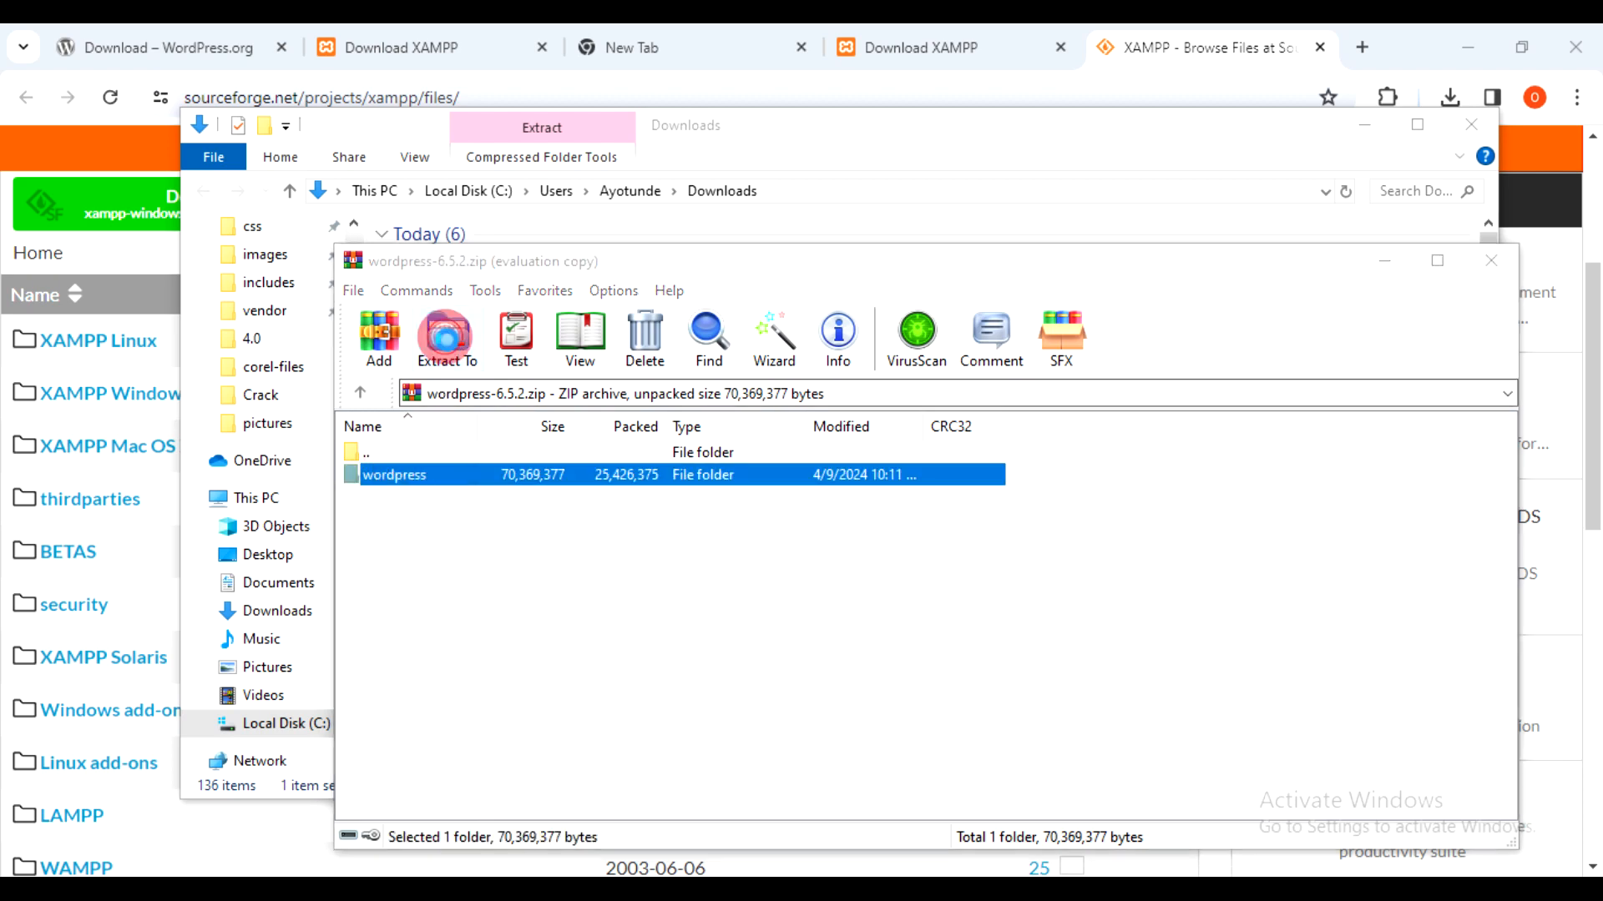
pyautogui.moveTo(878, 291); pyautogui.dragTo(864, 144)
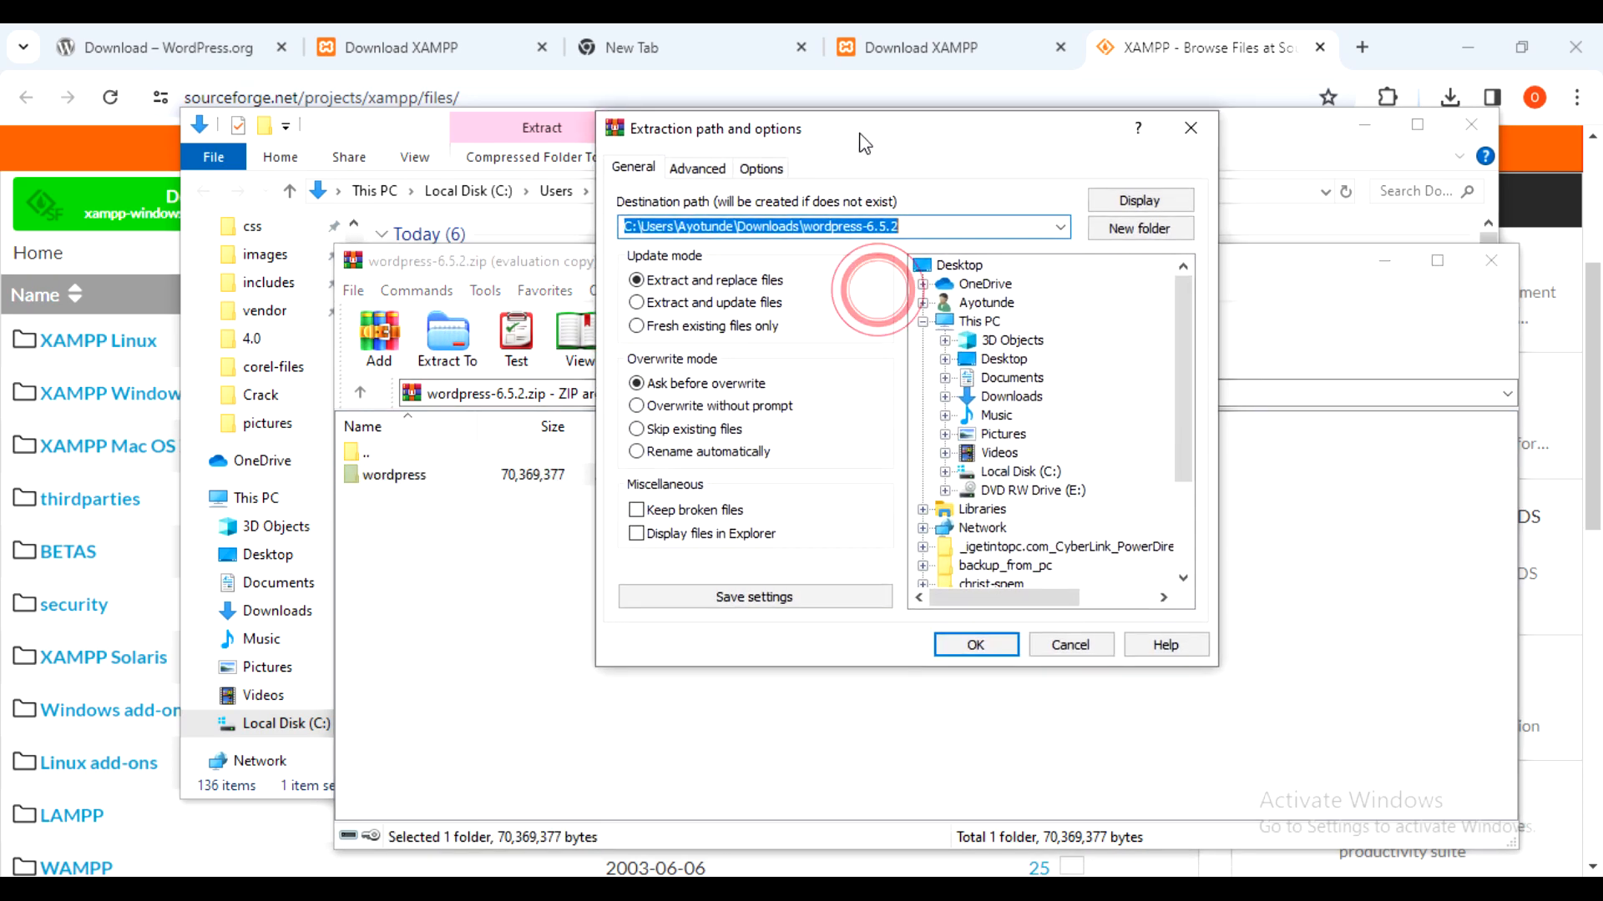
pyautogui.click(976, 644)
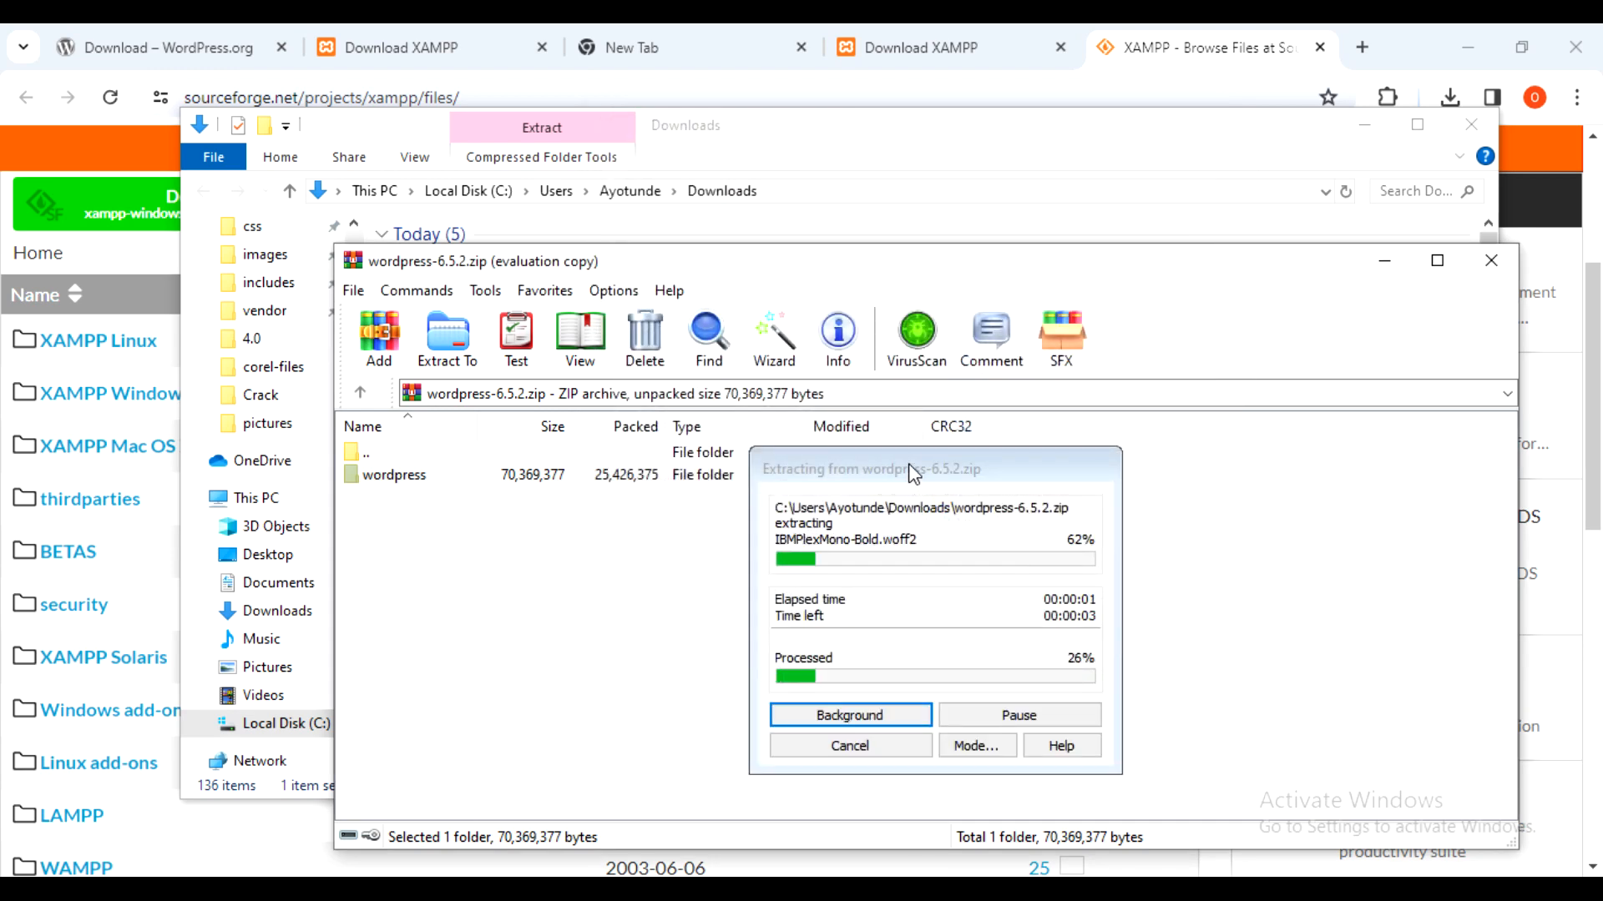
pyautogui.moveTo(908, 463); pyautogui.dragTo(965, 434)
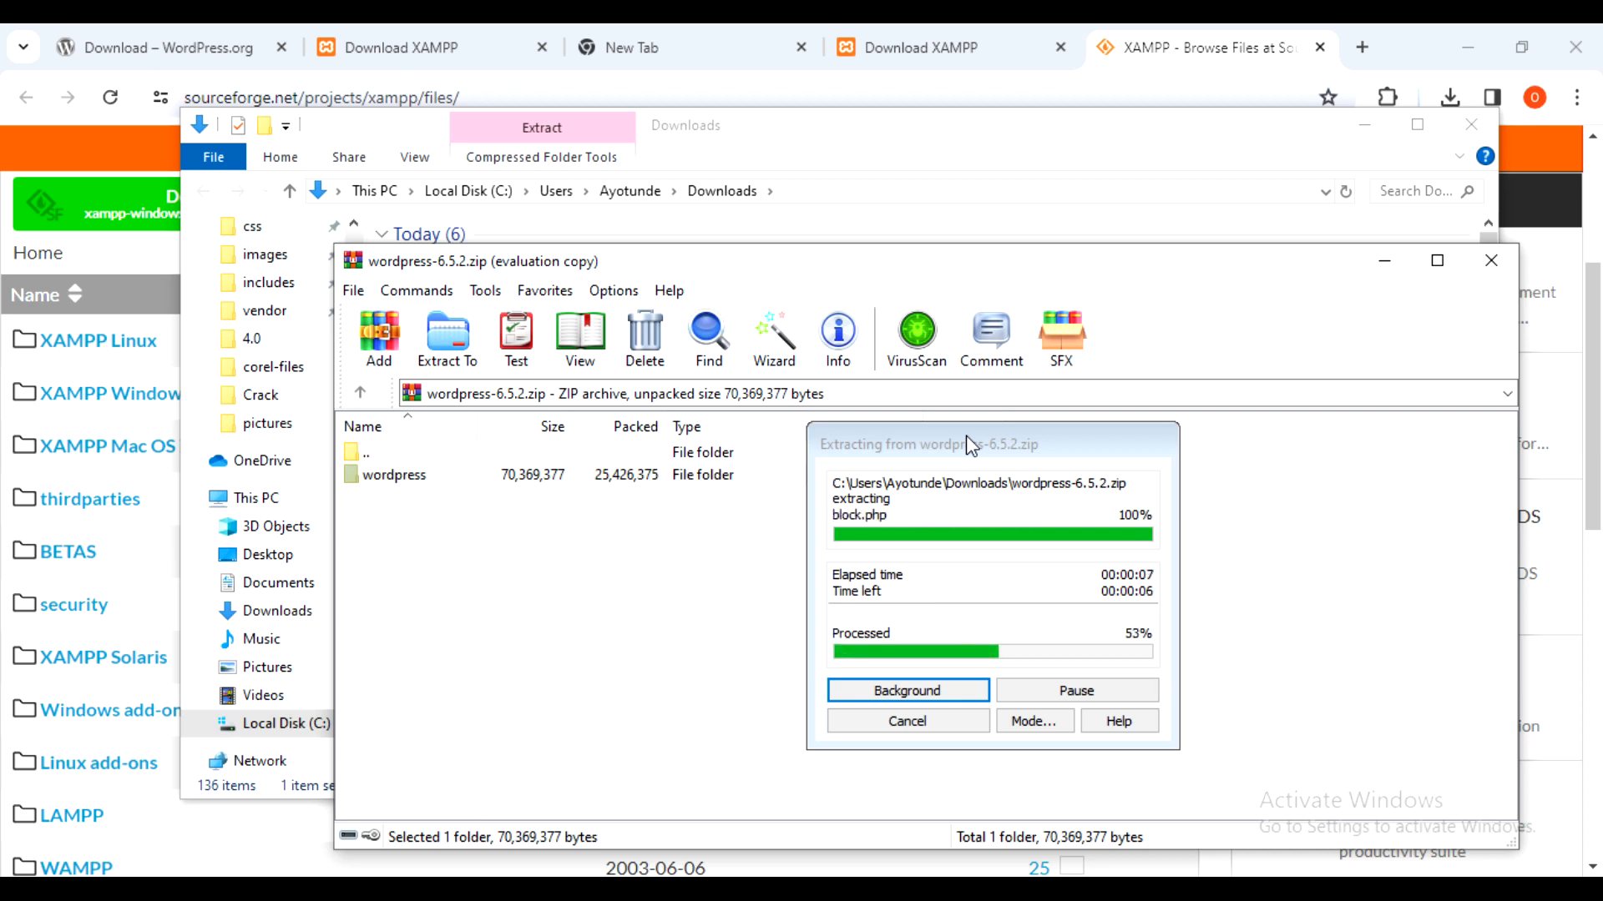
pyautogui.moveTo(967, 437); pyautogui.dragTo(1115, 361)
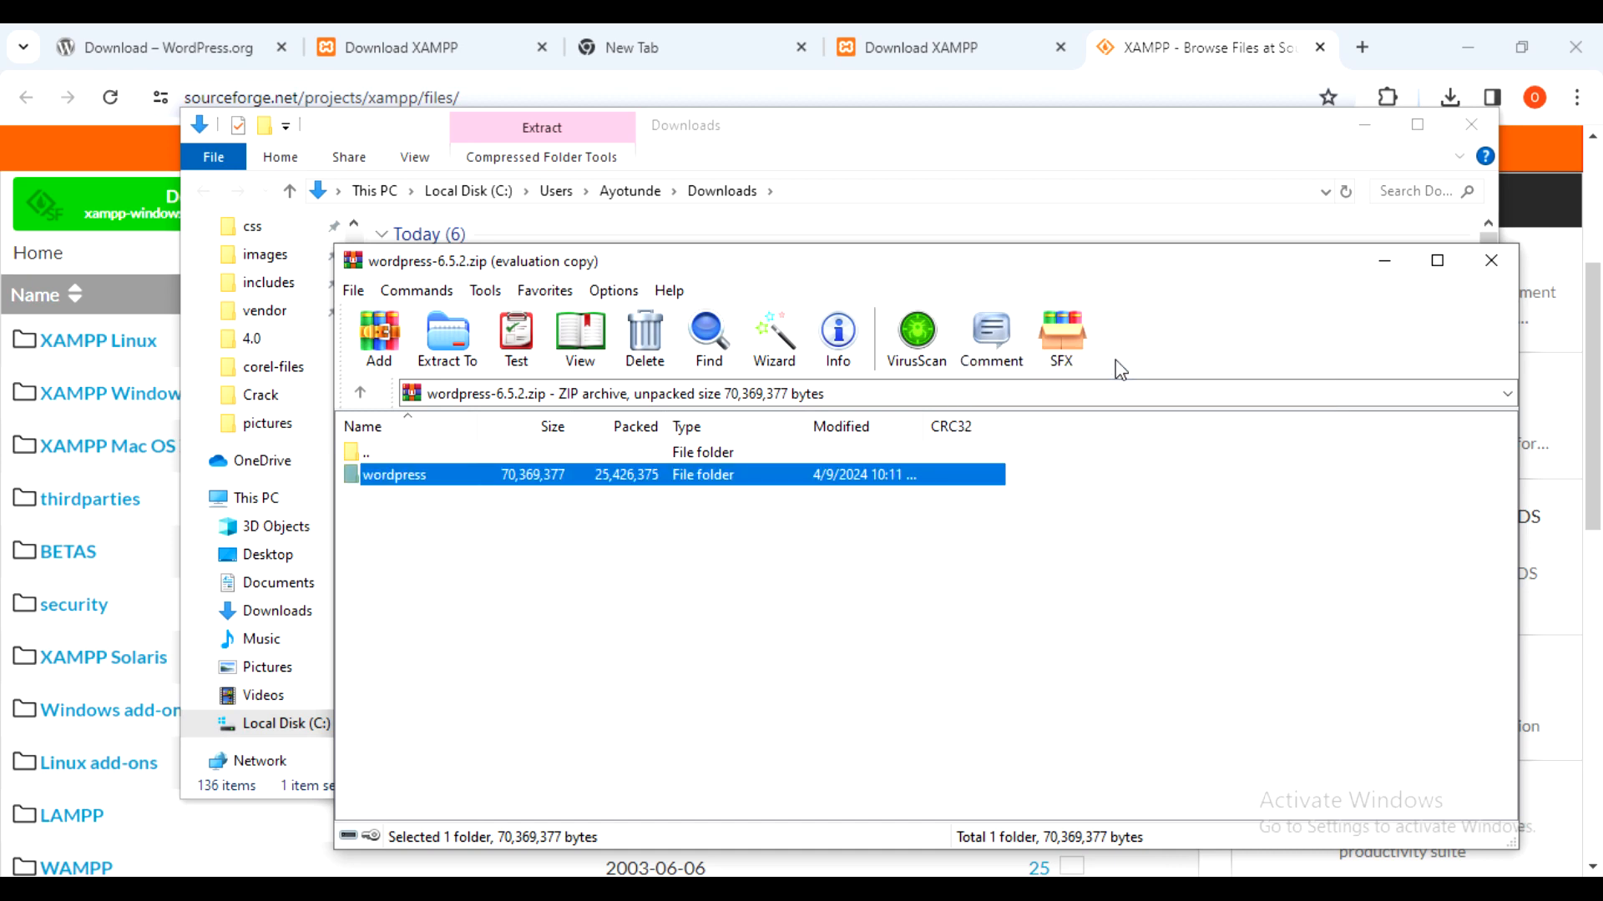
# - Inspect the extracted wordpress-6.5.2 folder and its wordpress subfolder, then open a blank Chrome tab
pyautogui.click(1384, 261)
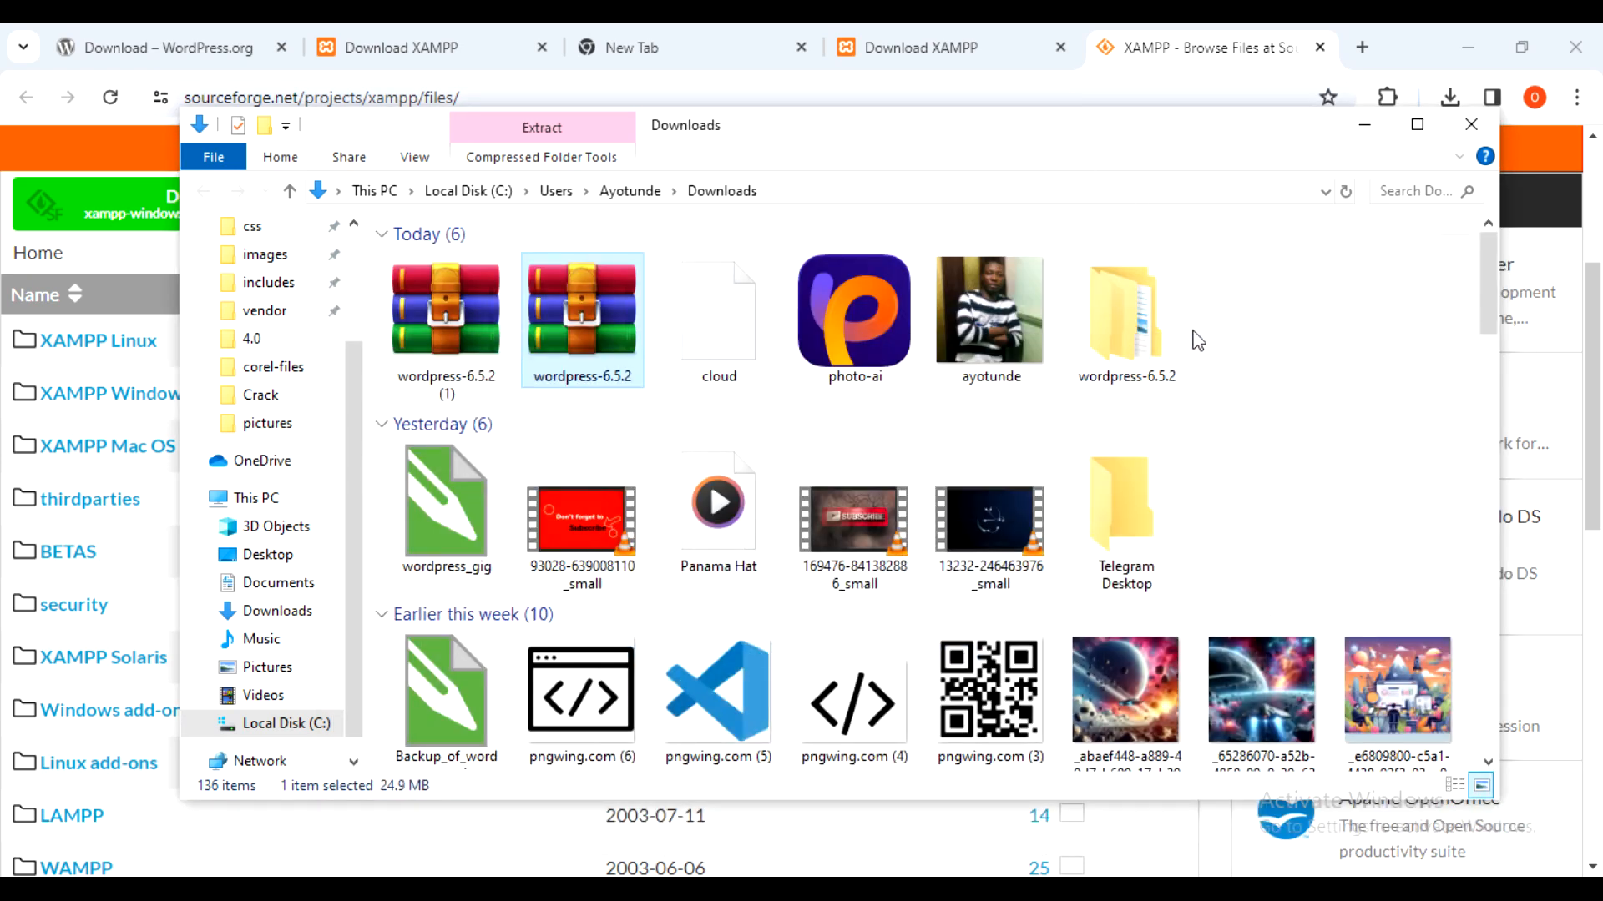
pyautogui.click(1144, 332)
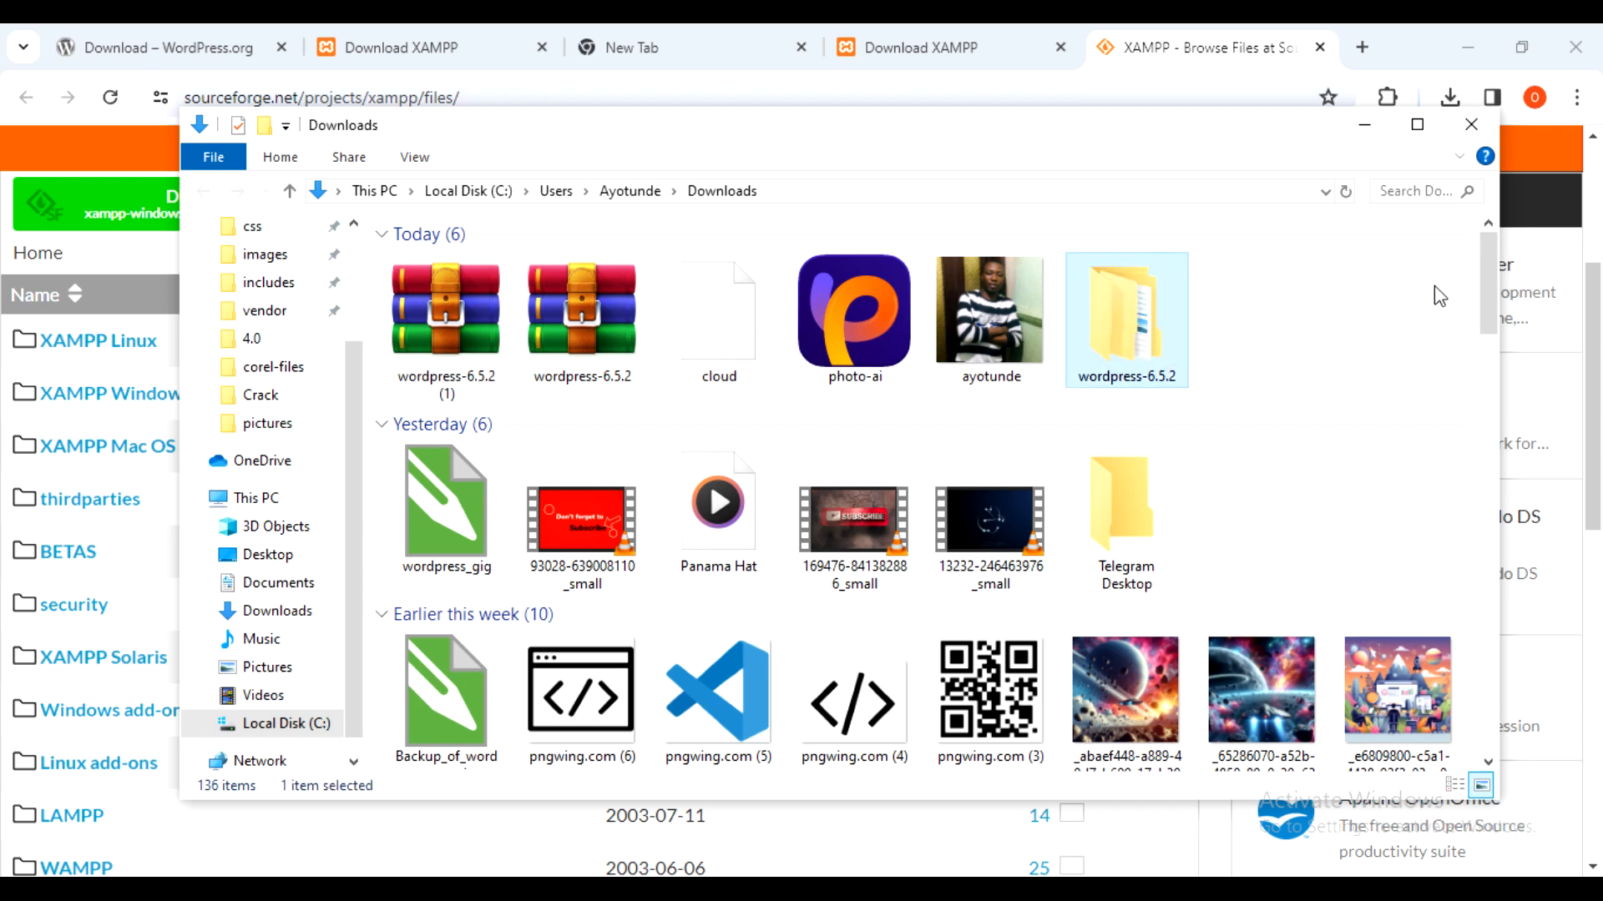
pyautogui.doubleClick(1142, 300)
pyautogui.doubleClick(494, 268)
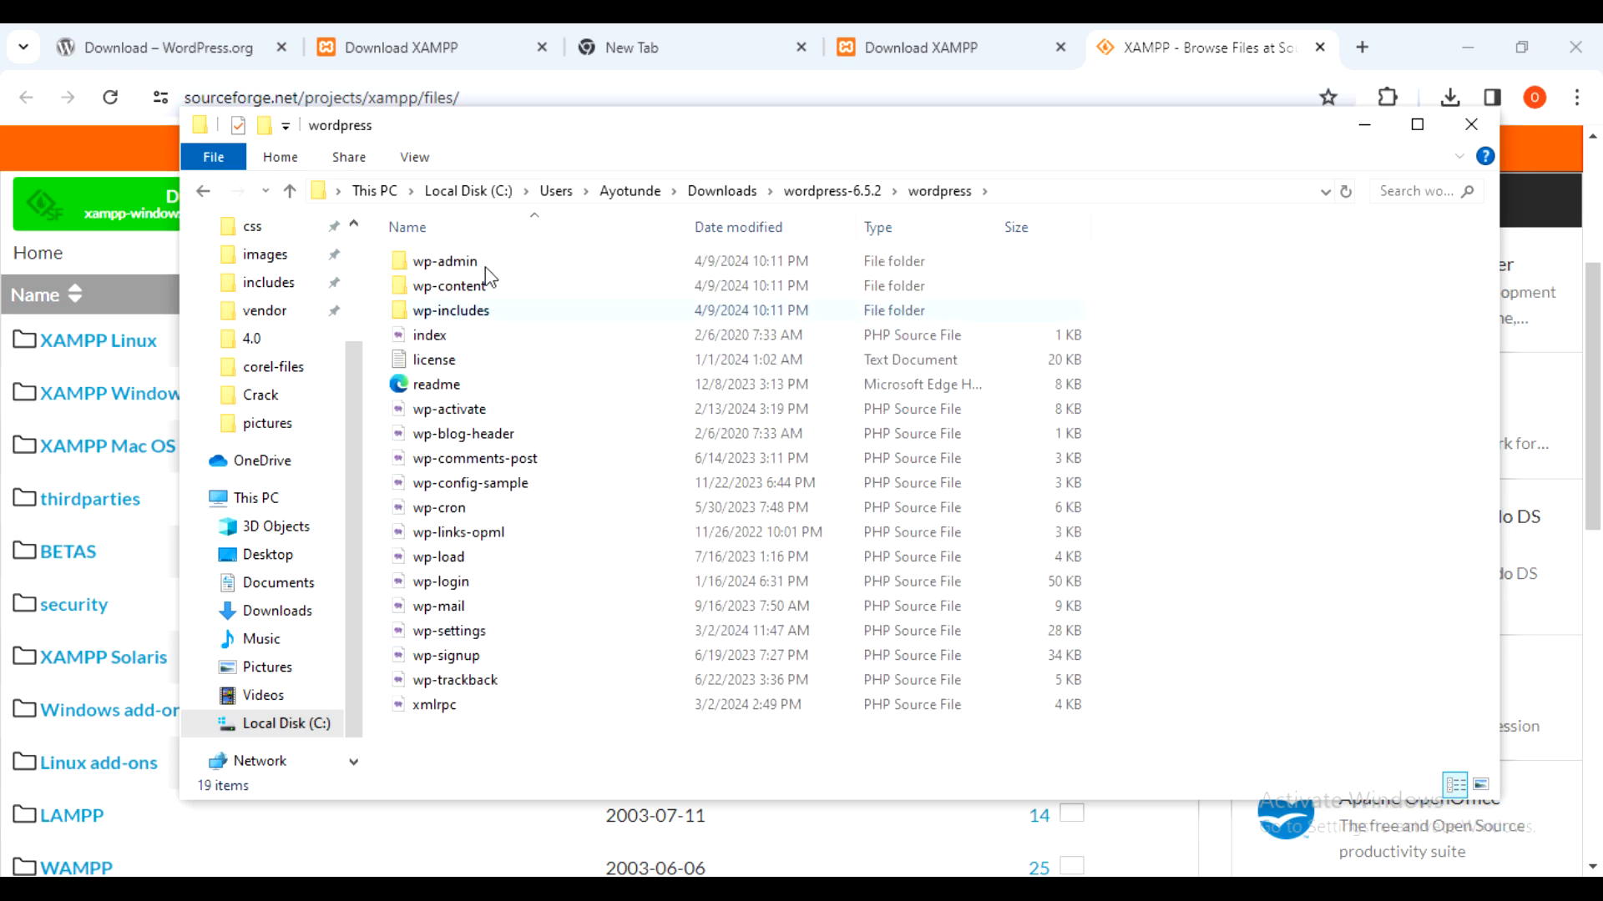
pyautogui.click(205, 196)
pyautogui.moveTo(571, 135); pyautogui.dragTo(590, 177)
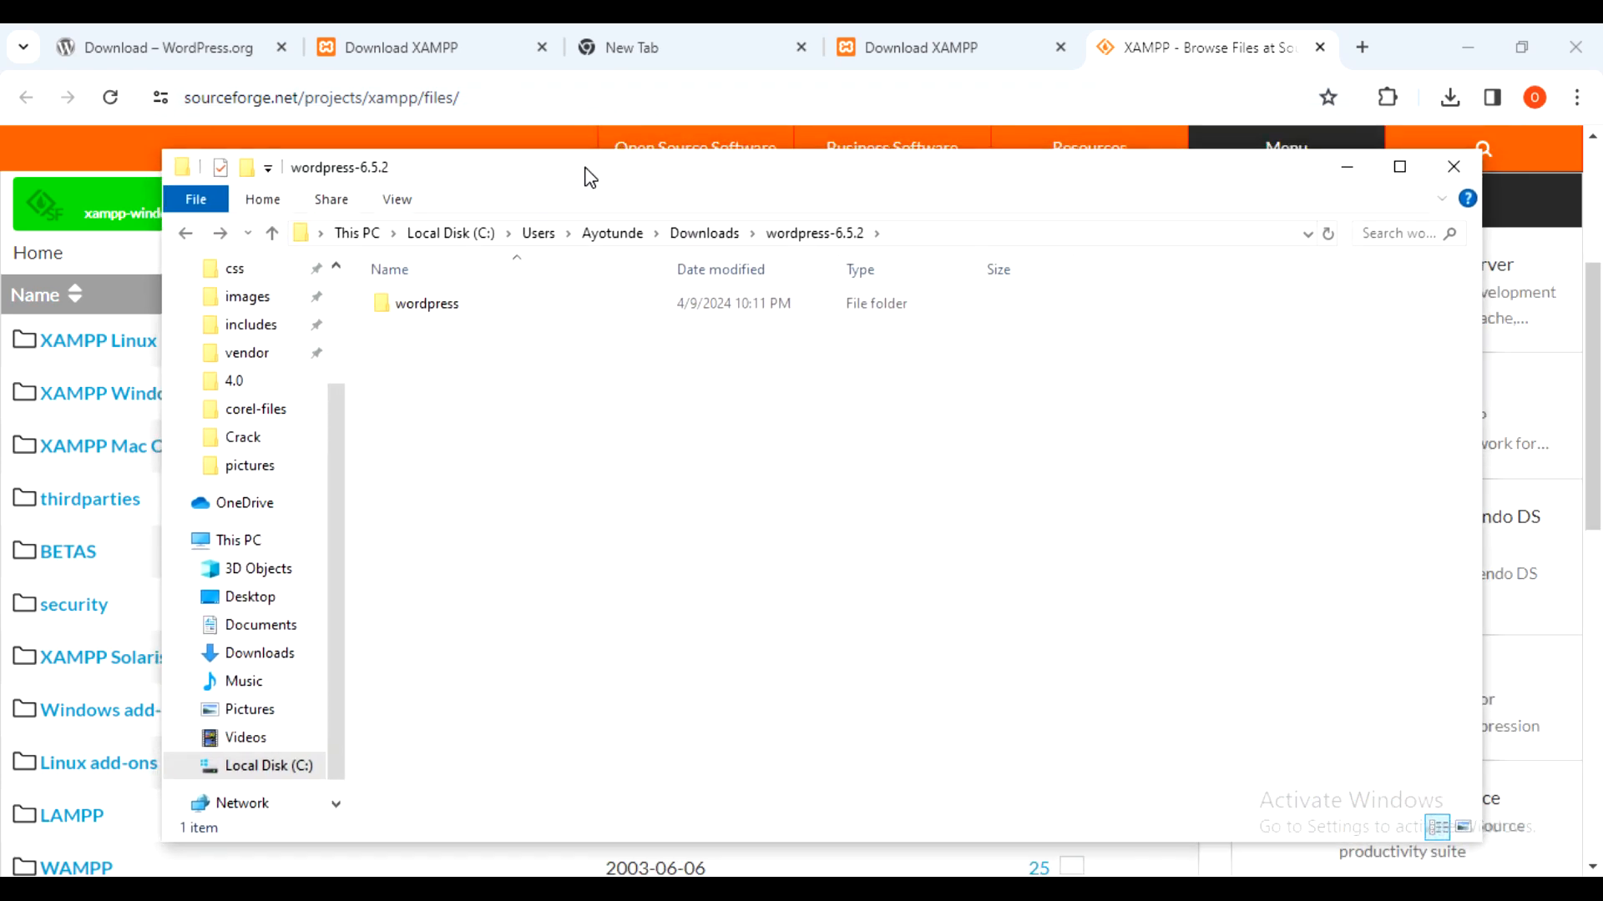
pyautogui.click(1369, 50)
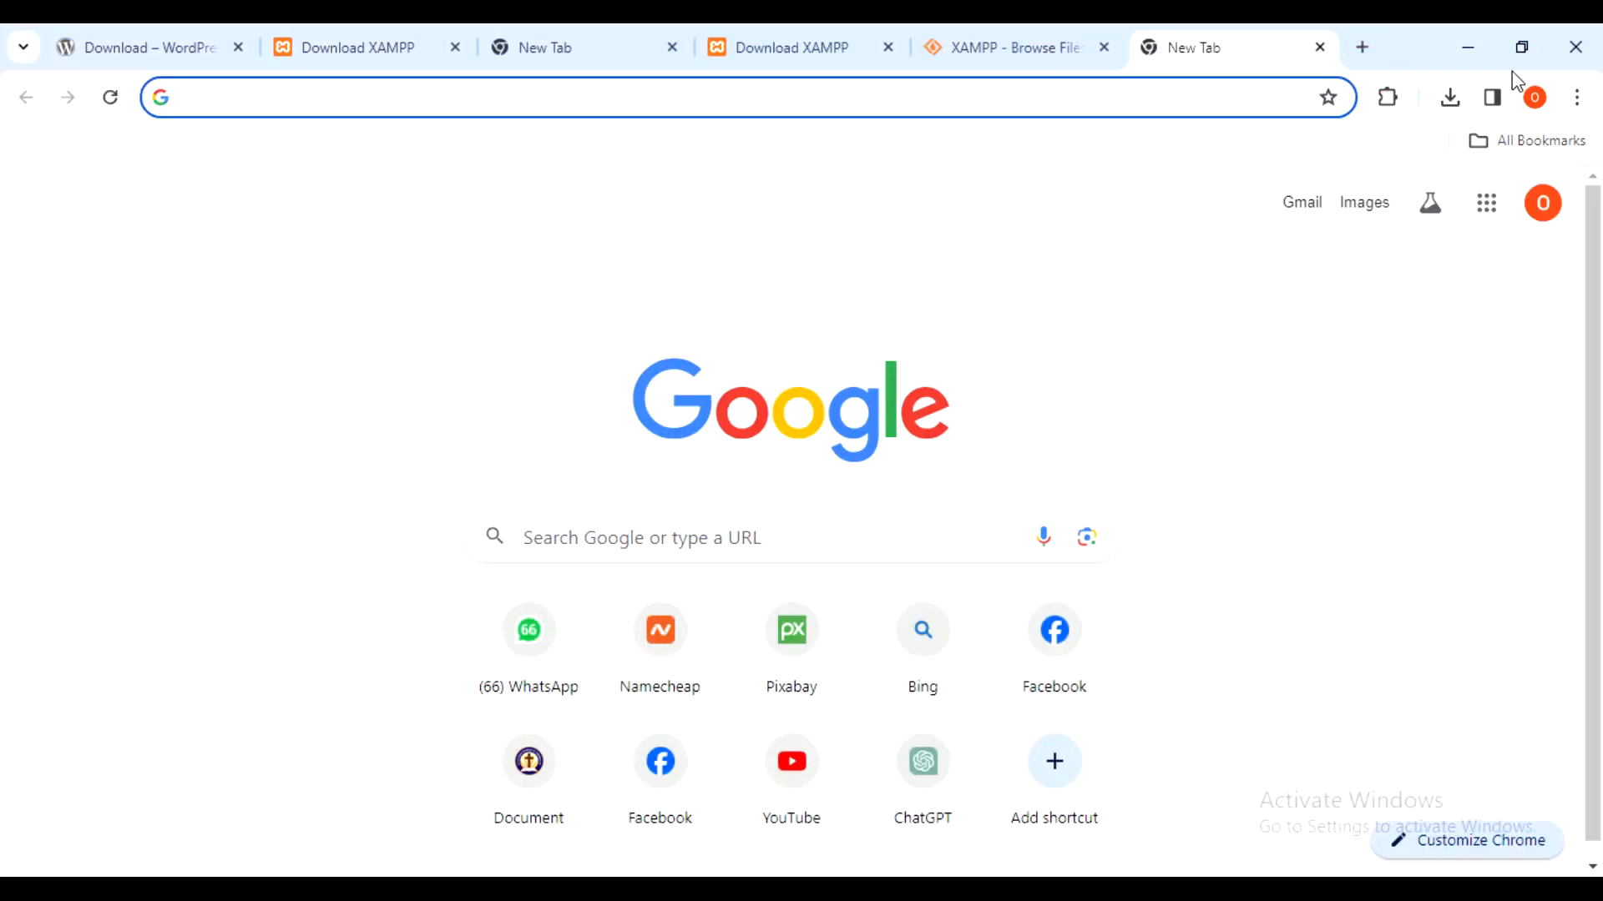
# - Load localhost/phpmyadmin and retry with F5; the connection is refused
pyautogui.write('localhost/')
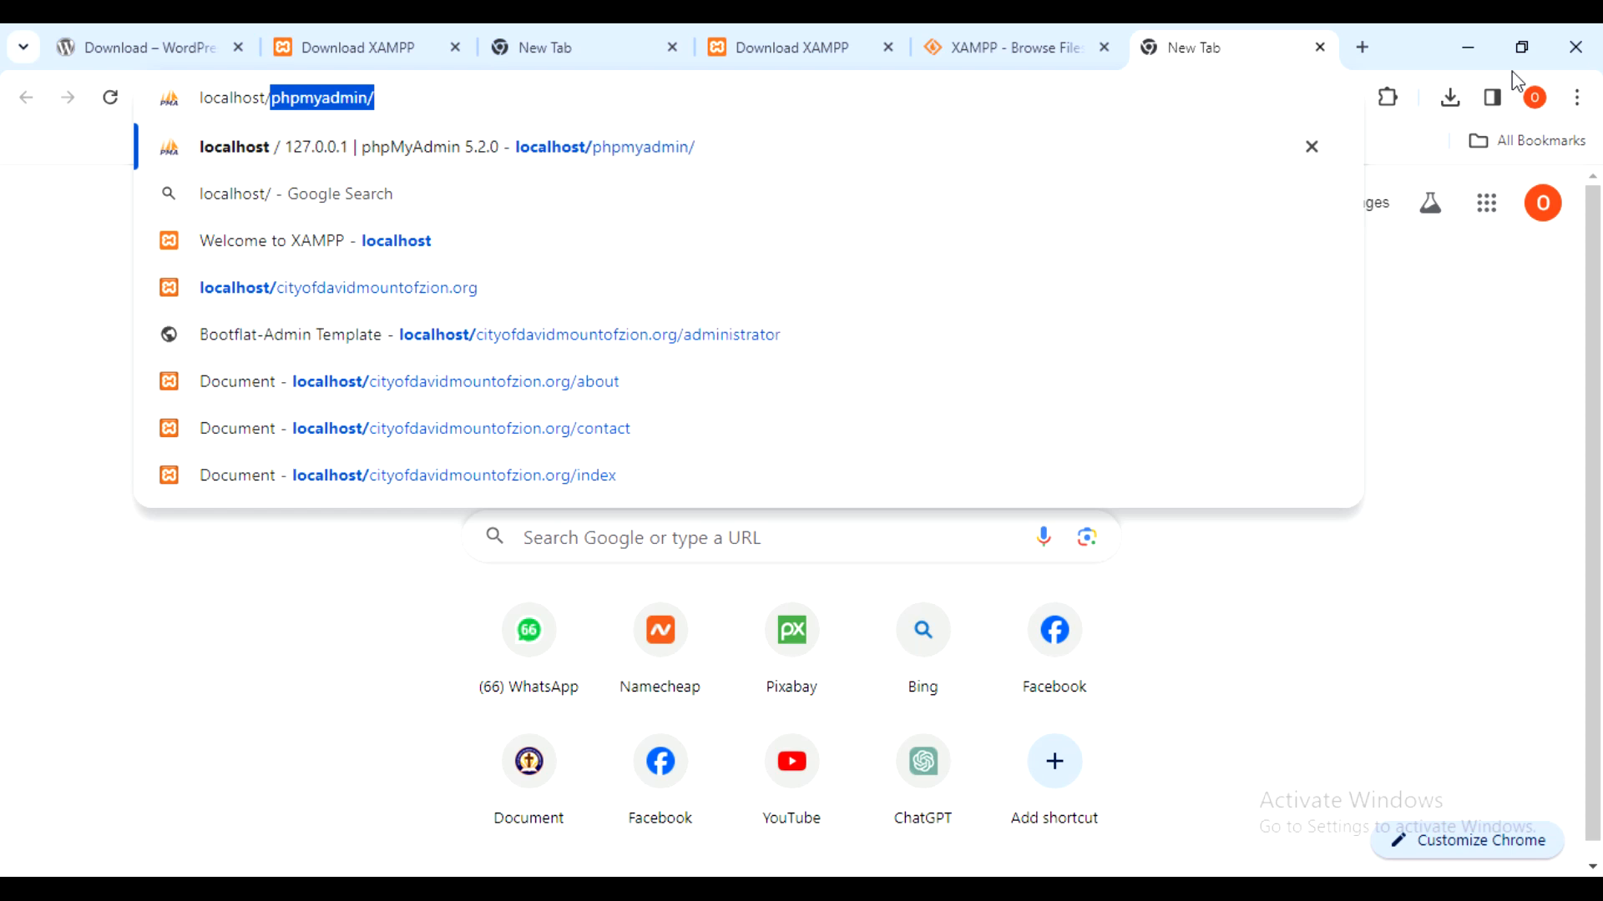
pyautogui.write('phpmyadmin')
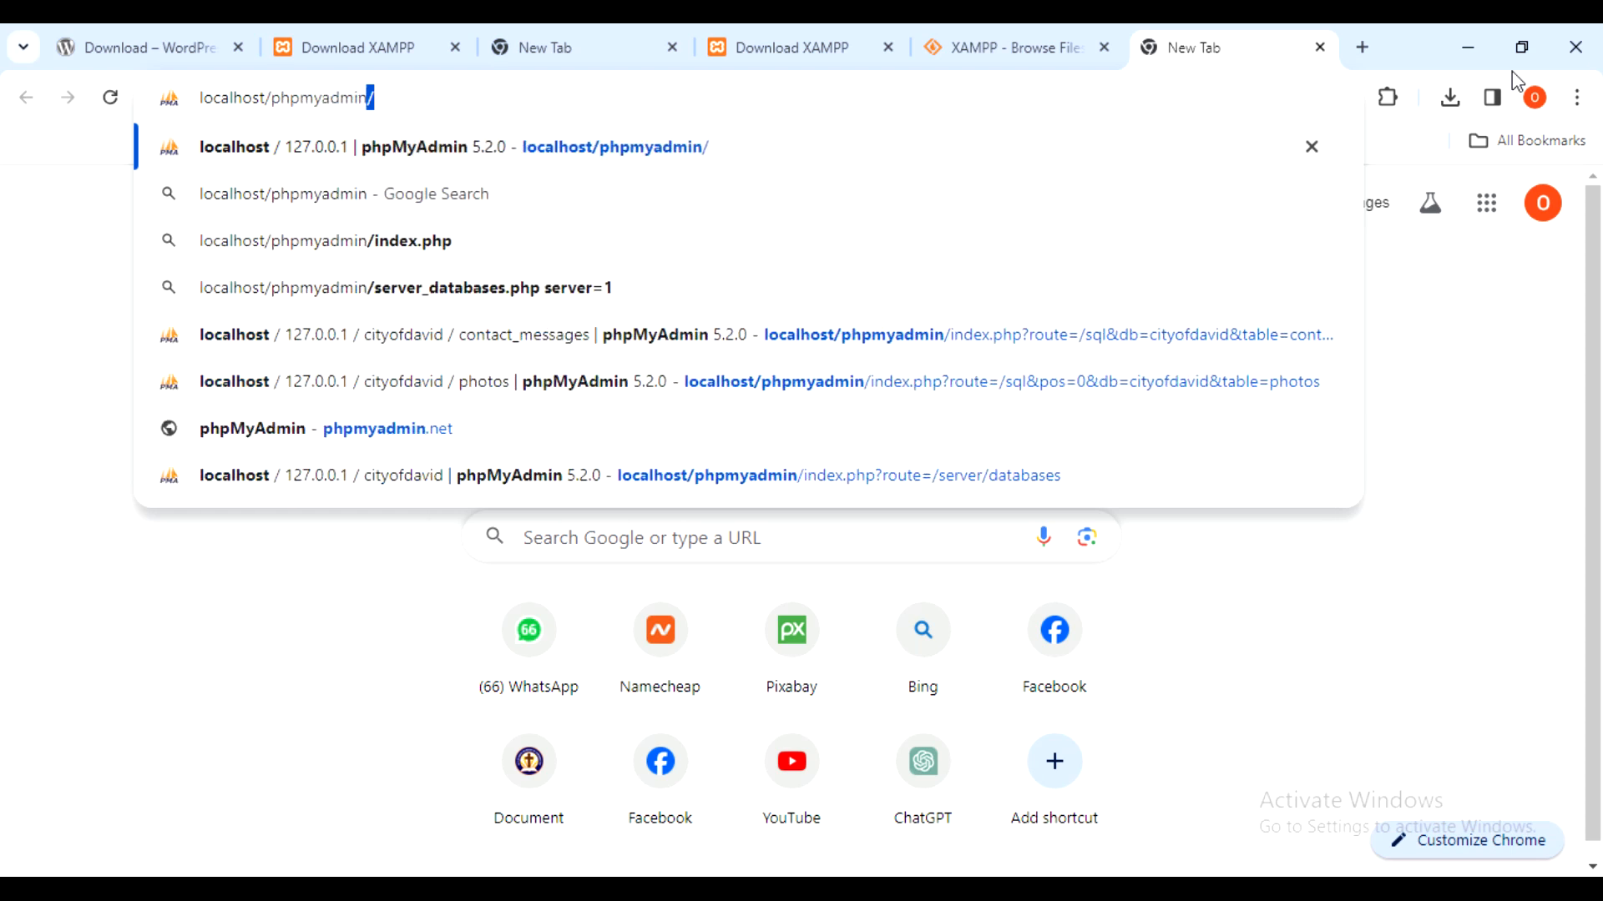
pyautogui.press('Return')
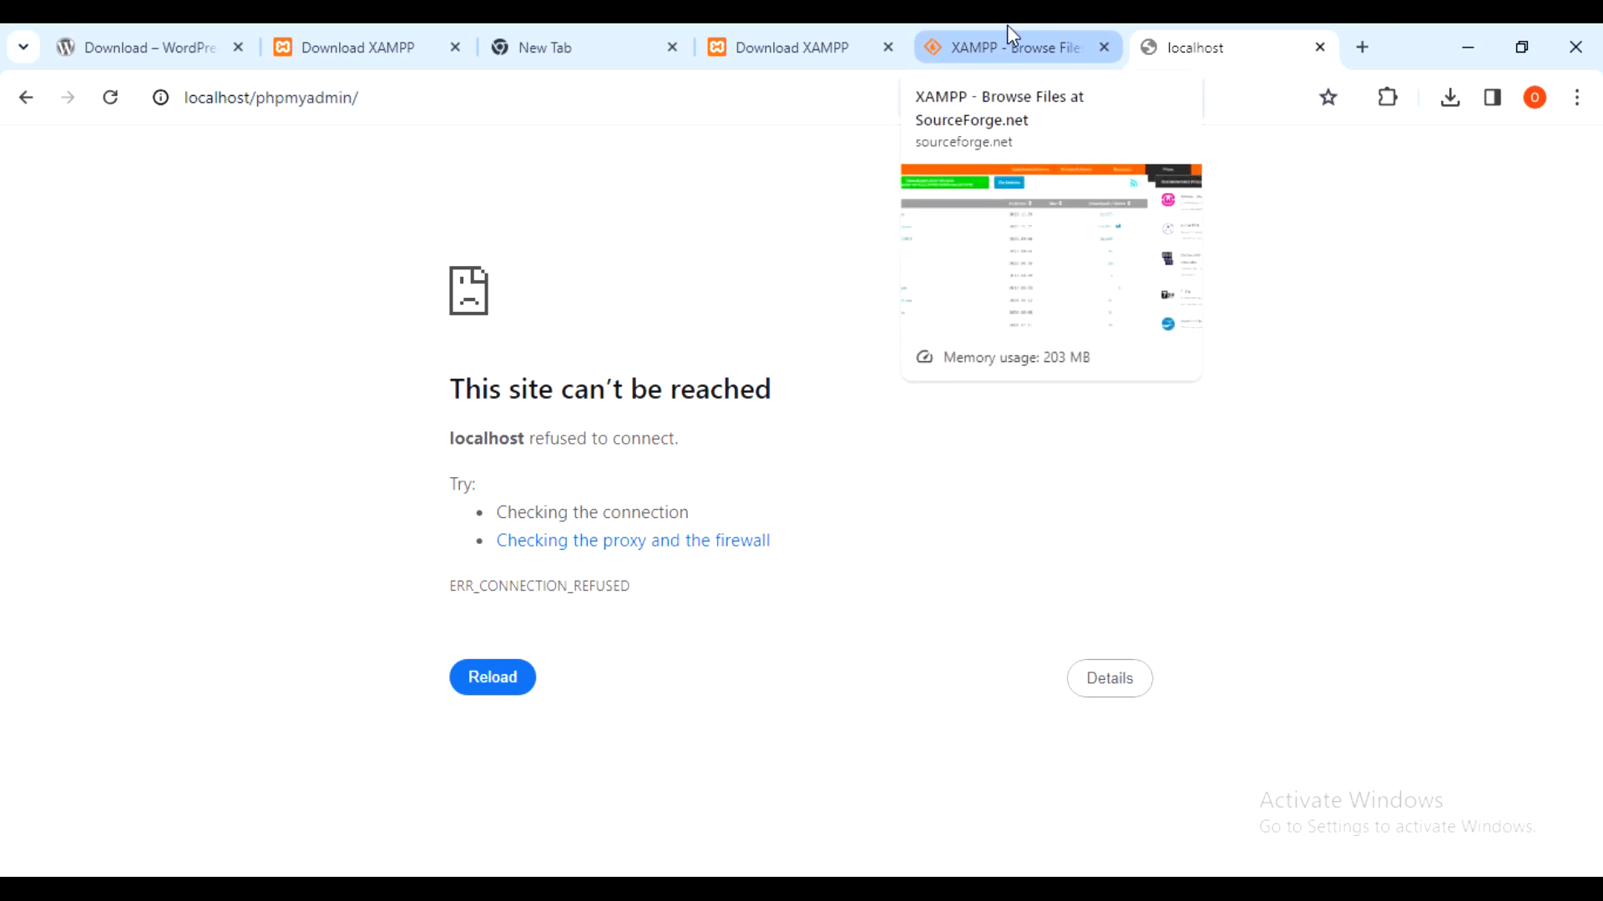
pyautogui.press('F5')
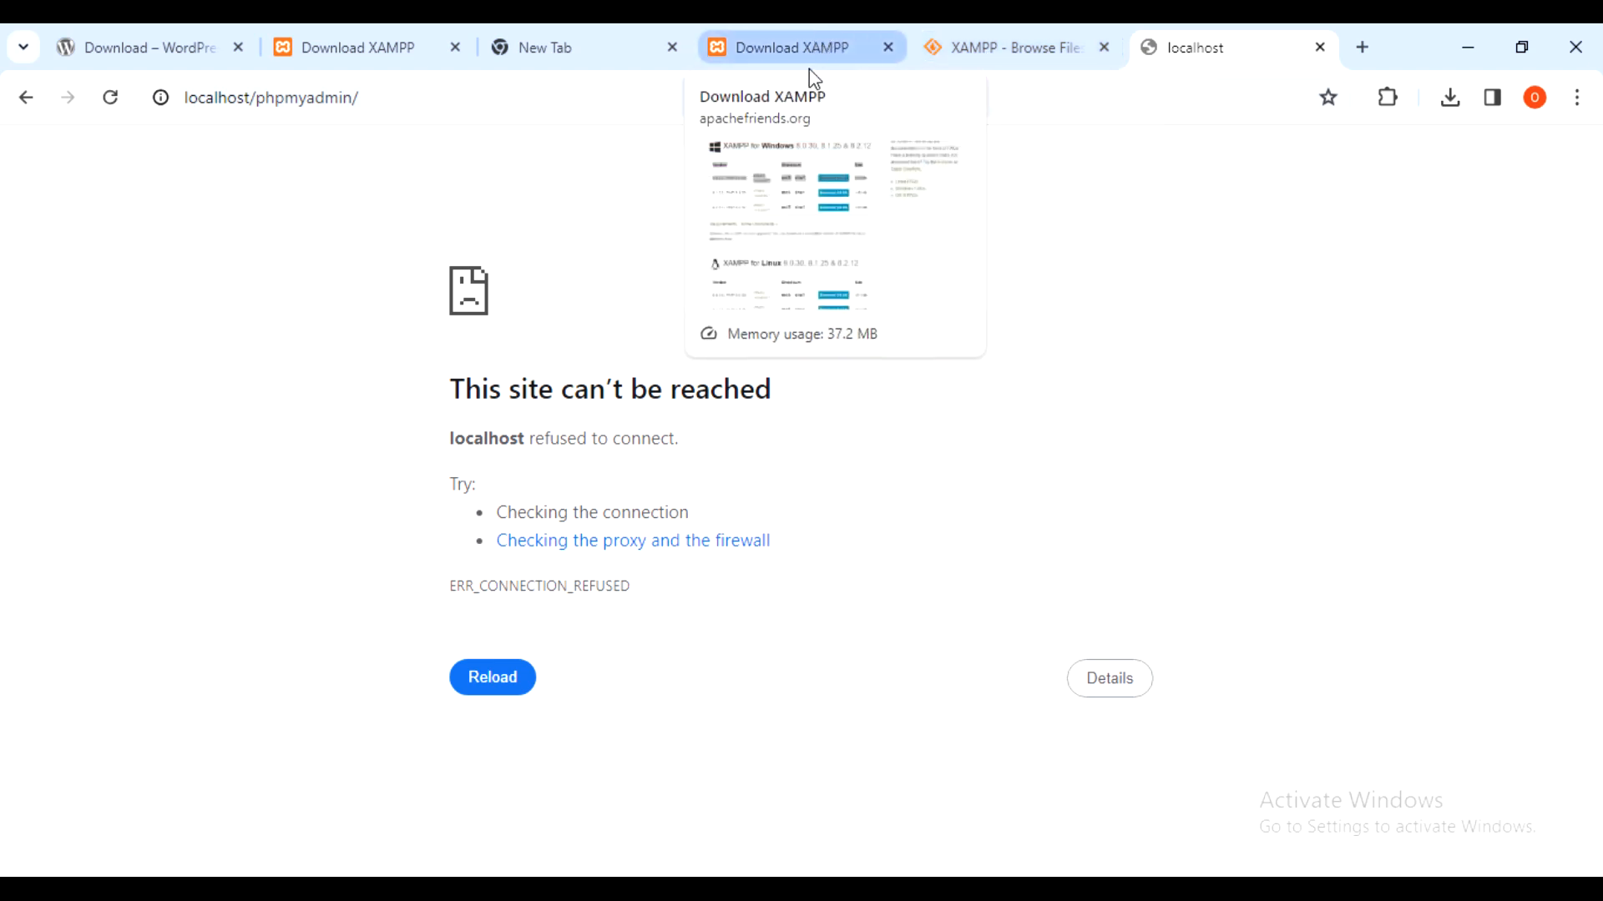
pyautogui.click(1073, 212)
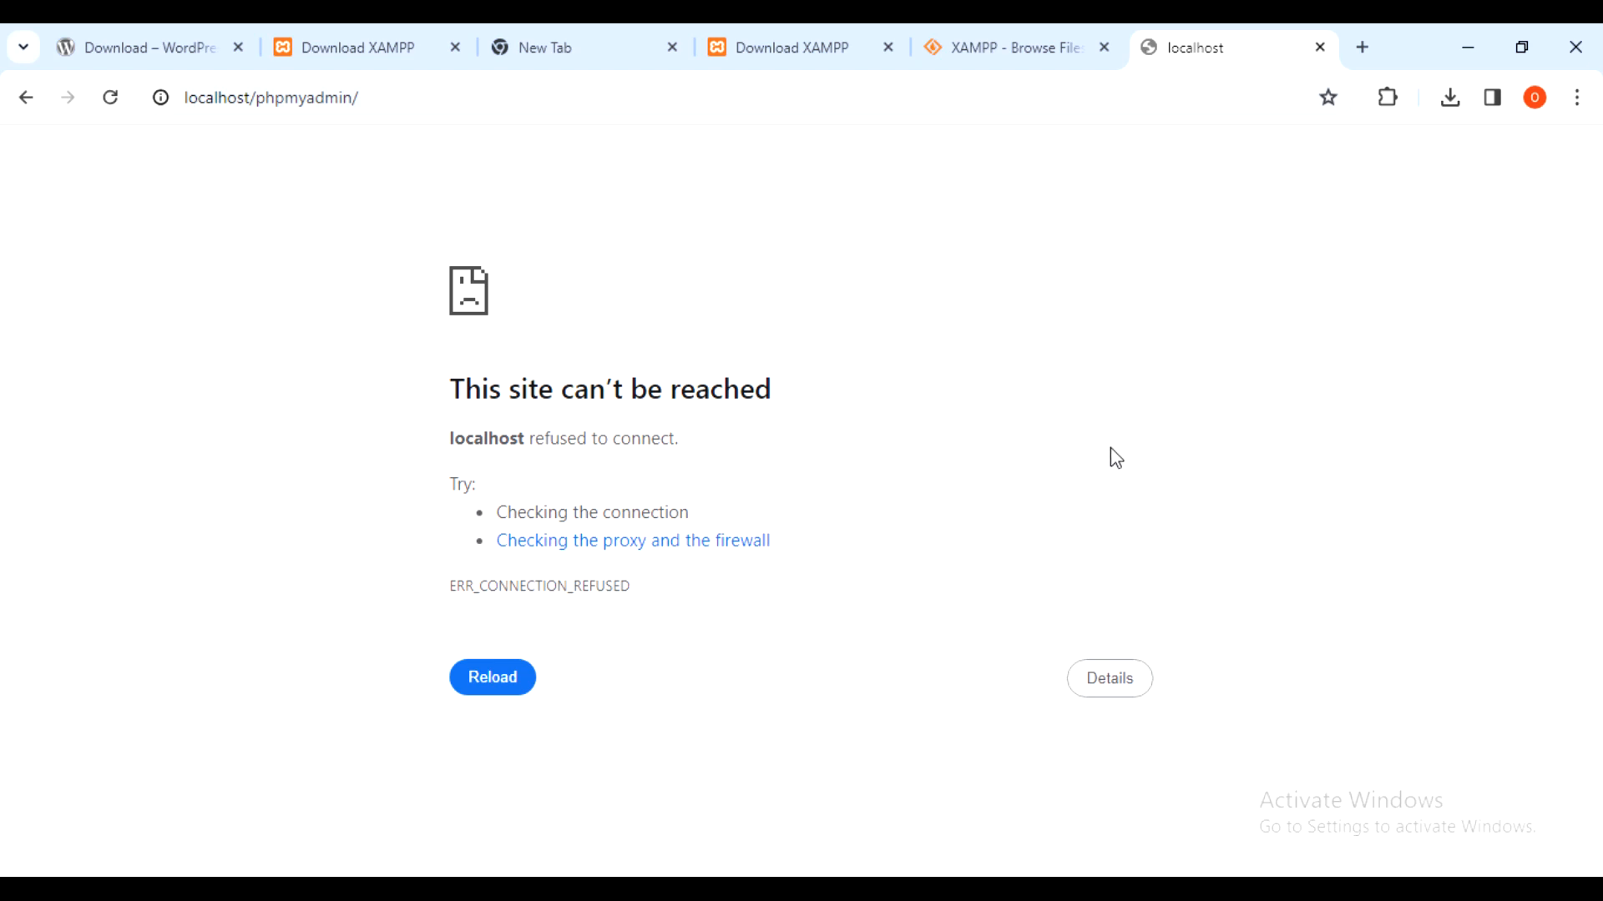
pyautogui.press('super')
pyautogui.press('super')
pyautogui.press('super')
# - Search 'xampp' and launch XAMPP Control Panel, then bring File Explorer forward
pyautogui.write('xampp')
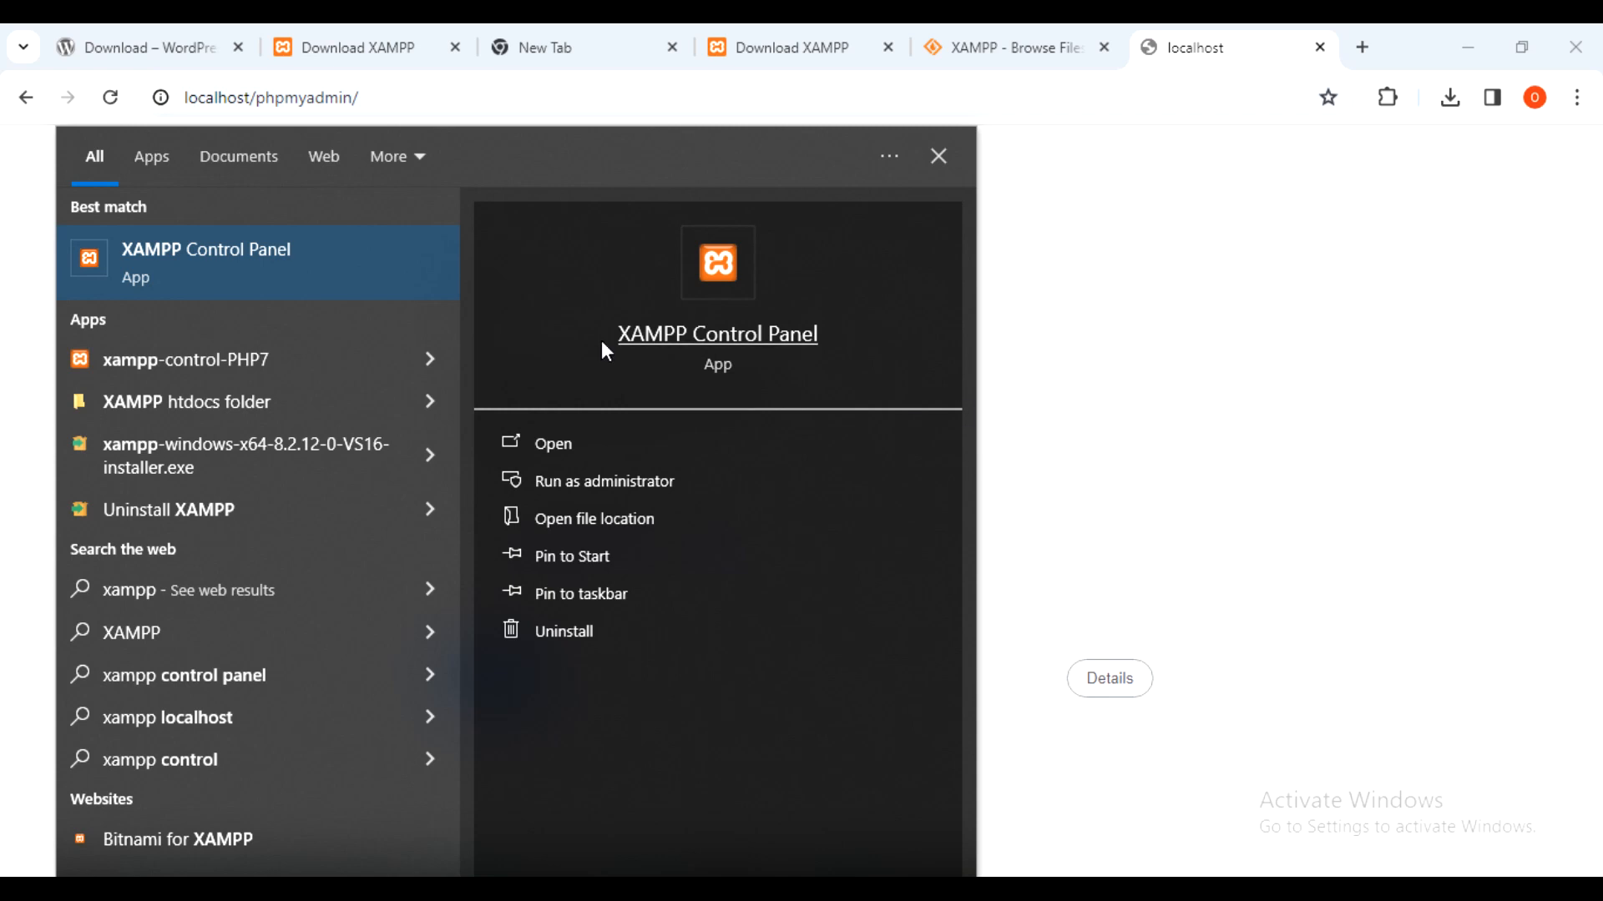
pyautogui.click(184, 264)
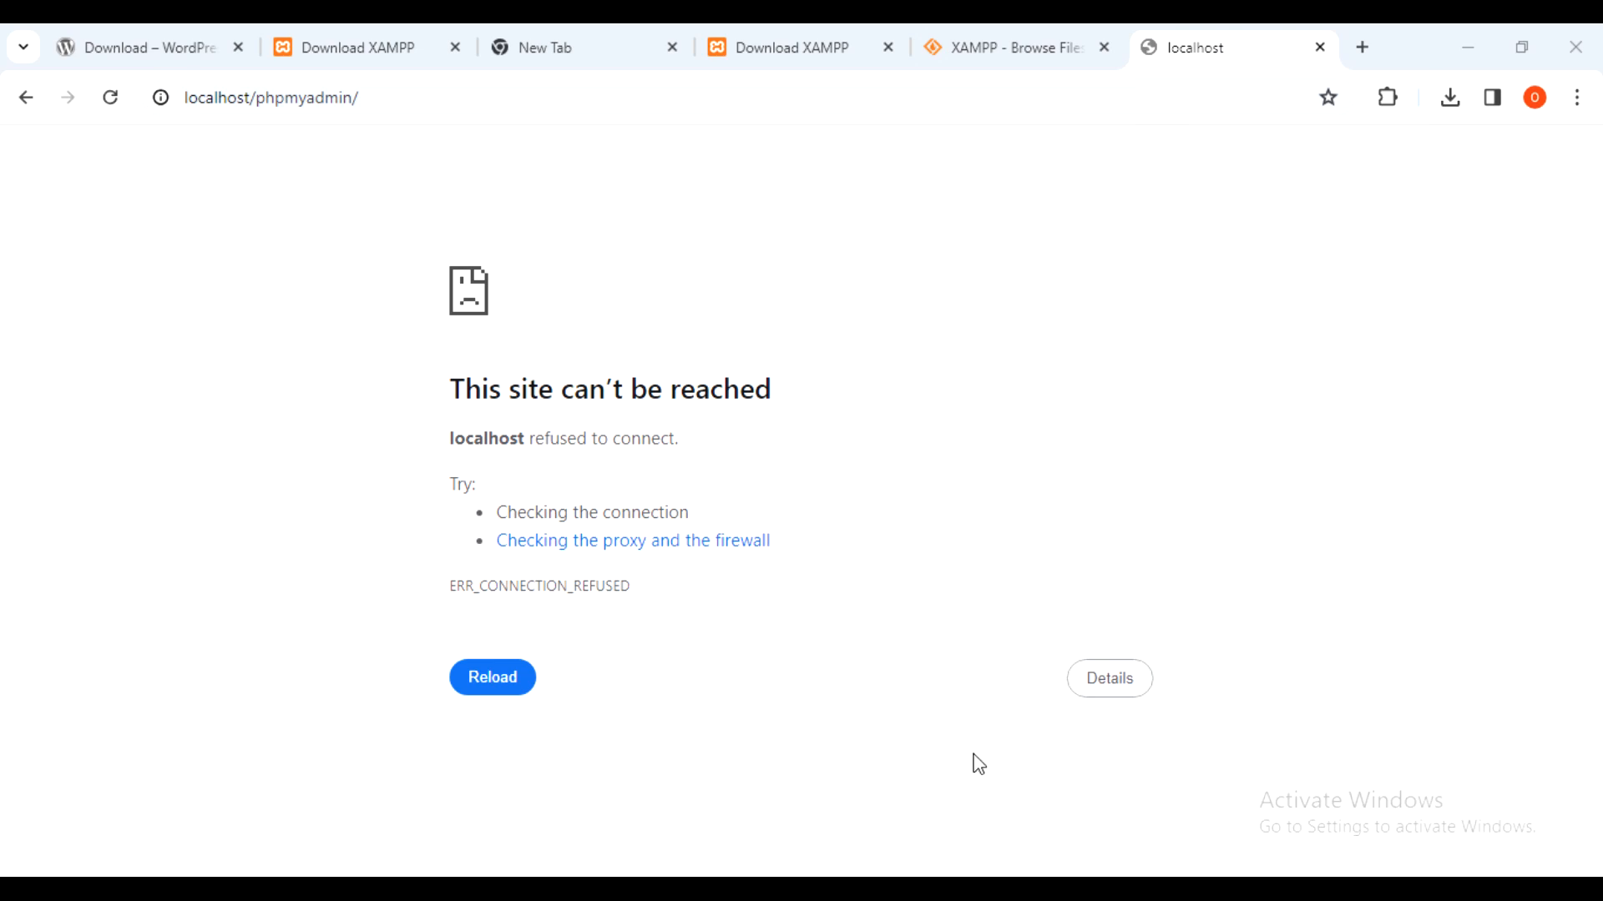
pyautogui.click(536, 888)
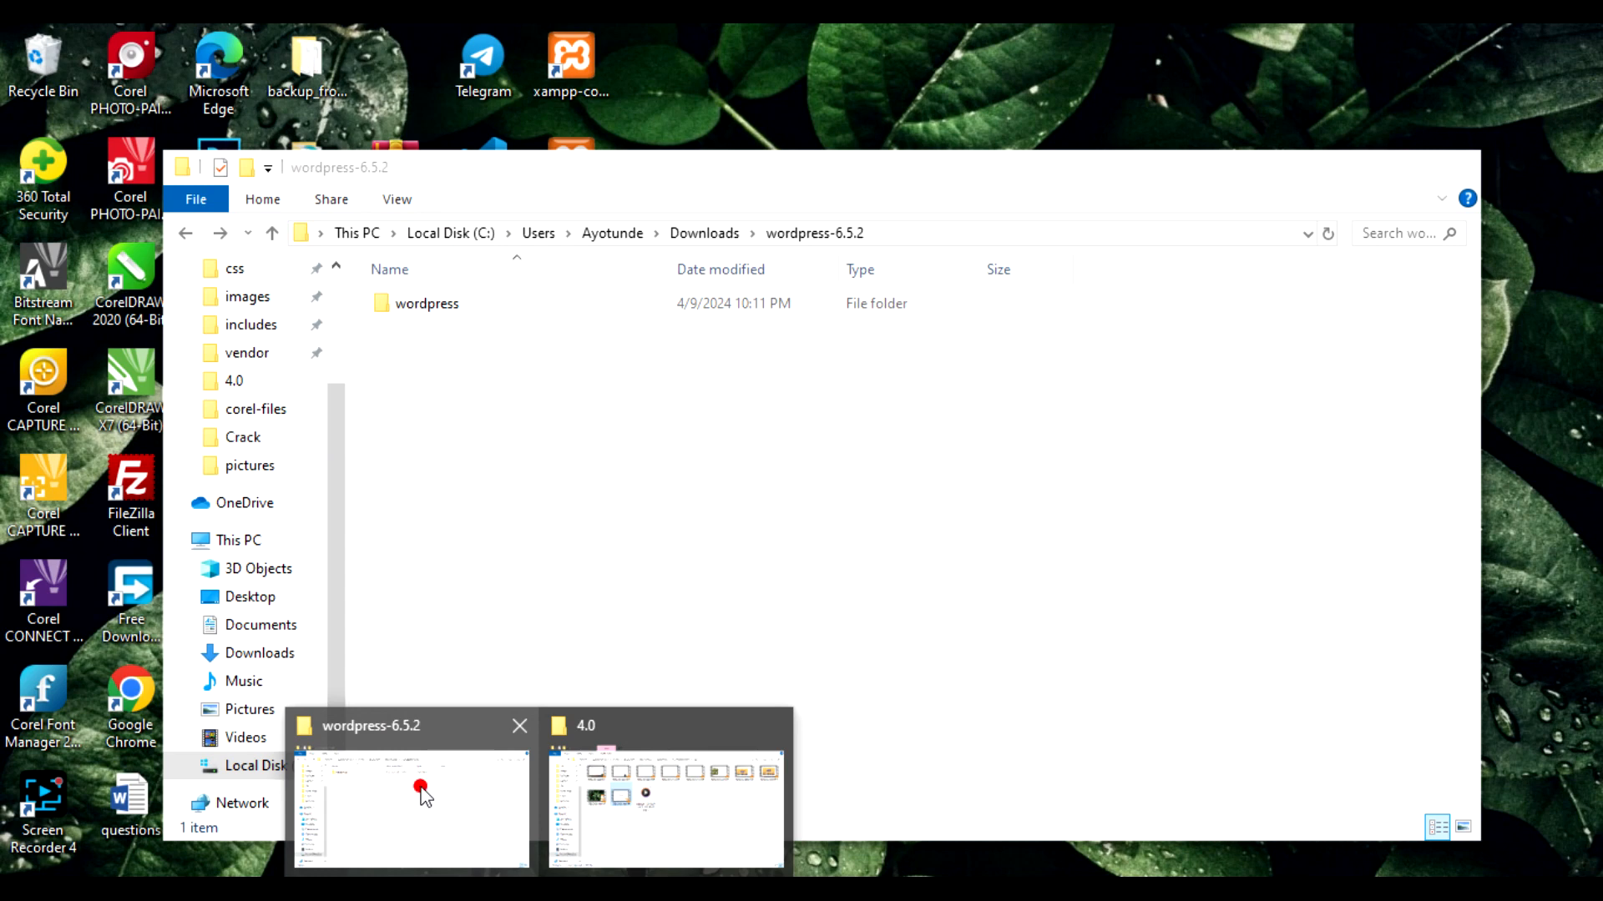
# - Bring the wordpress-6.5.2 window forward, check the wordpress folder's files, and reselect it
pyautogui.click(421, 793)
pyautogui.moveTo(758, 175); pyautogui.dragTo(1067, 94)
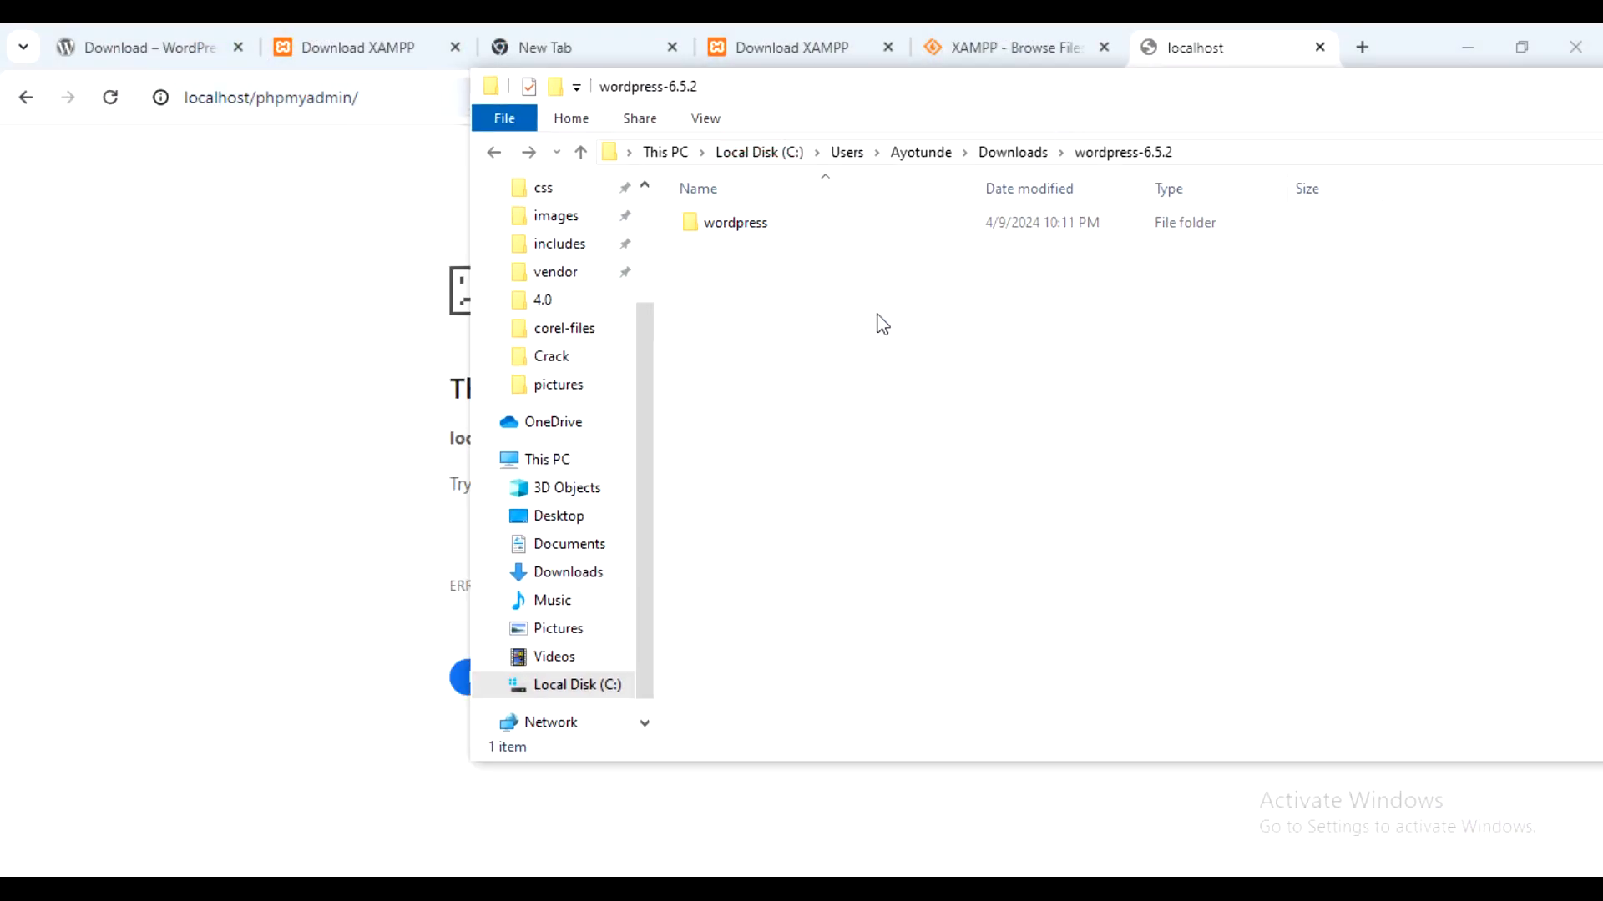
pyautogui.click(773, 224)
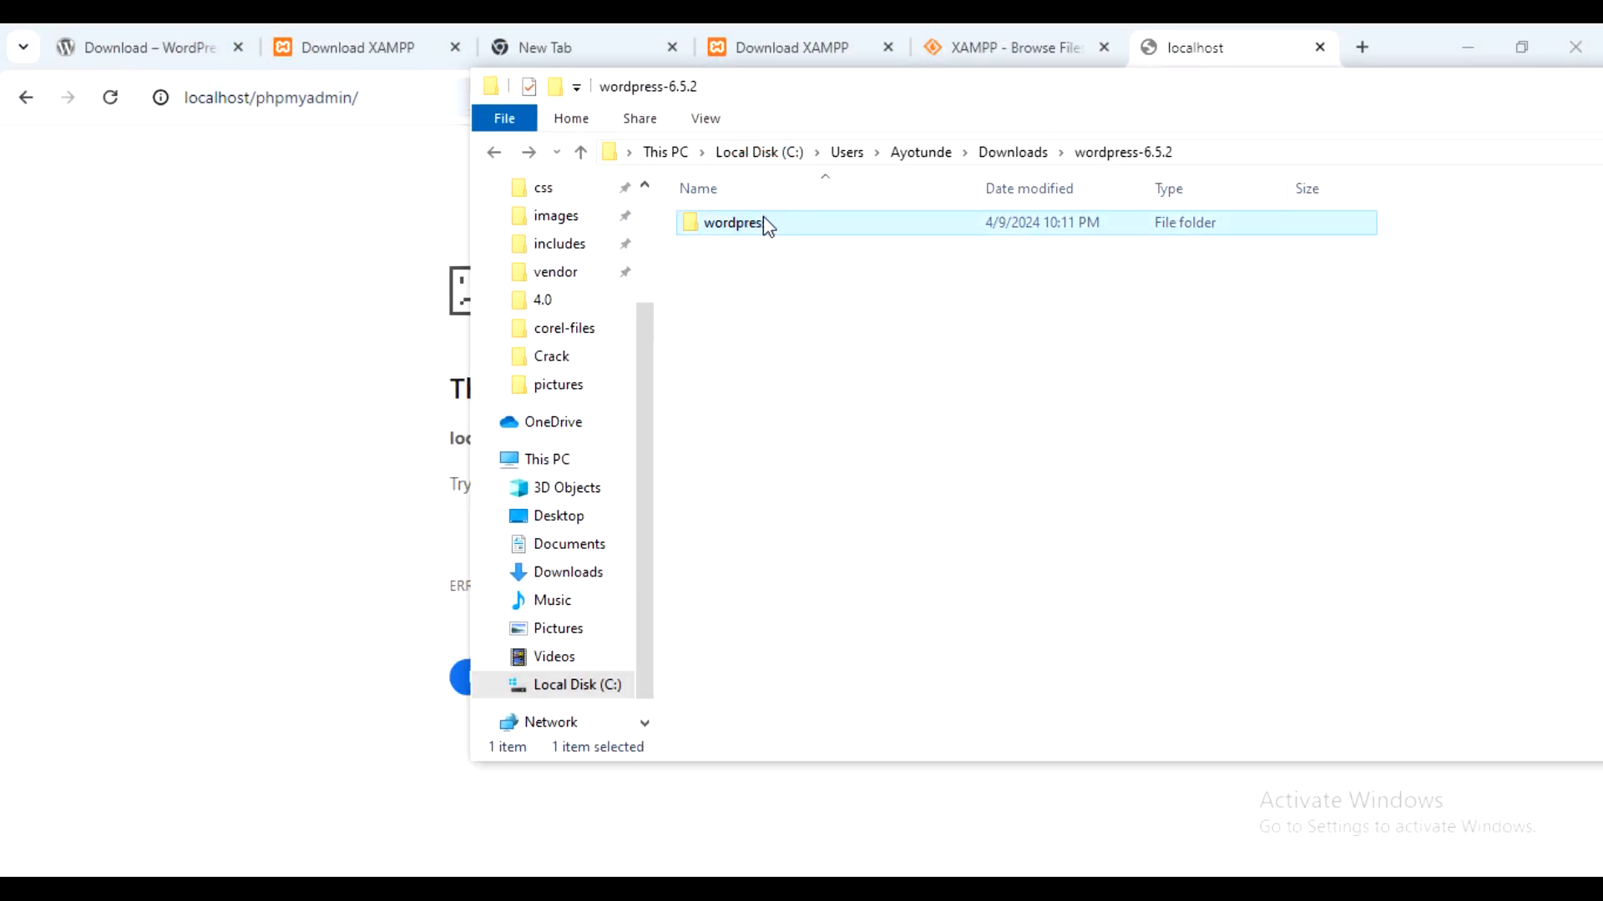
pyautogui.doubleClick(763, 221)
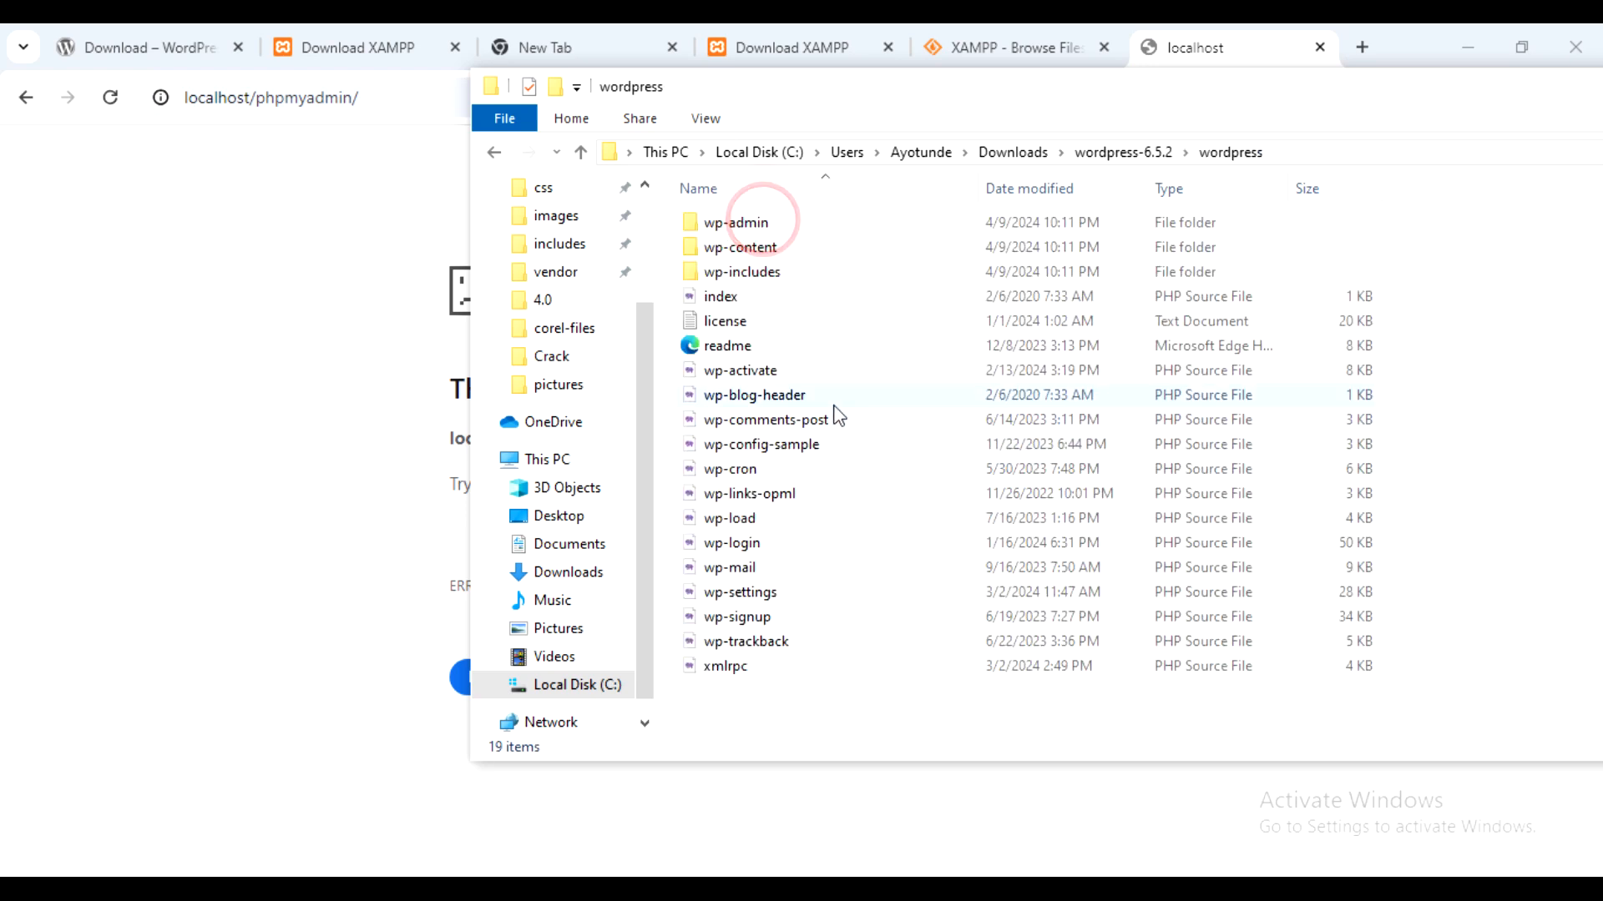
pyautogui.click(493, 152)
pyautogui.click(870, 346)
pyautogui.click(761, 223)
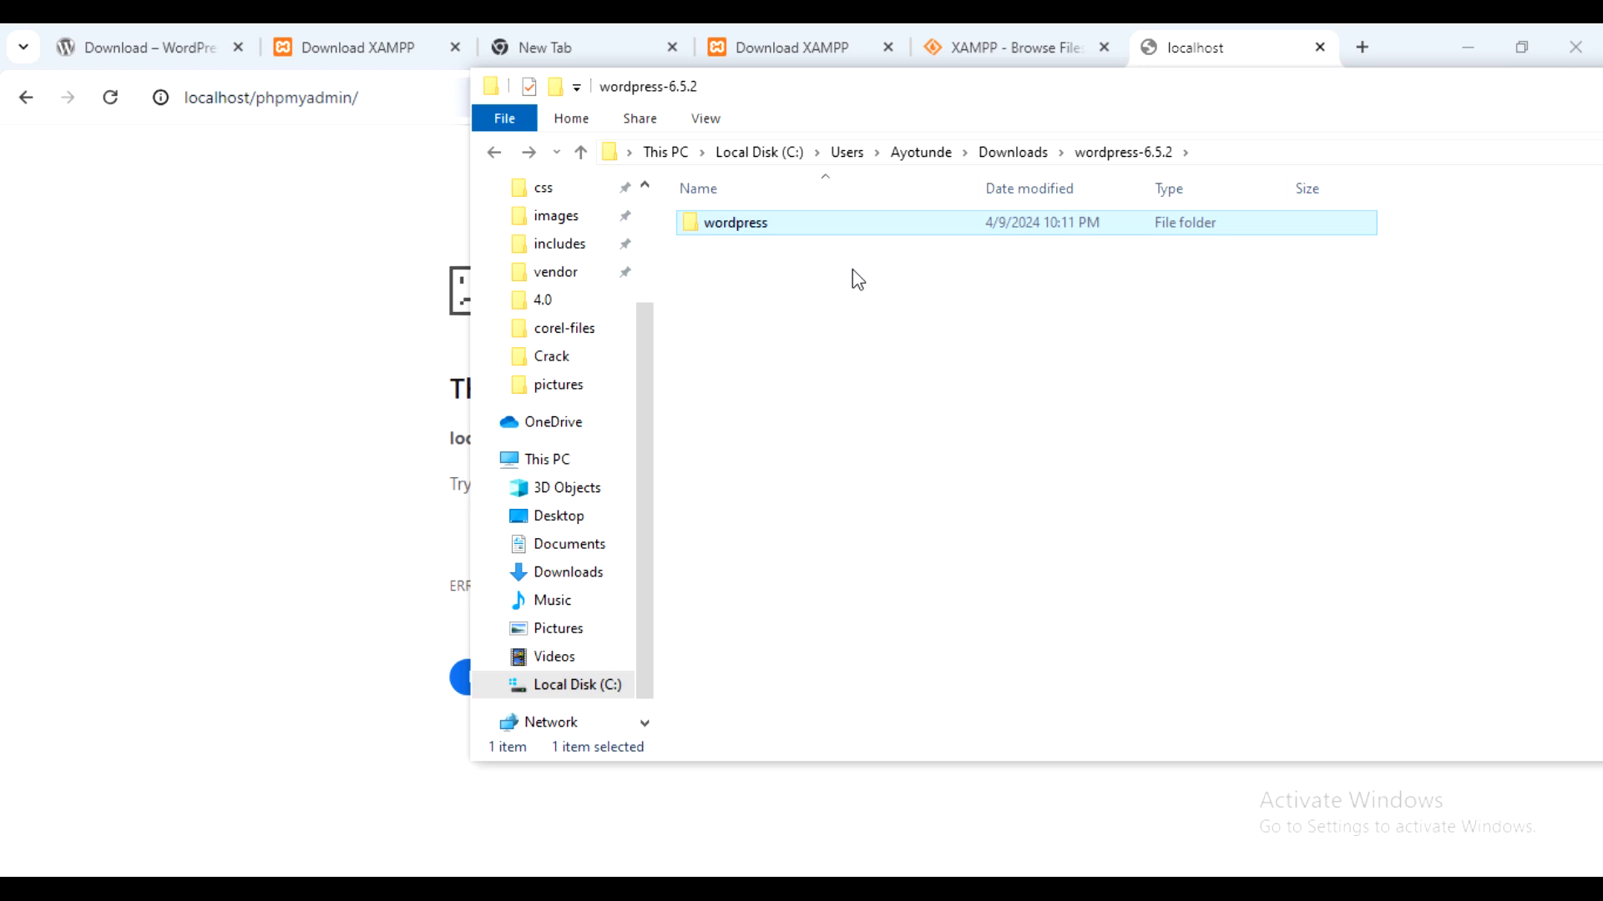
# - Rename the wordpress folder to watchersClub
pyautogui.press('F2')
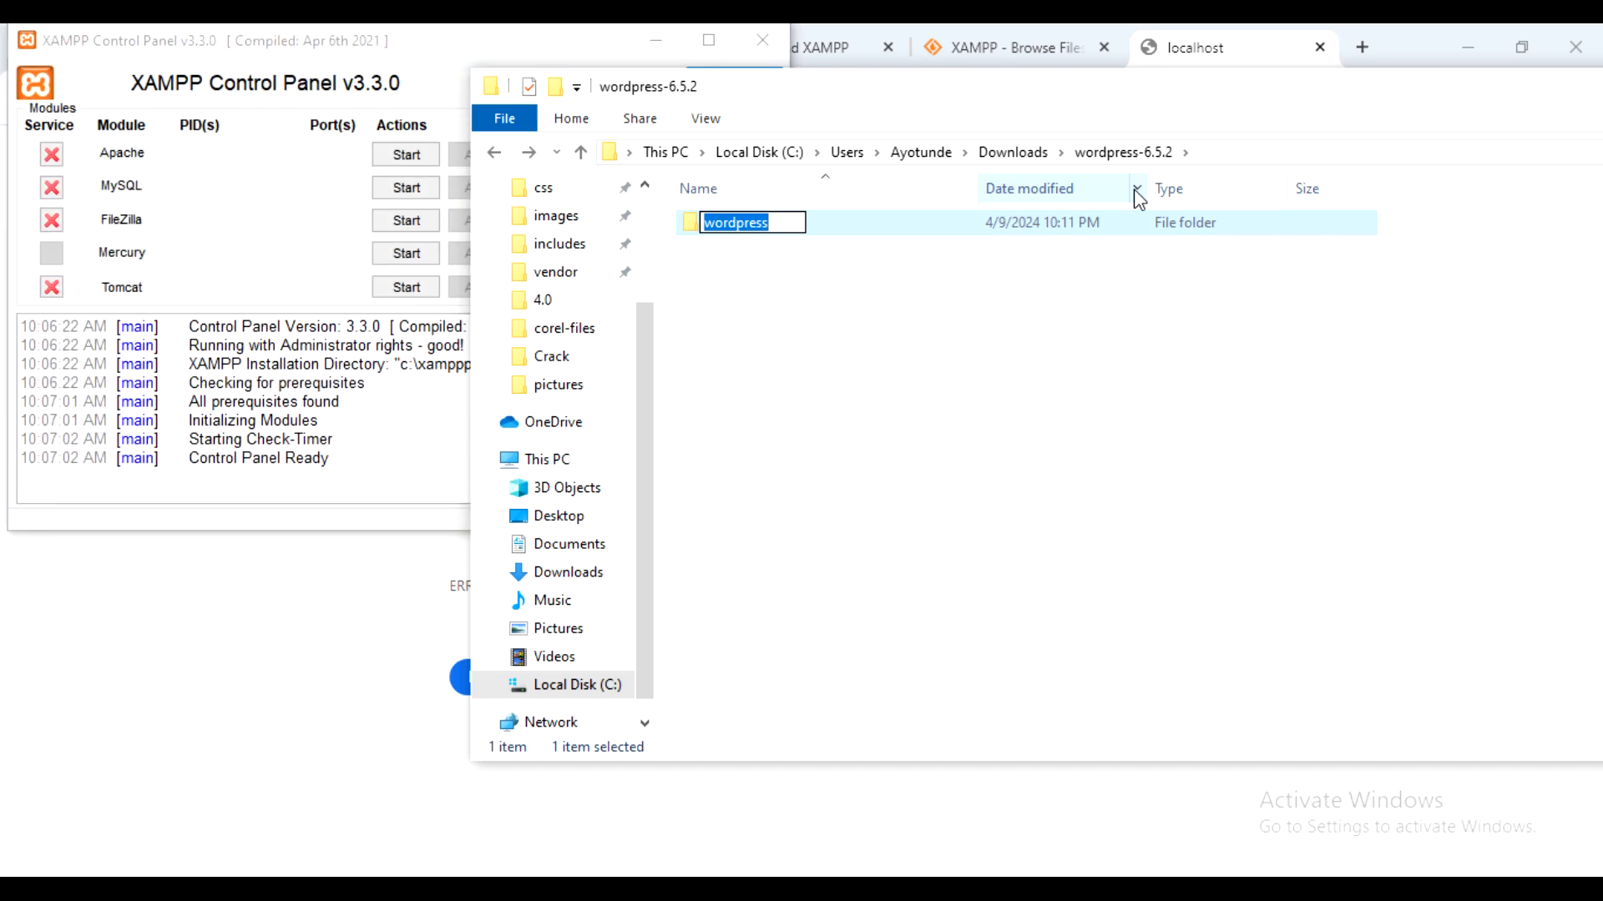
pyautogui.write('watchersC')
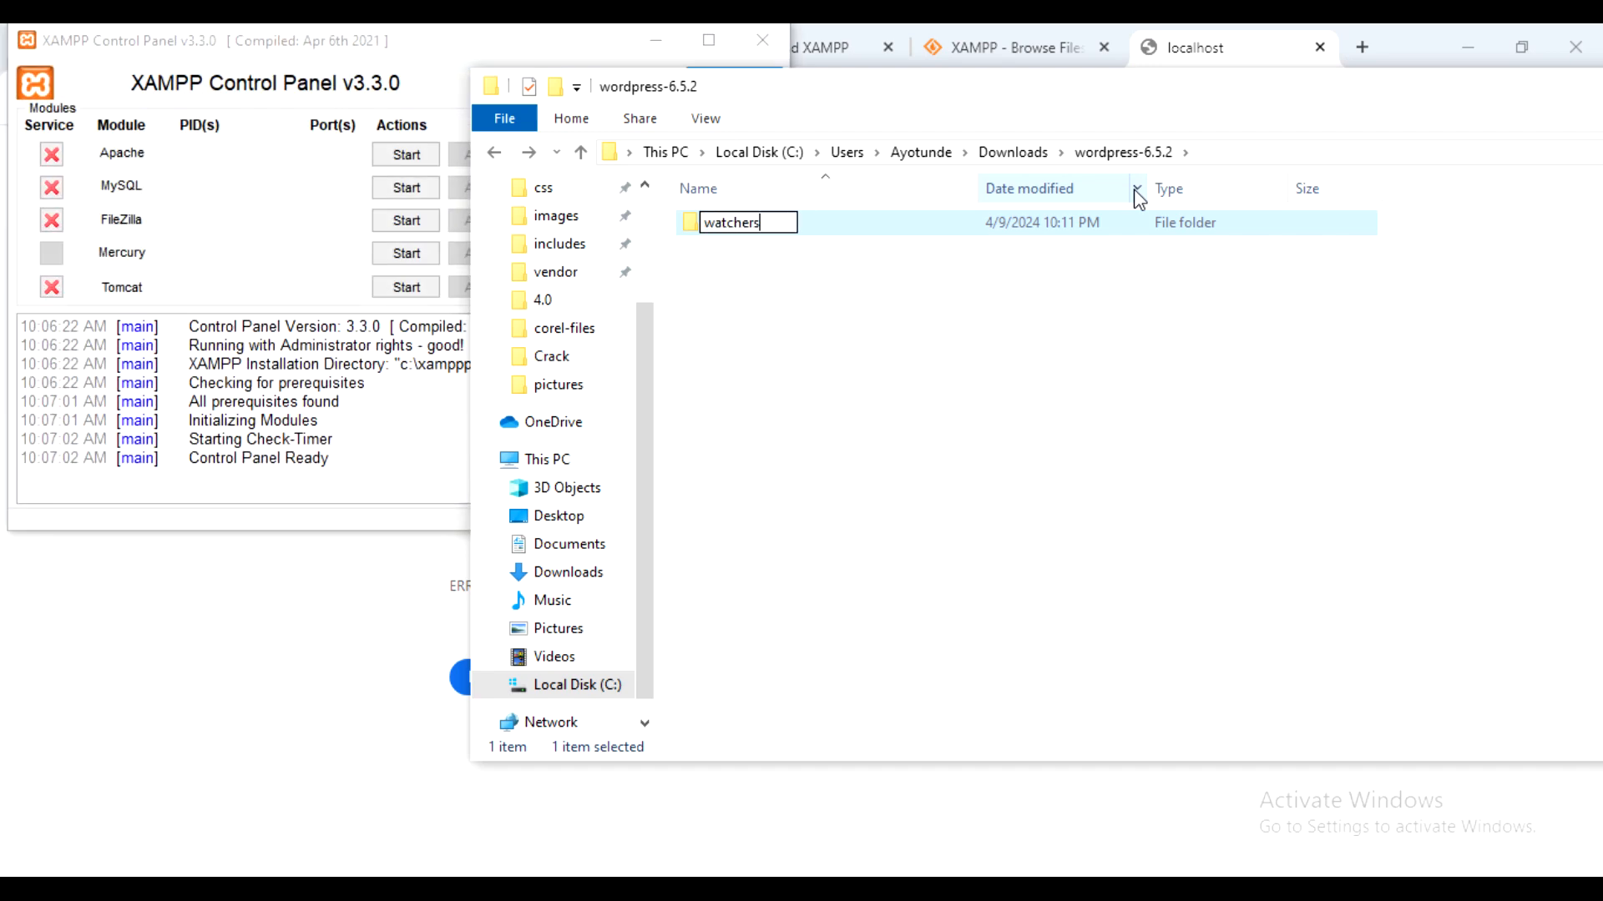
pyautogui.write('lub')
pyautogui.press('Return')
pyautogui.click(905, 354)
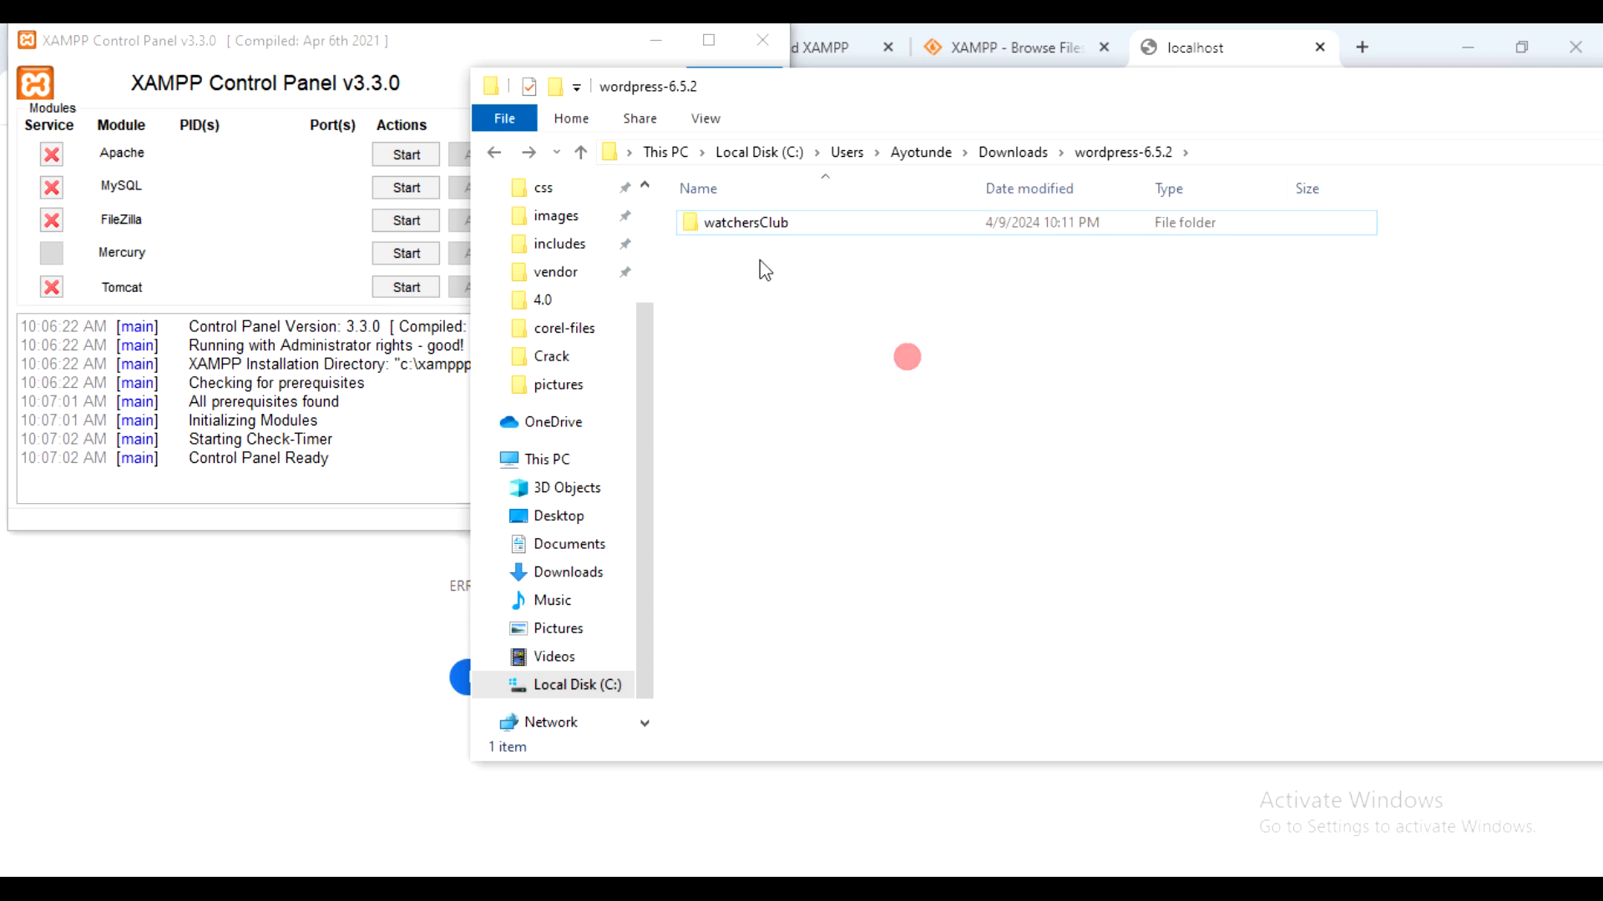
pyautogui.moveTo(800, 120); pyautogui.dragTo(816, 118)
# - Start Apache and MySQL in XAMPP Control Panel, then return to Chrome's localhost/phpmyadmin tab
pyautogui.click(297, 49)
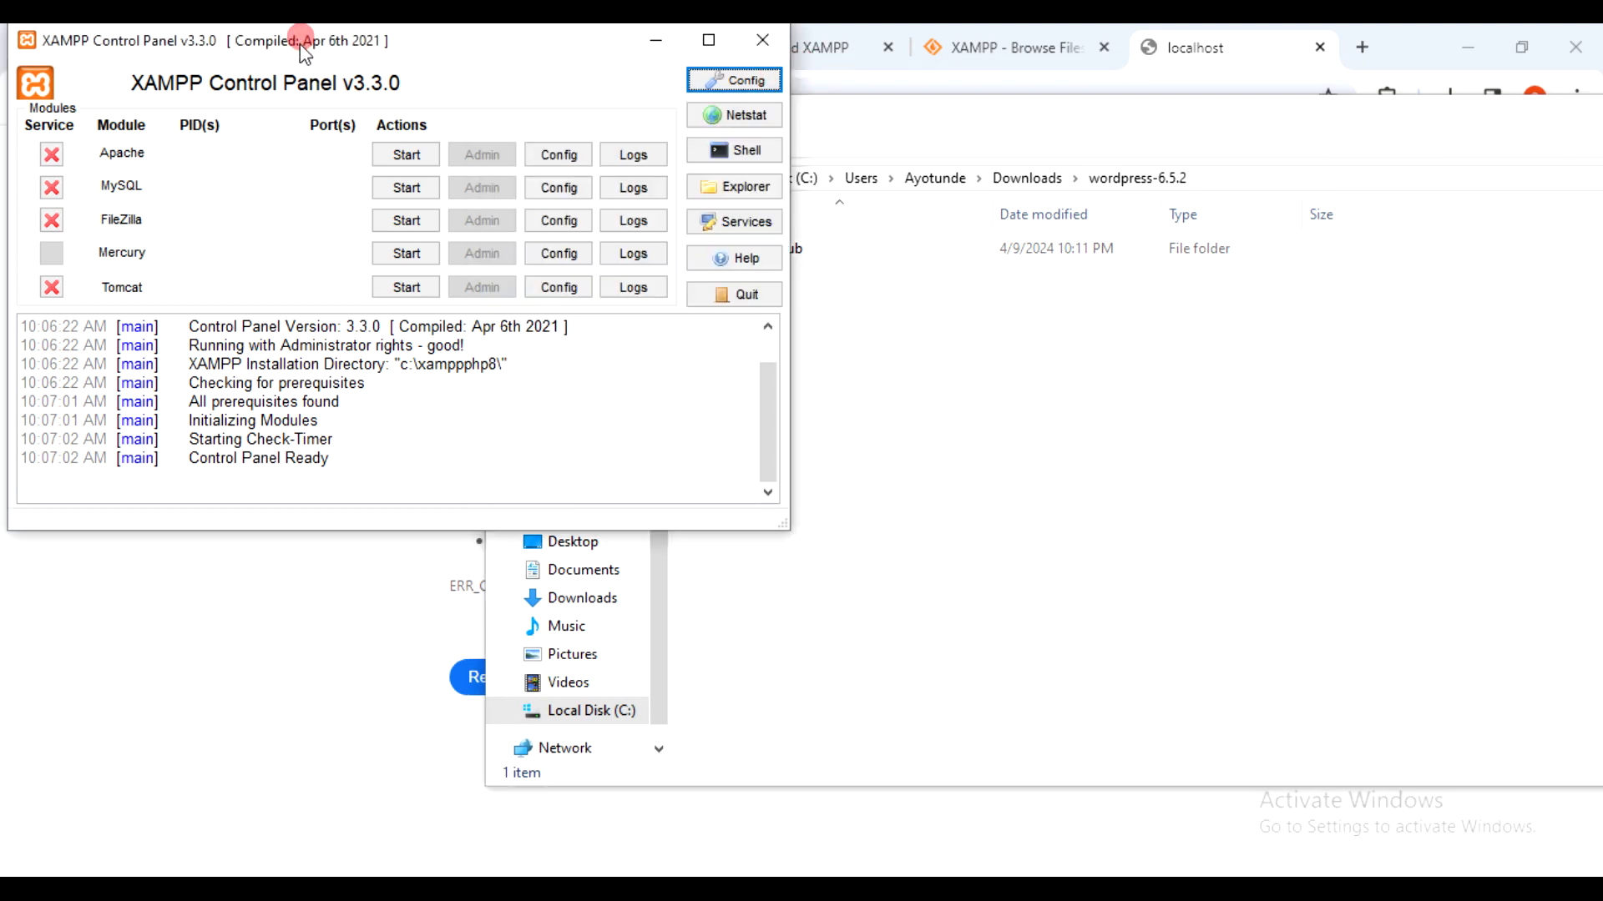
pyautogui.moveTo(290, 51); pyautogui.dragTo(428, 99)
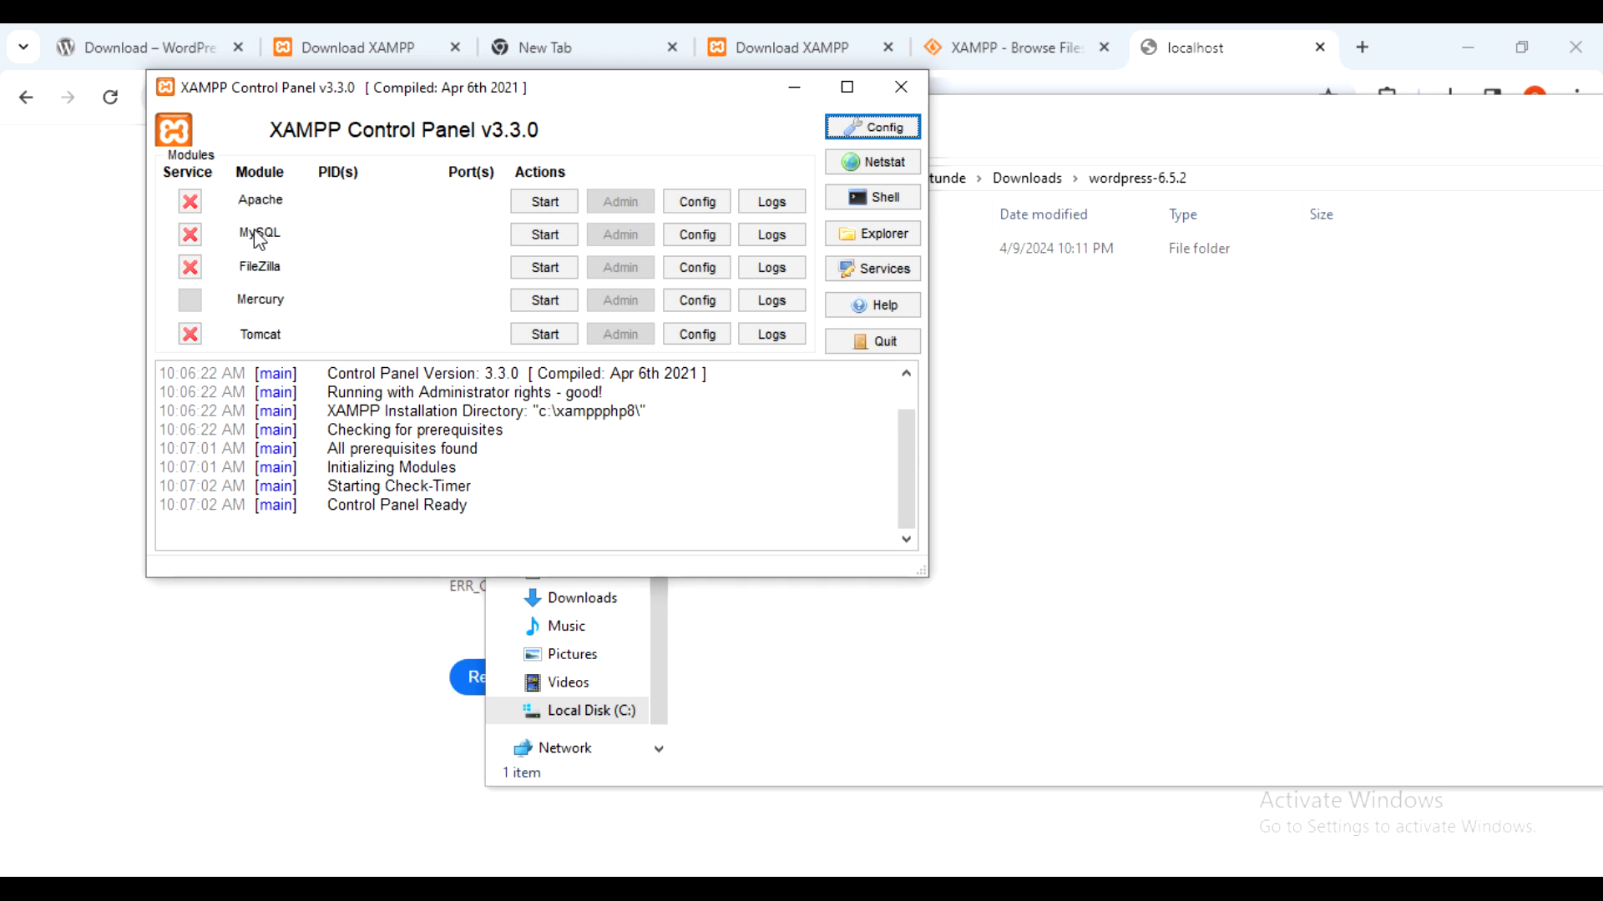
pyautogui.click(544, 202)
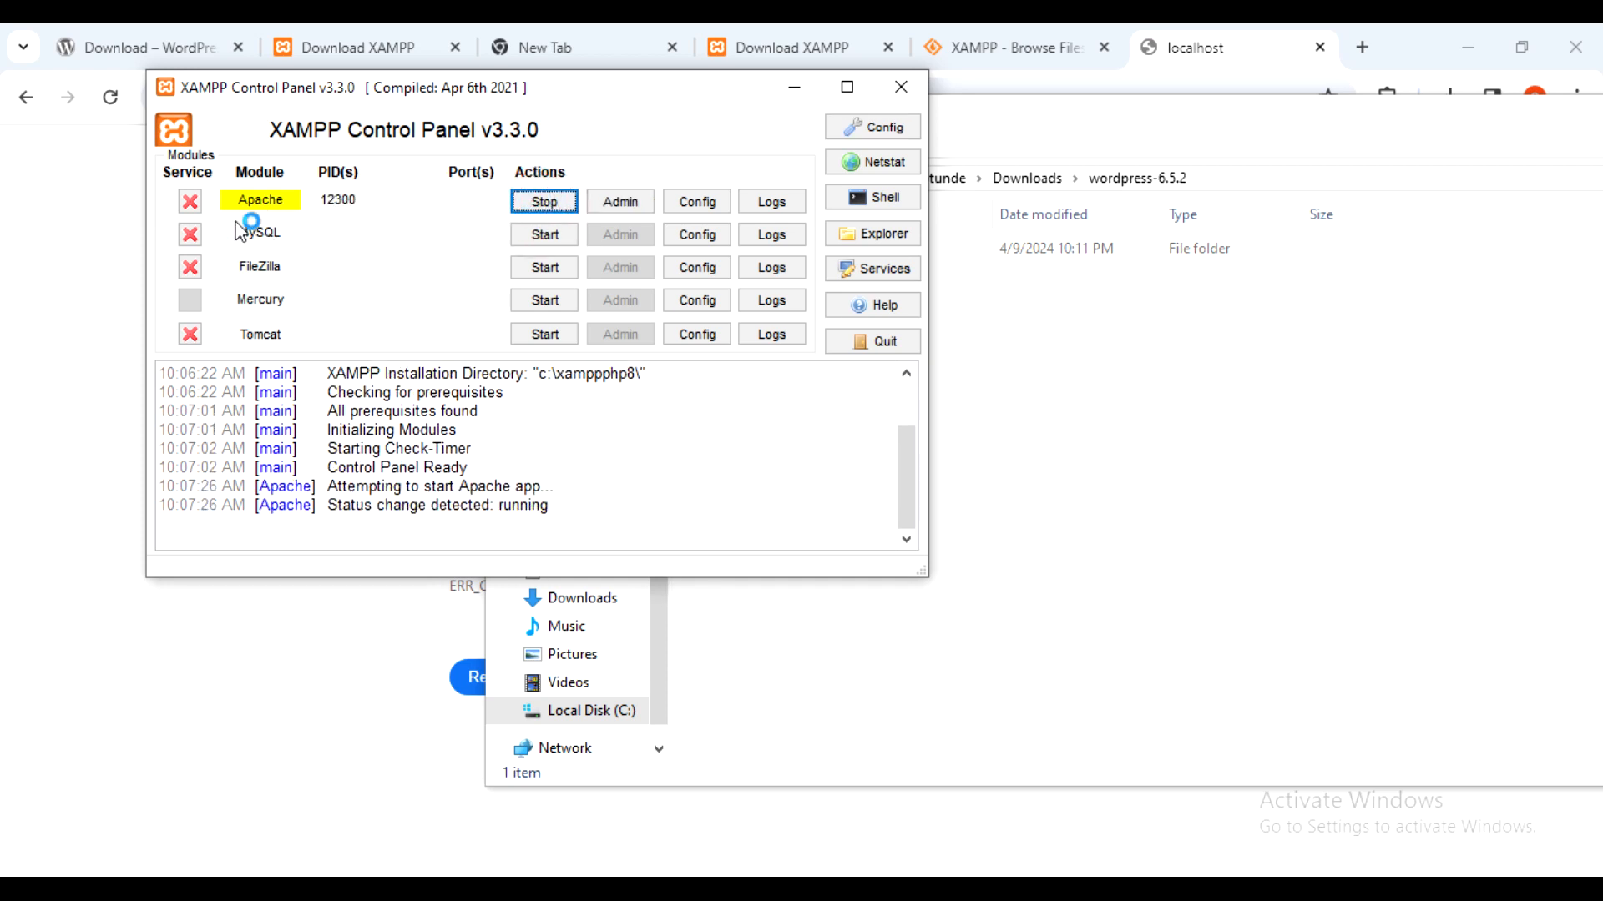
pyautogui.click(561, 234)
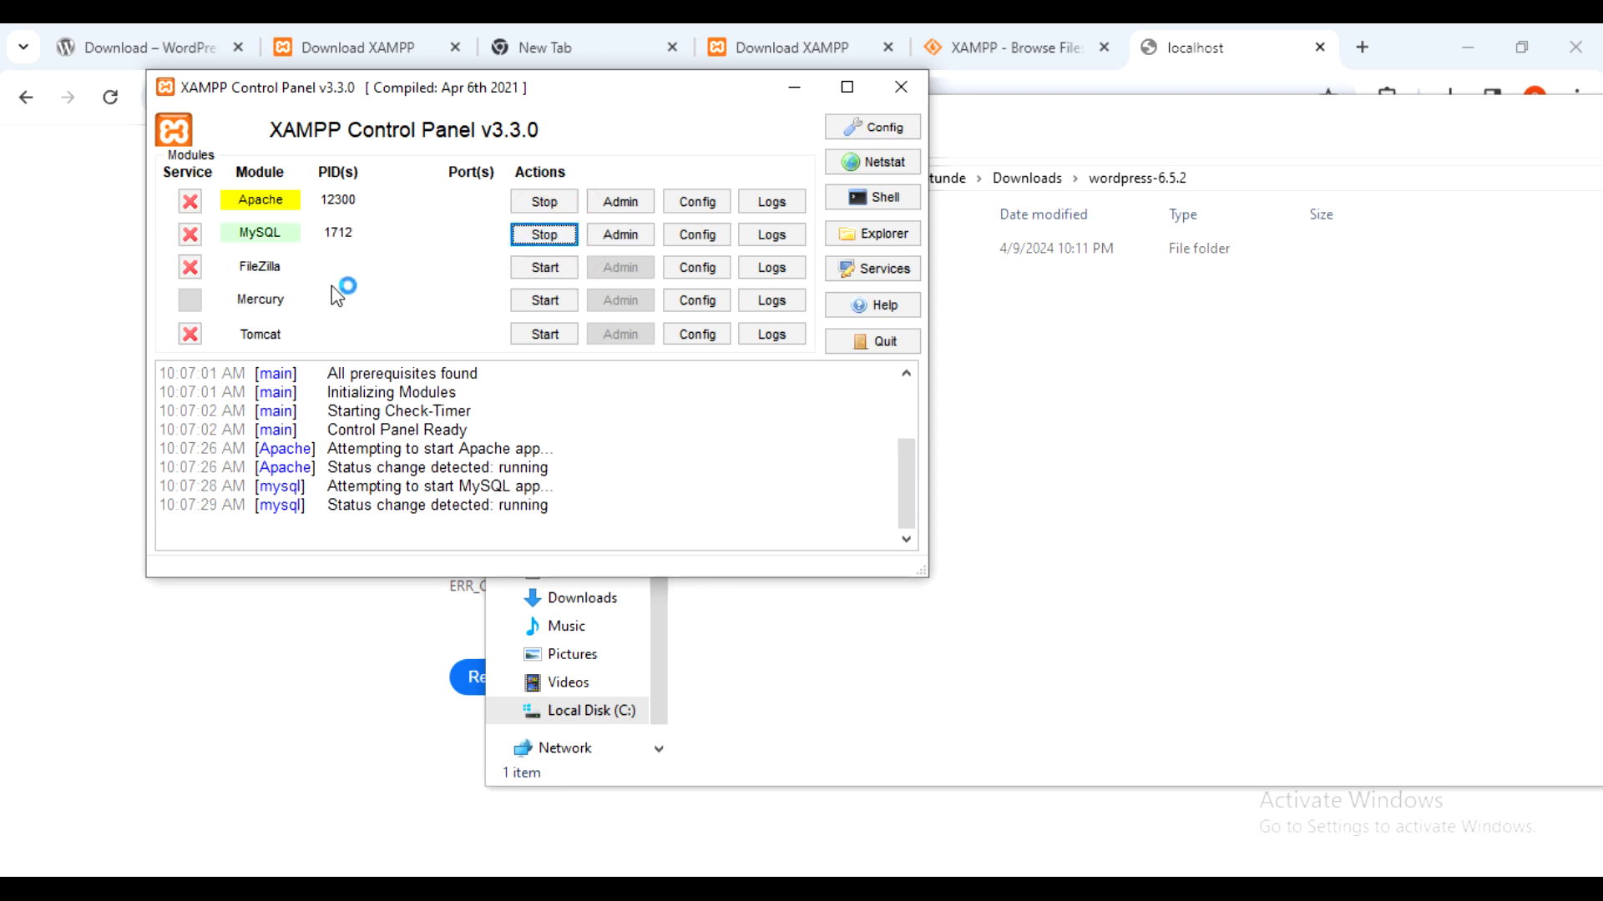
pyautogui.click(67, 283)
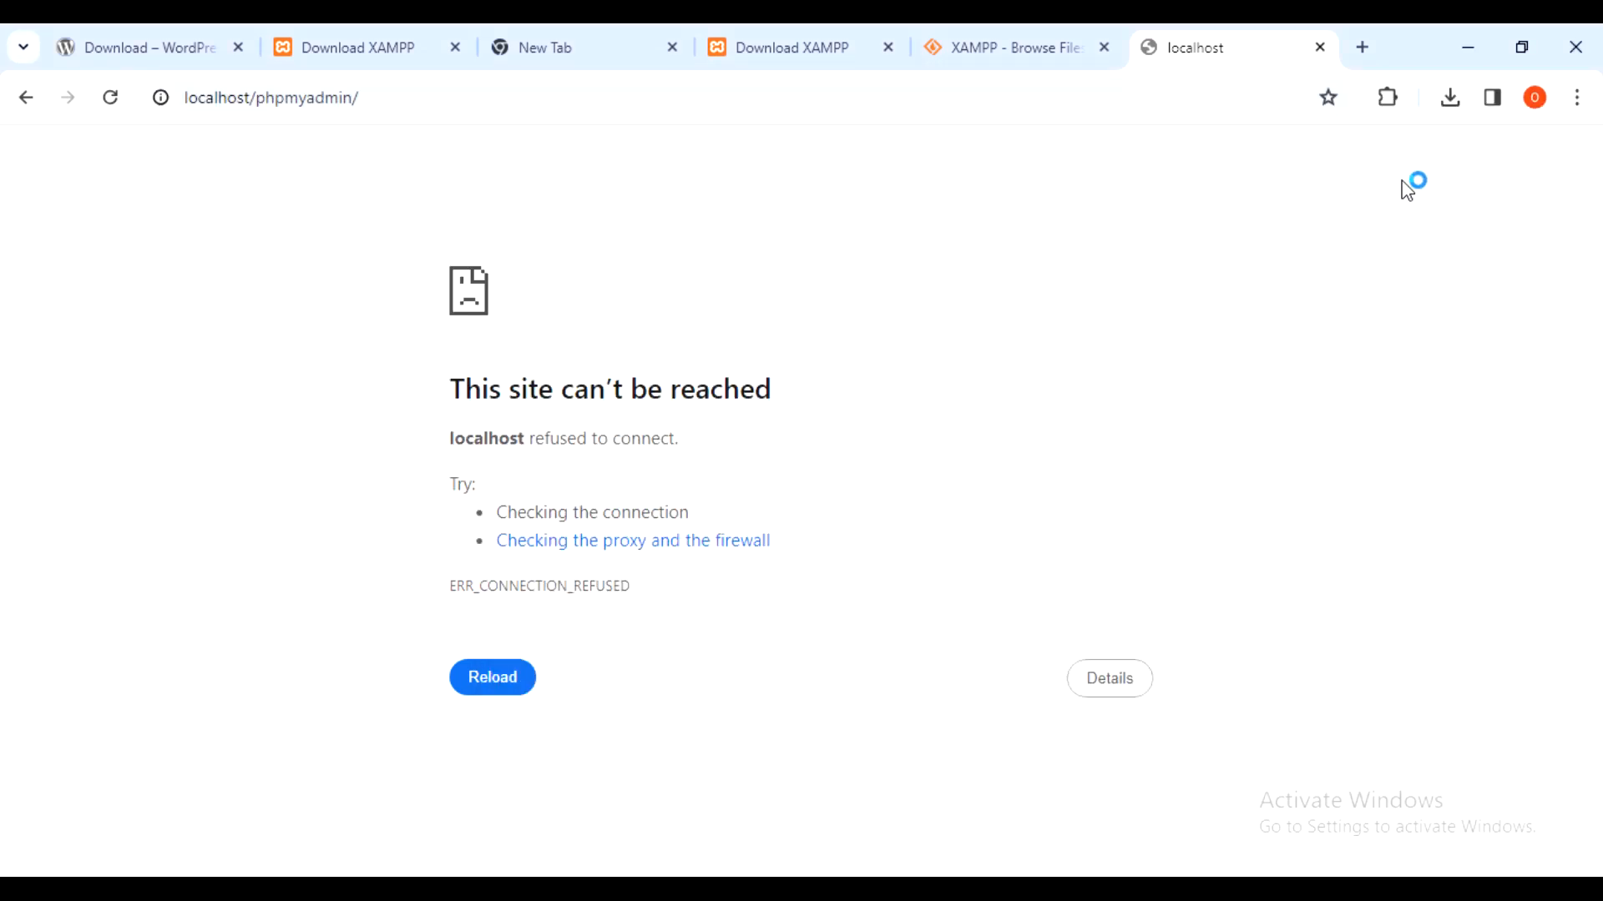
# - Reload localhost/phpmyadmin so phpMyAdmin 5.2.1 loads, connected as root to MariaDB
pyautogui.click(110, 98)
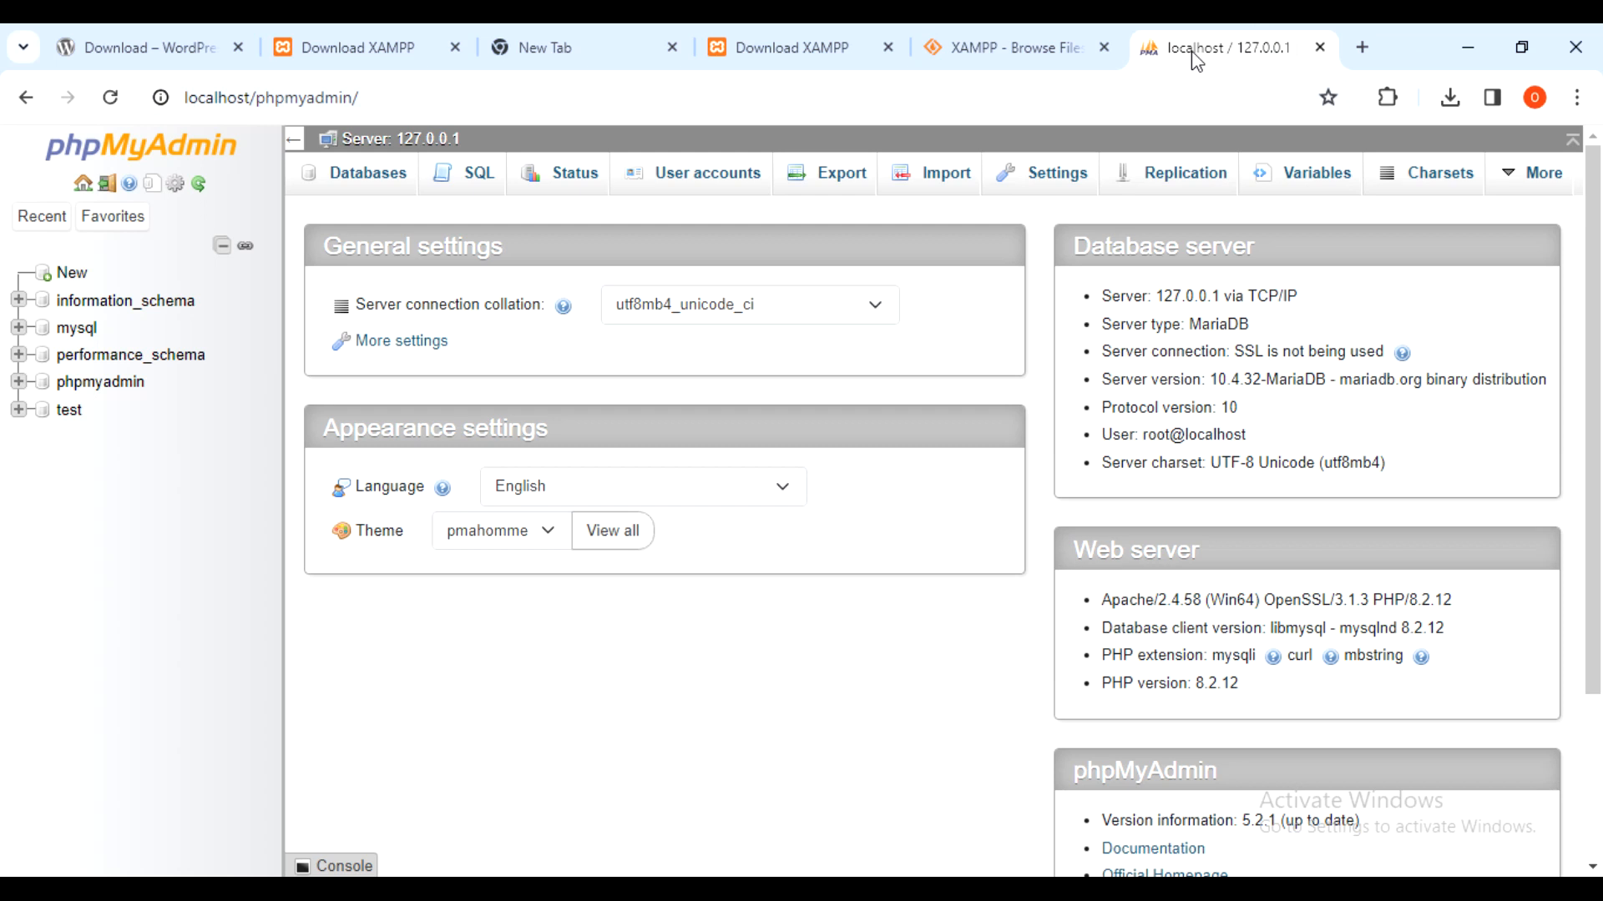
# - Replace the autofilled name with watchersclub and create that empty database
pyautogui.click(84, 275)
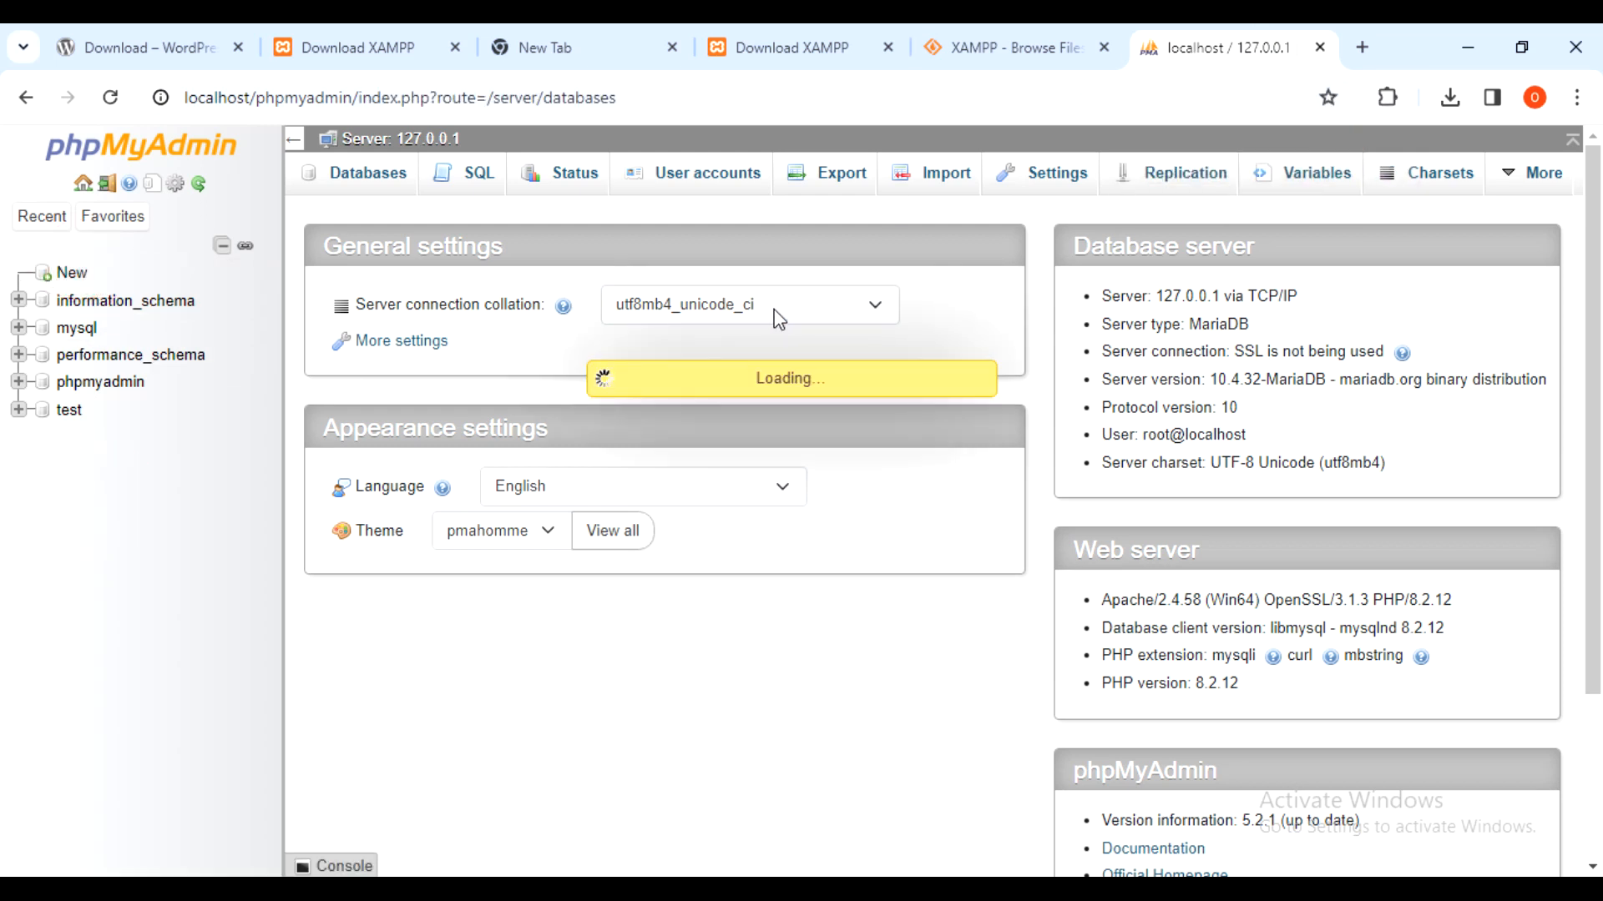
pyautogui.moveTo(455, 370); pyautogui.dragTo(326, 371)
pyautogui.press('BackSpace')
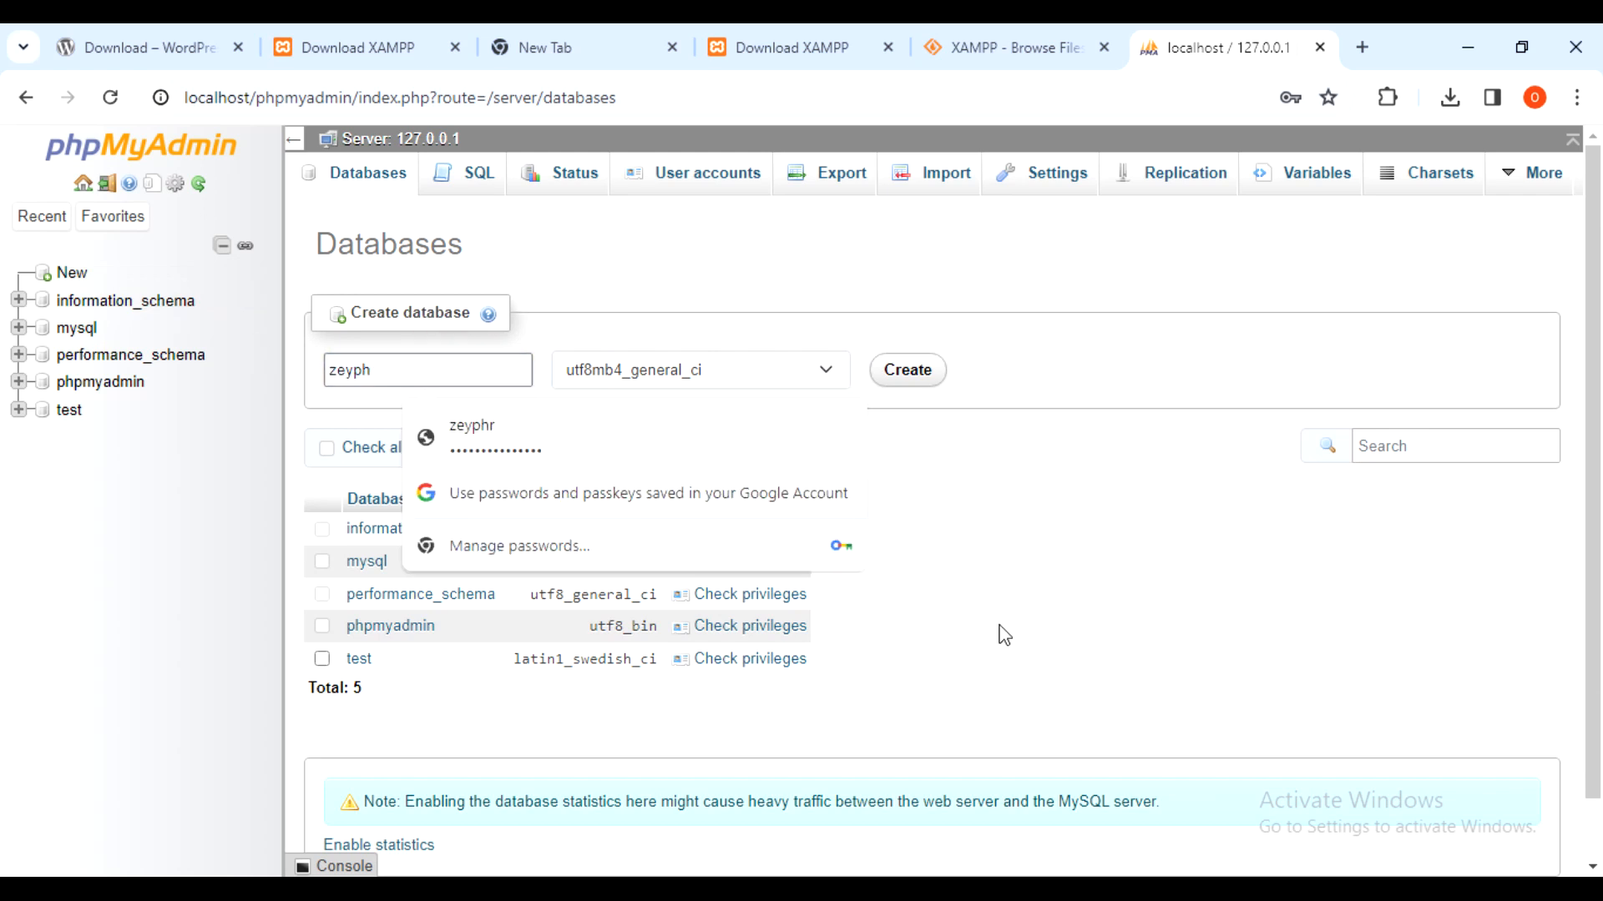
pyautogui.hotkey('ctrl', 'a')
pyautogui.press('BackSpace')
pyautogui.write('wa')
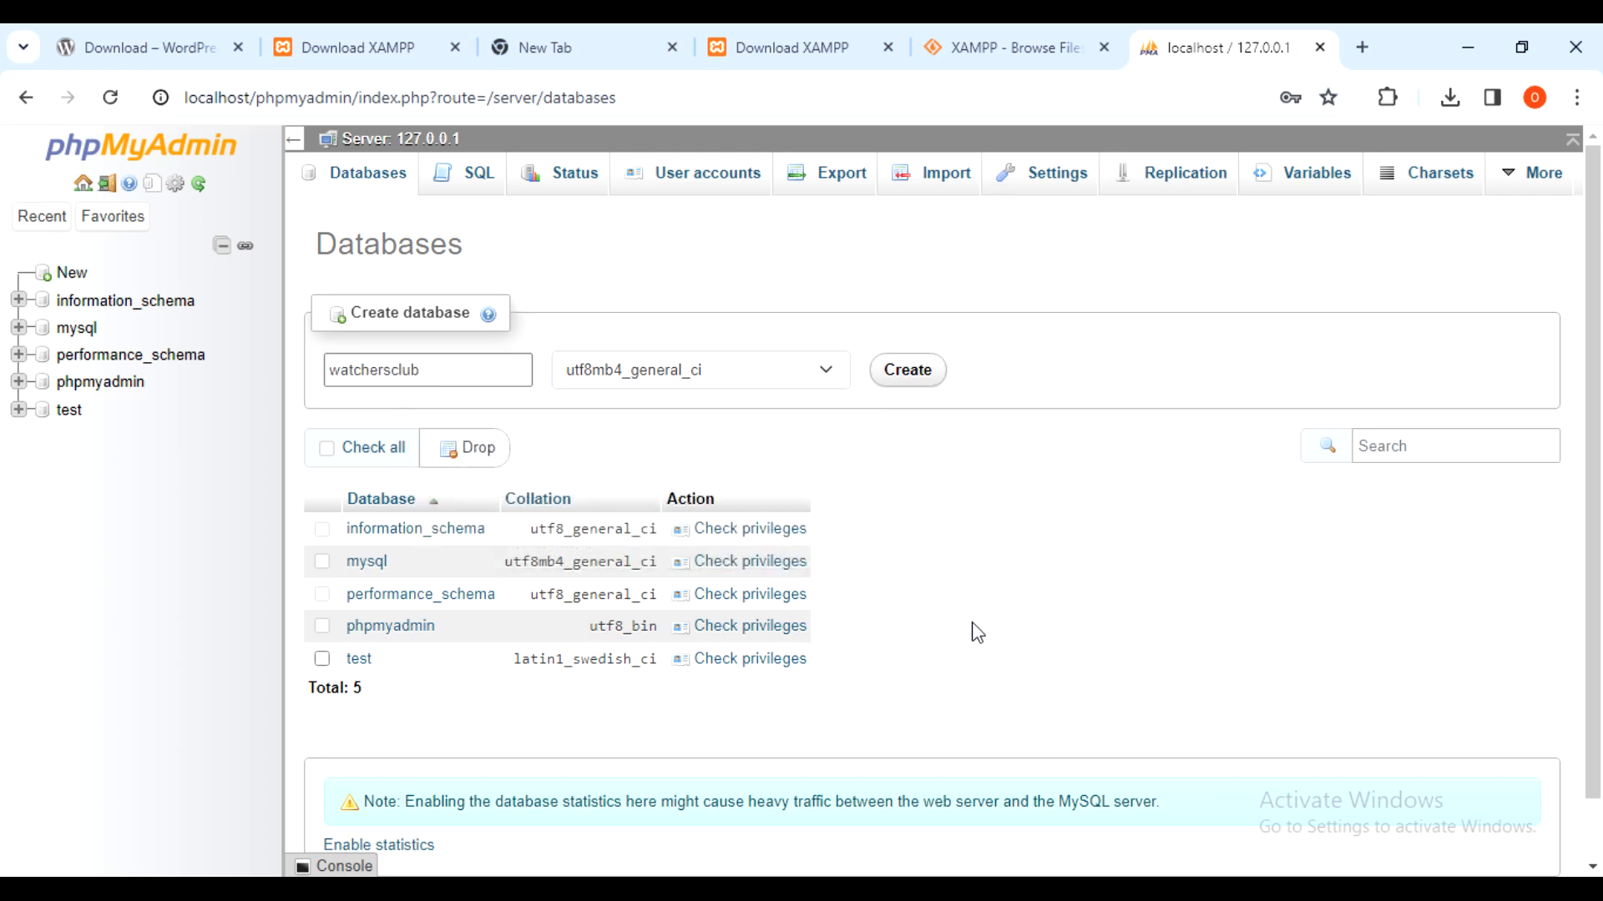
pyautogui.click(904, 373)
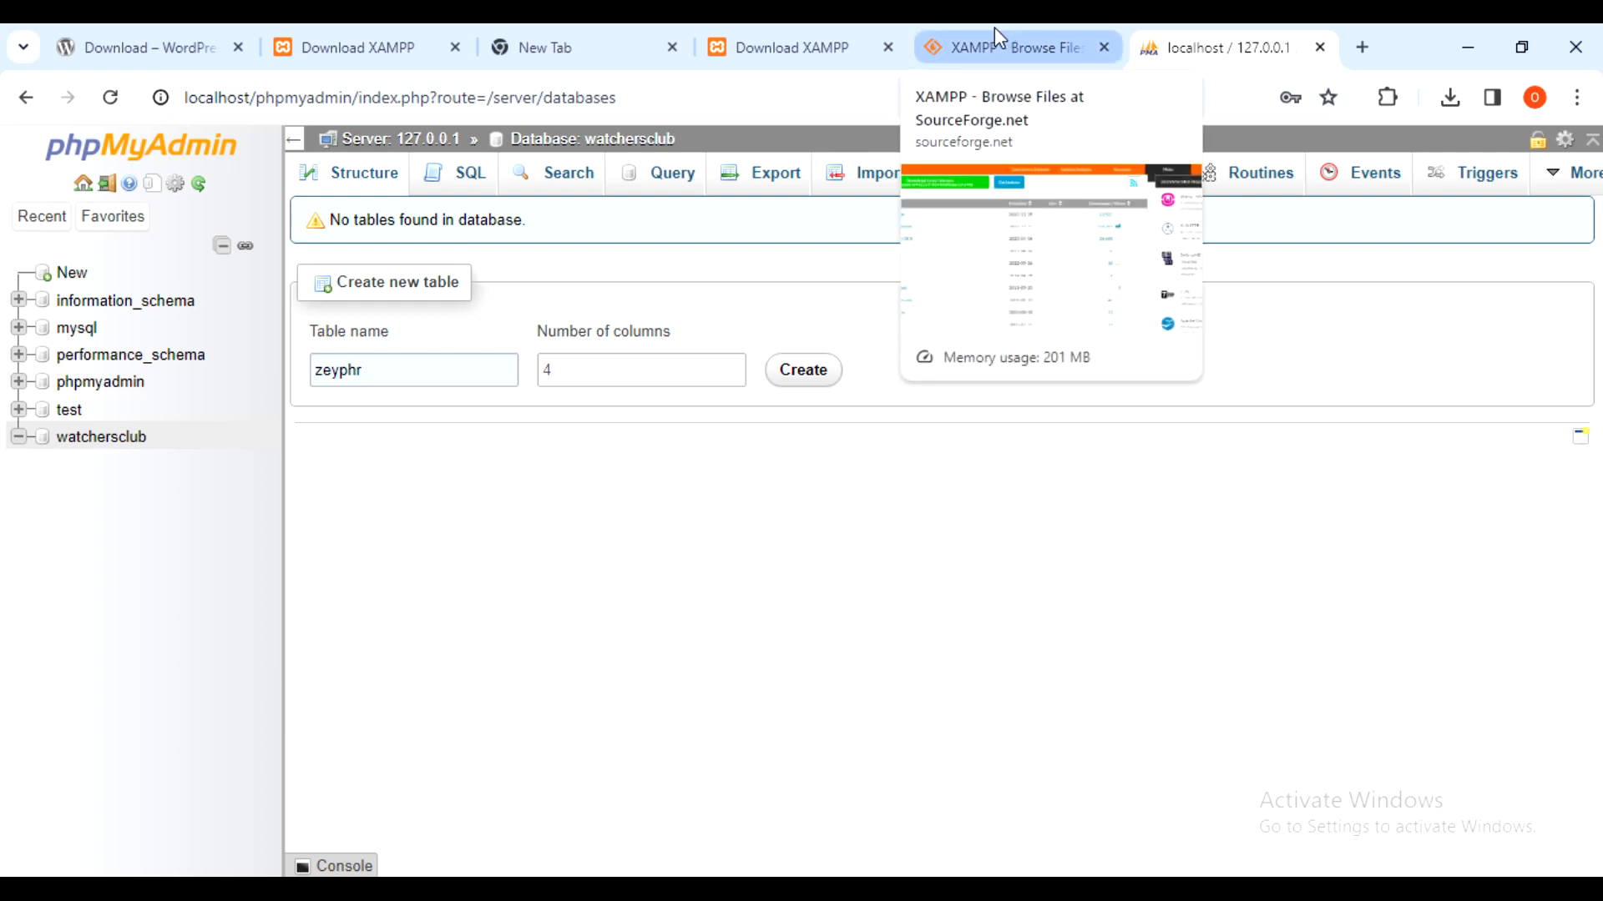
# - Copy the watchersClub folder from the wordpress-6.5.2 folder window
pyautogui.moveTo(538, 889)
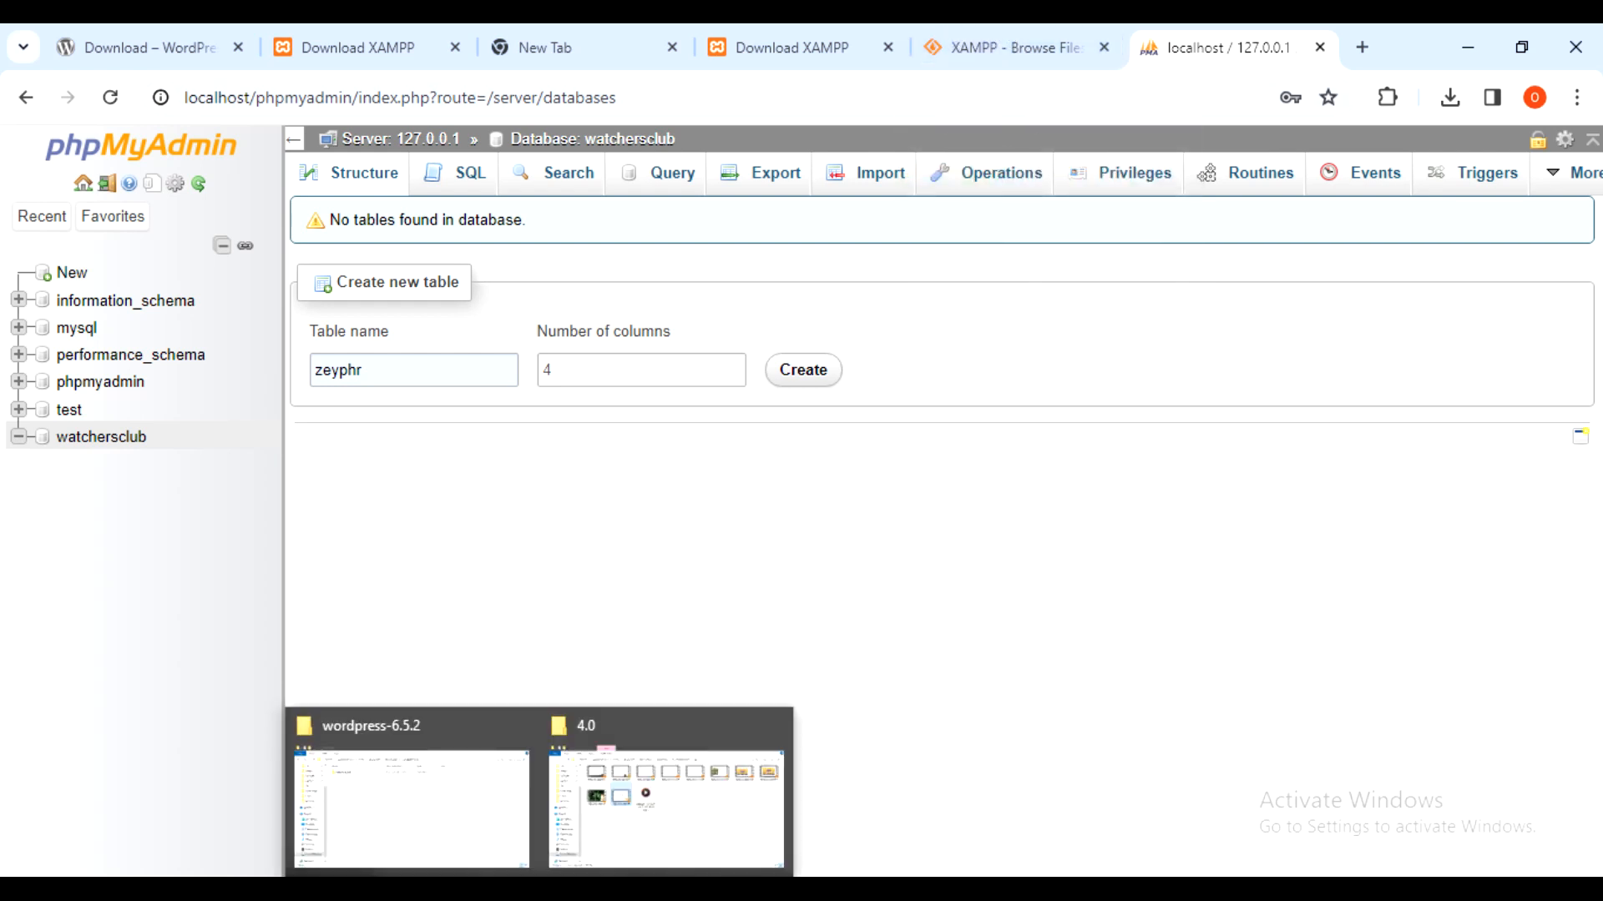
pyautogui.click(455, 793)
pyautogui.click(871, 491)
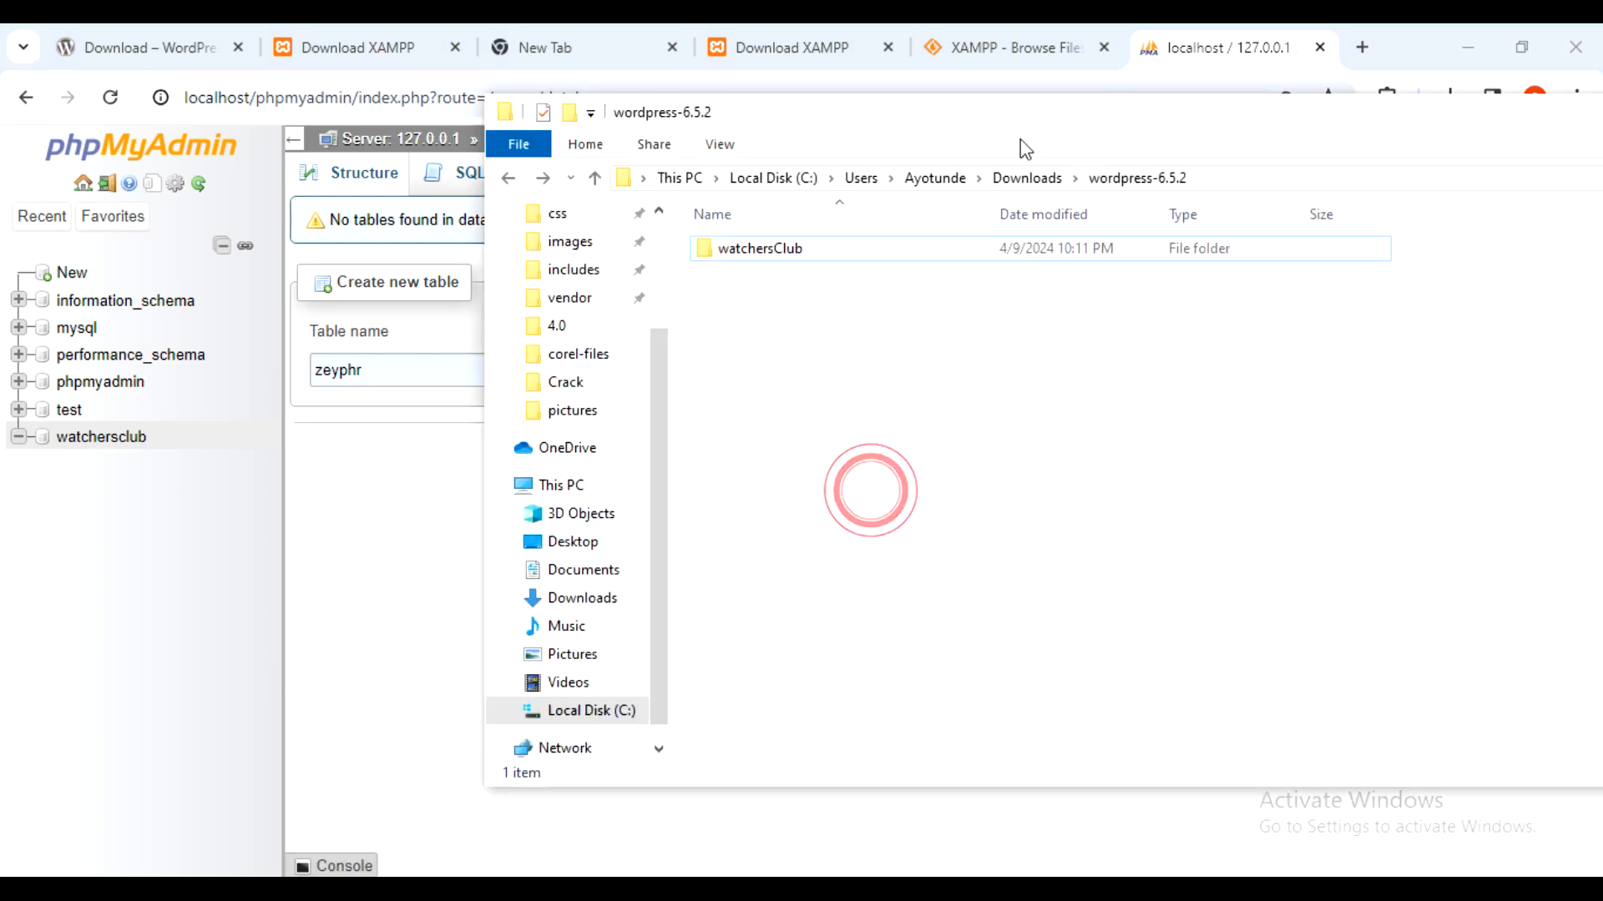
pyautogui.moveTo(1058, 112); pyautogui.dragTo(985, 127)
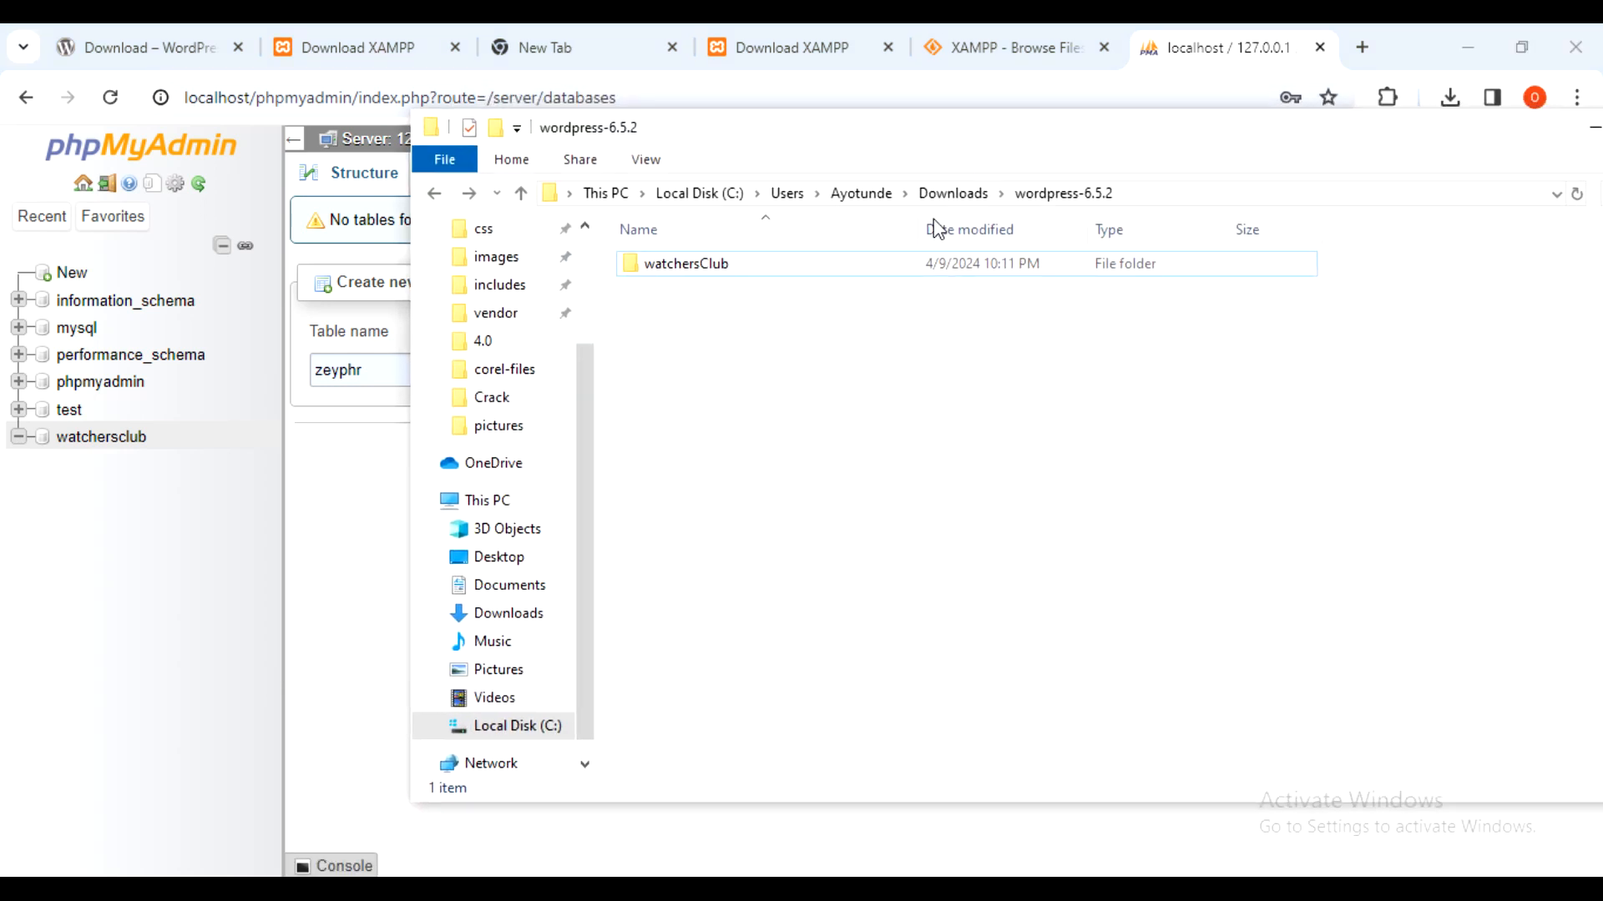
pyautogui.click(882, 266)
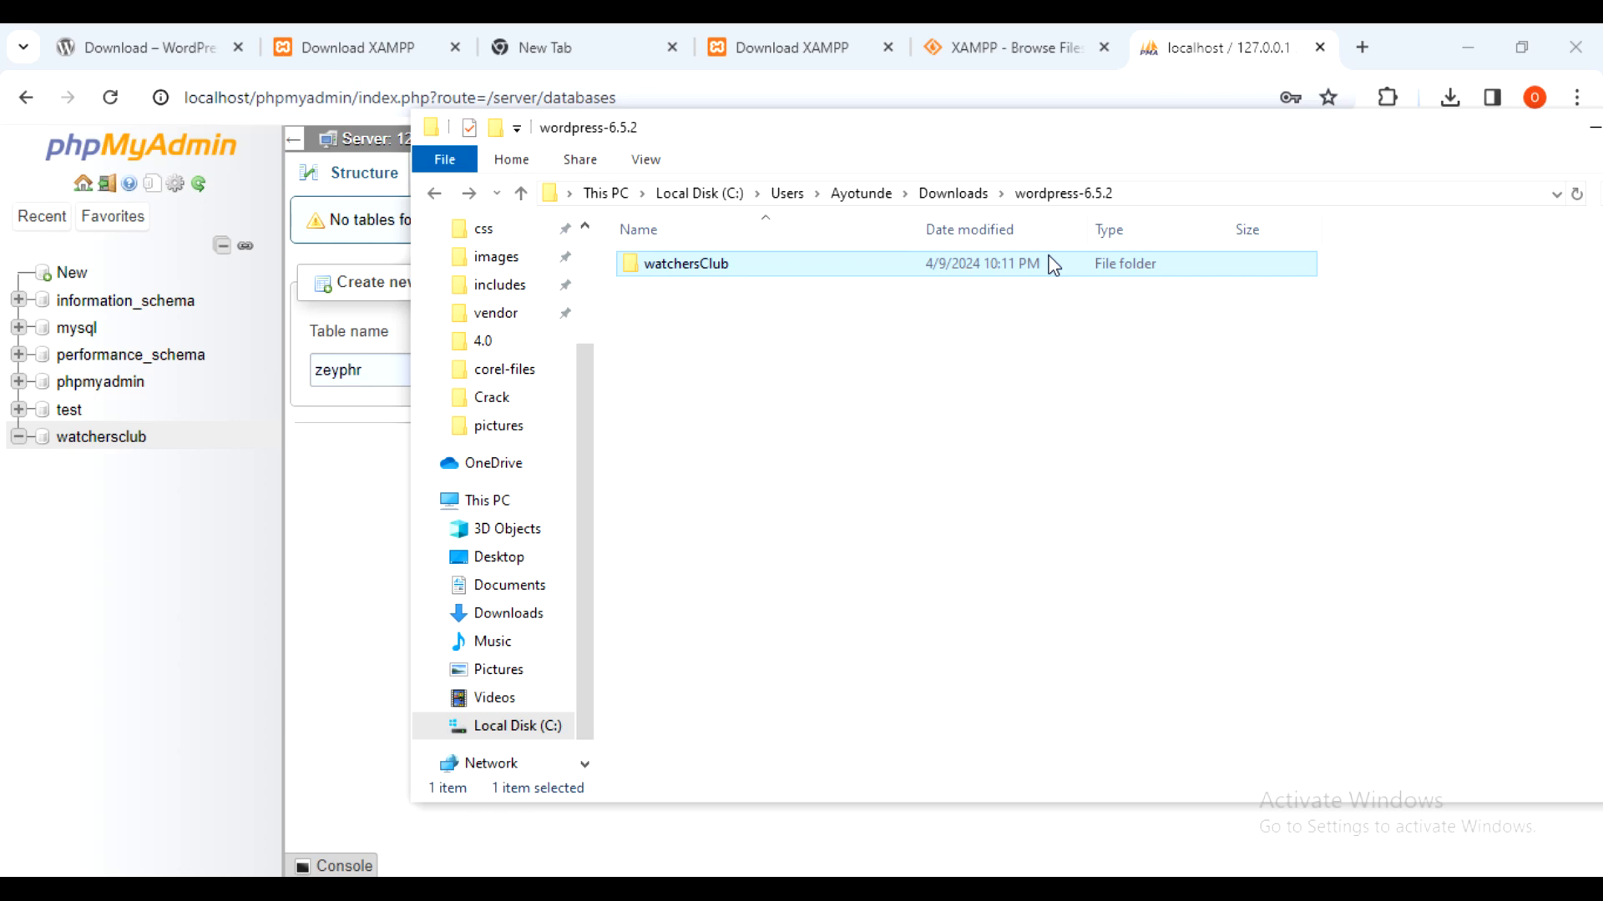
pyautogui.rightClick(743, 265)
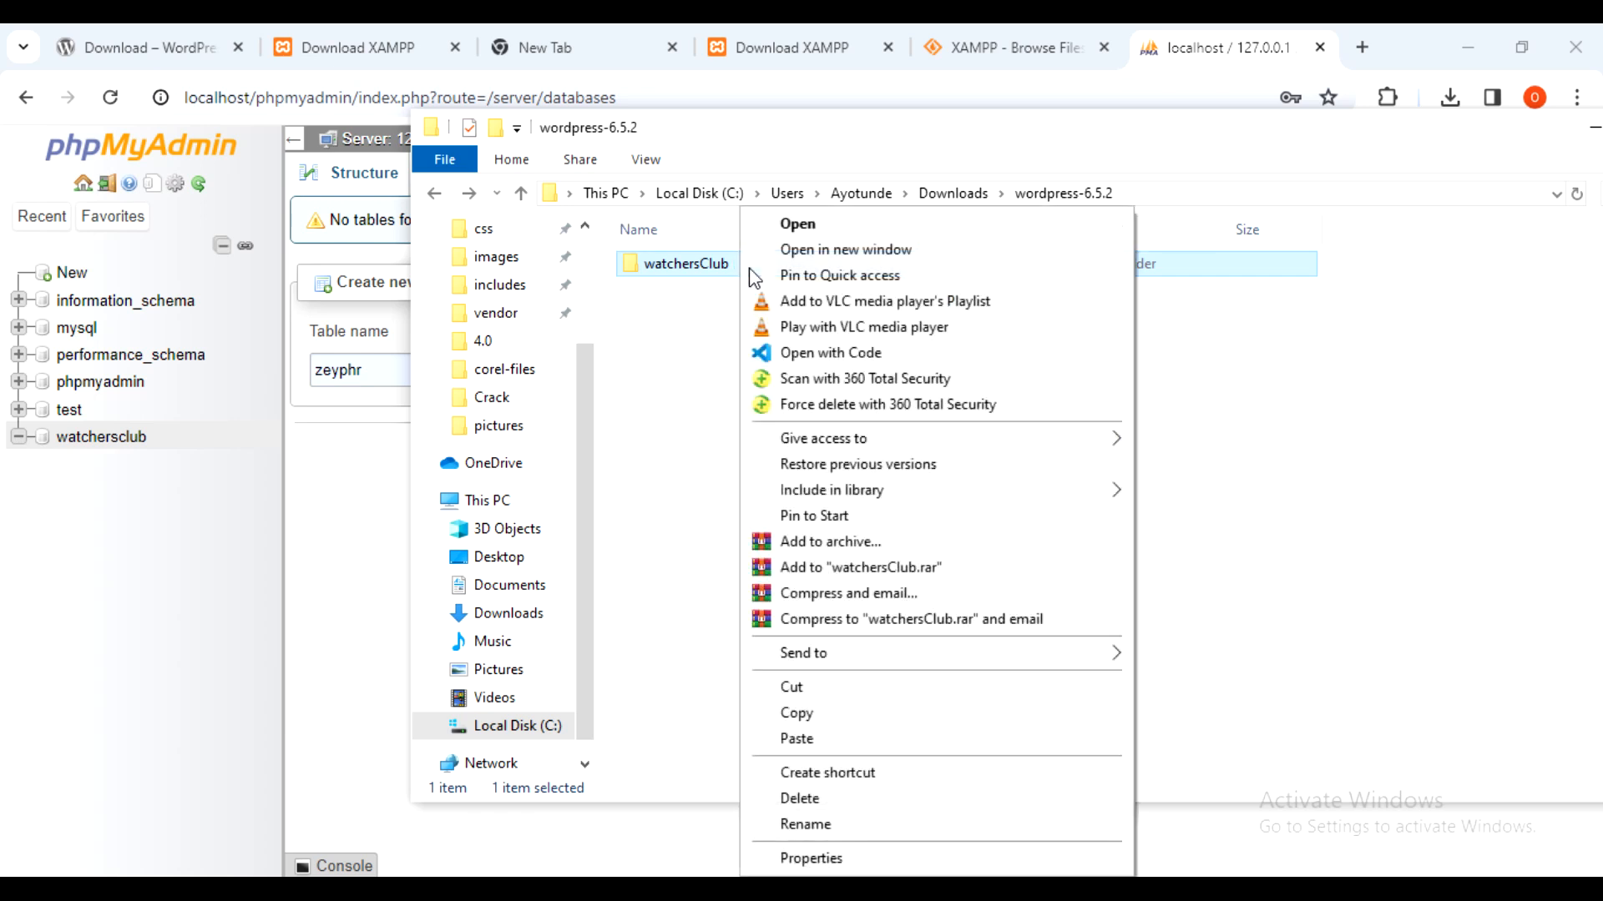
pyautogui.moveTo(846, 491)
pyautogui.click(823, 713)
pyautogui.click(751, 639)
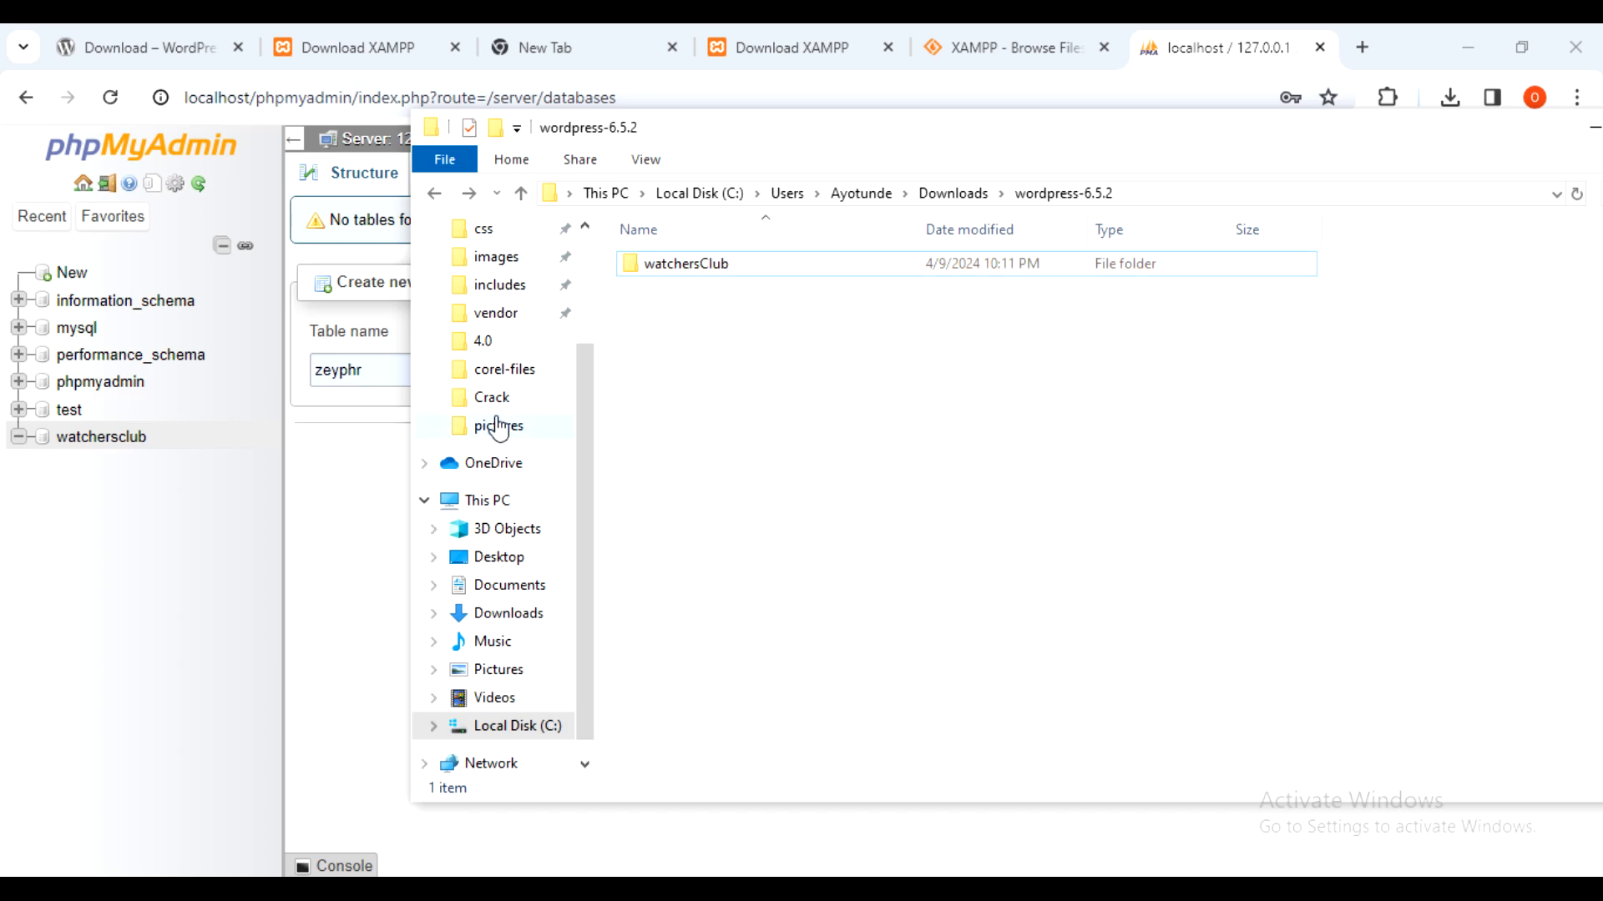
# - Navigate through This PC and Local Disk (C:) to C:\xampp\htdocs
pyautogui.click(502, 501)
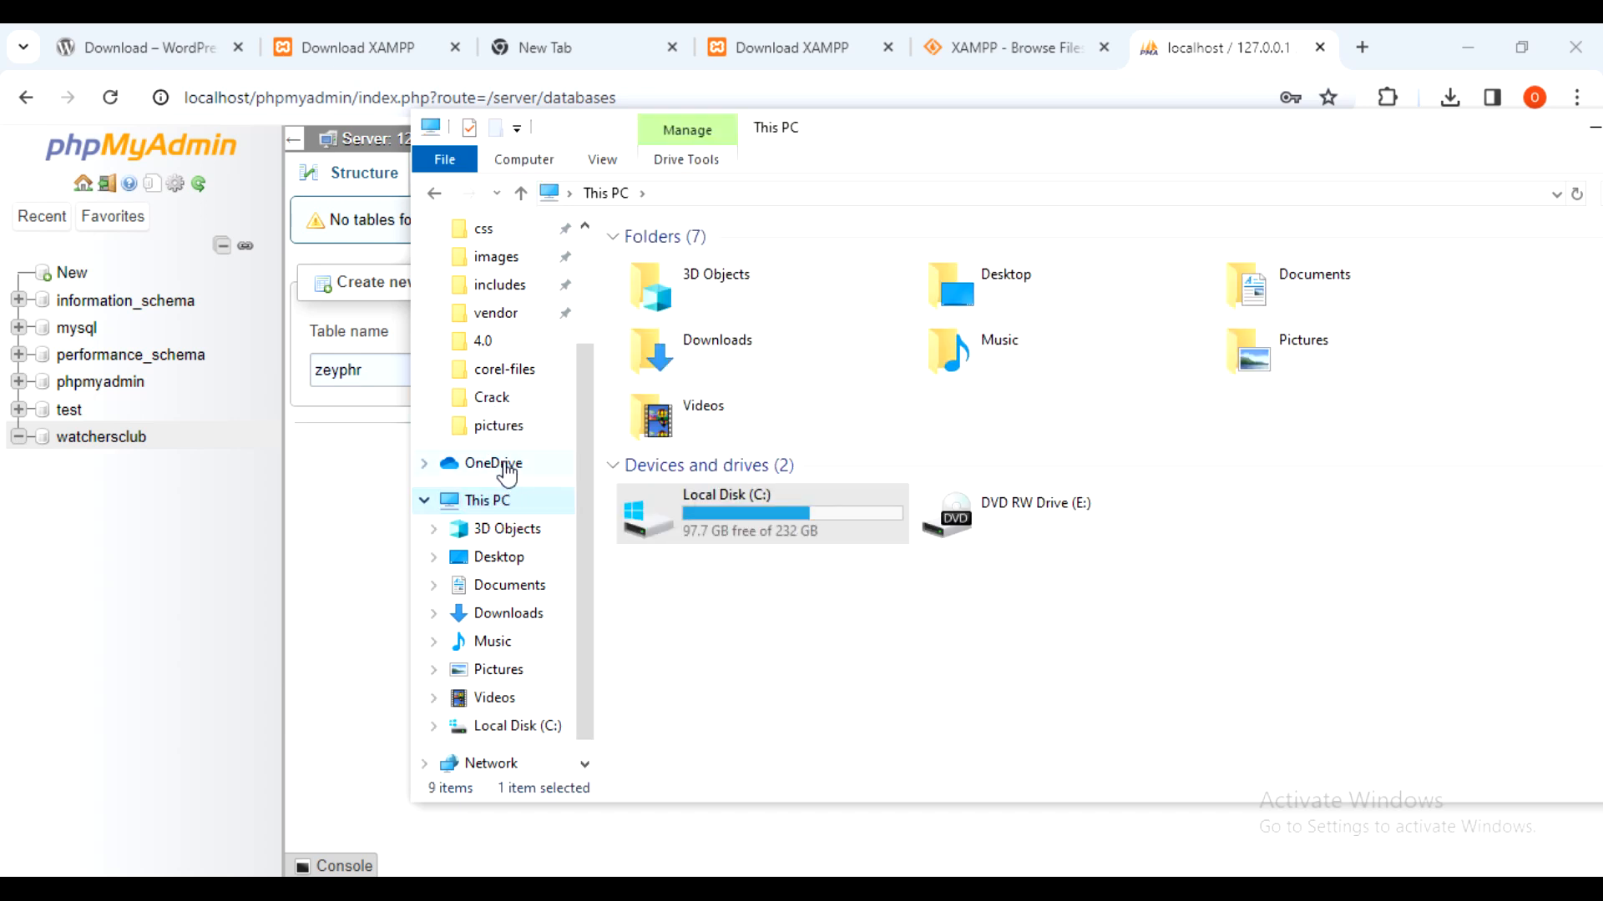
pyautogui.click(1073, 616)
pyautogui.doubleClick(712, 514)
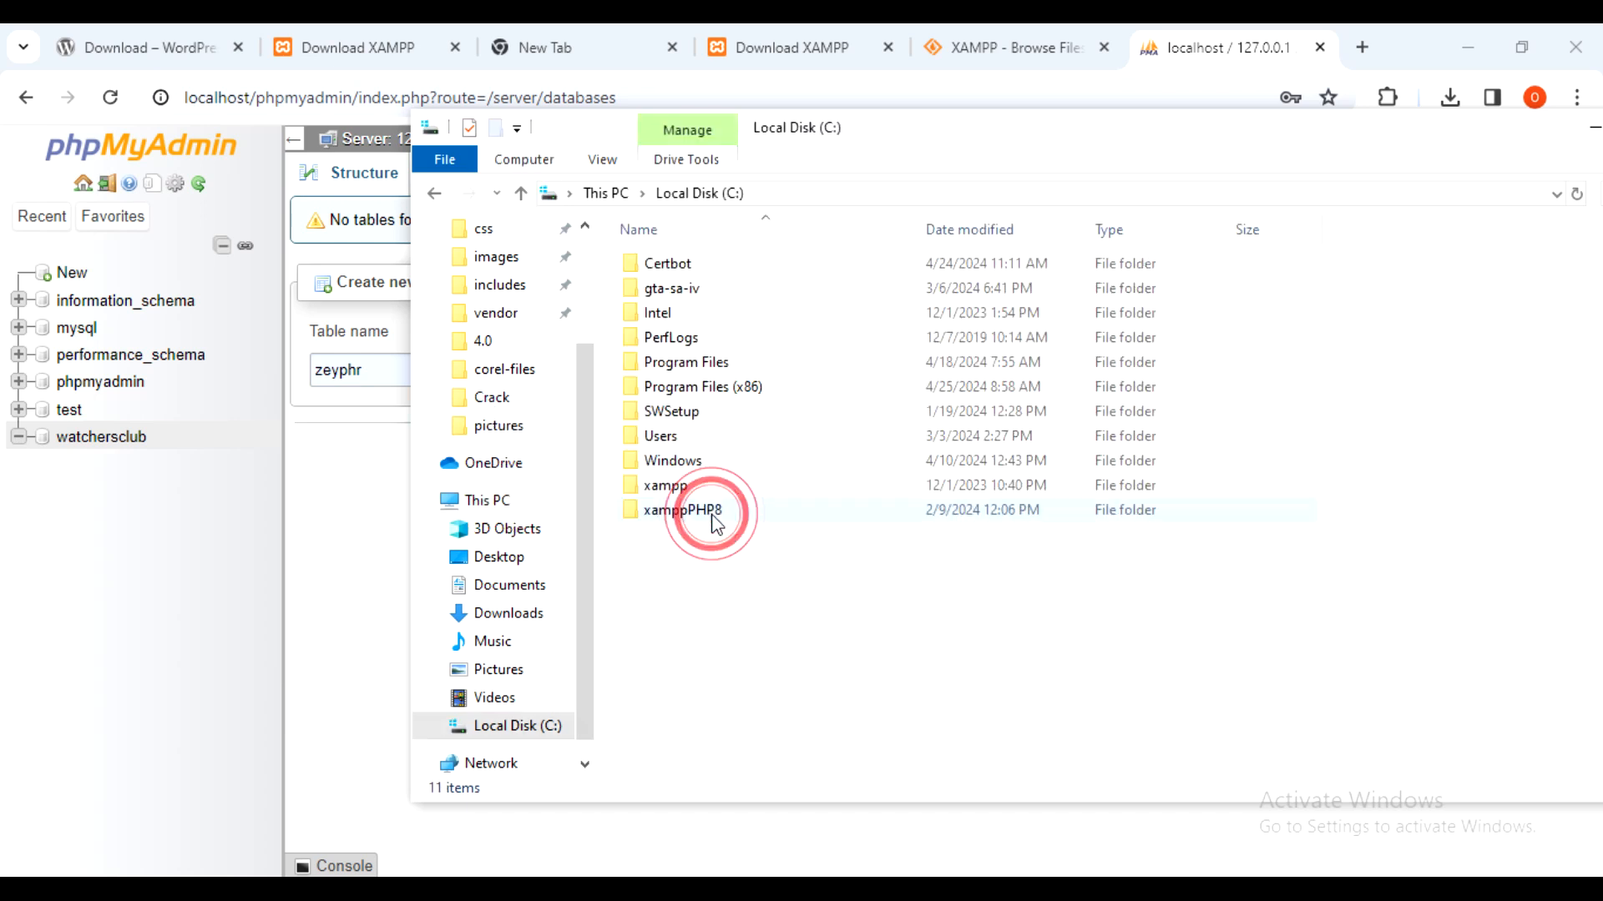
pyautogui.click(762, 615)
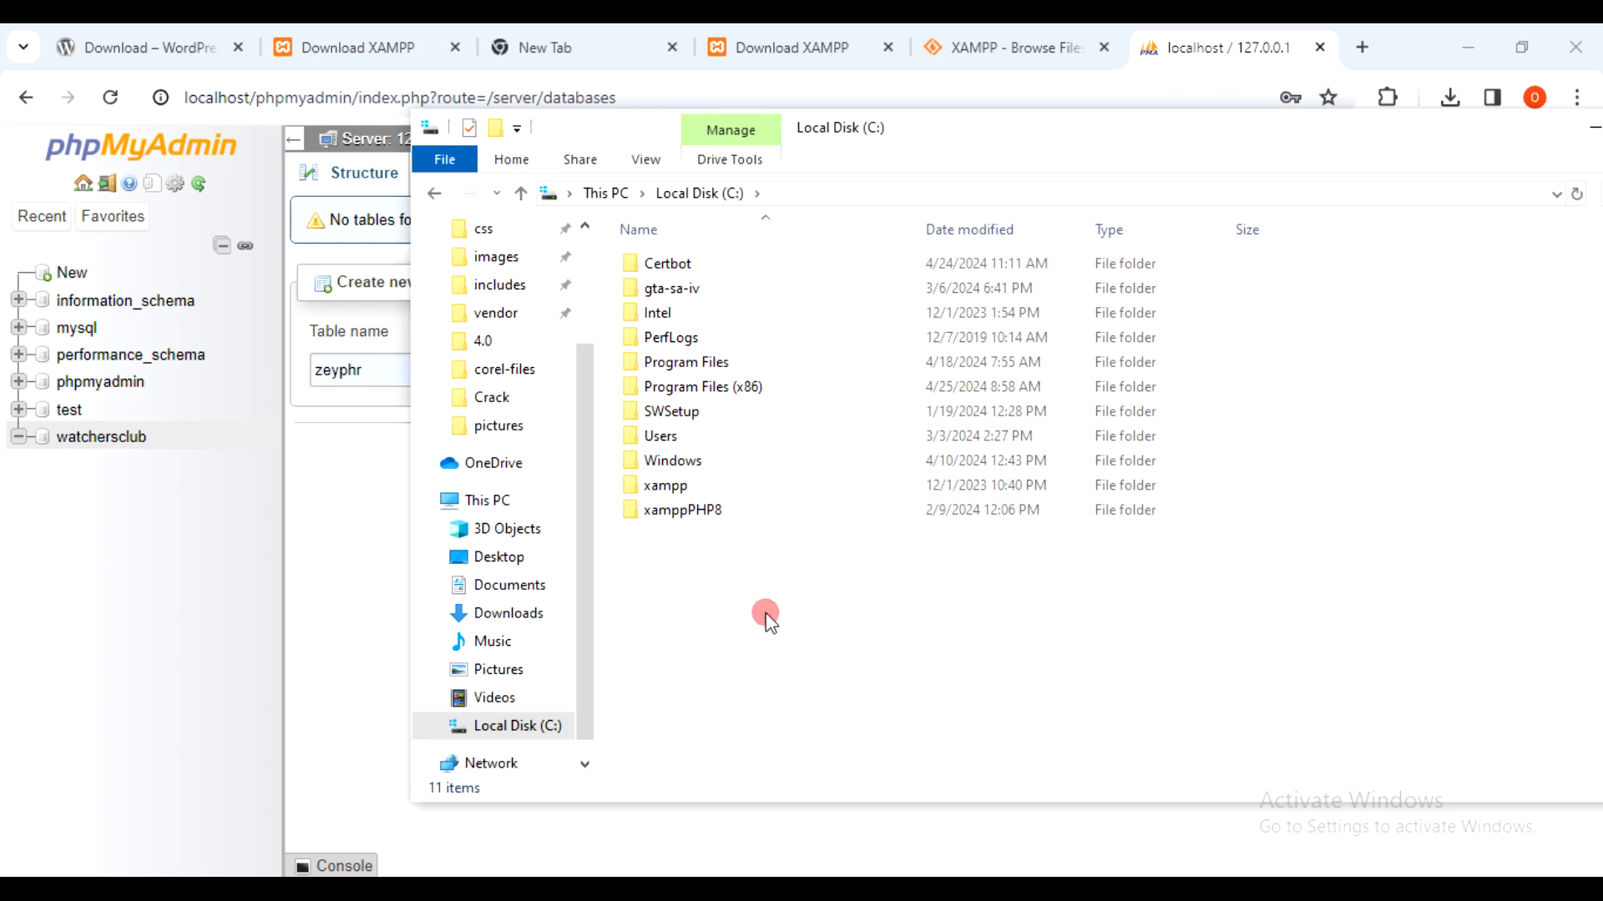
pyautogui.doubleClick(684, 489)
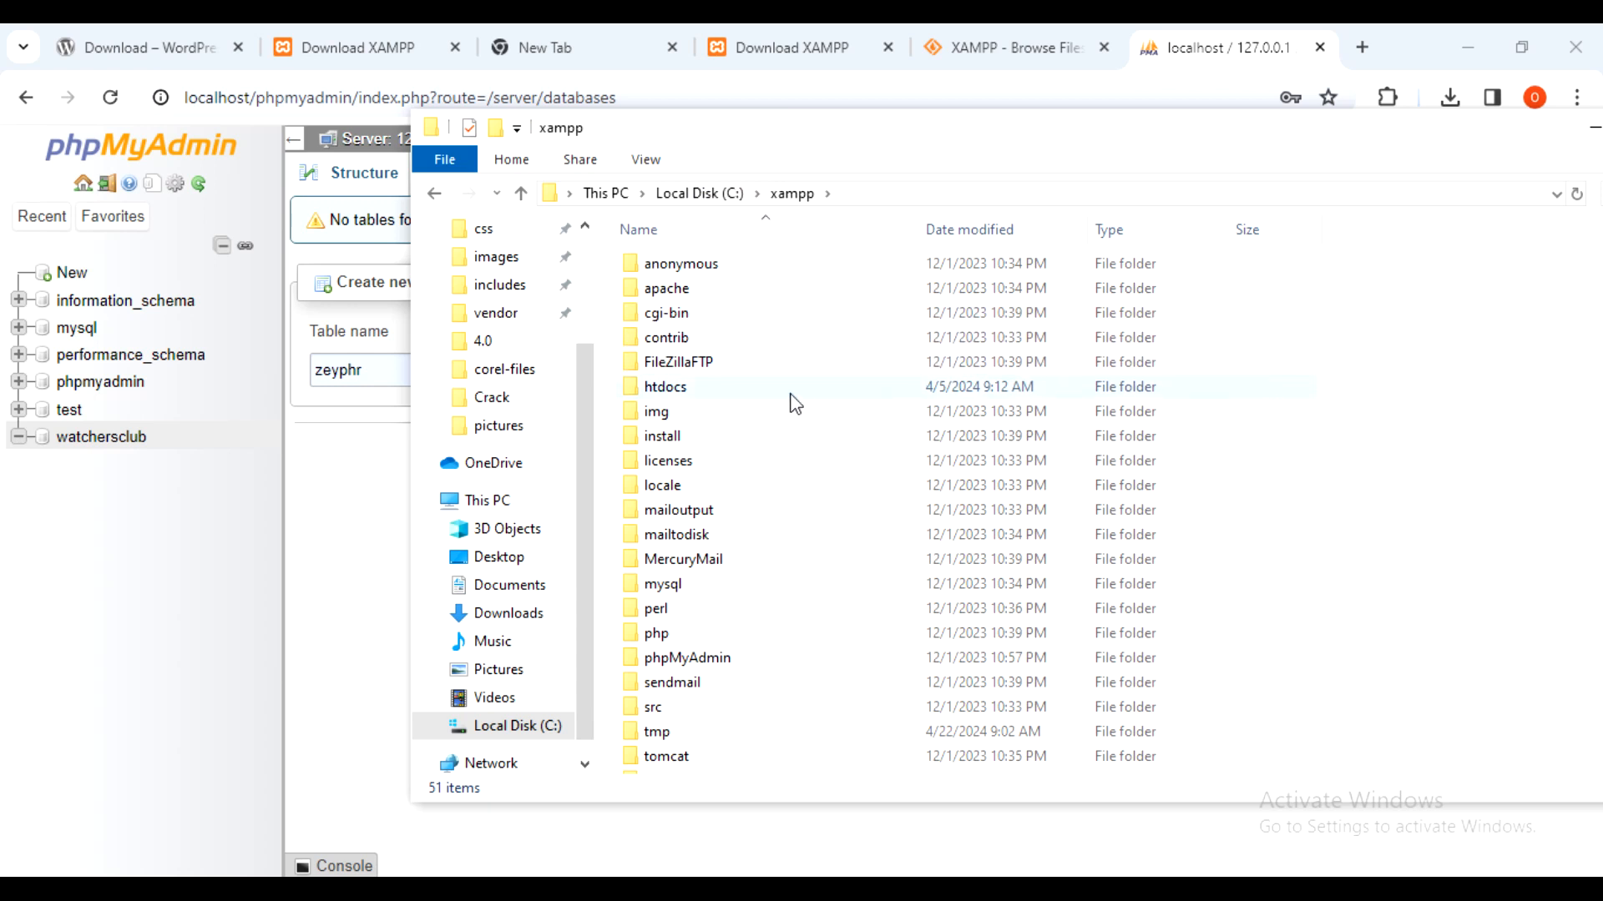
pyautogui.click(751, 384)
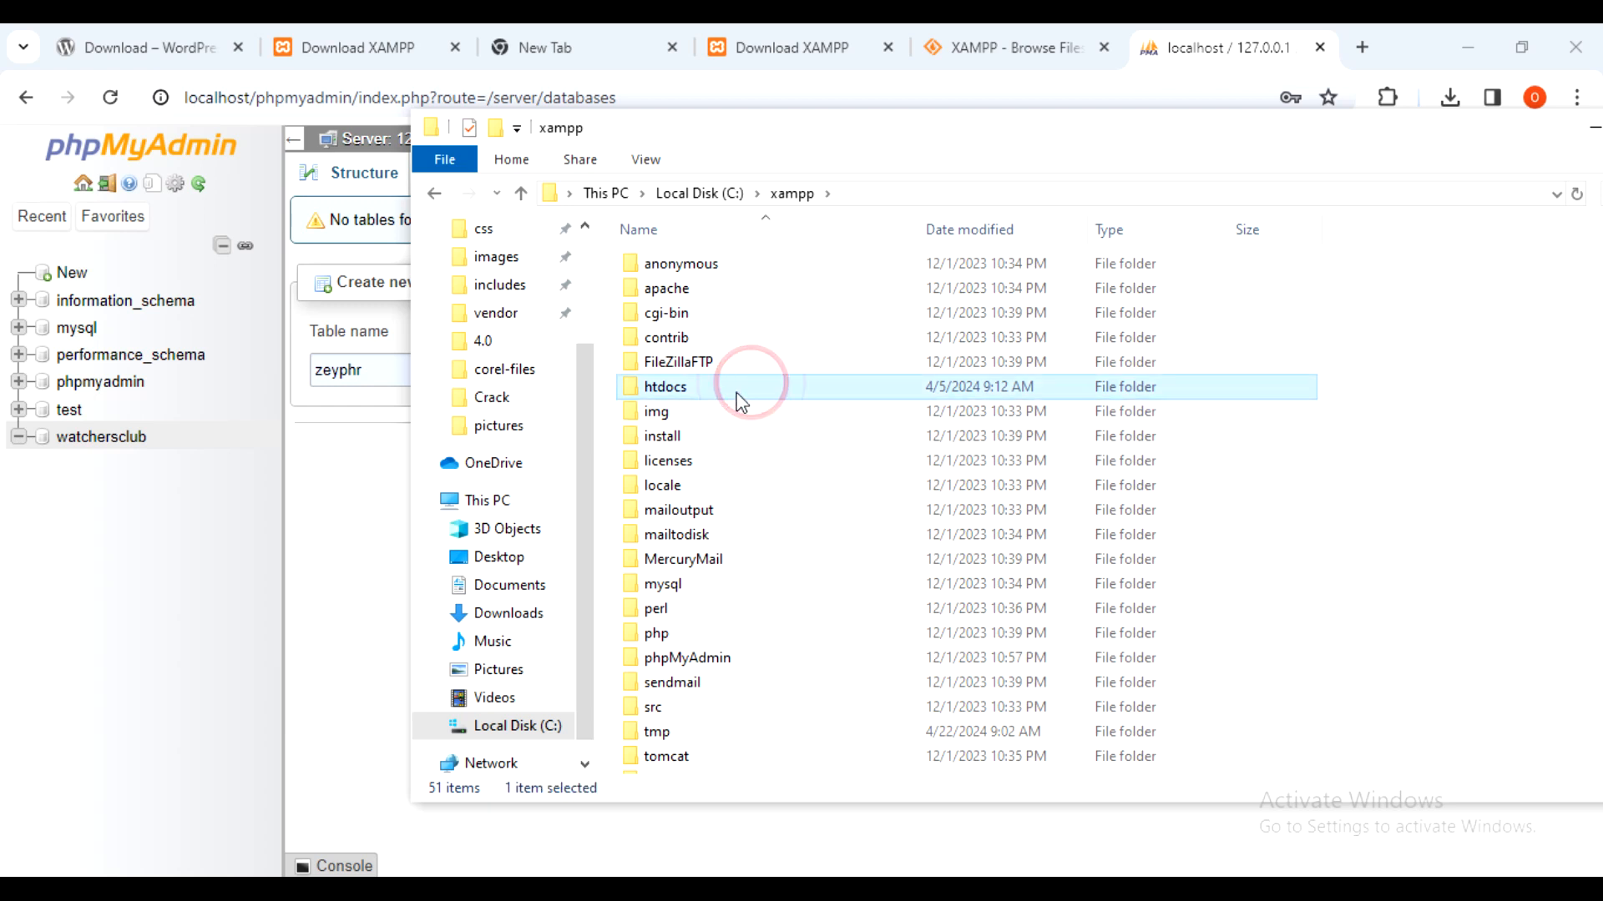
pyautogui.doubleClick(743, 388)
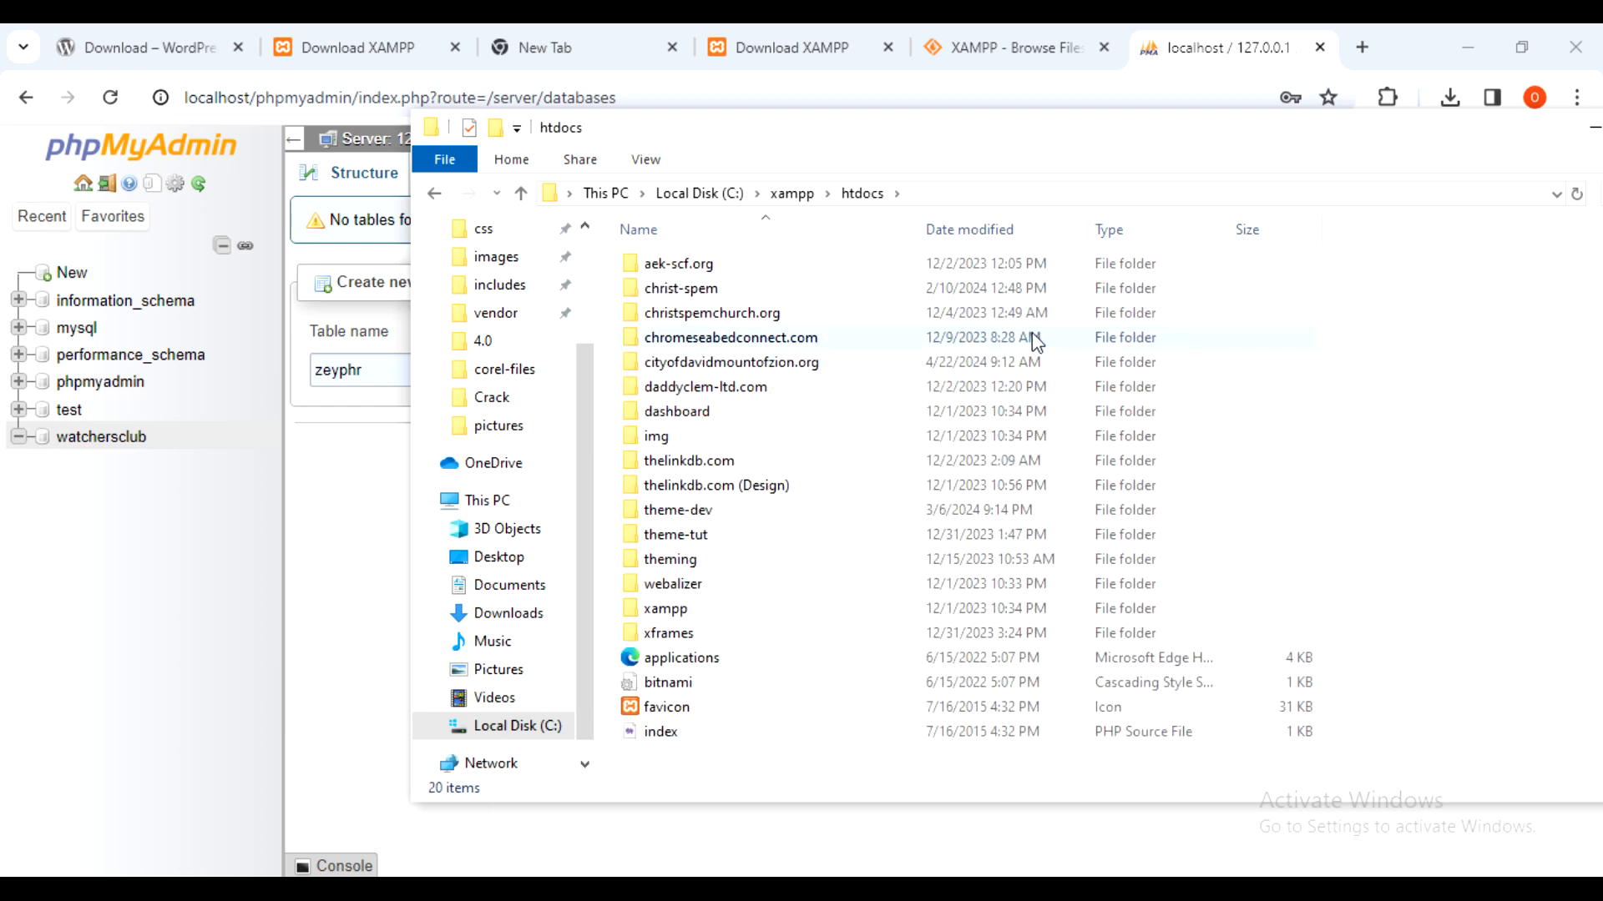
# - Paste watchersClub into htdocs and wait until all 3,307 items finish copying
pyautogui.click(1471, 333)
pyautogui.click(1416, 412)
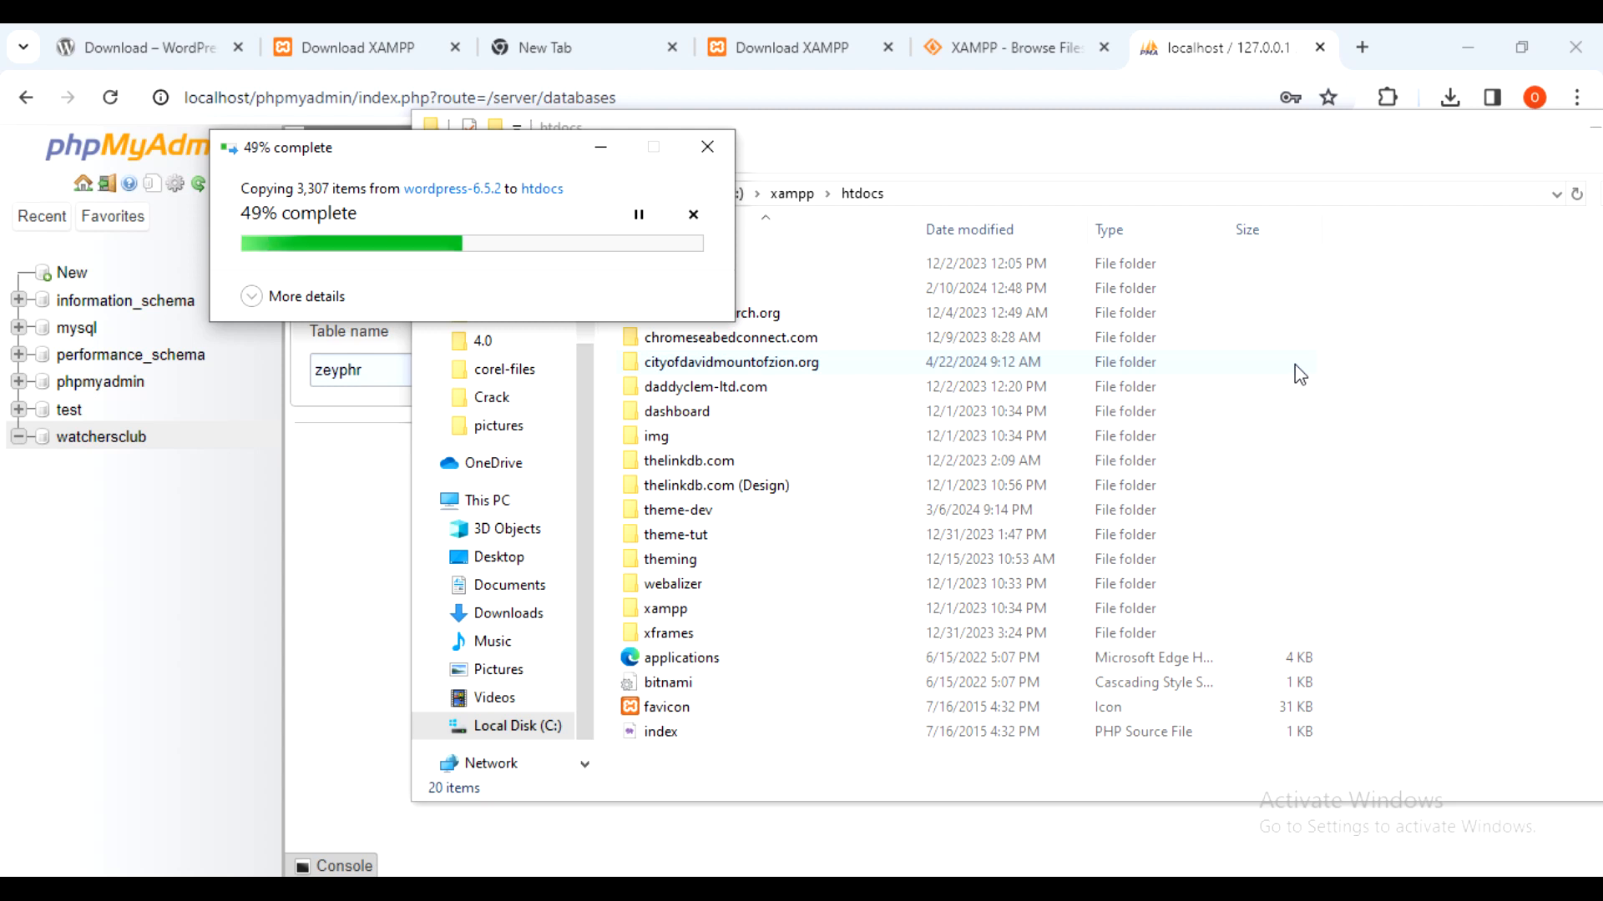
pyautogui.click(252, 294)
pyautogui.moveTo(381, 148); pyautogui.dragTo(414, 148)
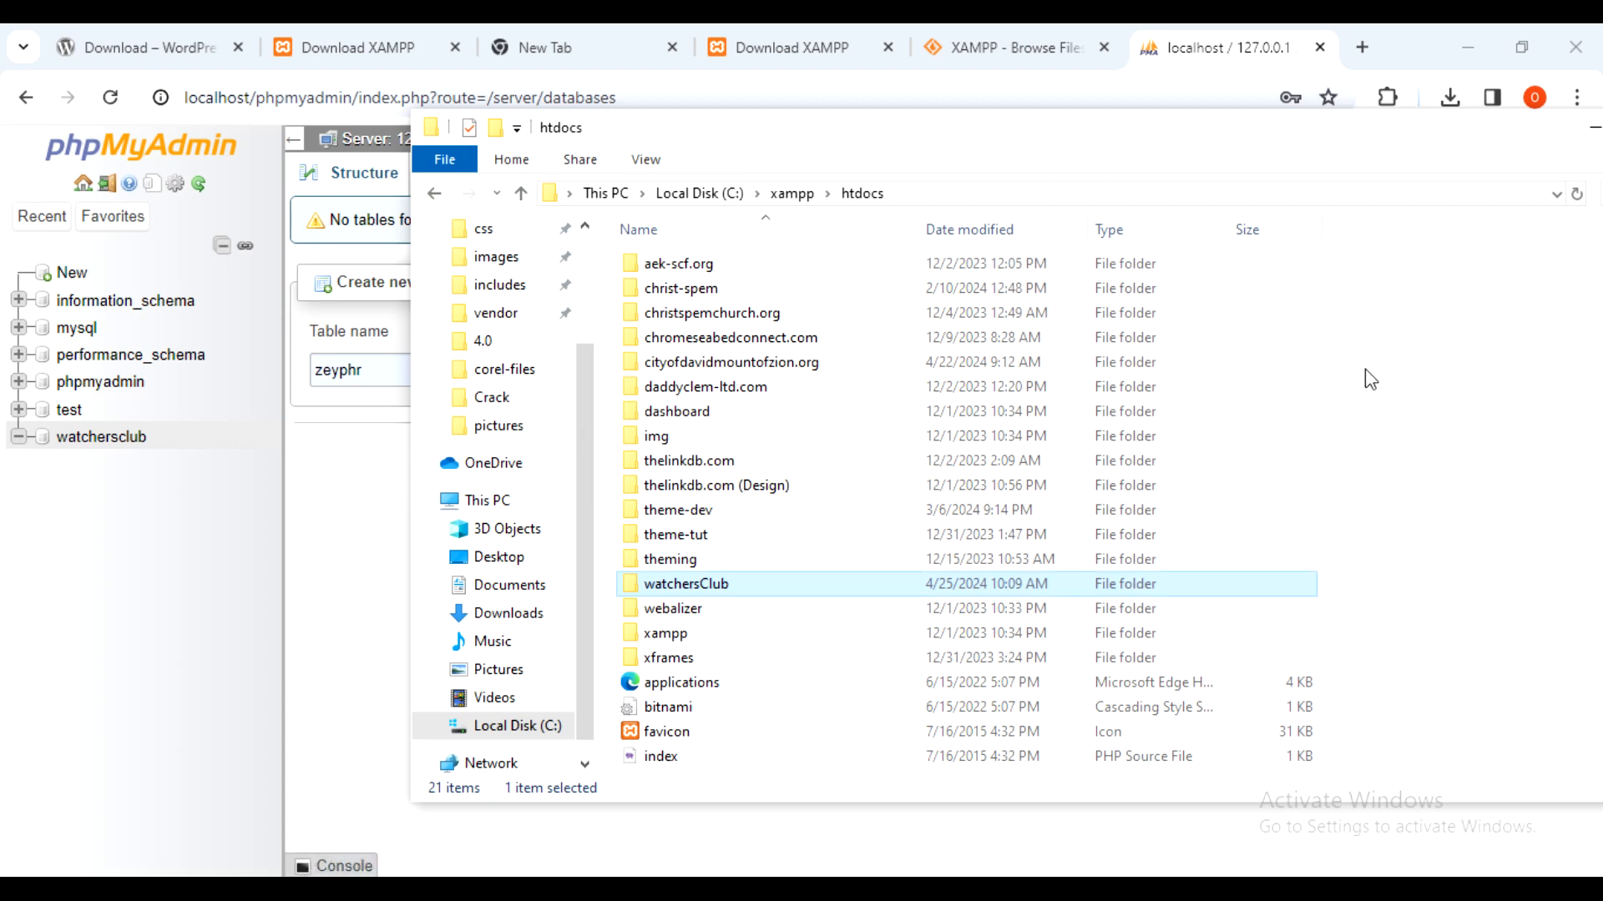
pyautogui.moveTo(1339, 128); pyautogui.dragTo(1182, 87)
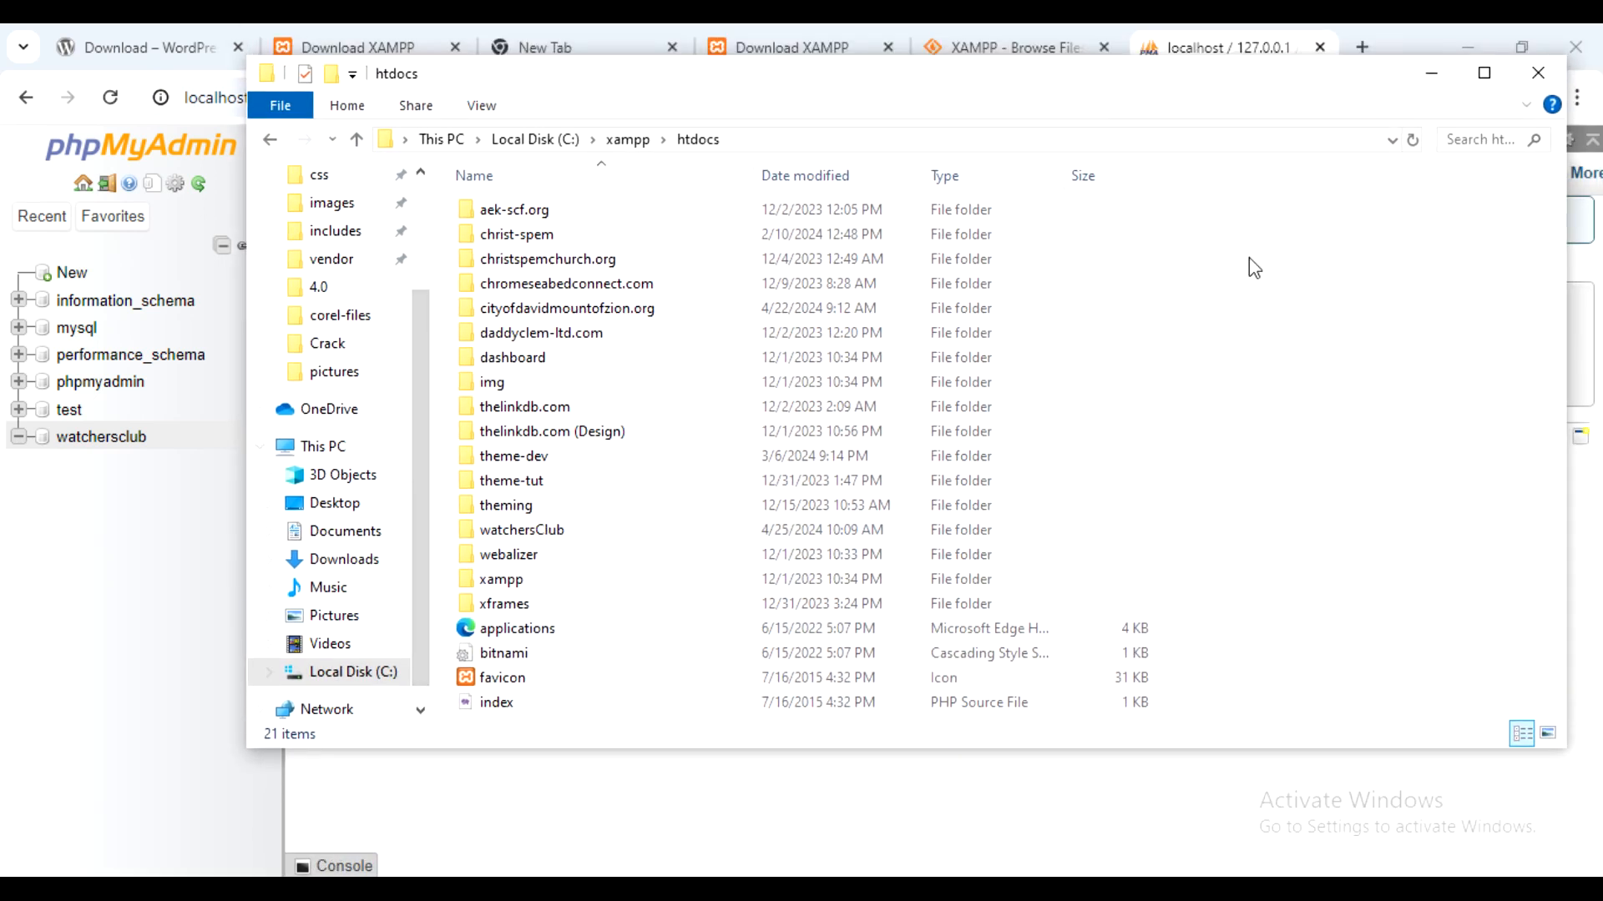
# - Load localhost/watchersClub in a new Chrome tab, which returns 404 Not Found
pyautogui.moveTo(1274, 89); pyautogui.dragTo(1217, 181)
pyautogui.click(1362, 47)
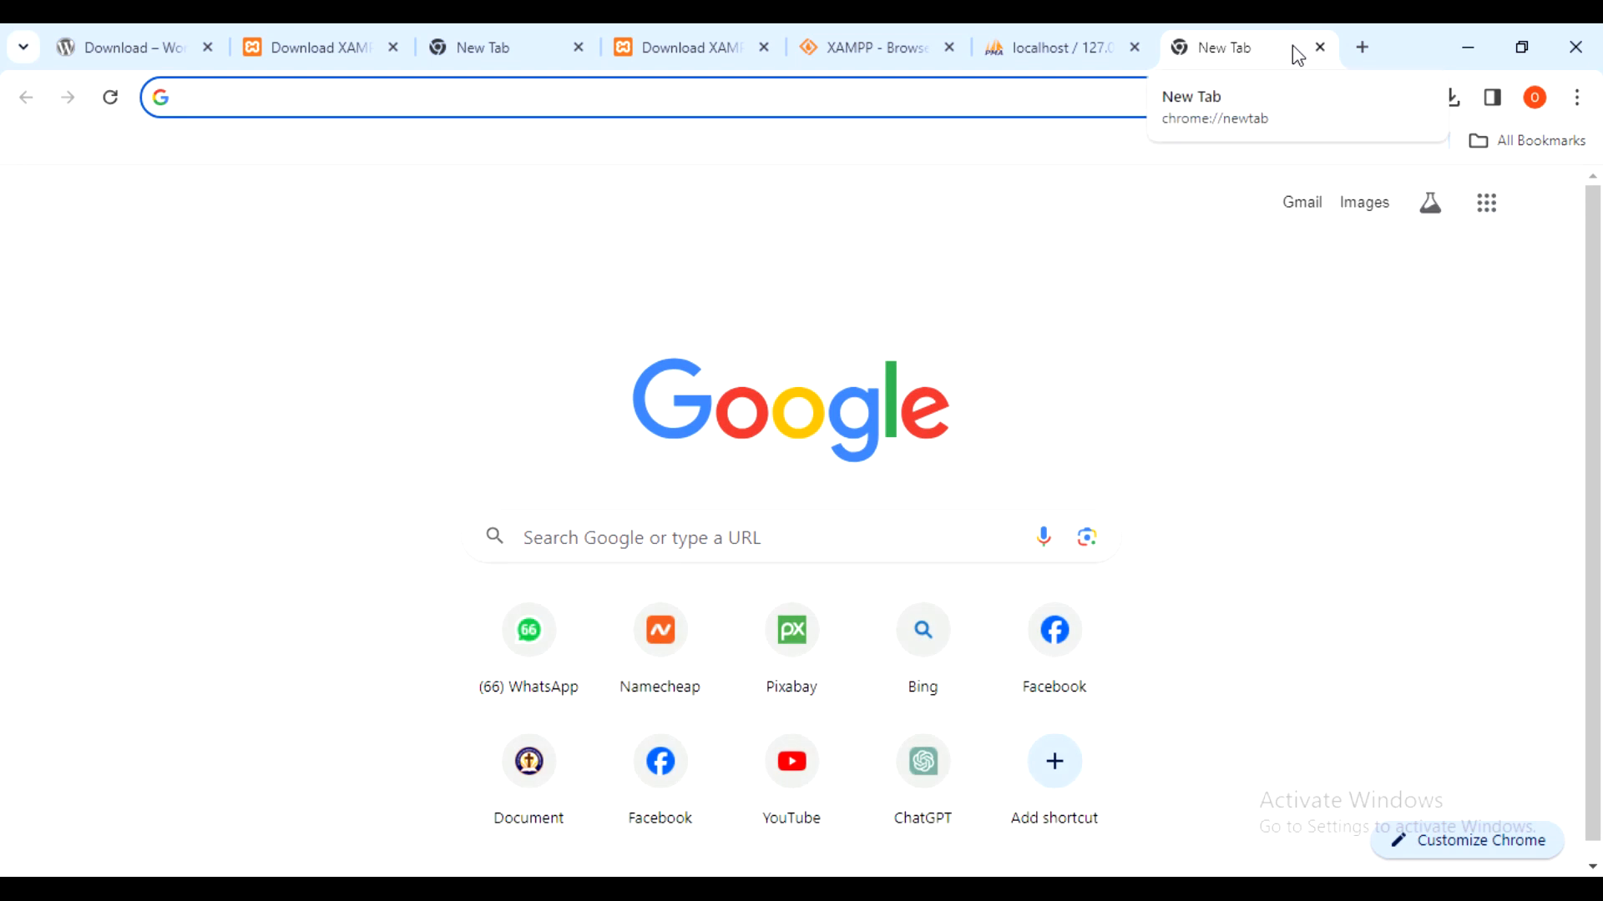
pyautogui.write('loca')
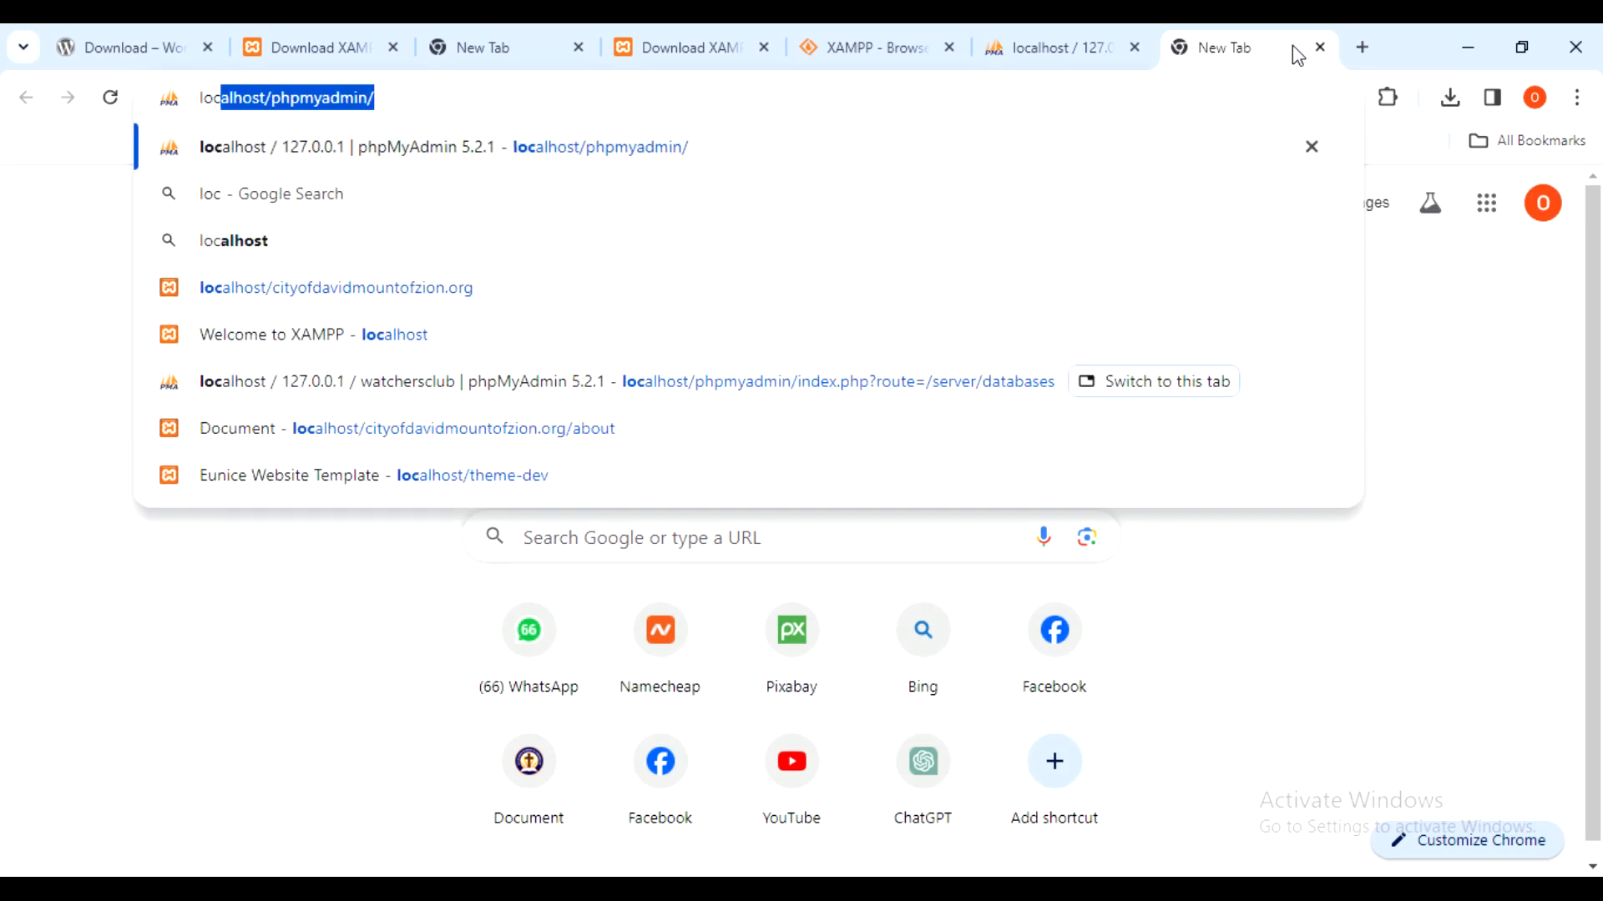
pyautogui.write('lhost/')
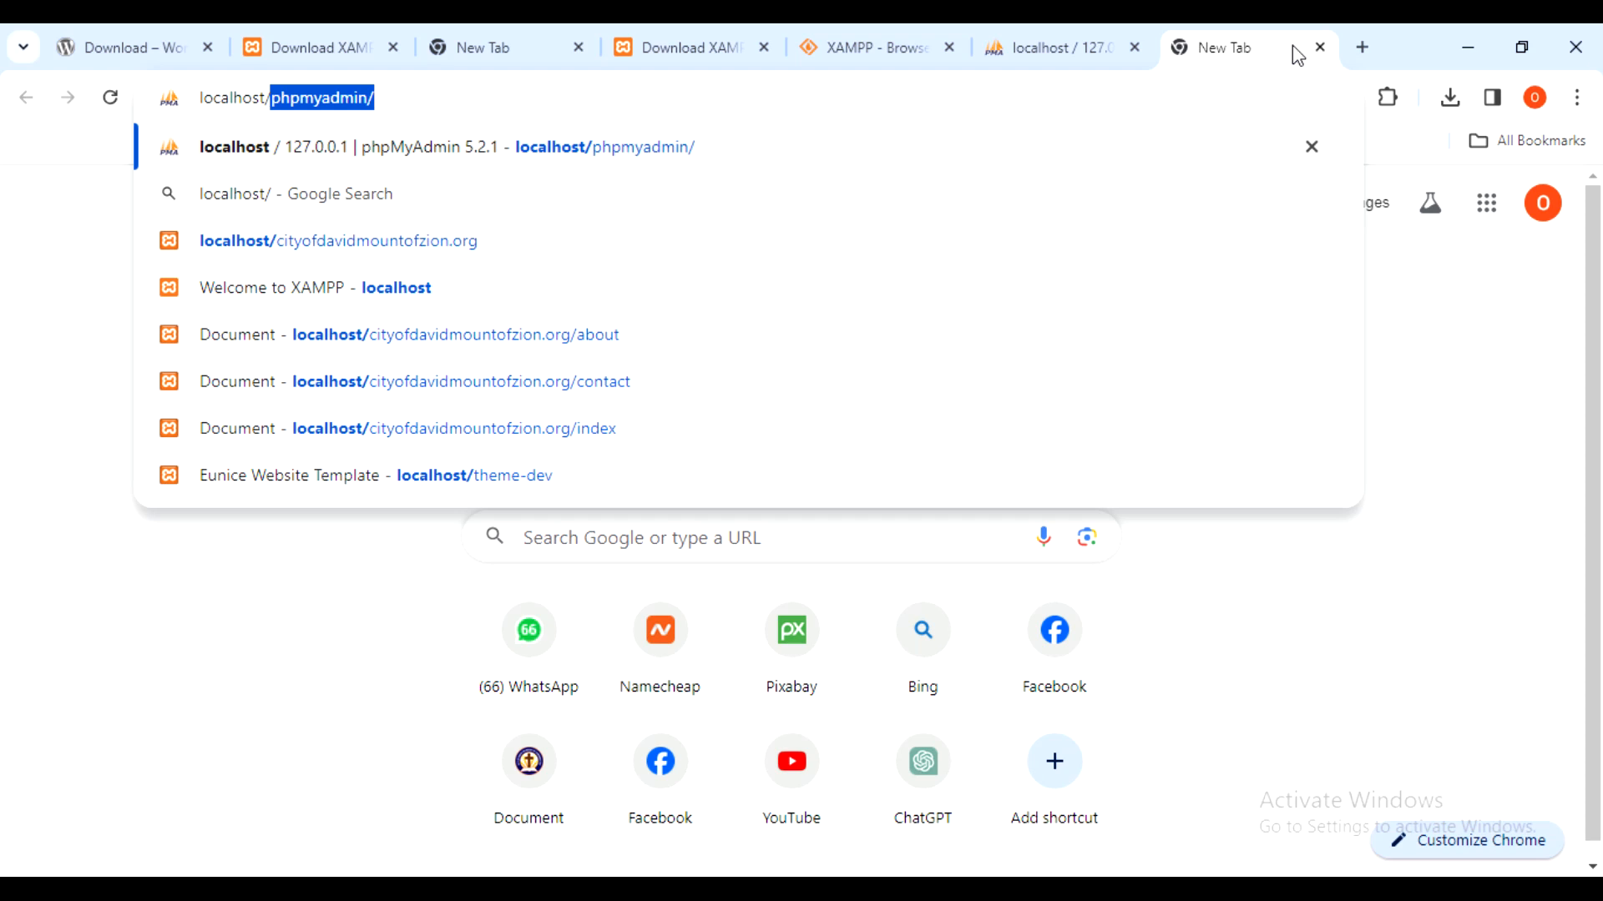
pyautogui.write('watchersClub')
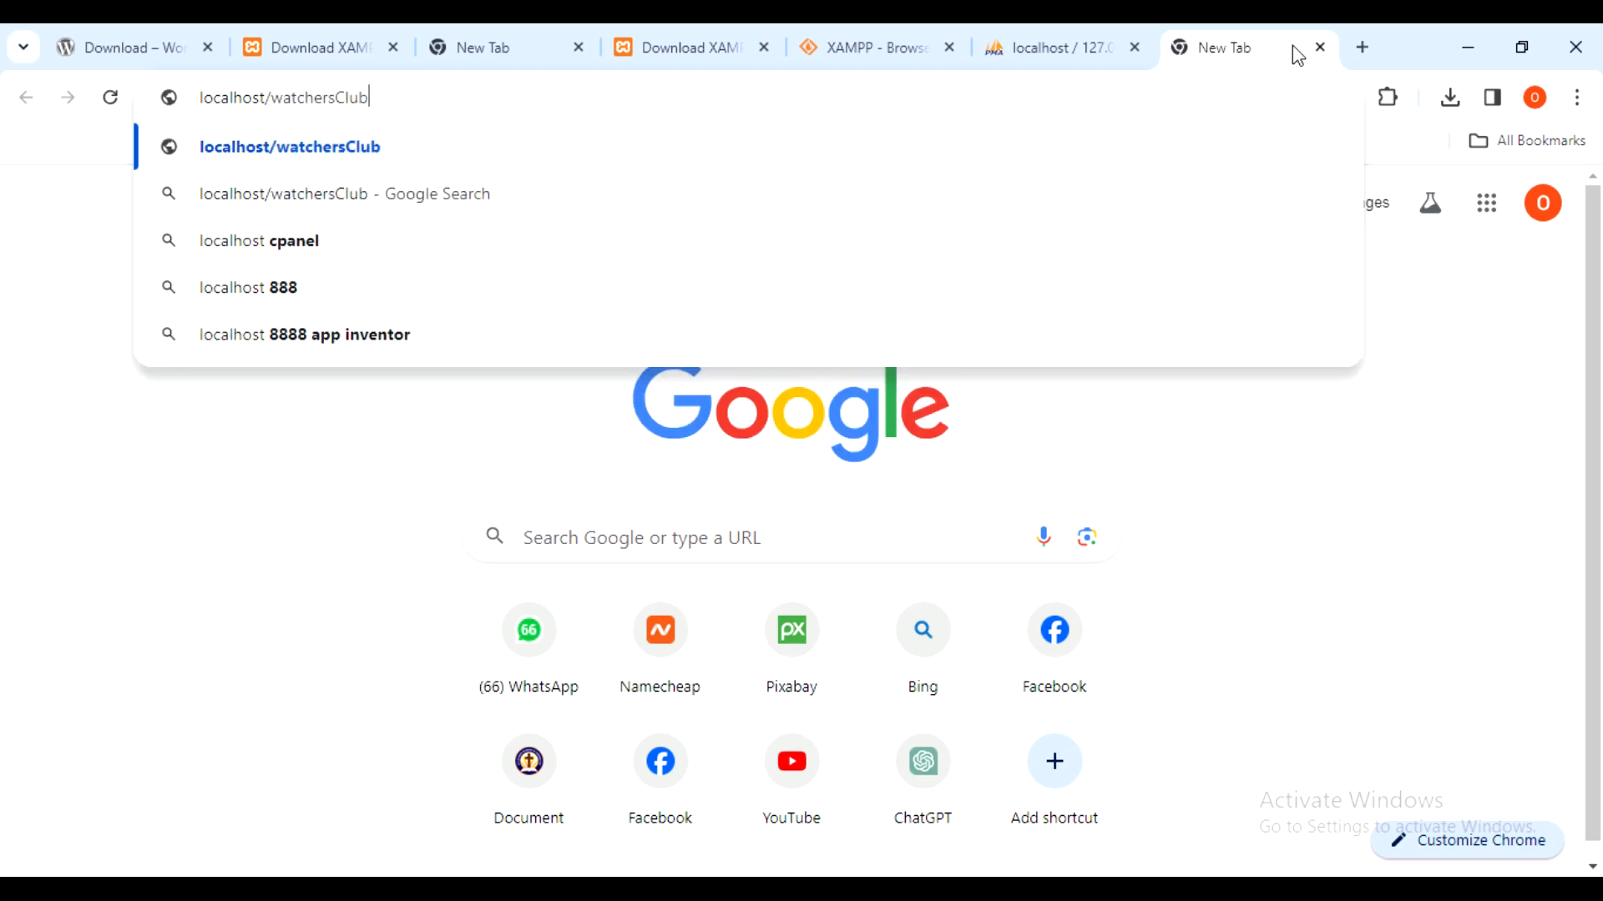
pyautogui.press('Return')
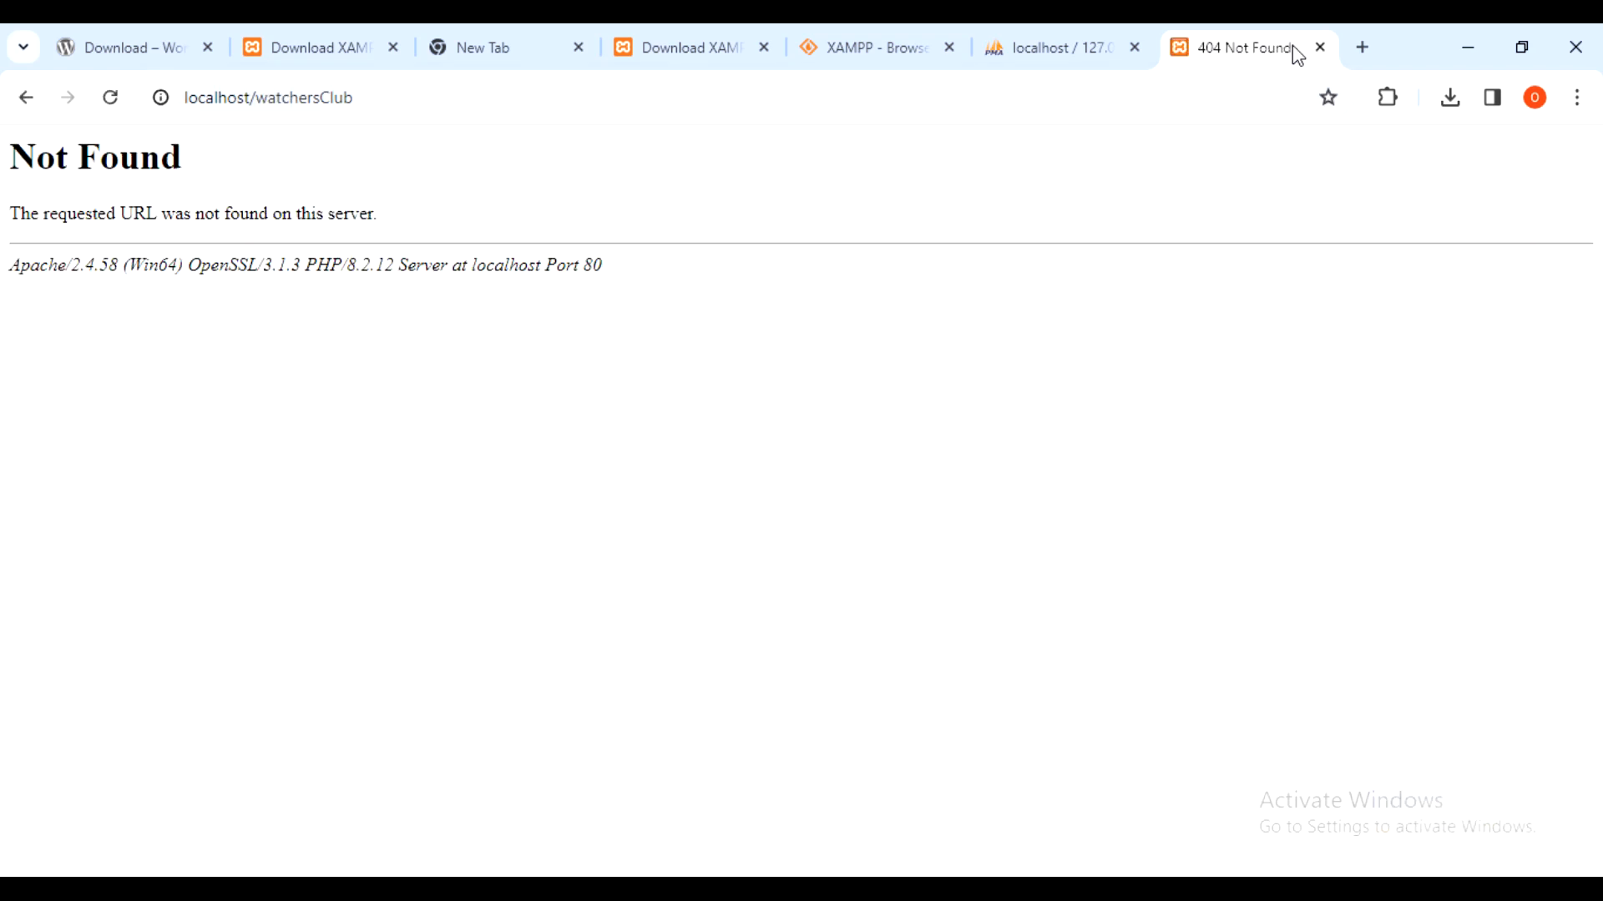
pyautogui.moveTo(540, 889)
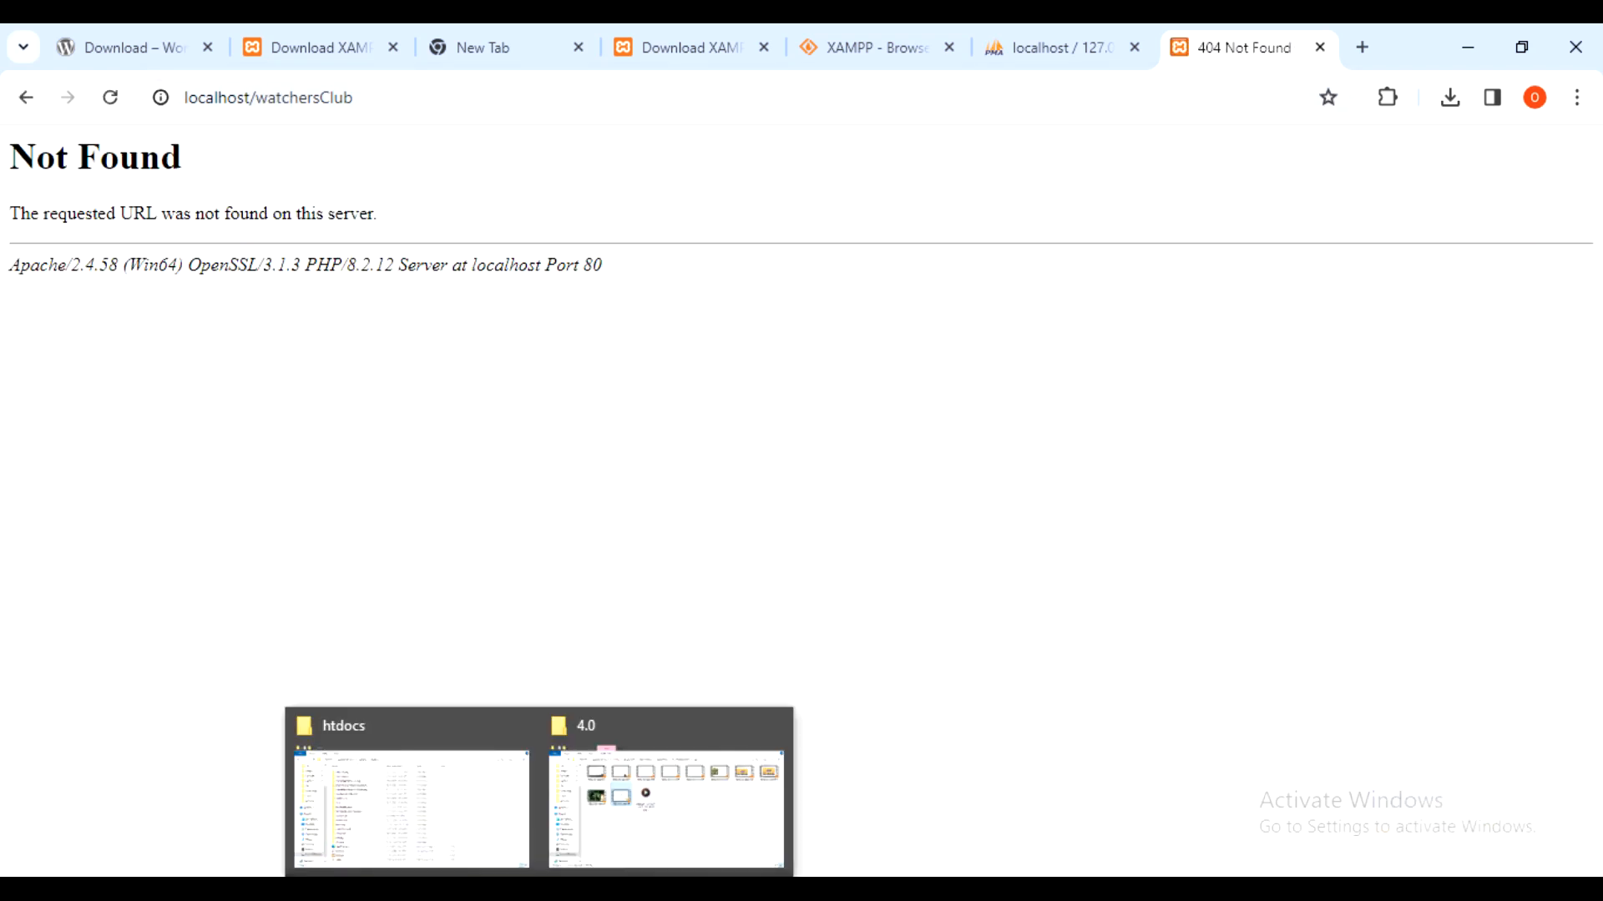
pyautogui.moveTo(696, 809)
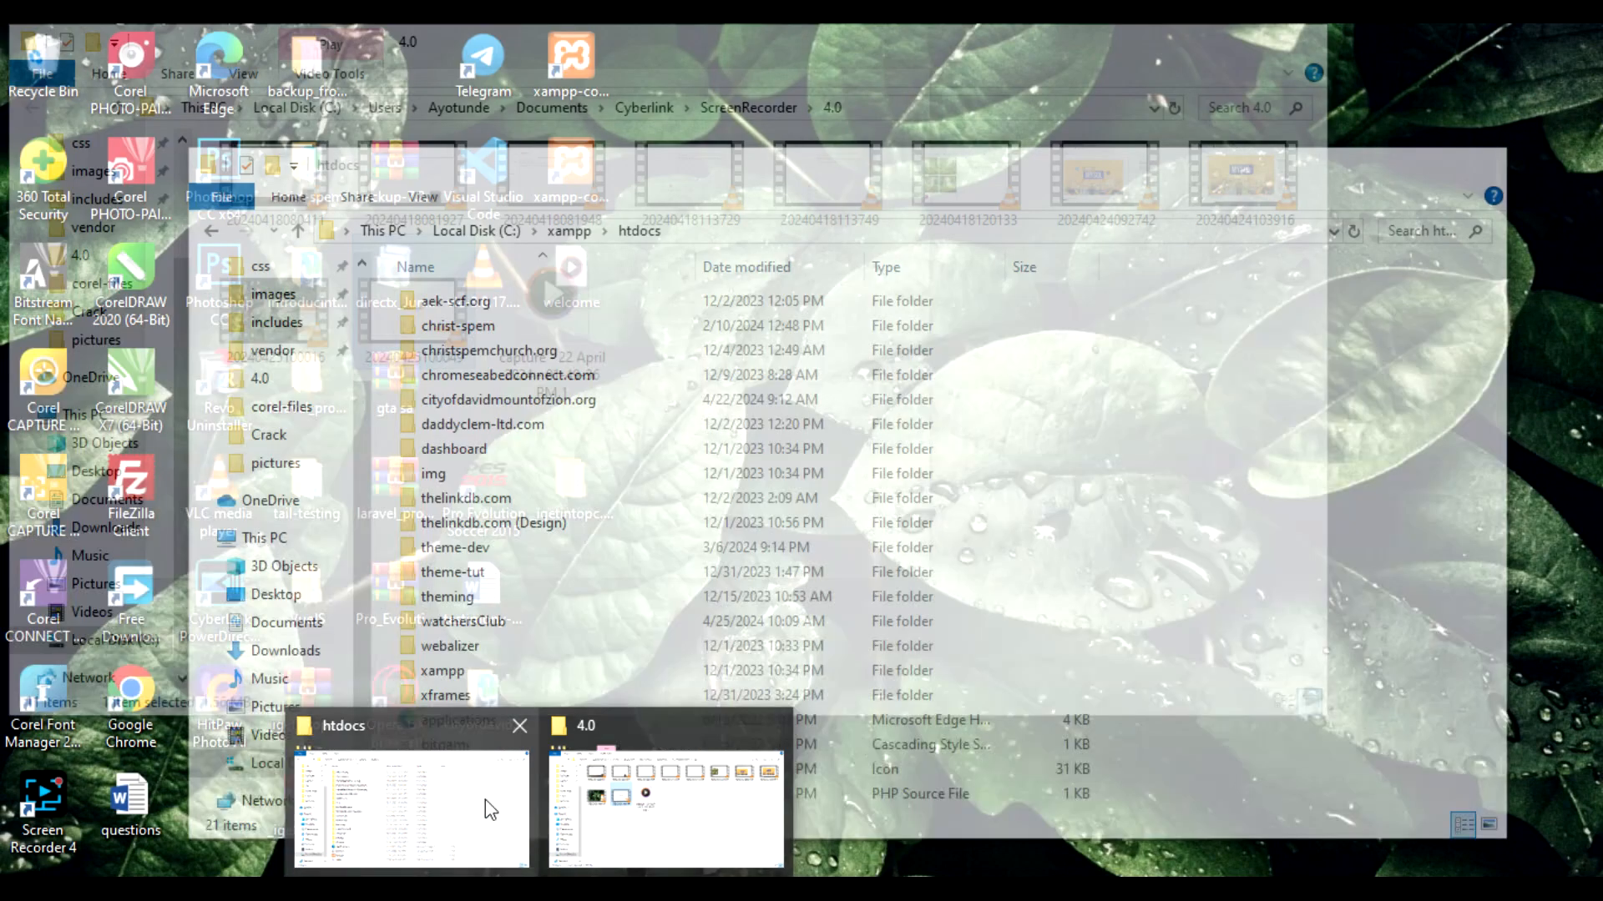
# - Check watchersClub sits in htdocs, then switch to the XAMPP Control Panel
pyautogui.click(485, 801)
pyautogui.moveTo(669, 175); pyautogui.dragTo(775, 145)
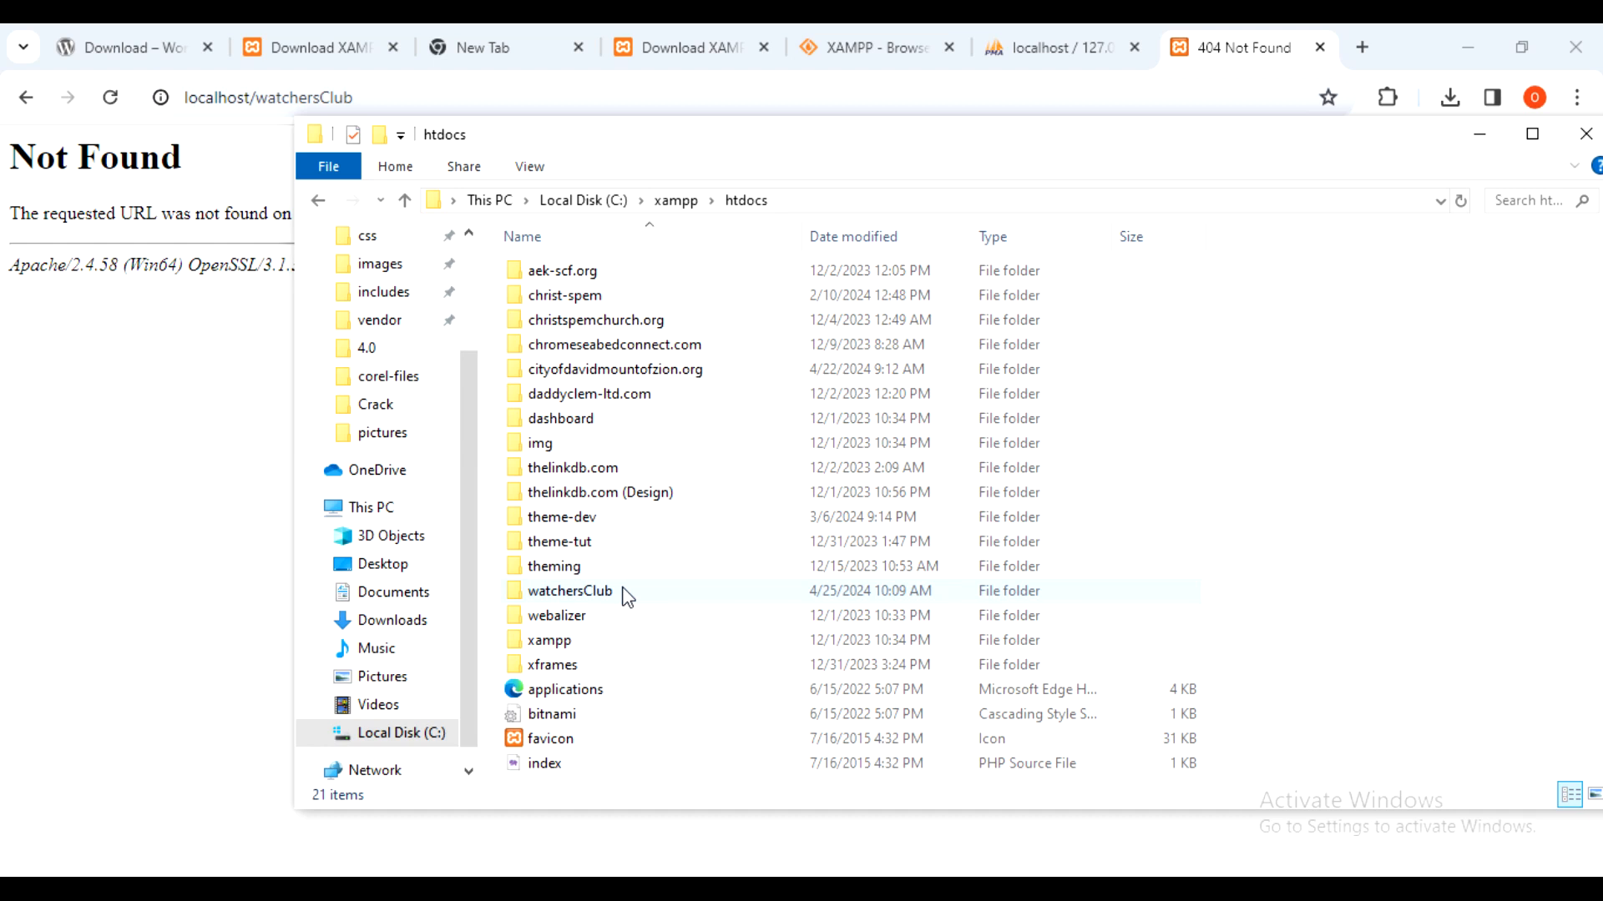
pyautogui.moveTo(627, 596)
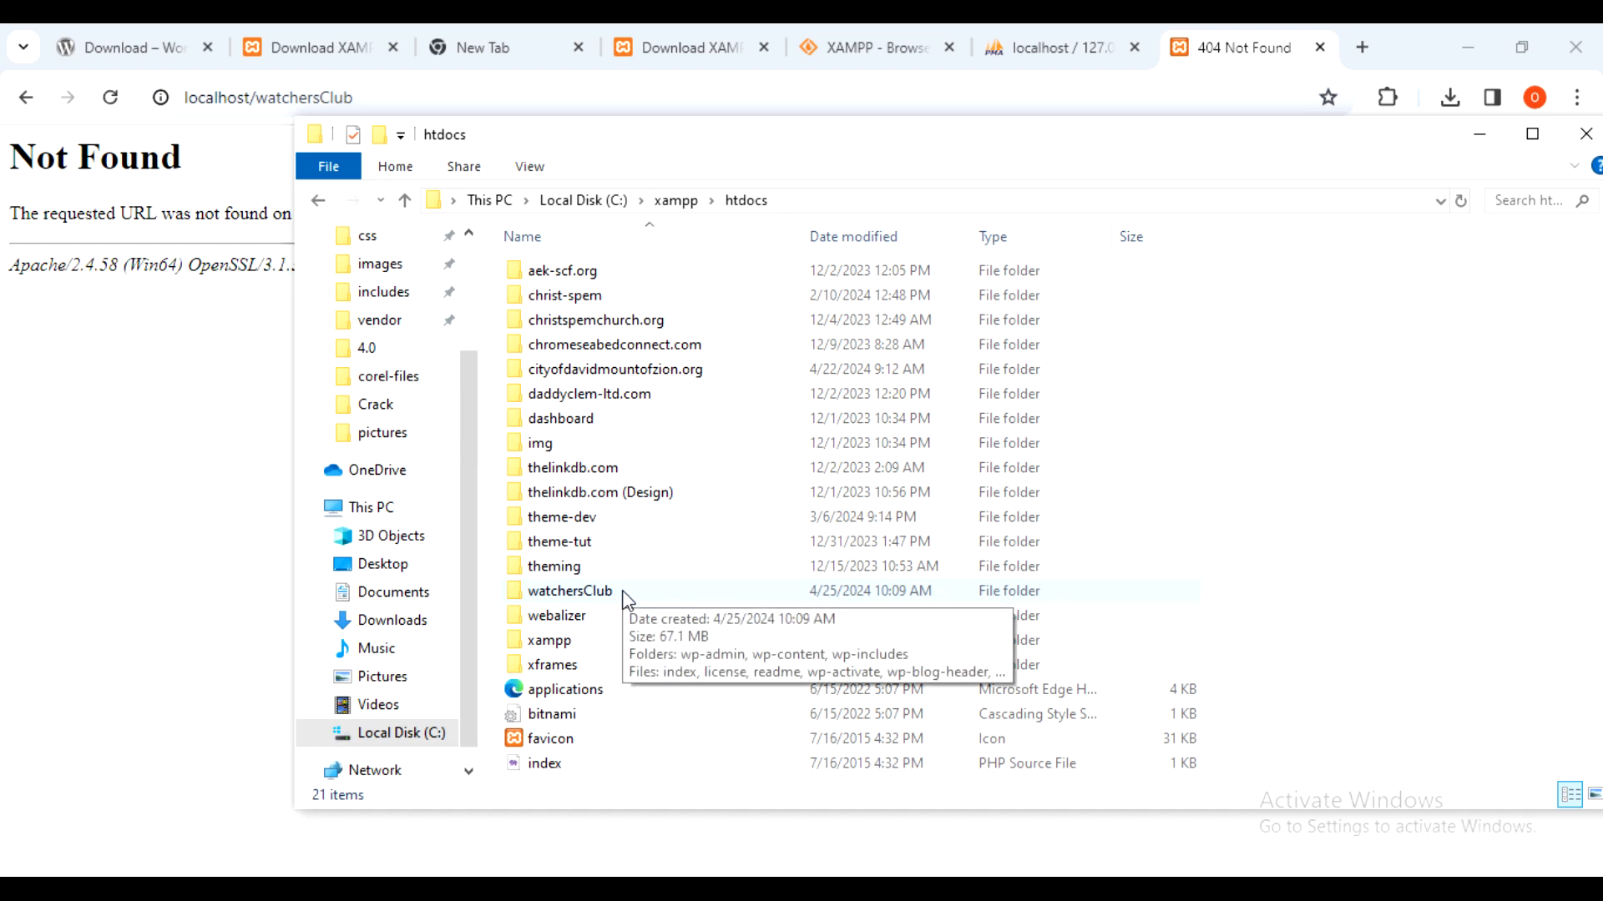
pyautogui.click(624, 592)
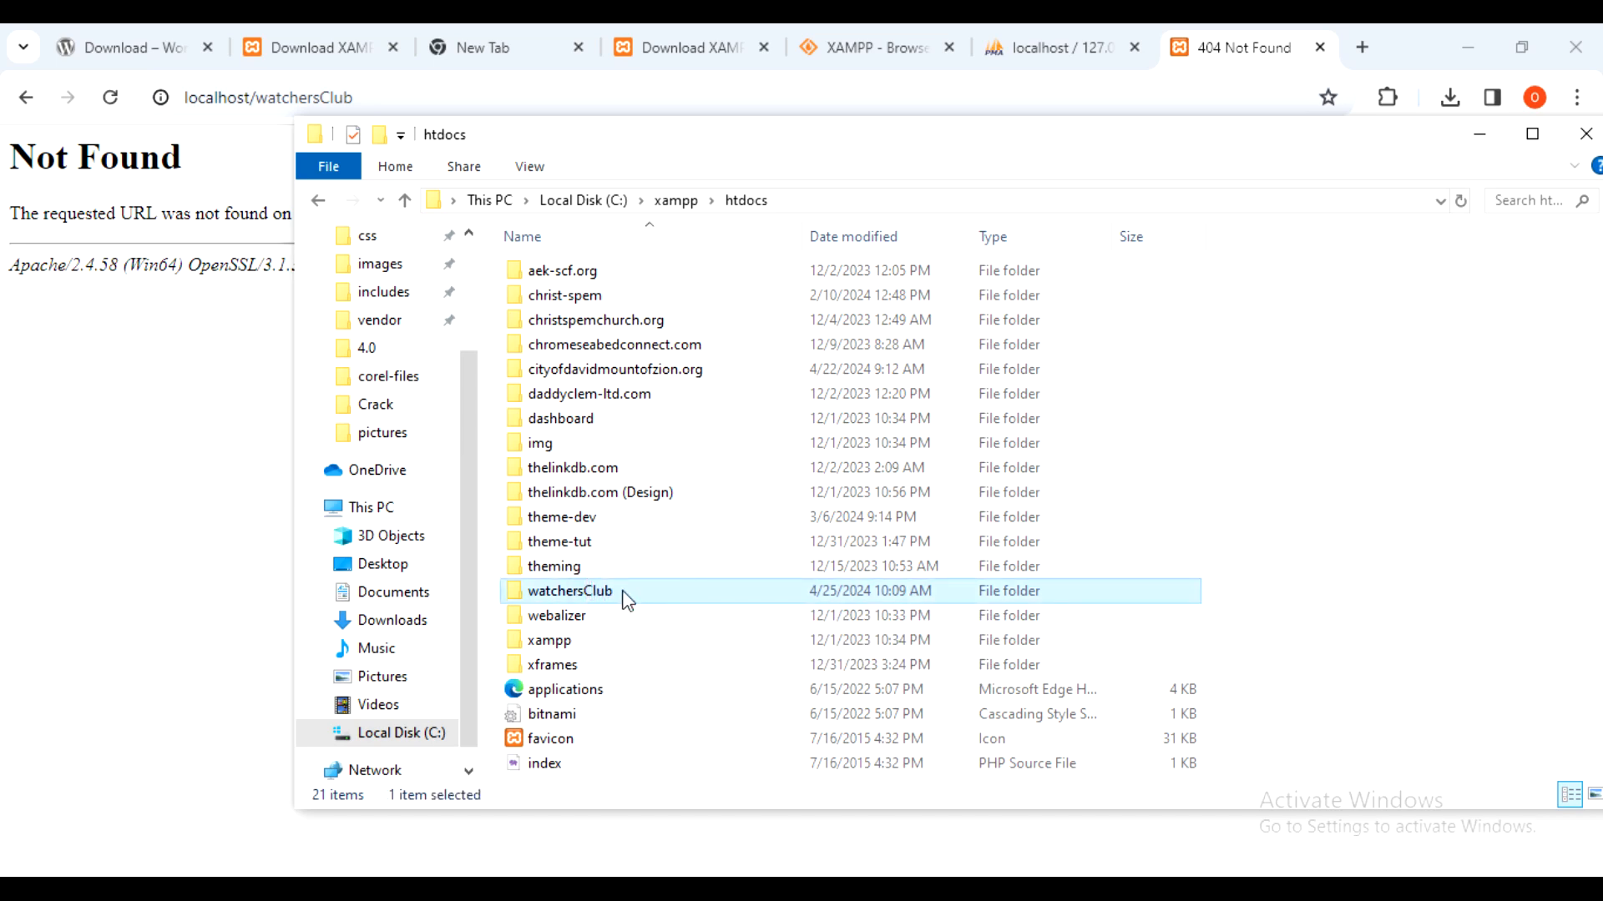
pyautogui.click(1001, 890)
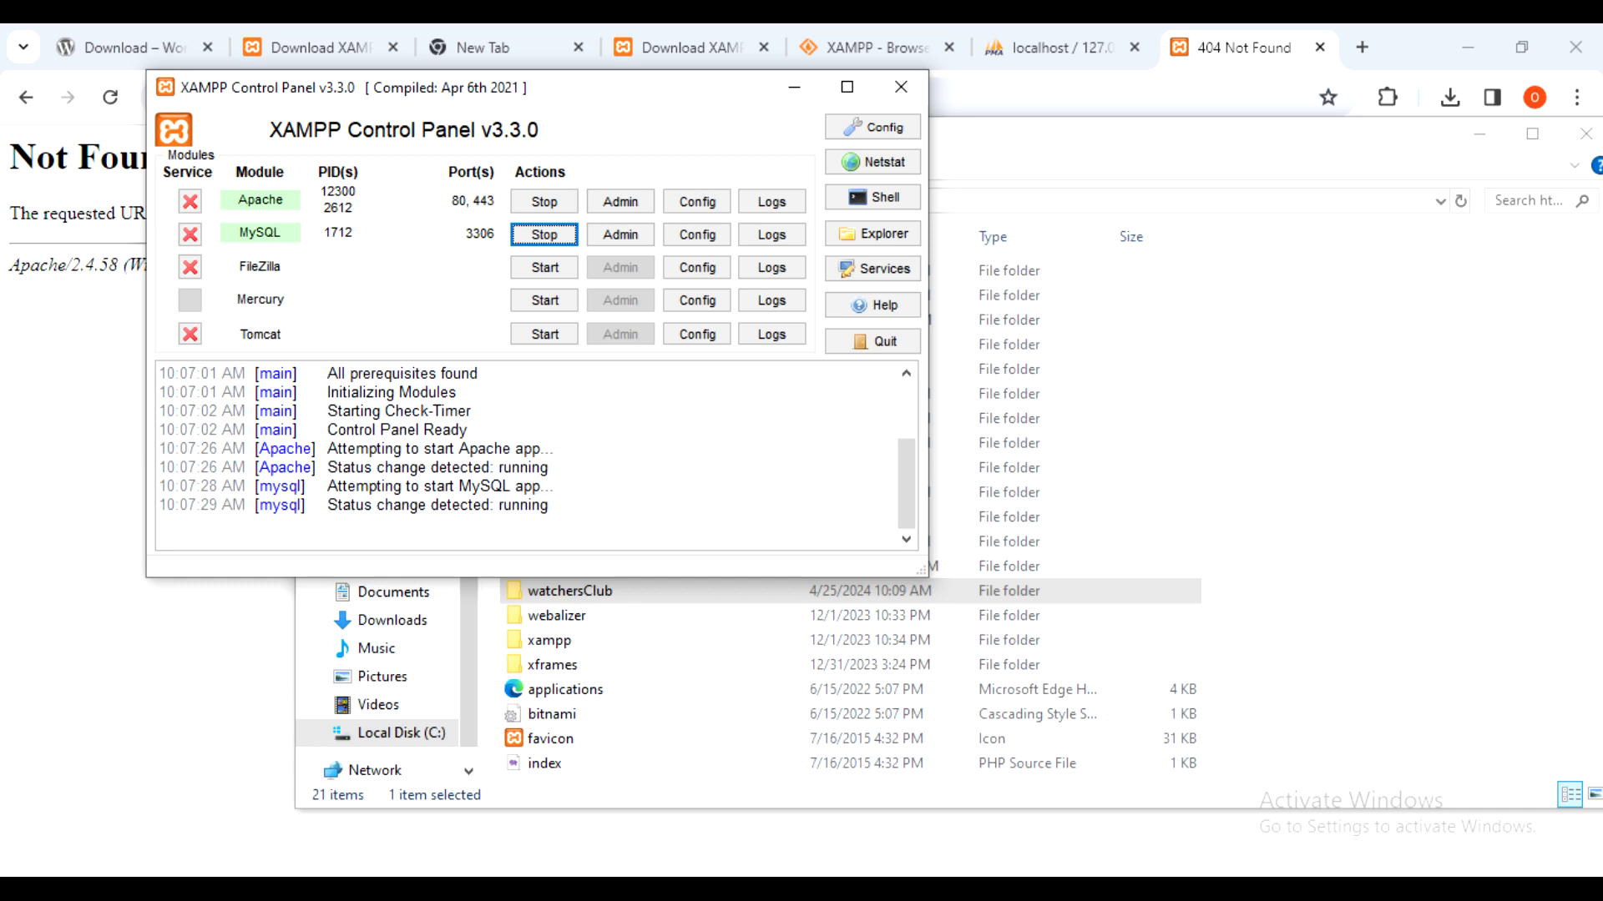
# - Stop Apache and MySQL and quit the XAMPP Control Panel from its tray menu
pyautogui.click(544, 235)
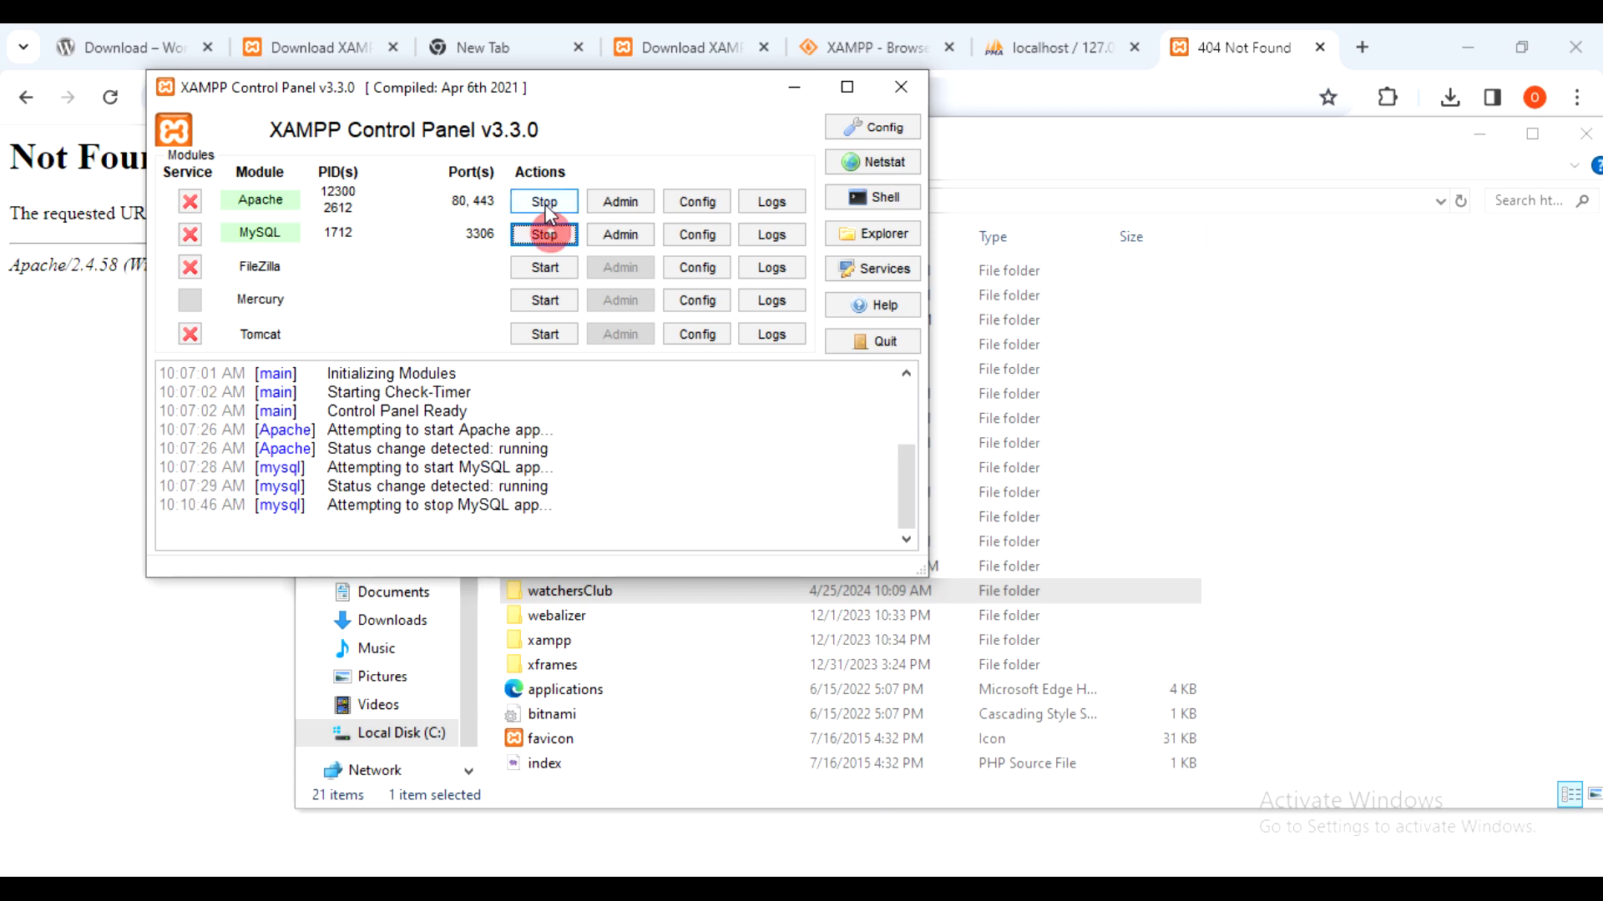
pyautogui.click(543, 202)
pyautogui.click(1481, 54)
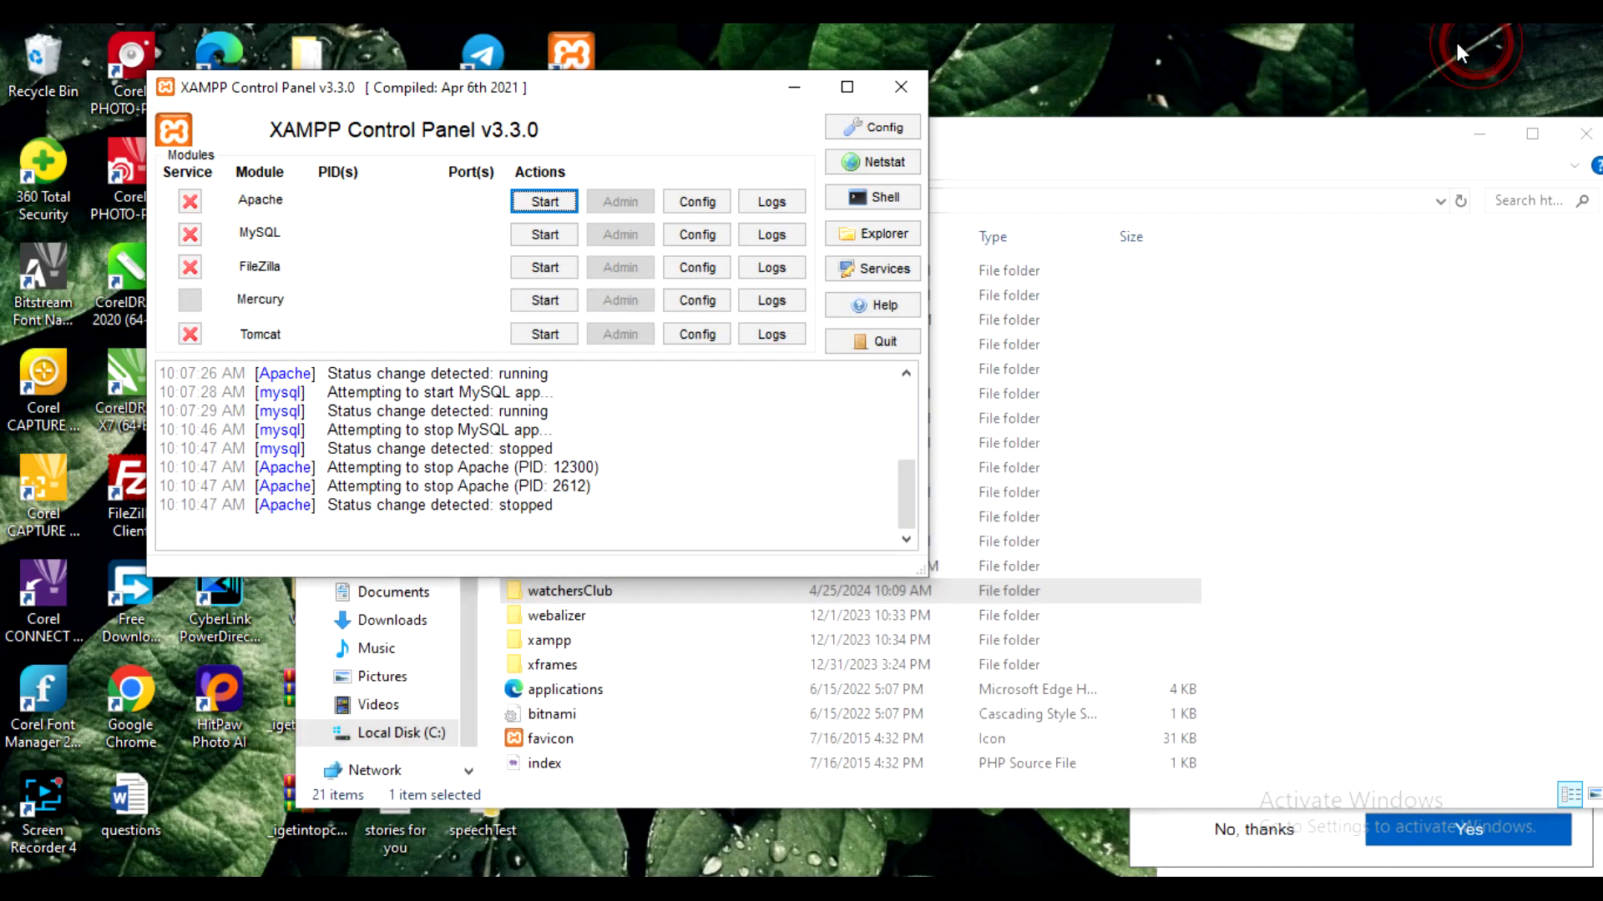
pyautogui.moveTo(610, 94); pyautogui.dragTo(749, 327)
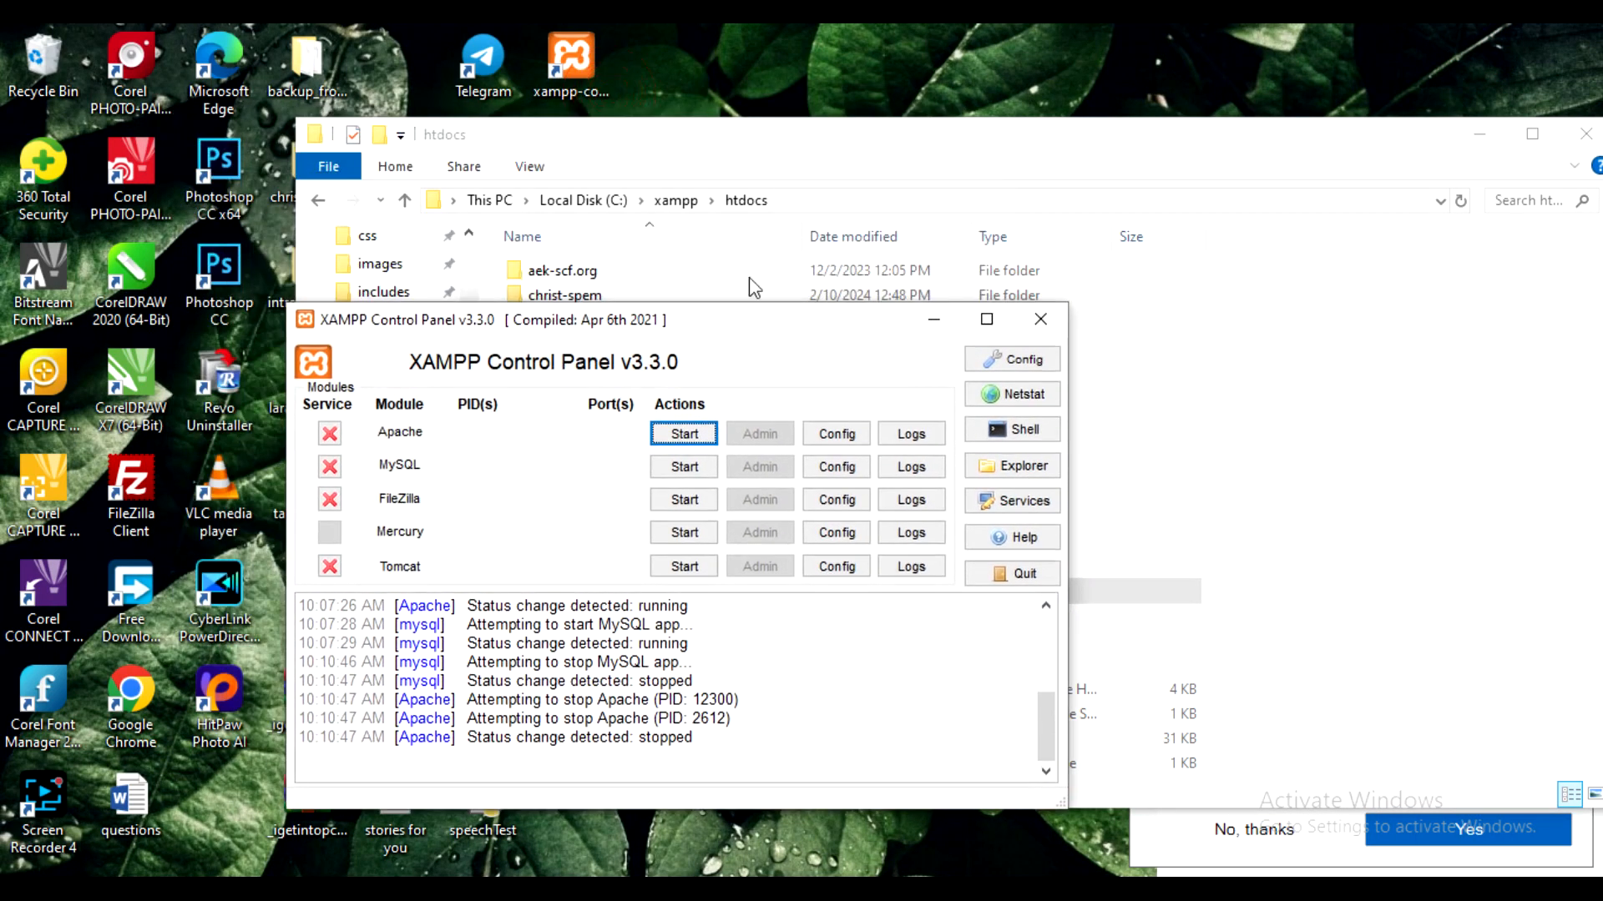
pyautogui.click(584, 60)
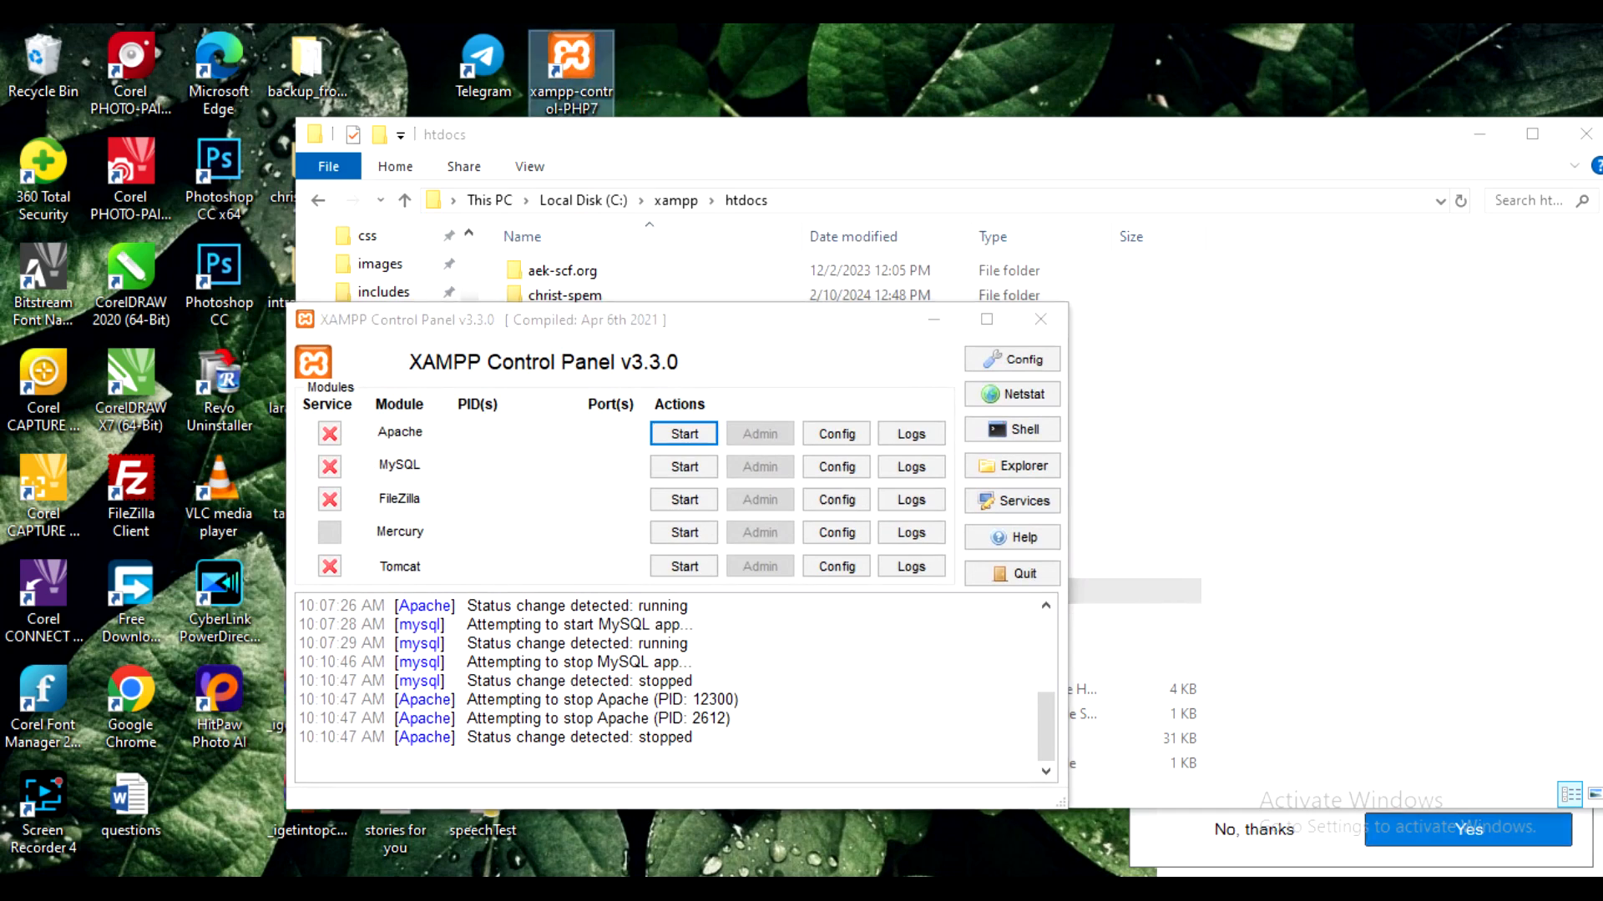
pyautogui.click(1302, 889)
pyautogui.rightClick(1283, 853)
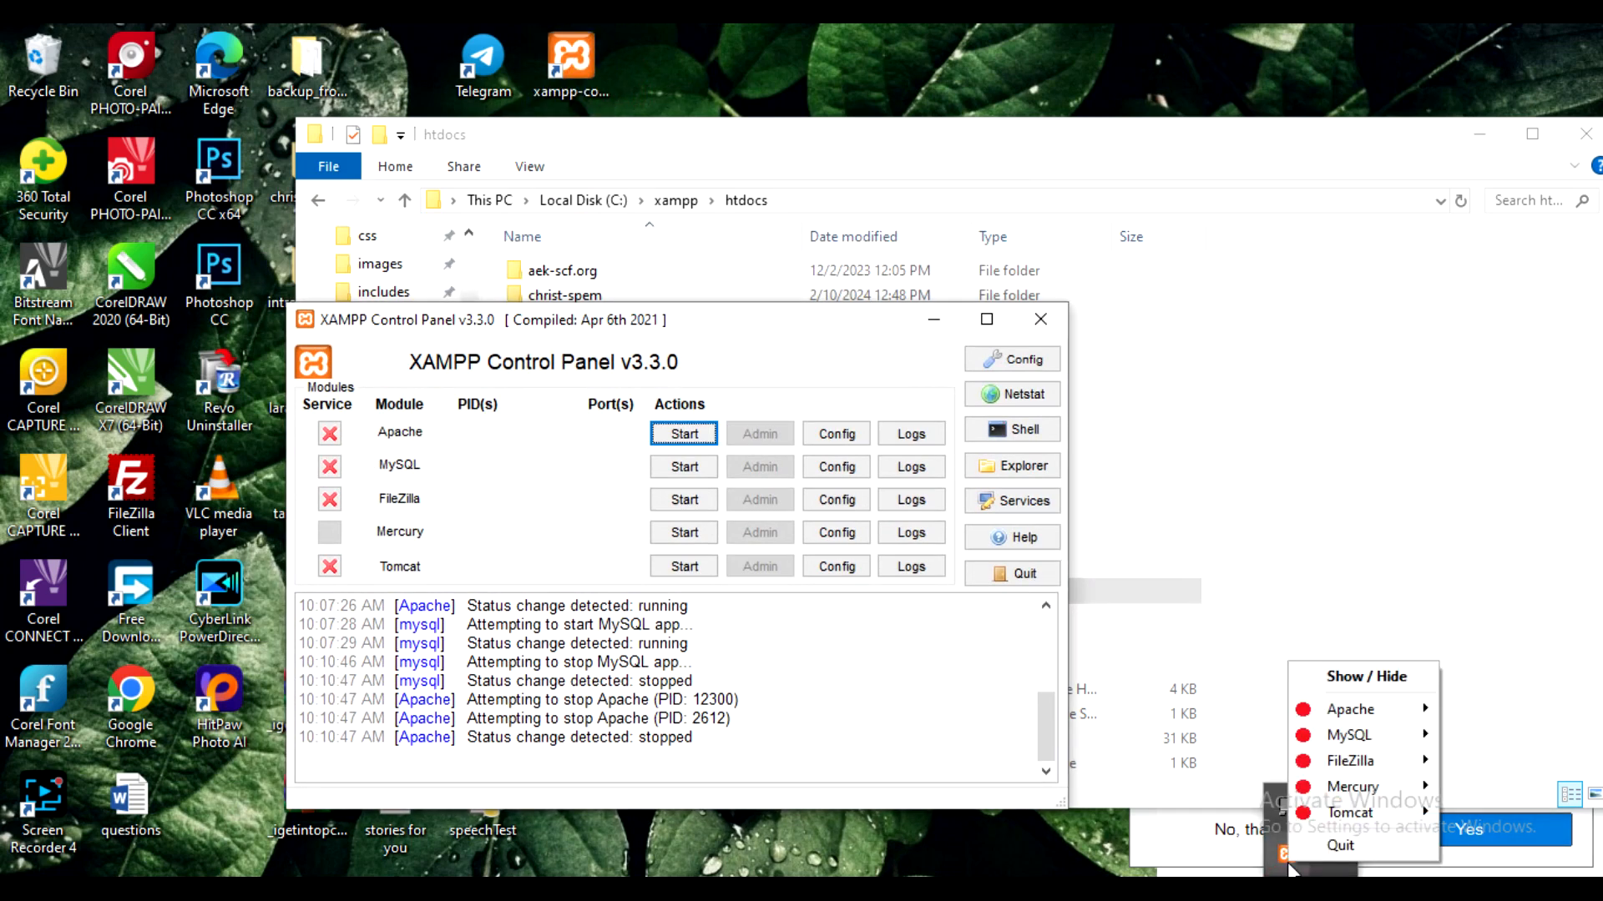
pyautogui.click(1346, 846)
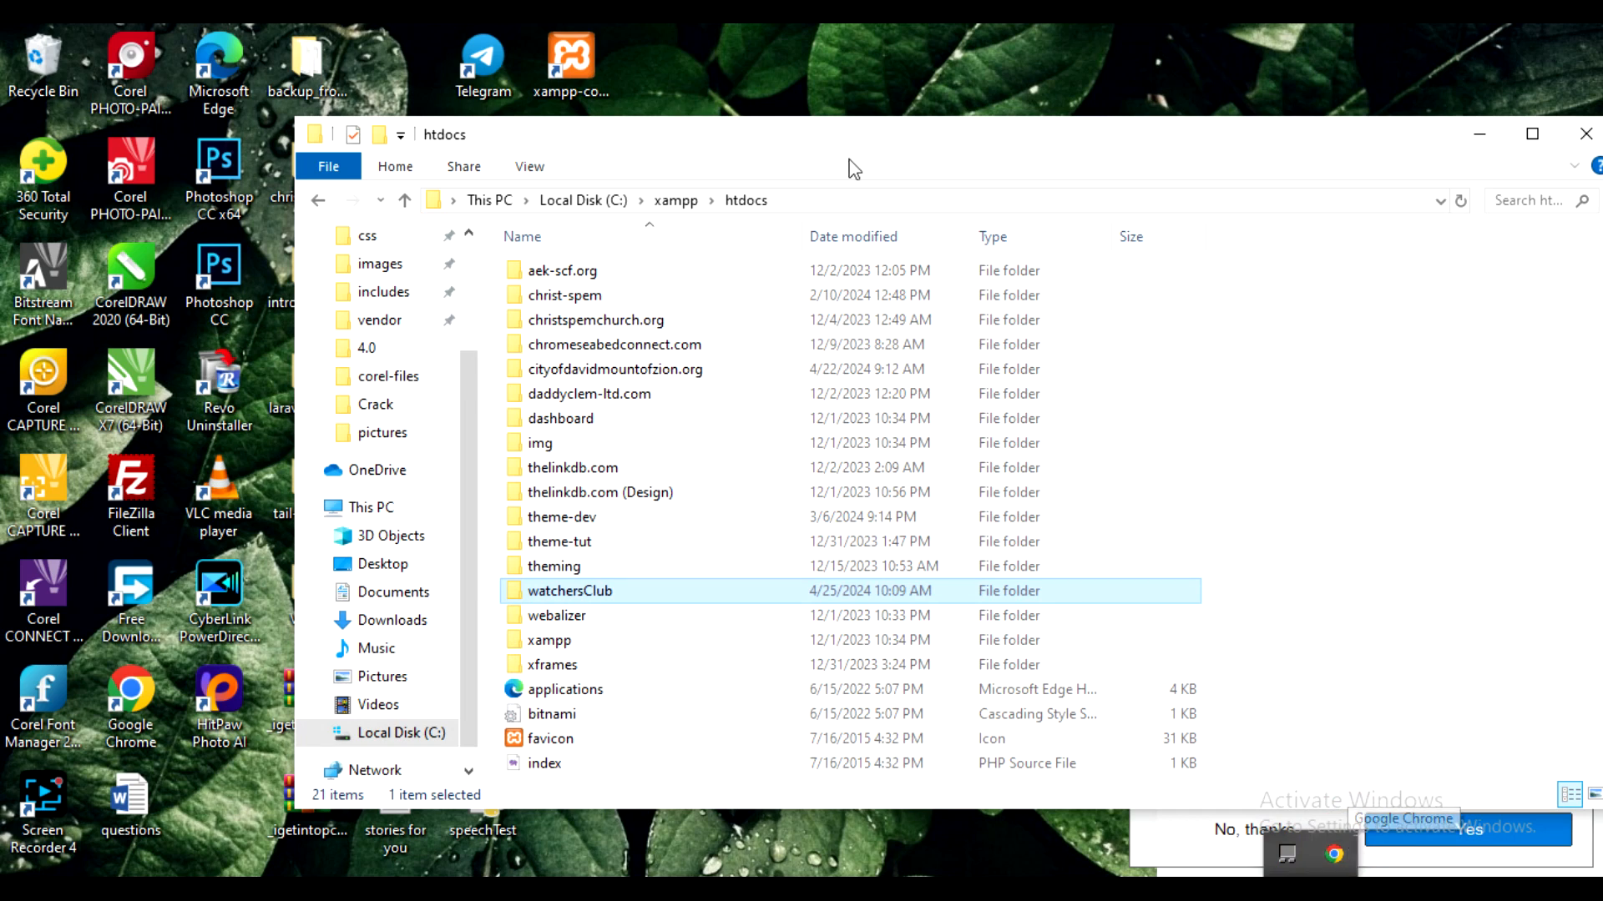
# - Relaunch XAMPP, start Apache and MySQL, and return to Chrome's watchersClub page
pyautogui.click(584, 46)
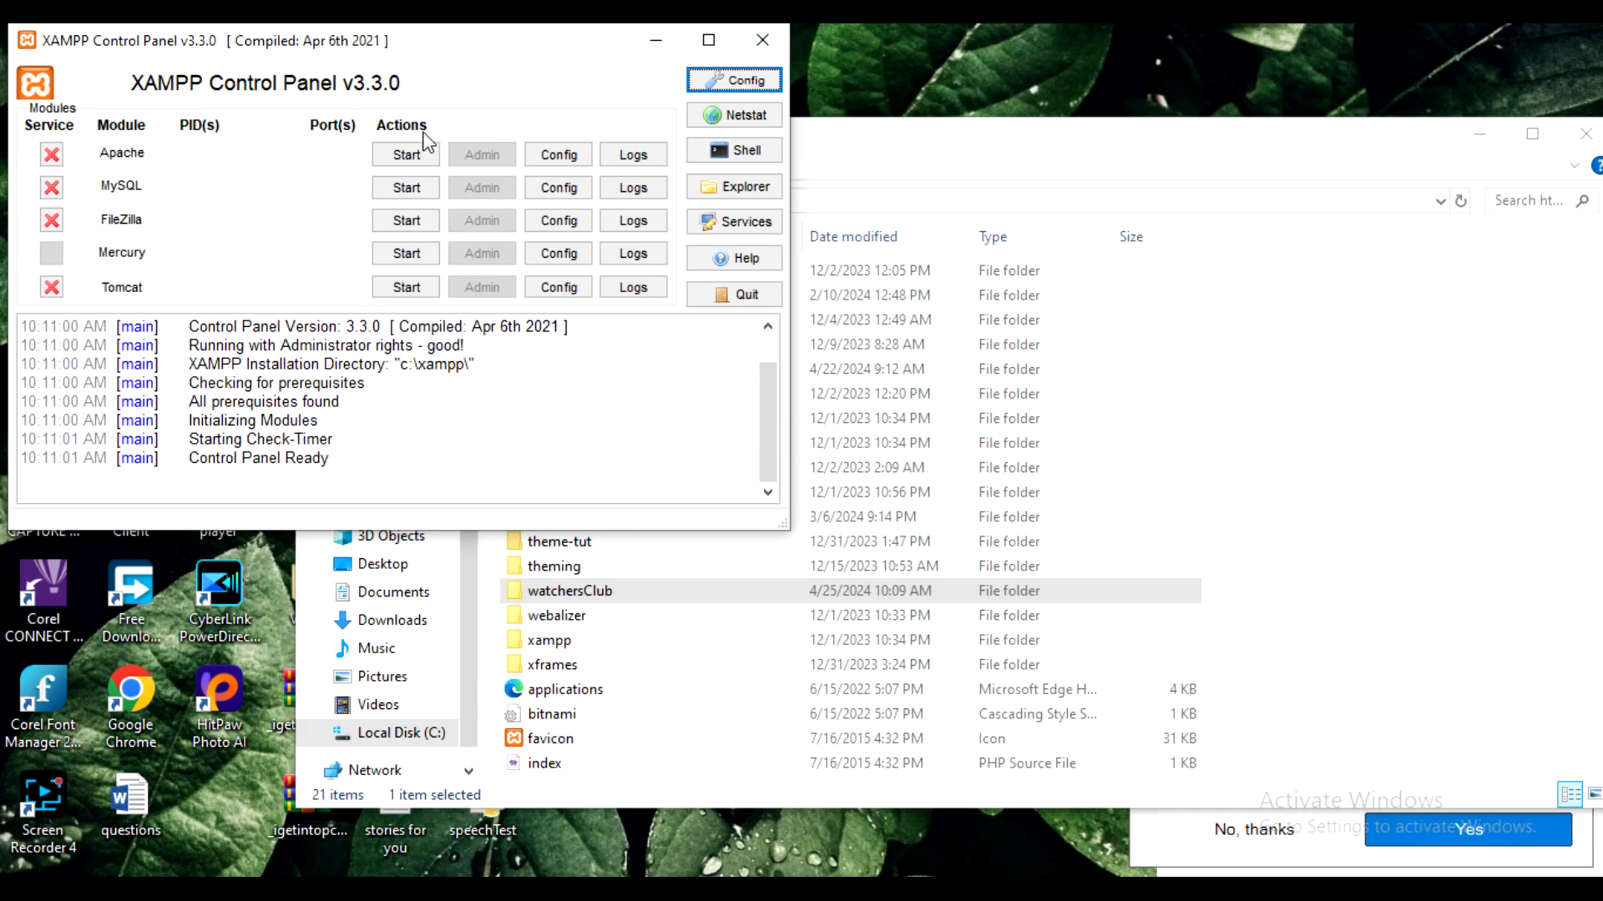
pyautogui.click(406, 154)
pyautogui.click(407, 187)
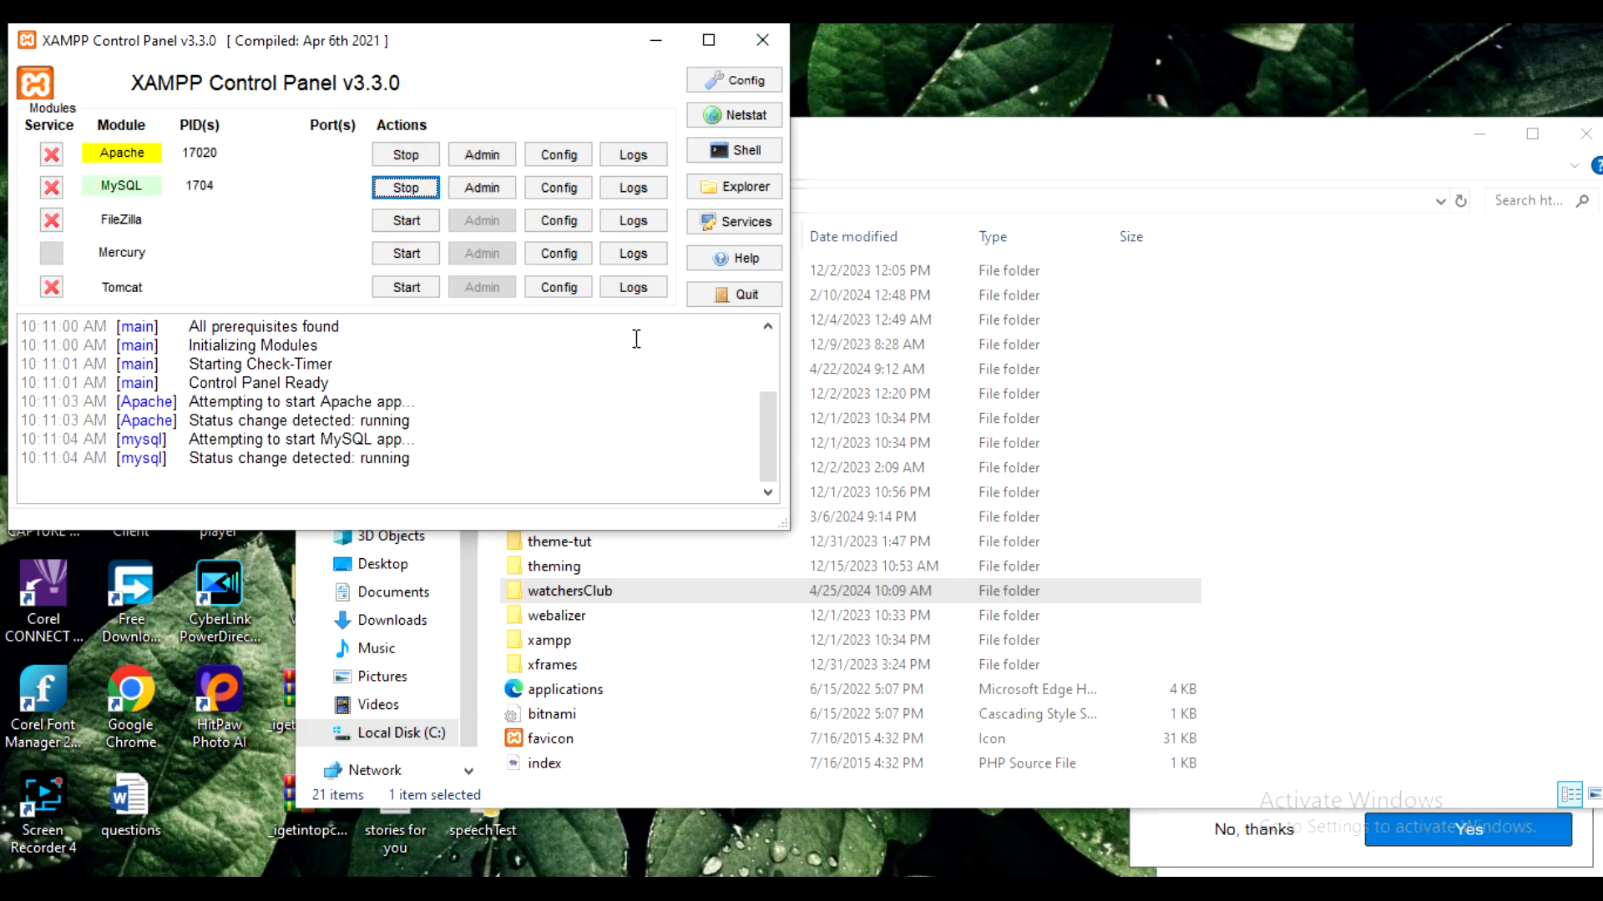
pyautogui.moveTo(769, 889)
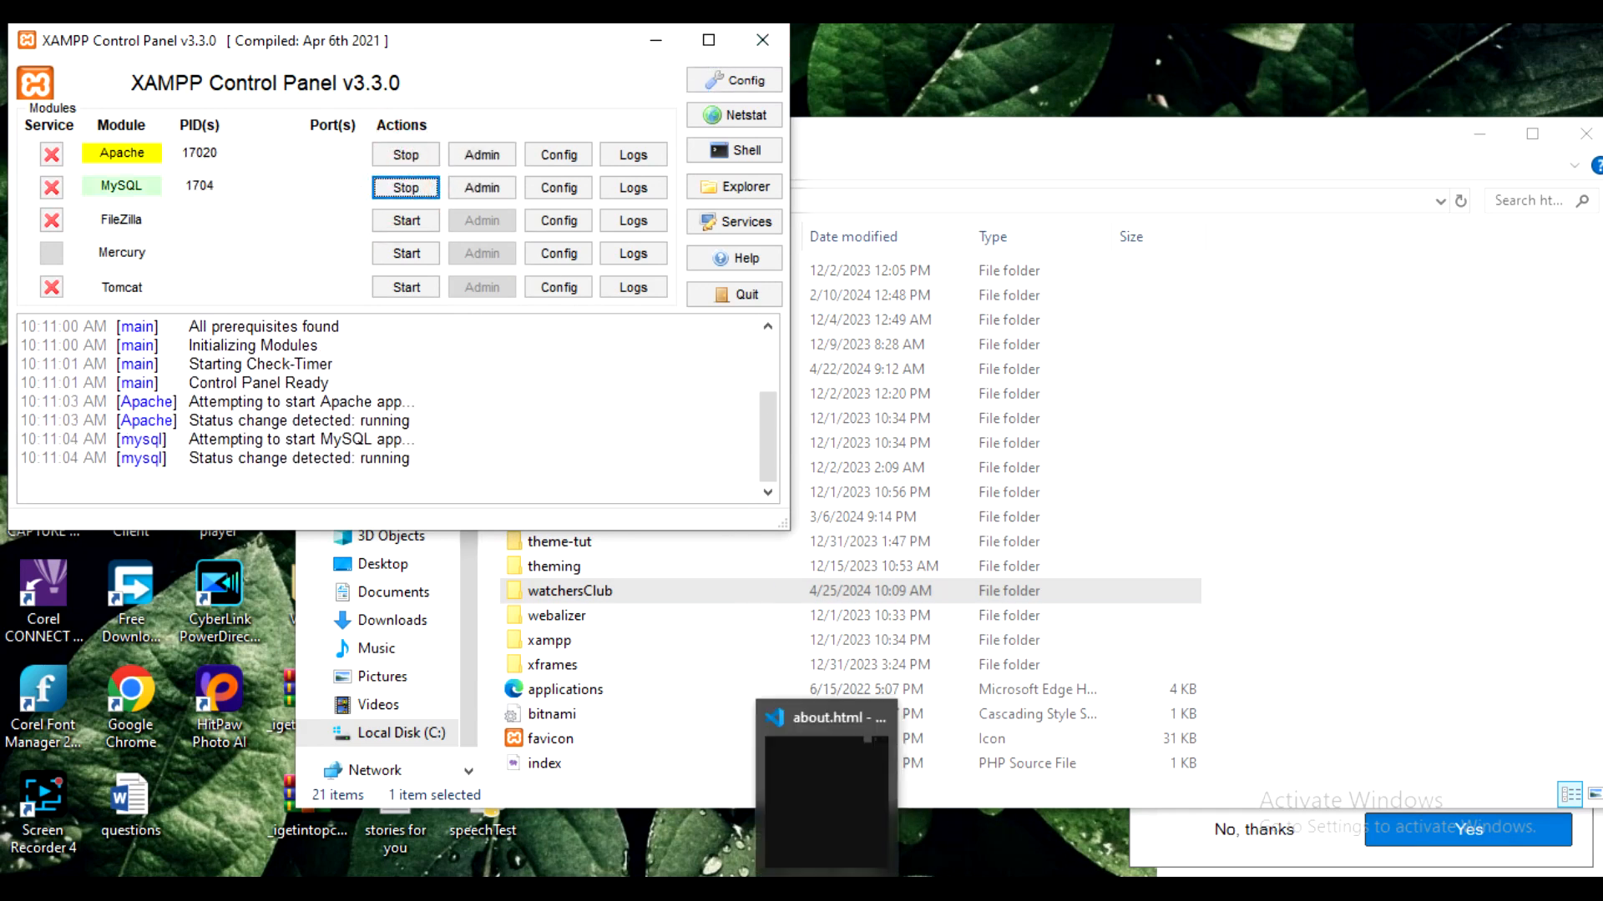
pyautogui.click(769, 805)
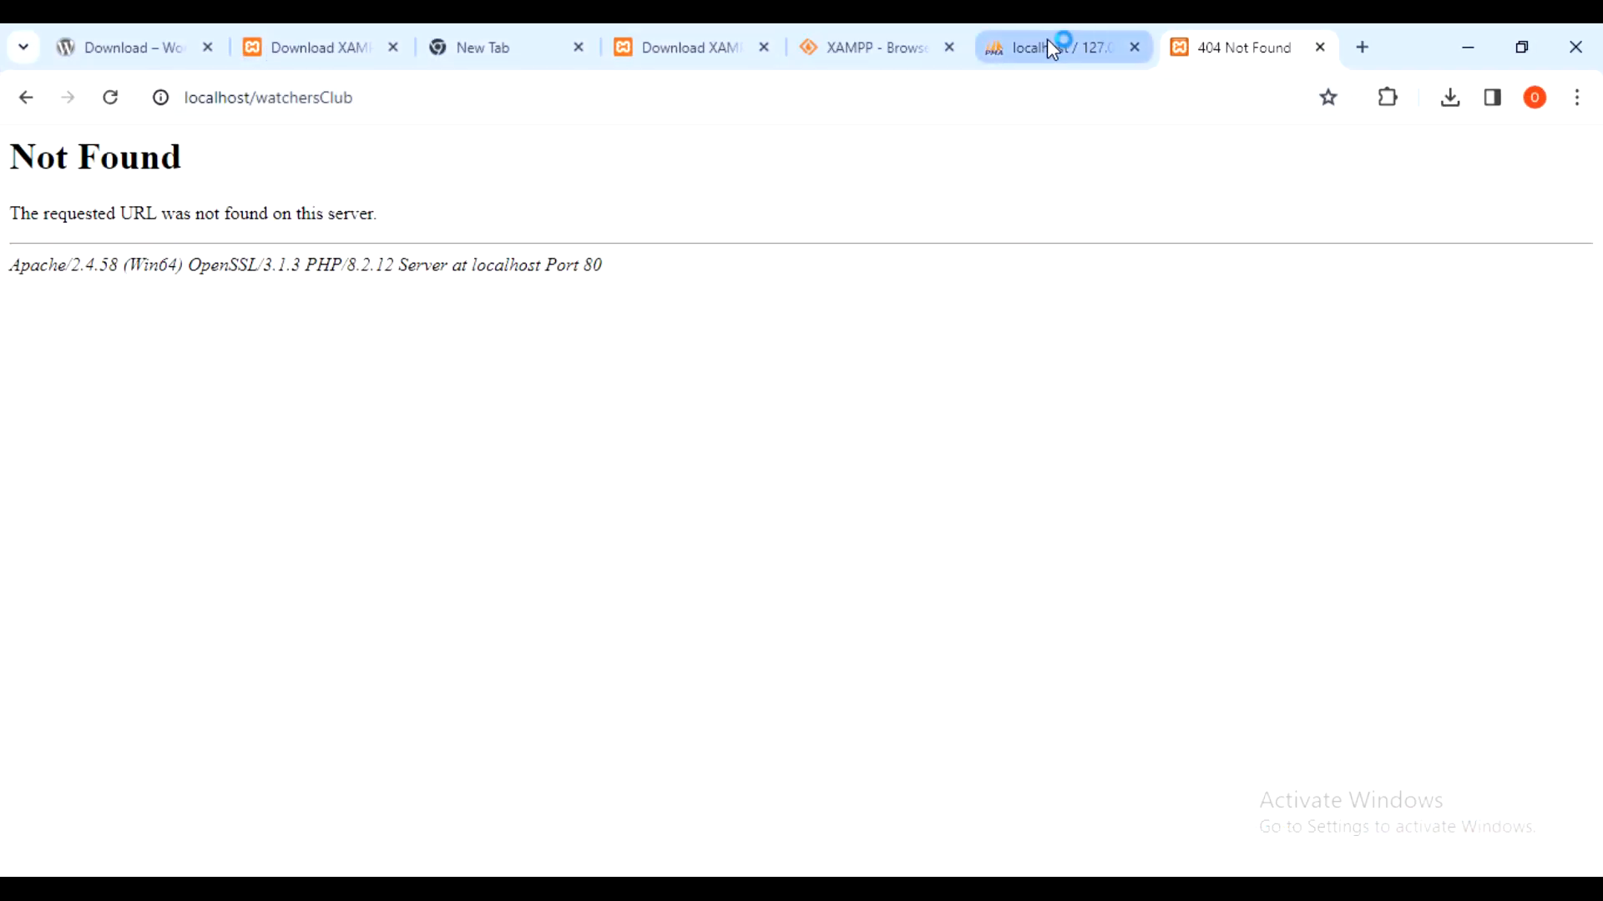
pyautogui.click(457, 96)
# - Reload localhost/watchersClub to launch the WordPress installer, continuing with English (United States)
pyautogui.click(612, 99)
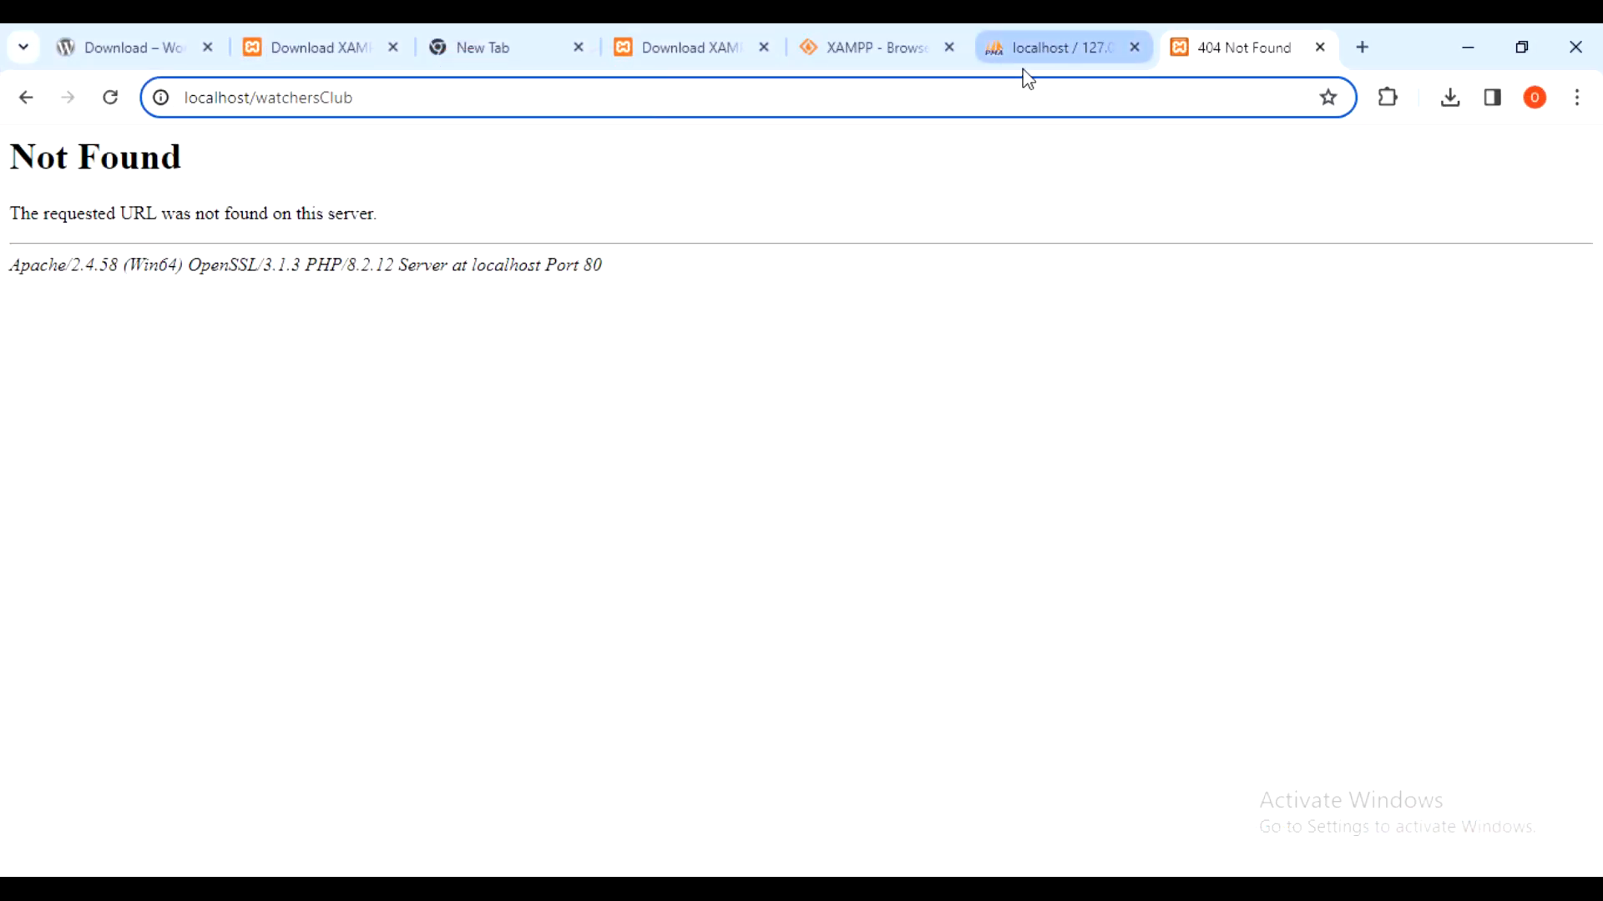
pyautogui.press('Return')
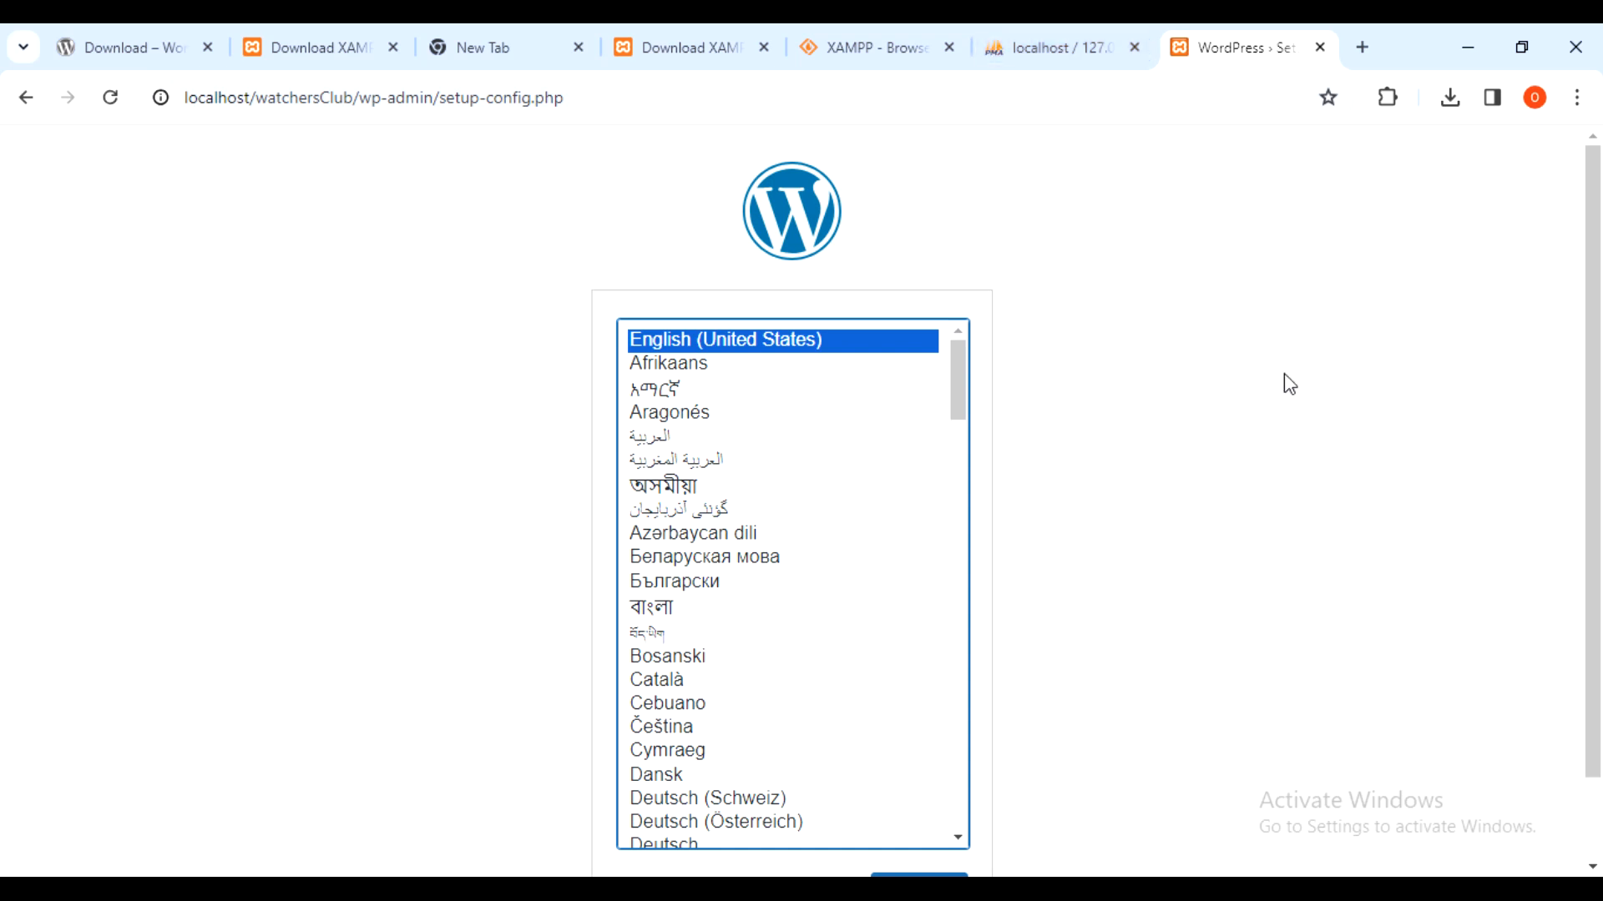
pyautogui.moveTo(1600, 234); pyautogui.dragTo(1601, 290)
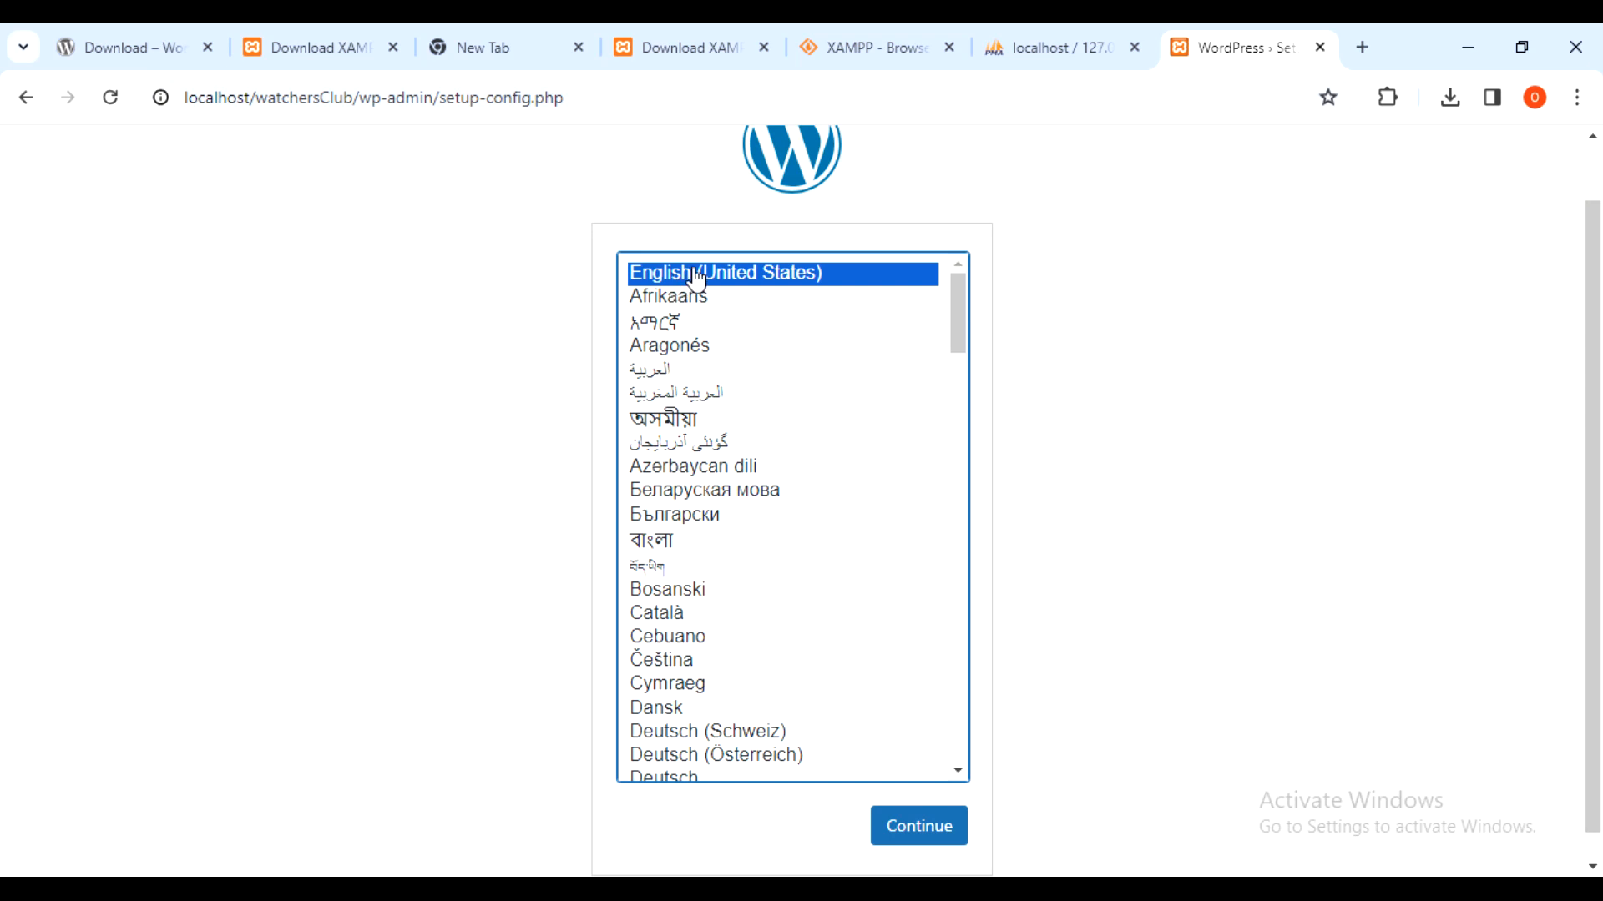
pyautogui.moveTo(919, 805)
pyautogui.click(928, 829)
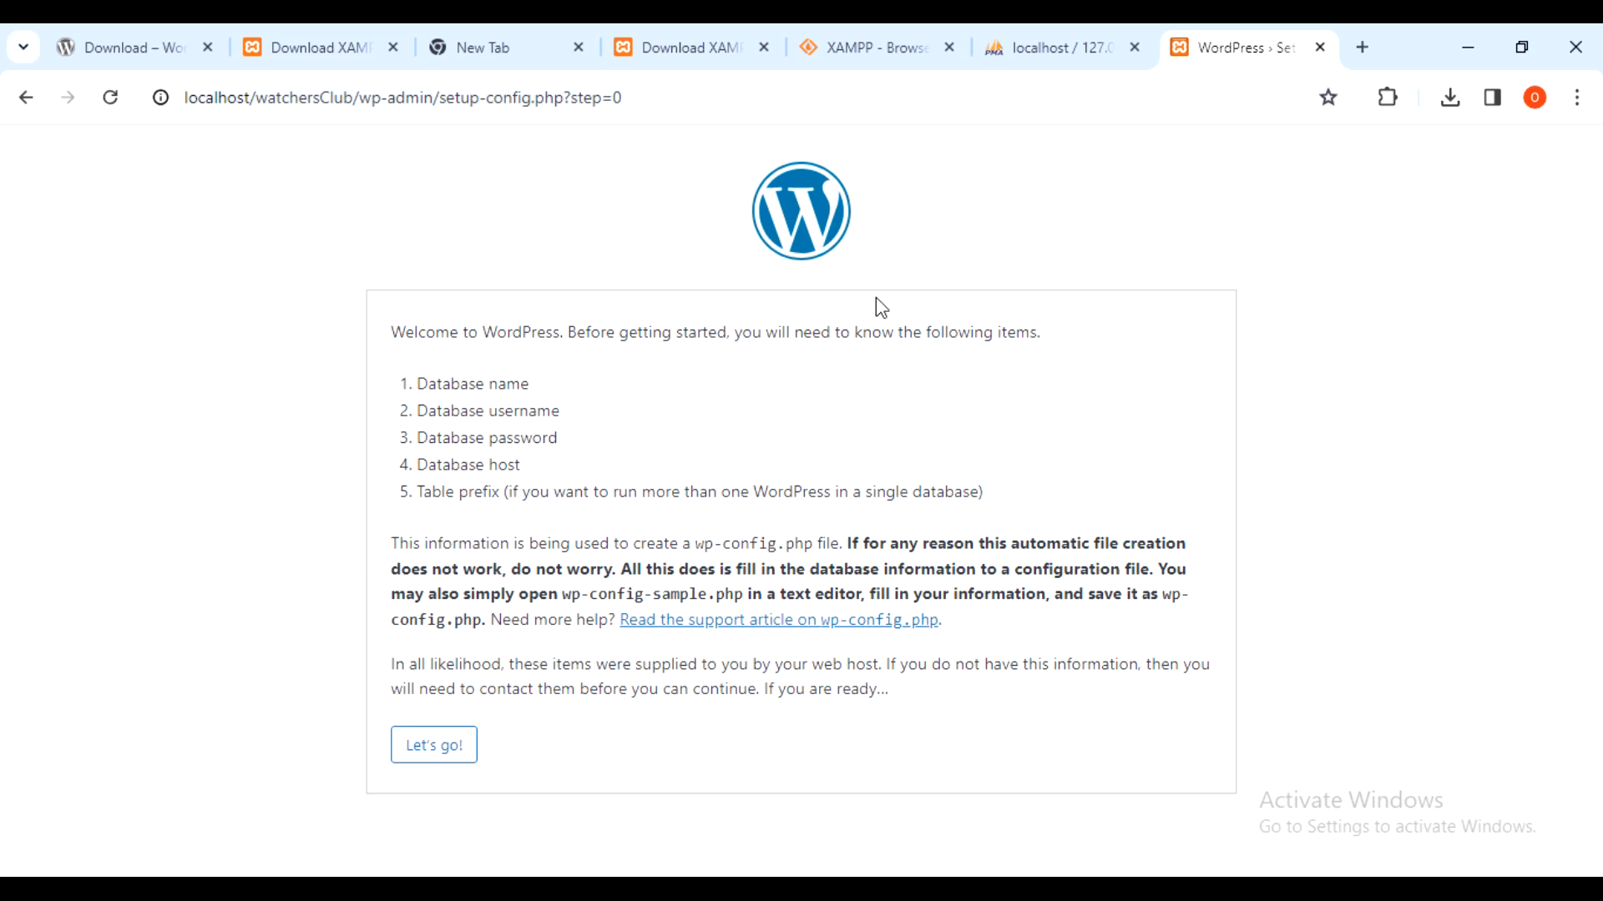
# - Review the required database name, username, password and host, then proceed with Let's go!
pyautogui.click(532, 383)
pyautogui.moveTo(400, 411); pyautogui.dragTo(420, 385)
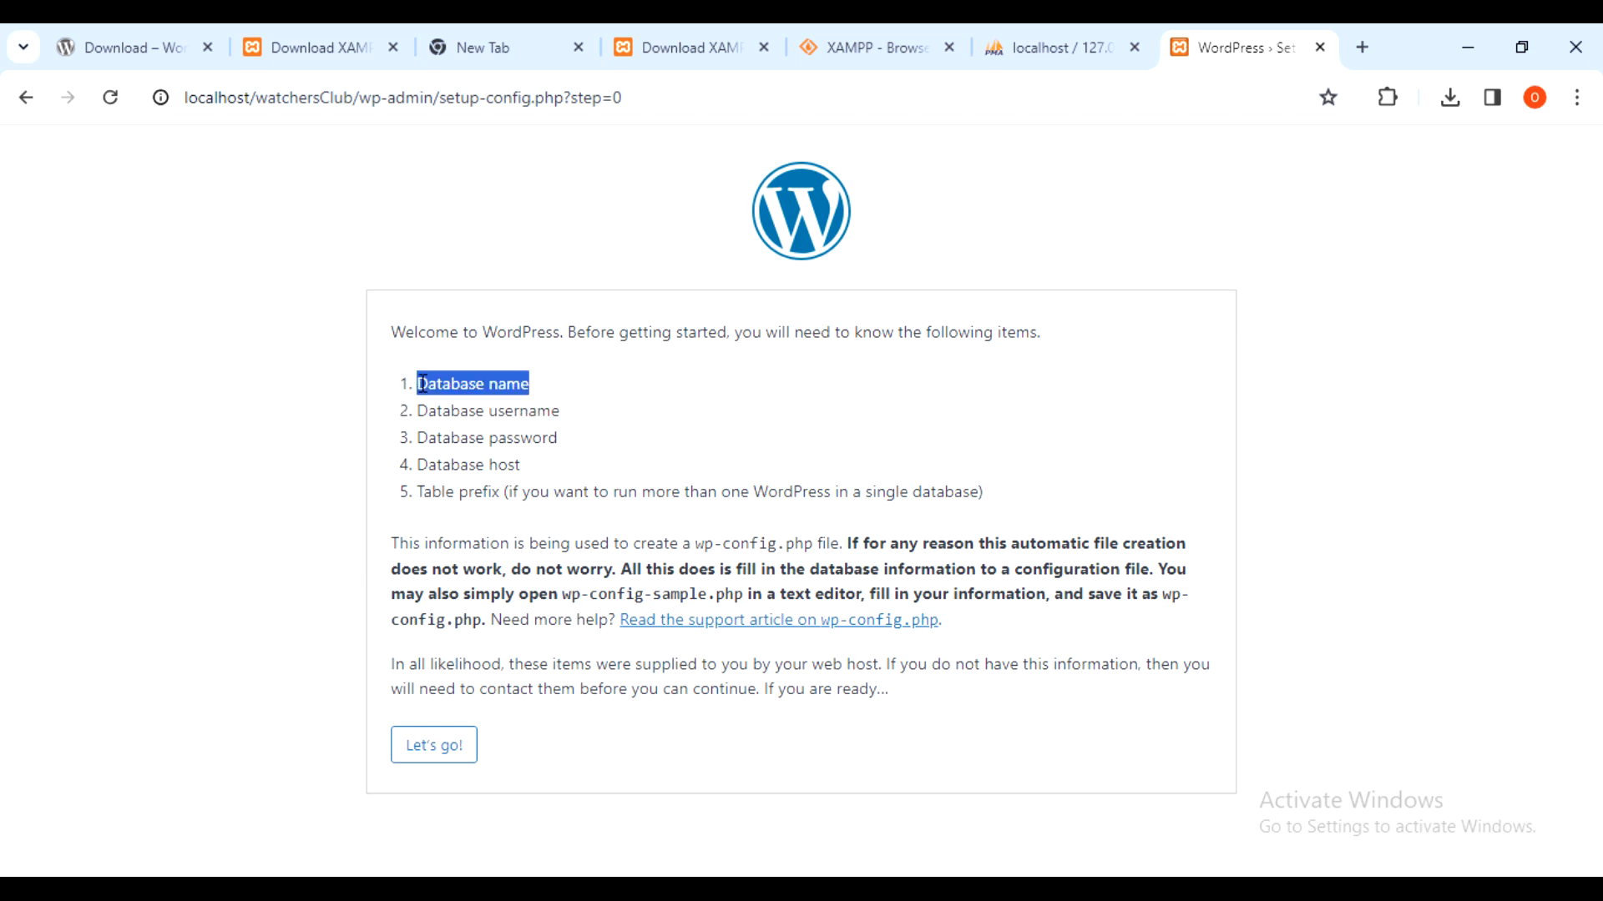
pyautogui.moveTo(566, 412); pyautogui.dragTo(406, 426)
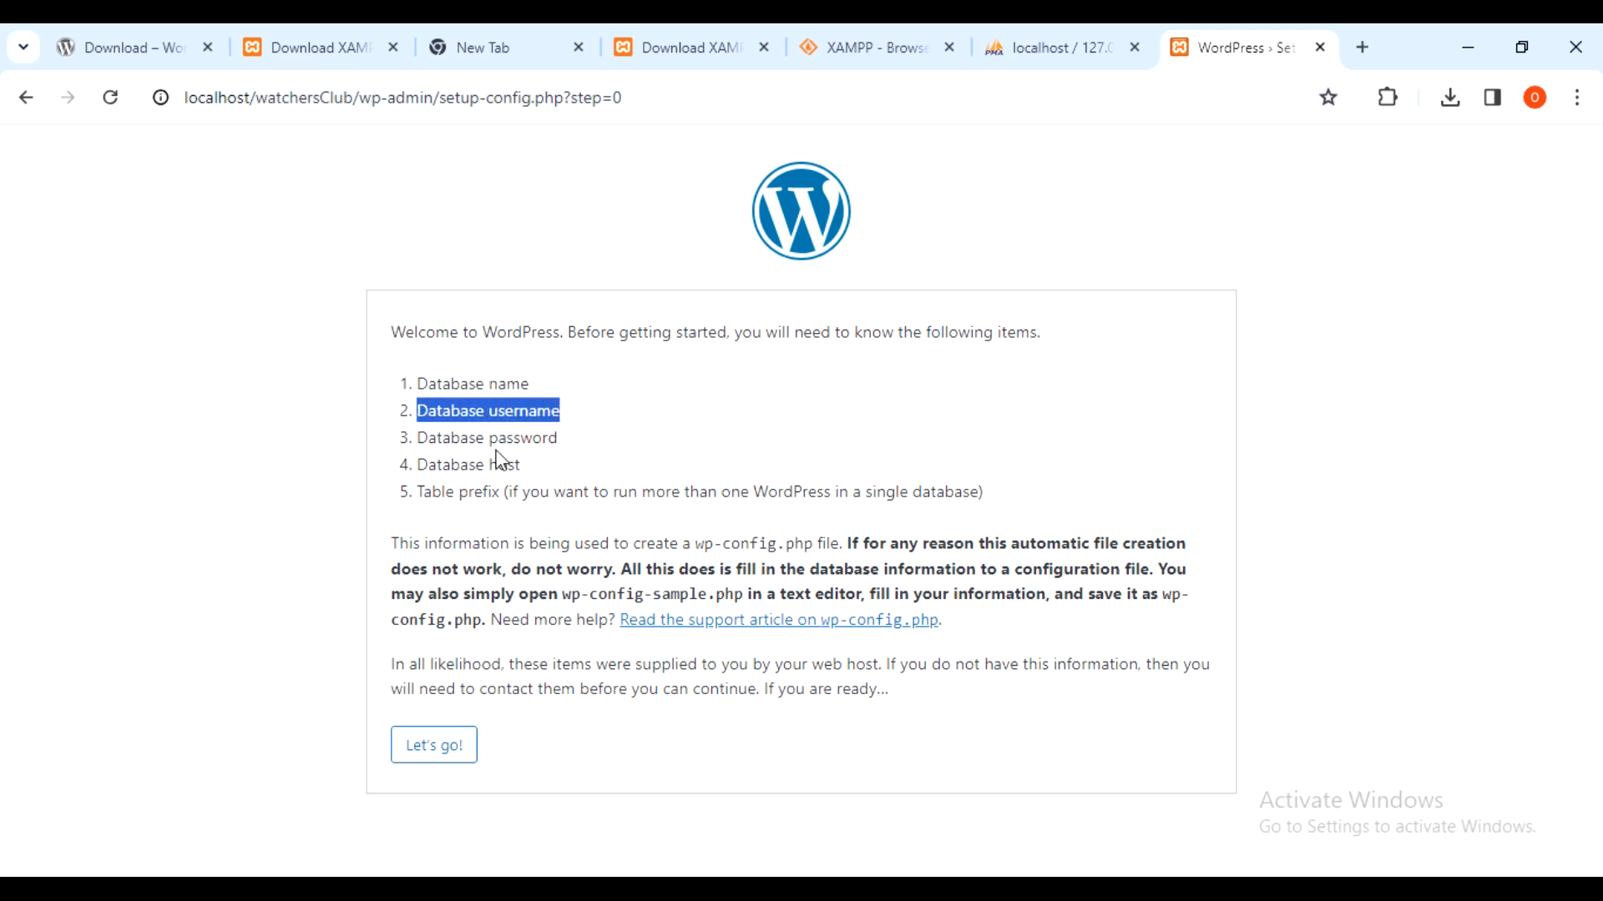
pyautogui.moveTo(558, 438); pyautogui.dragTo(413, 442)
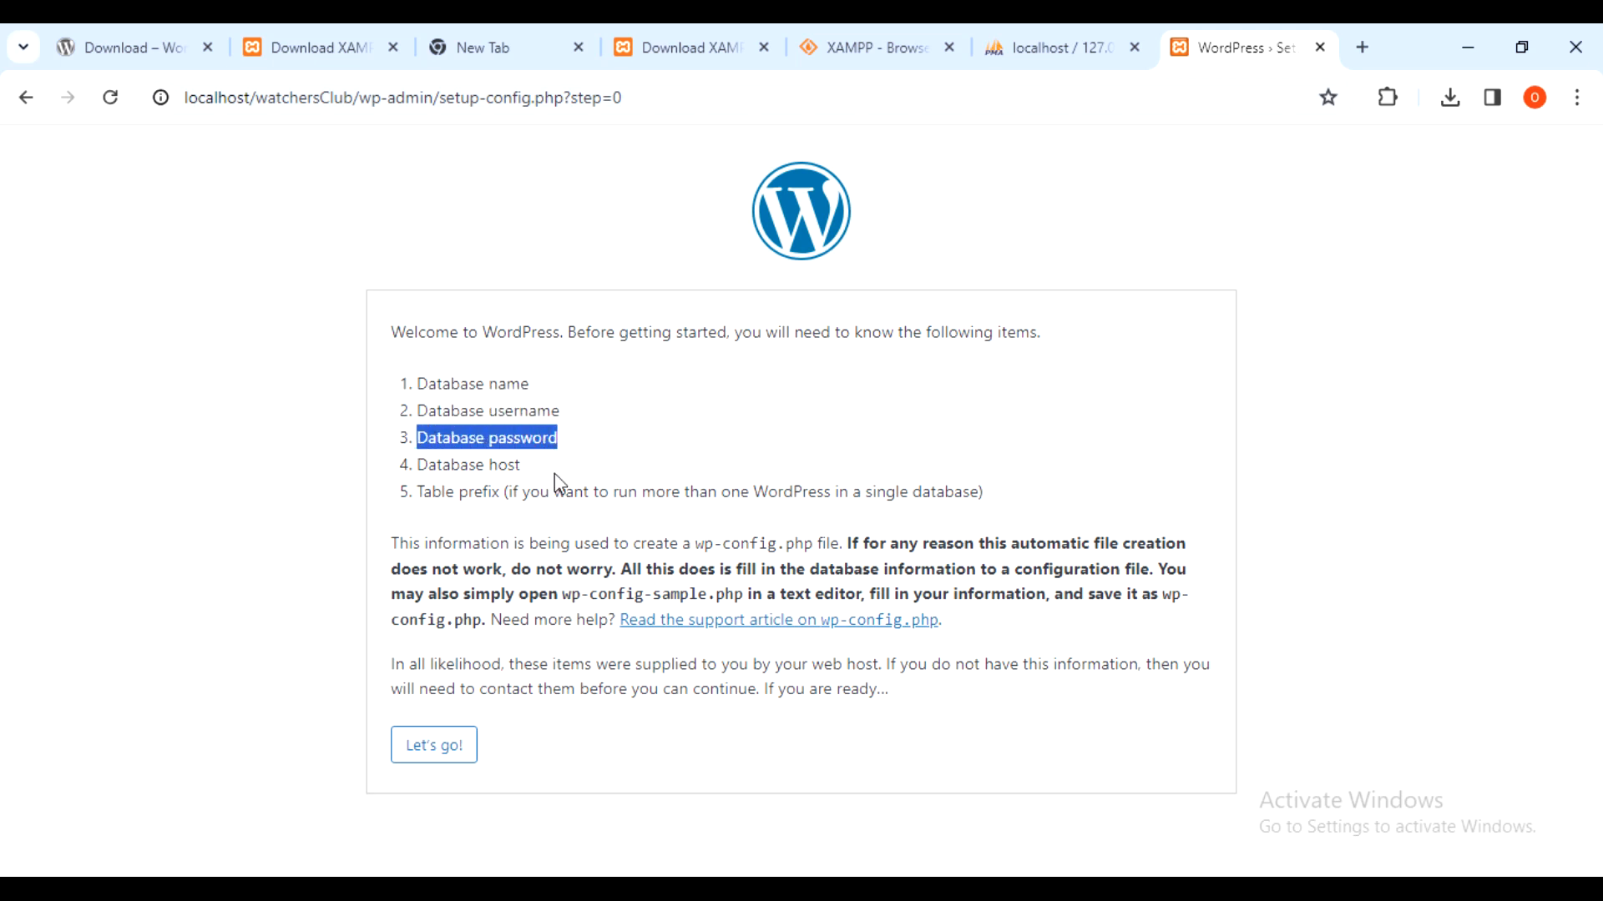
pyautogui.moveTo(523, 465); pyautogui.dragTo(347, 467)
pyautogui.click(343, 461)
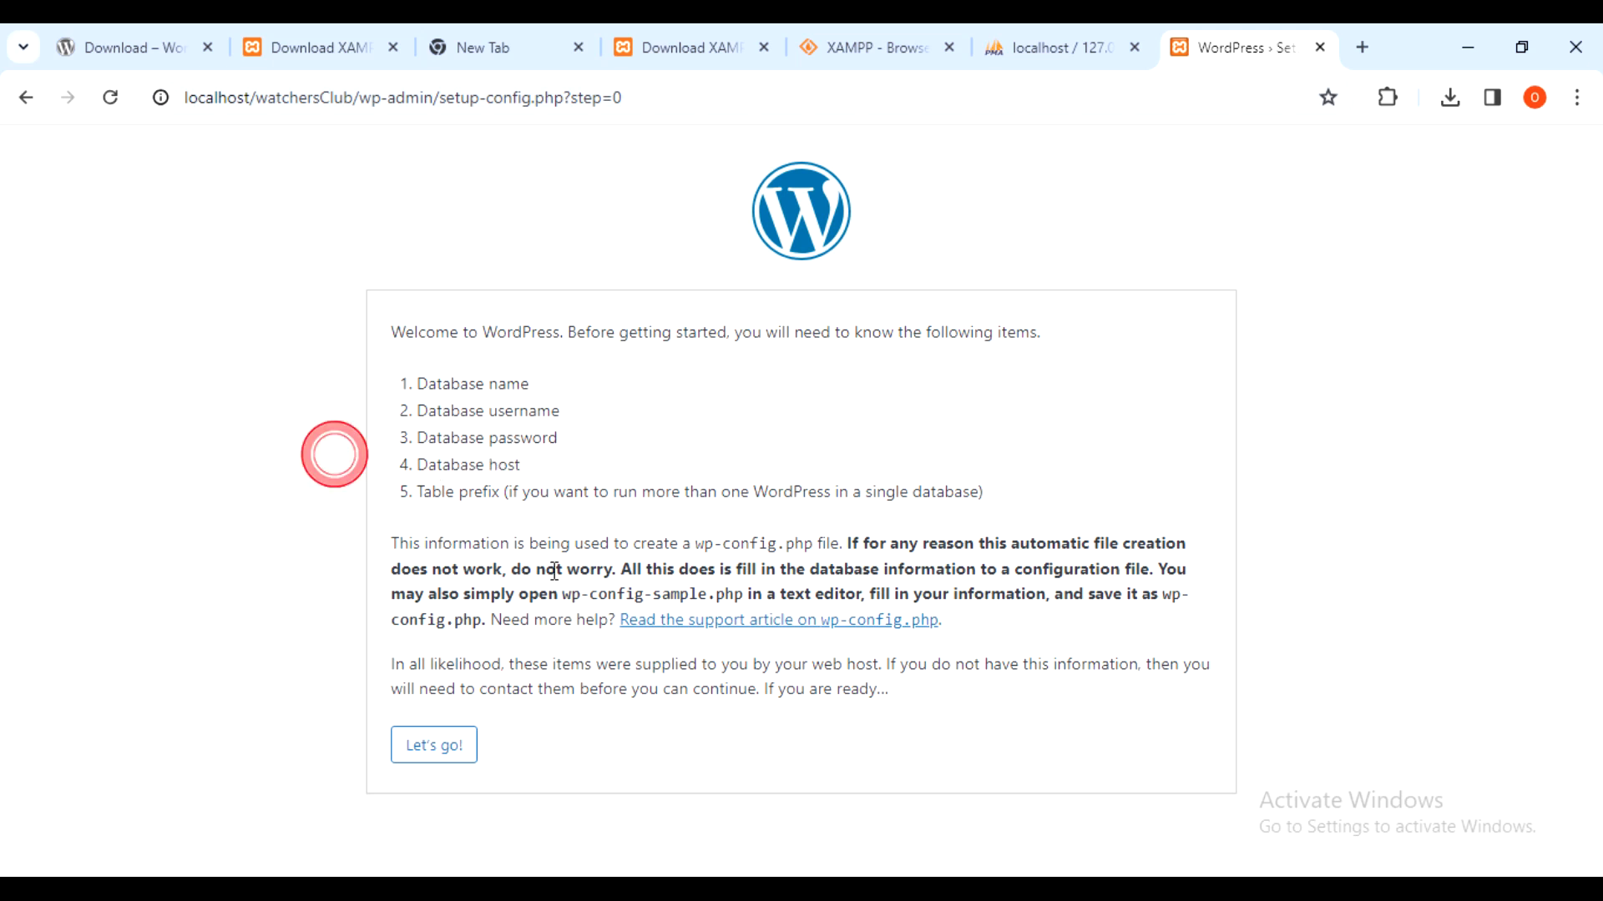
pyautogui.click(433, 761)
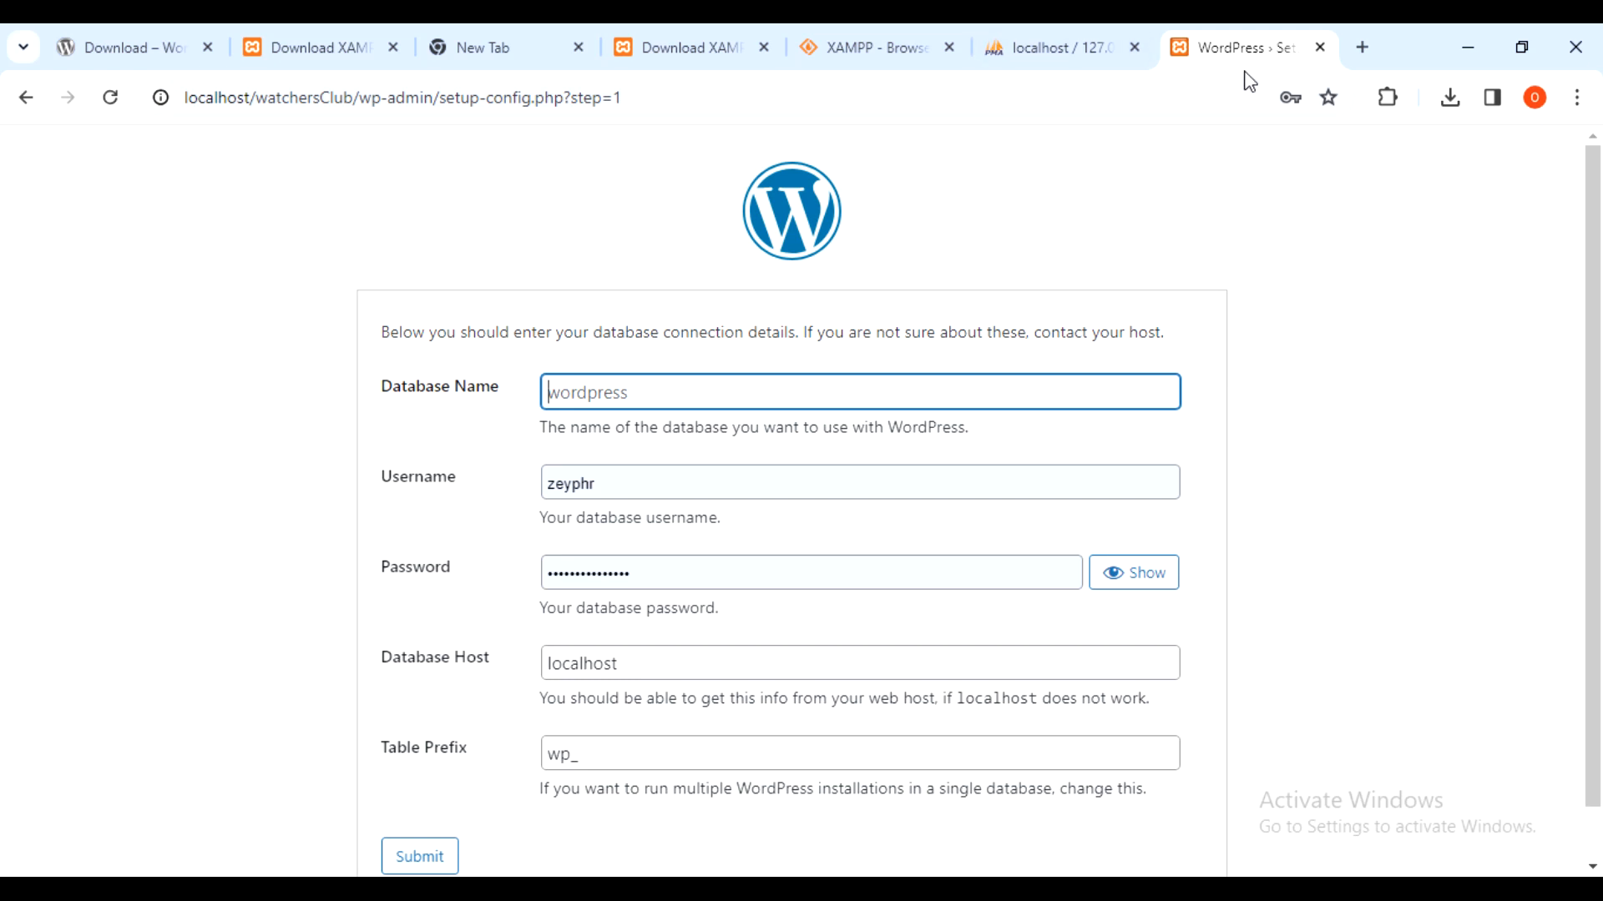
# - Open the watchersclub database in phpMyAdmin to confirm it exists
pyautogui.click(1014, 47)
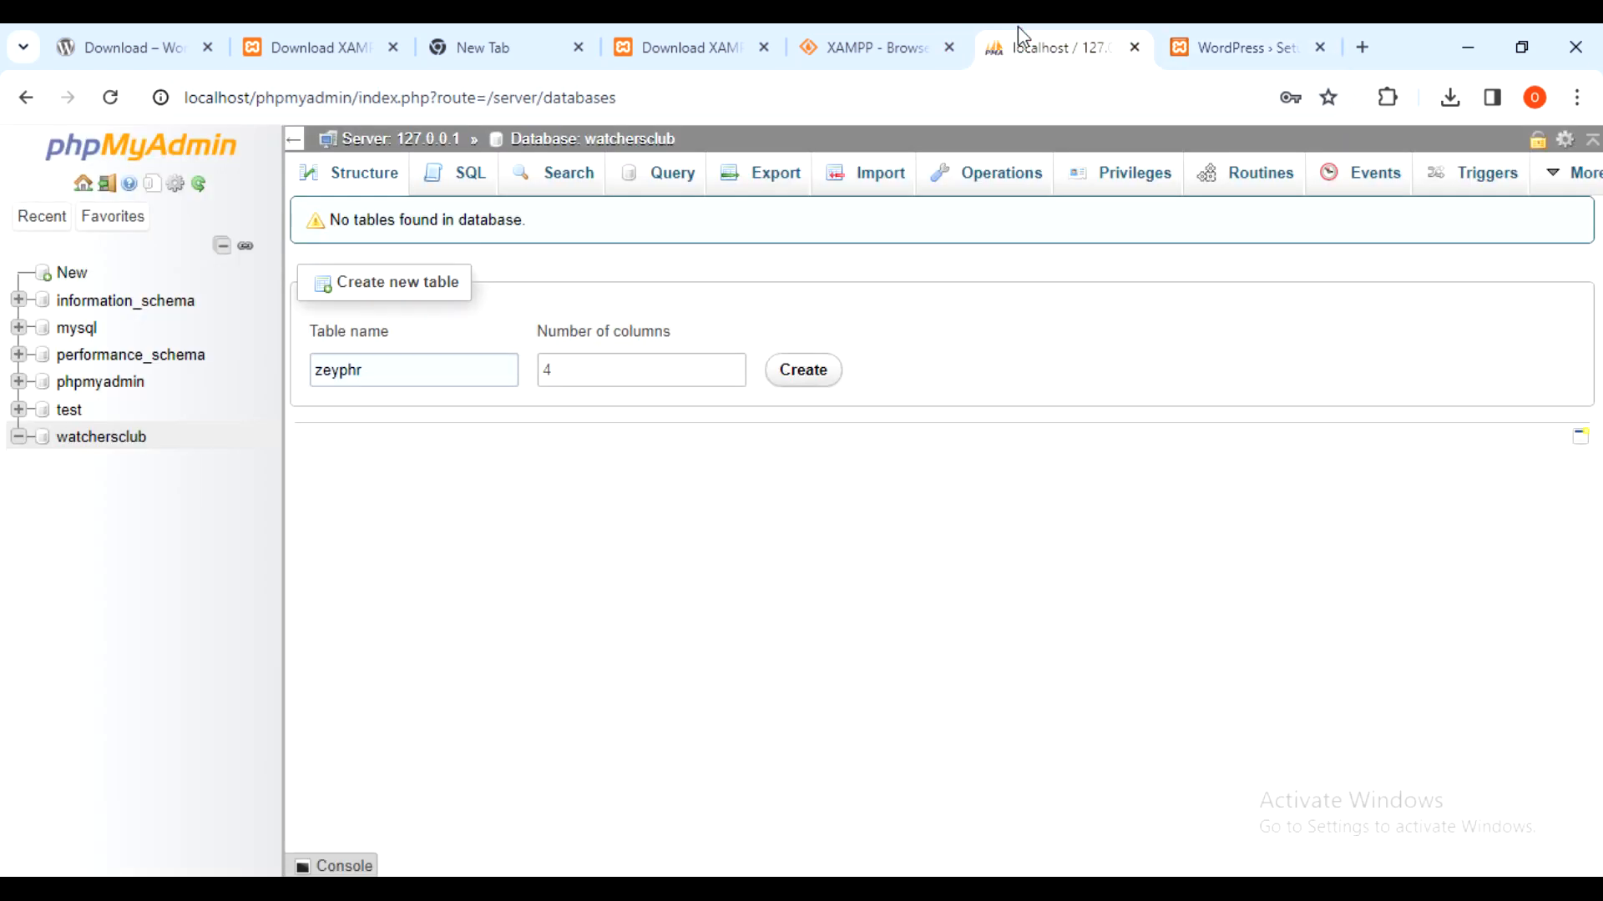
pyautogui.click(78, 438)
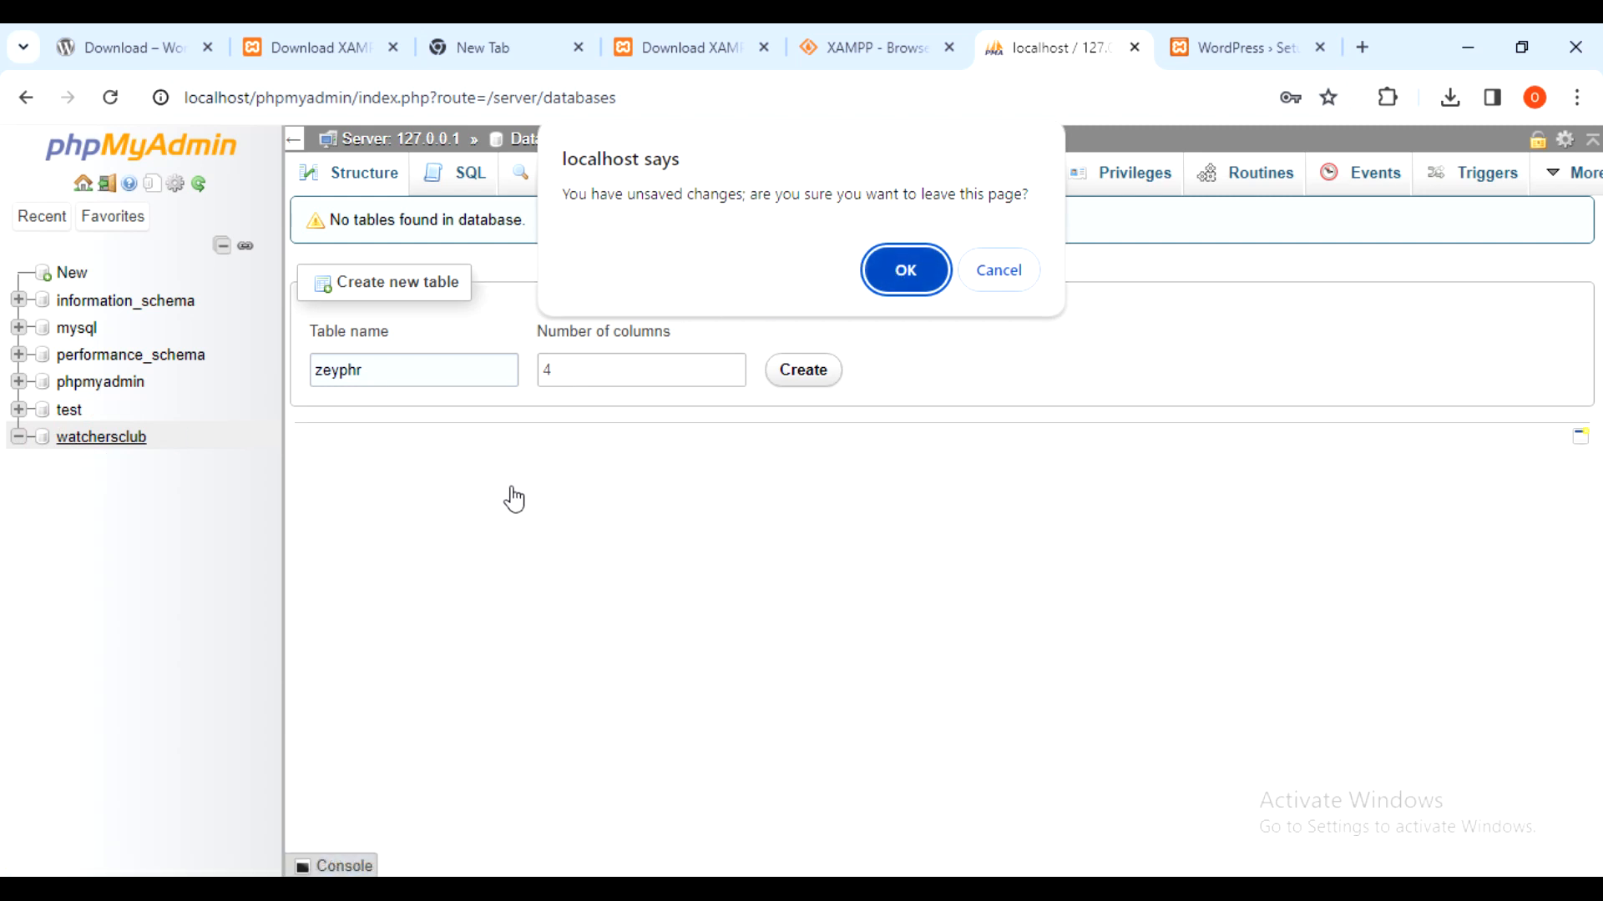
pyautogui.click(924, 263)
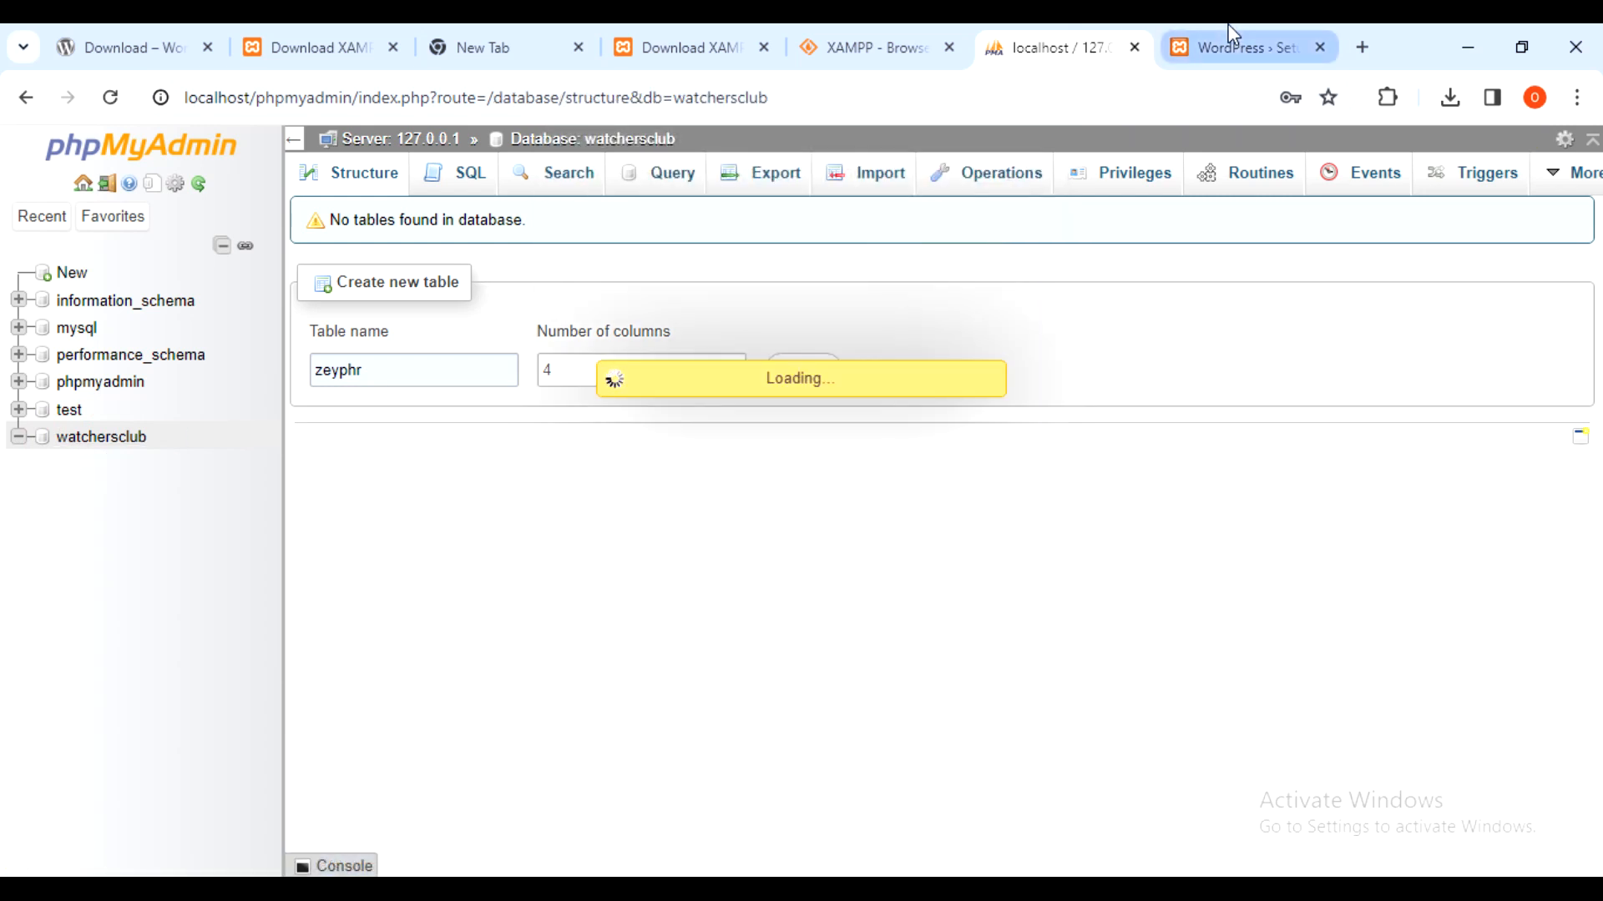
# - Enter watchersclub as the Database Name on the WordPress setup form
pyautogui.click(1230, 33)
pyautogui.write('watchersclub')
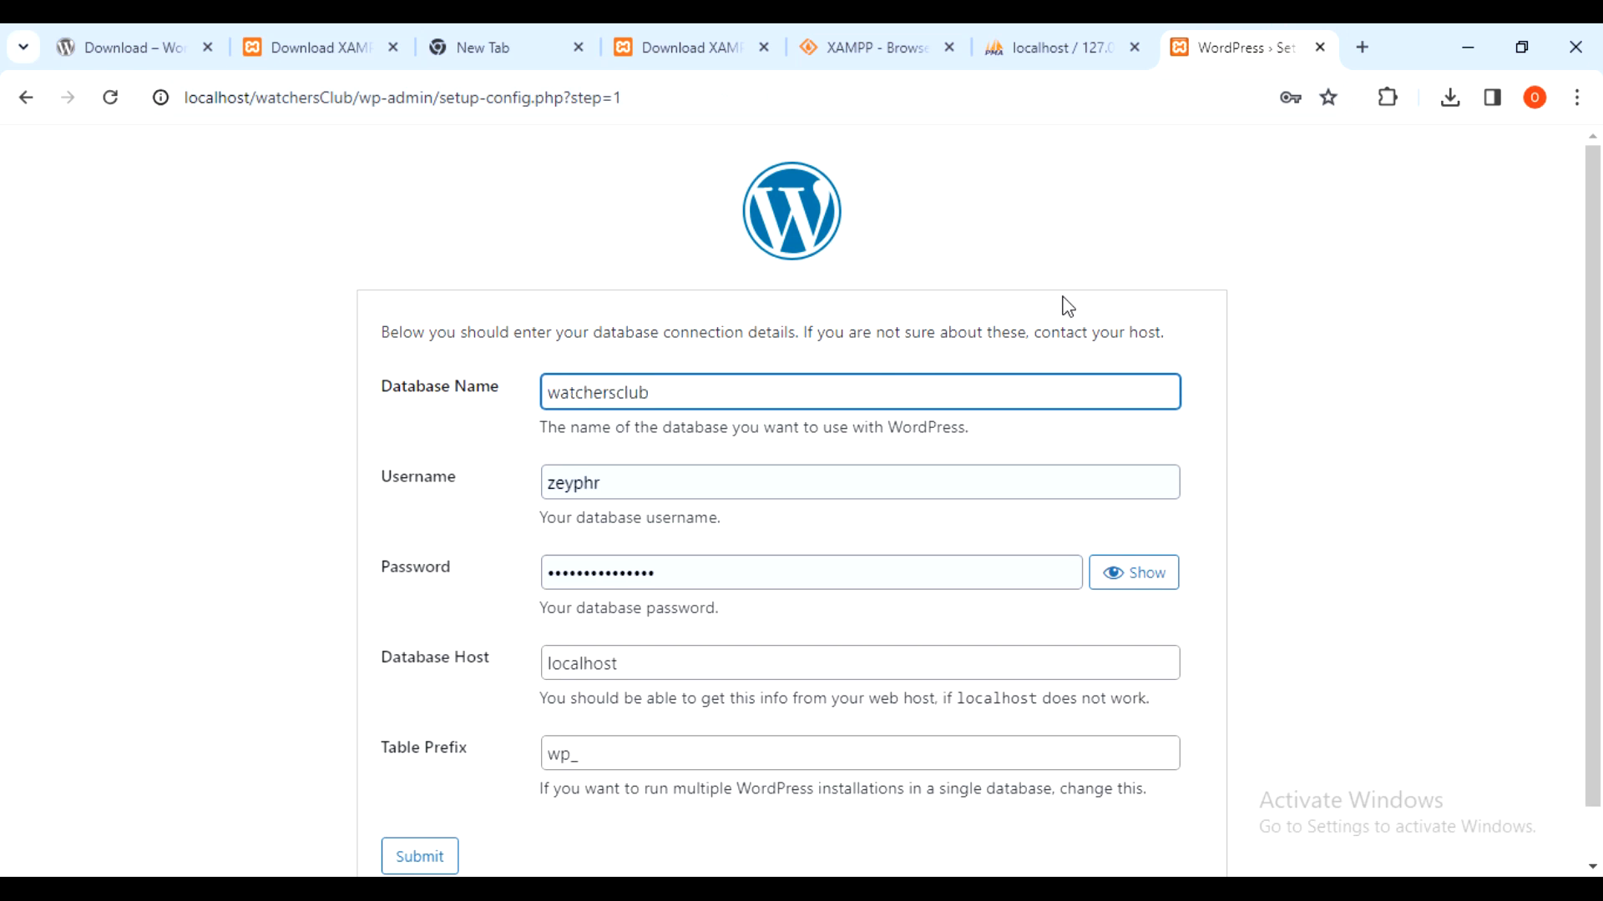
pyautogui.scroll(-2, 1223, 433)
# - Set the database username to root and clear the password field, keeping host localhost
pyautogui.click(859, 594)
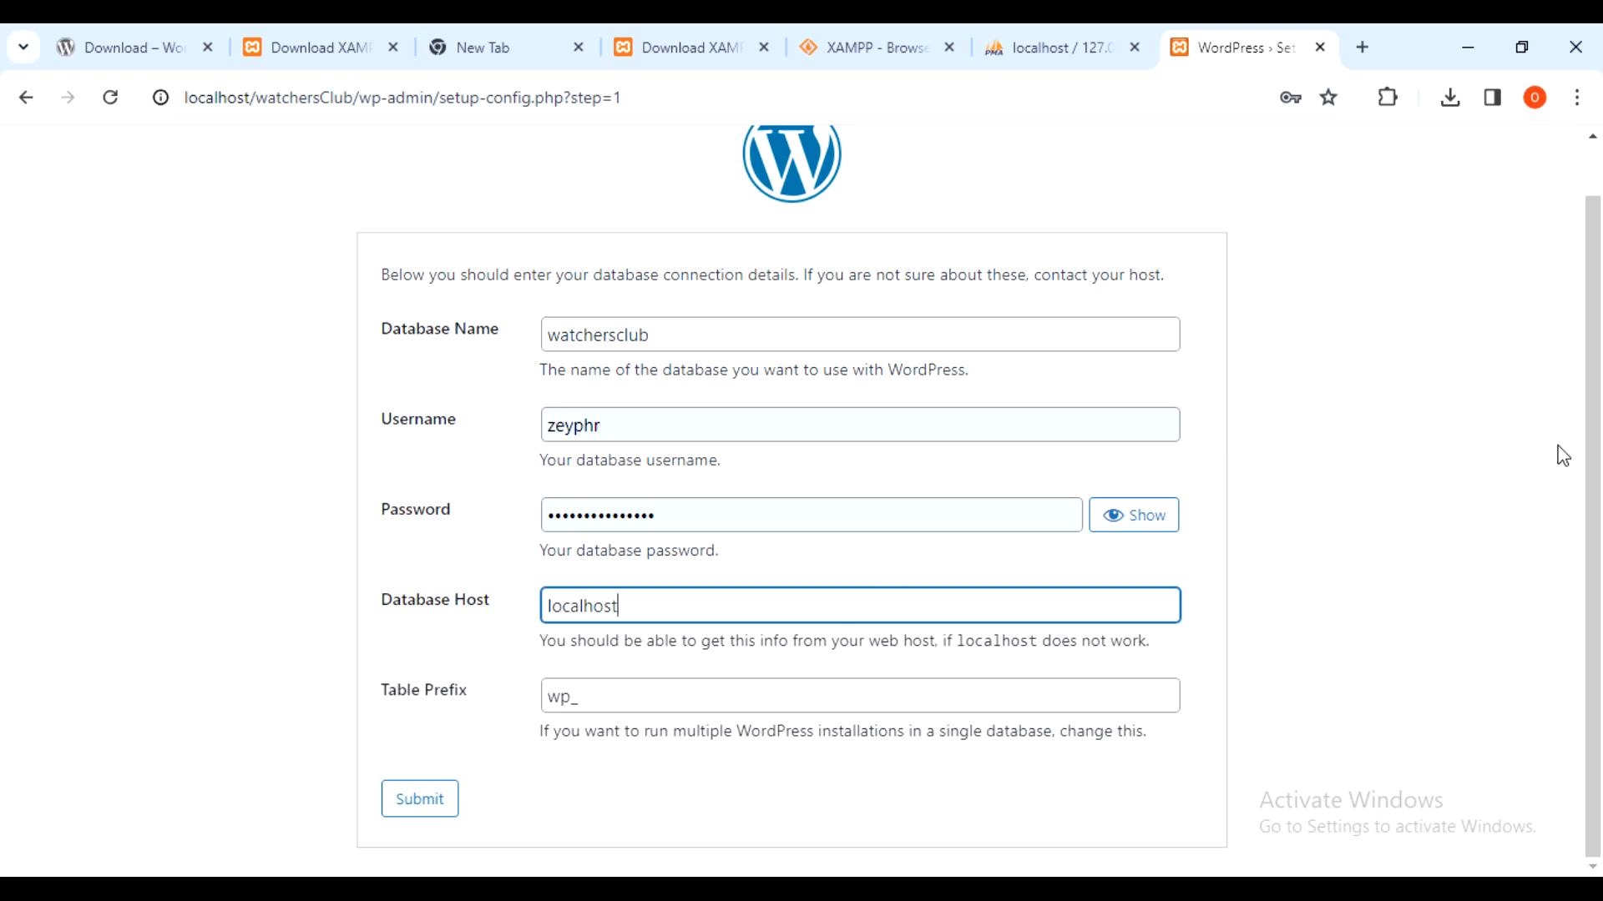
pyautogui.click(1593, 367)
pyautogui.doubleClick(626, 423)
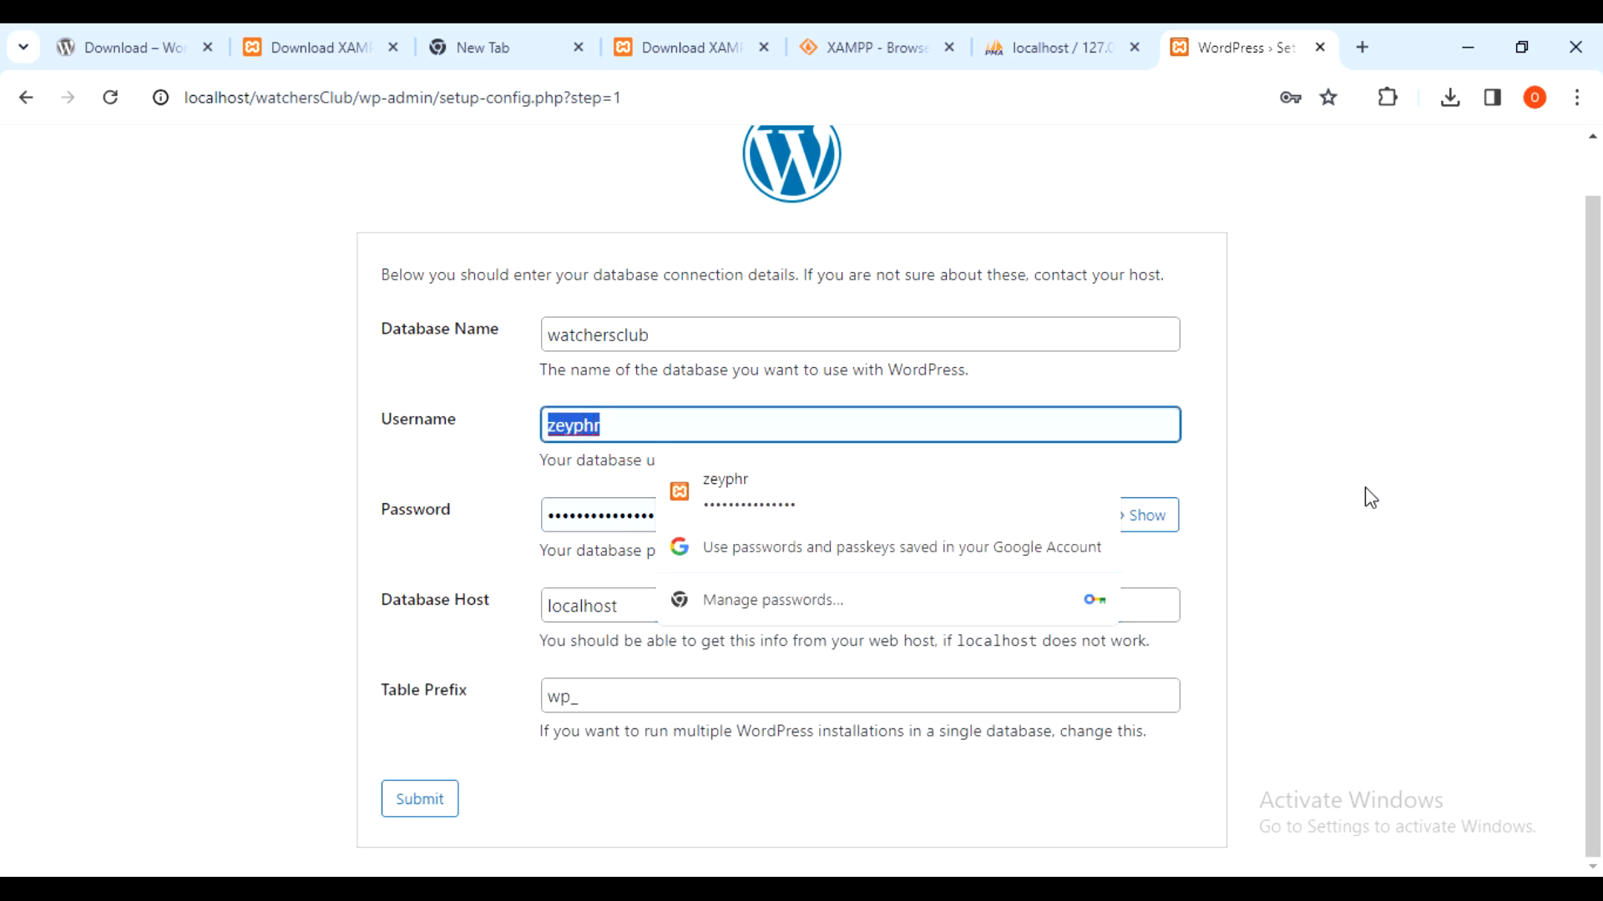
pyautogui.write('root')
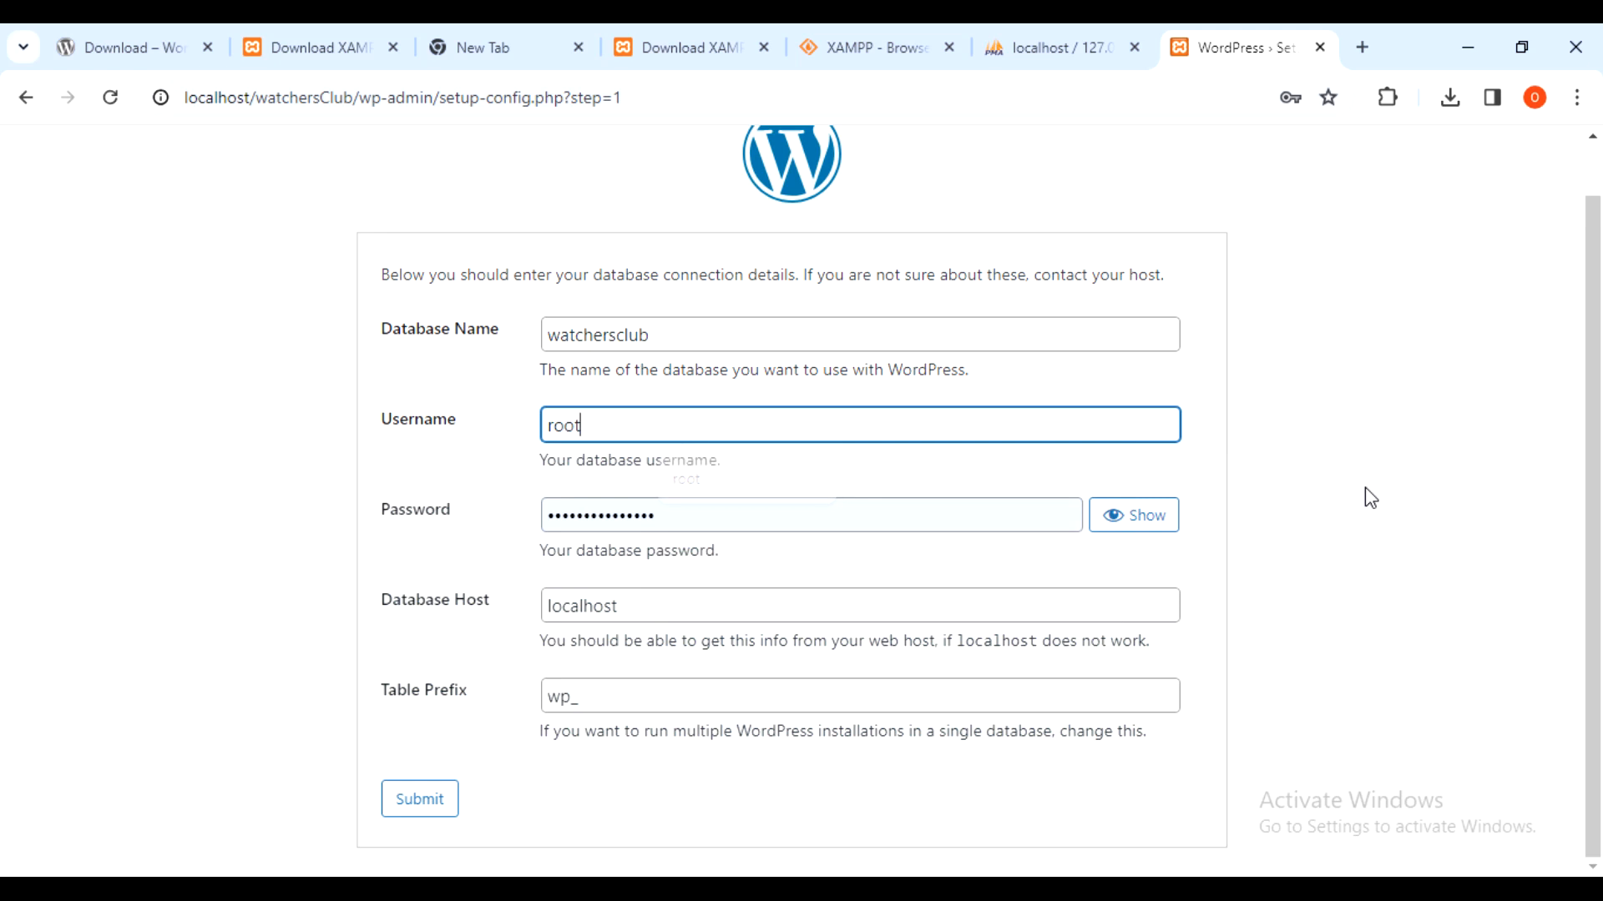
pyautogui.doubleClick(710, 516)
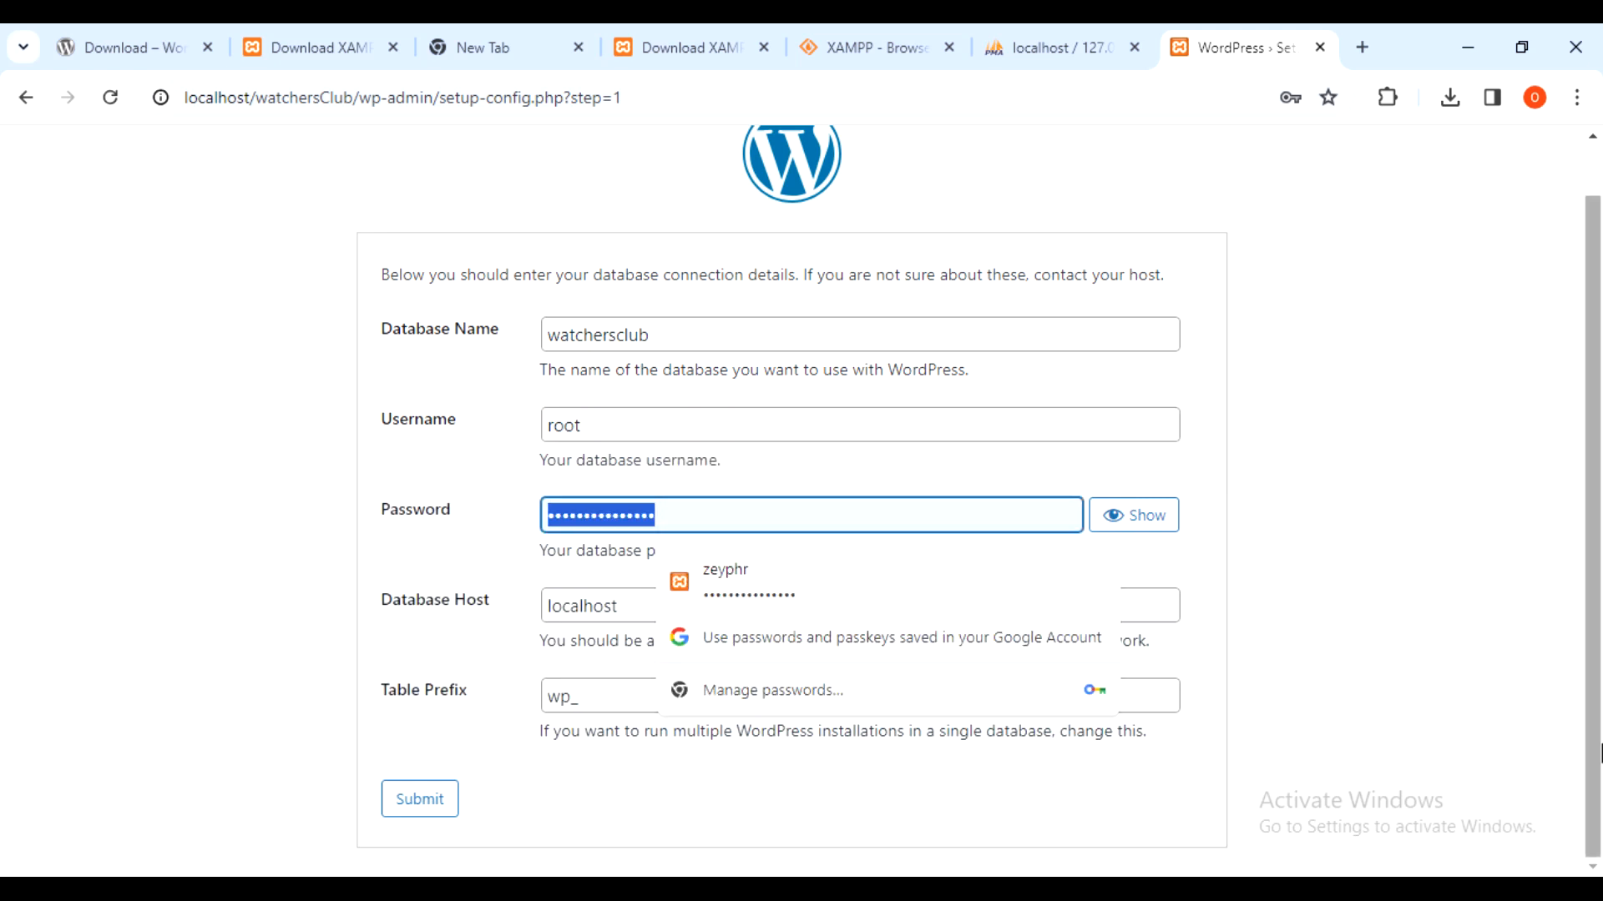
pyautogui.press('BackSpace')
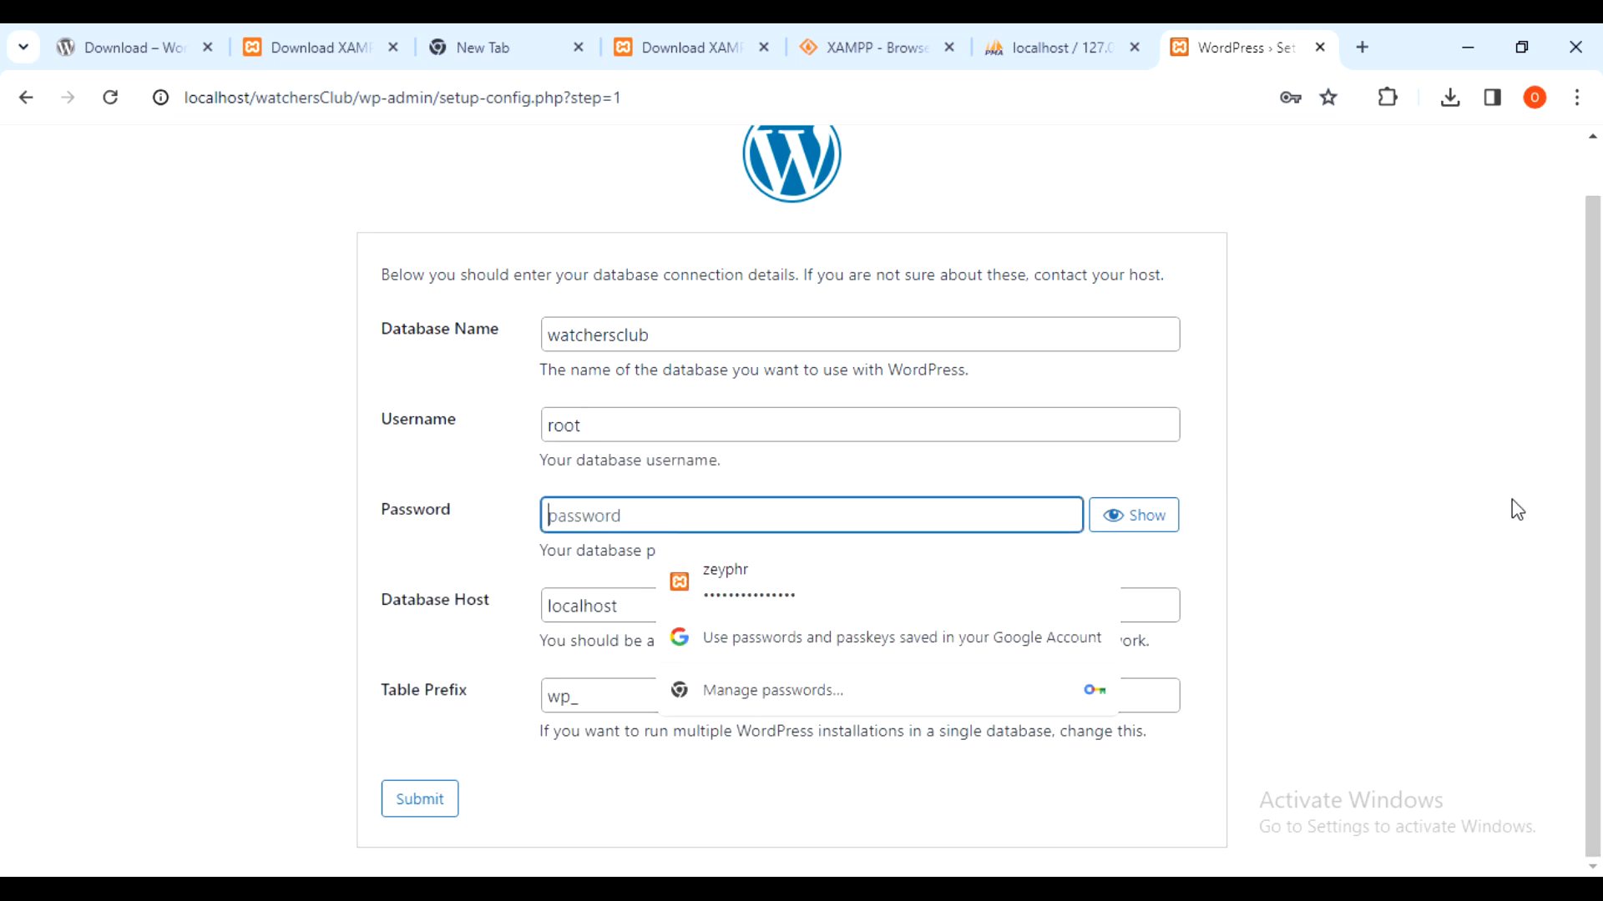
pyautogui.click(1192, 469)
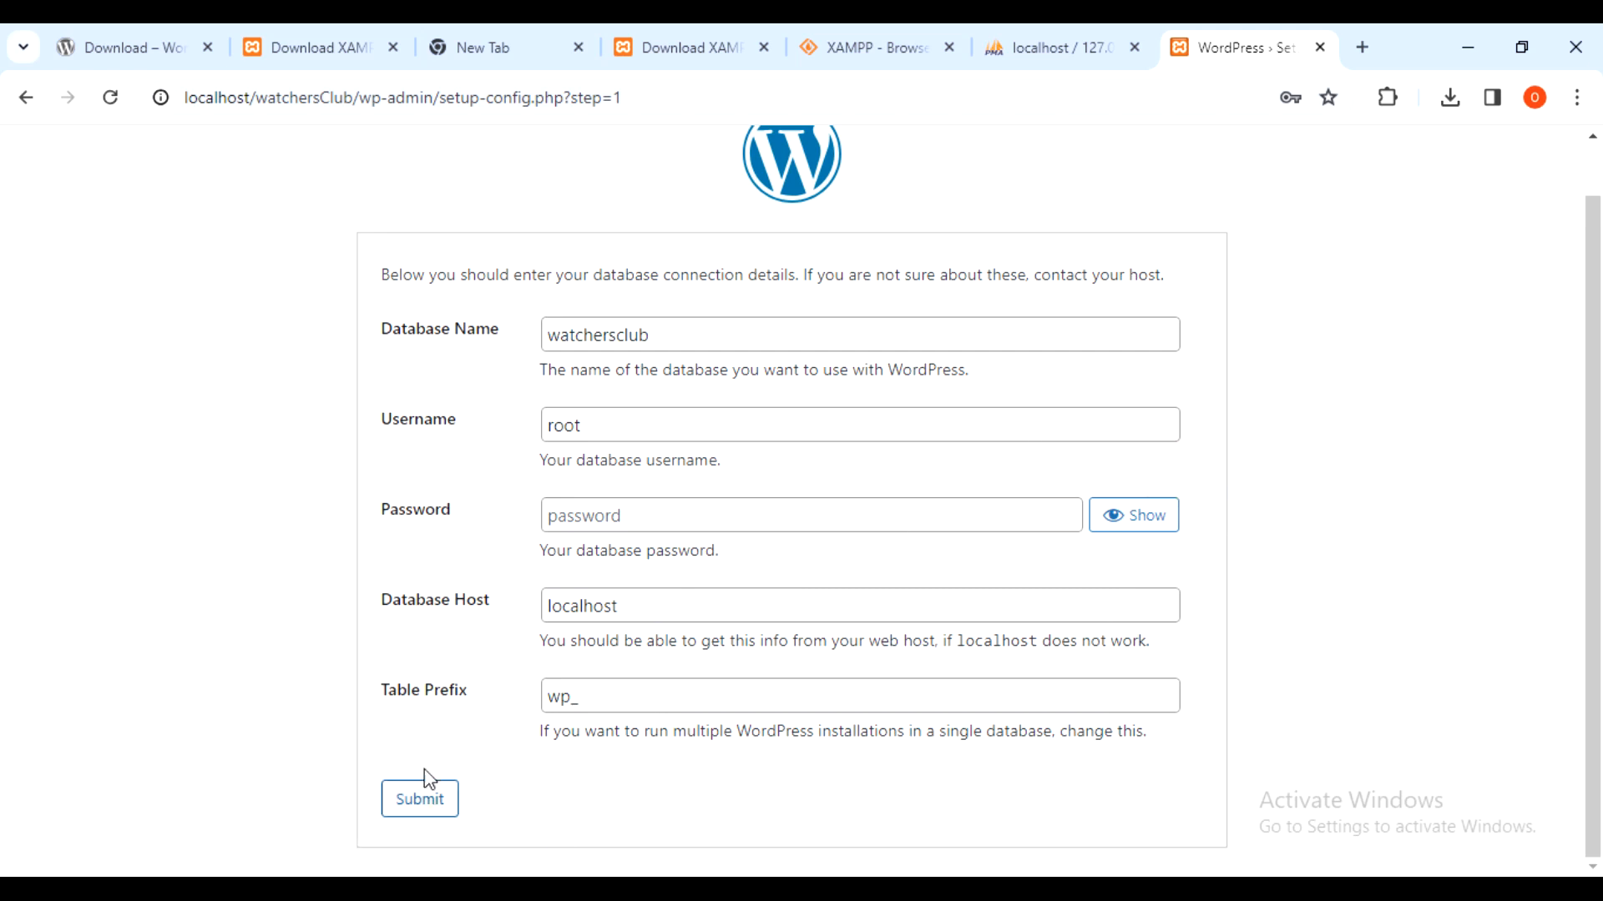
# - Leave the table prefix as wp_ and submit the connection details
pyautogui.click(472, 690)
pyautogui.moveTo(471, 695); pyautogui.dragTo(389, 706)
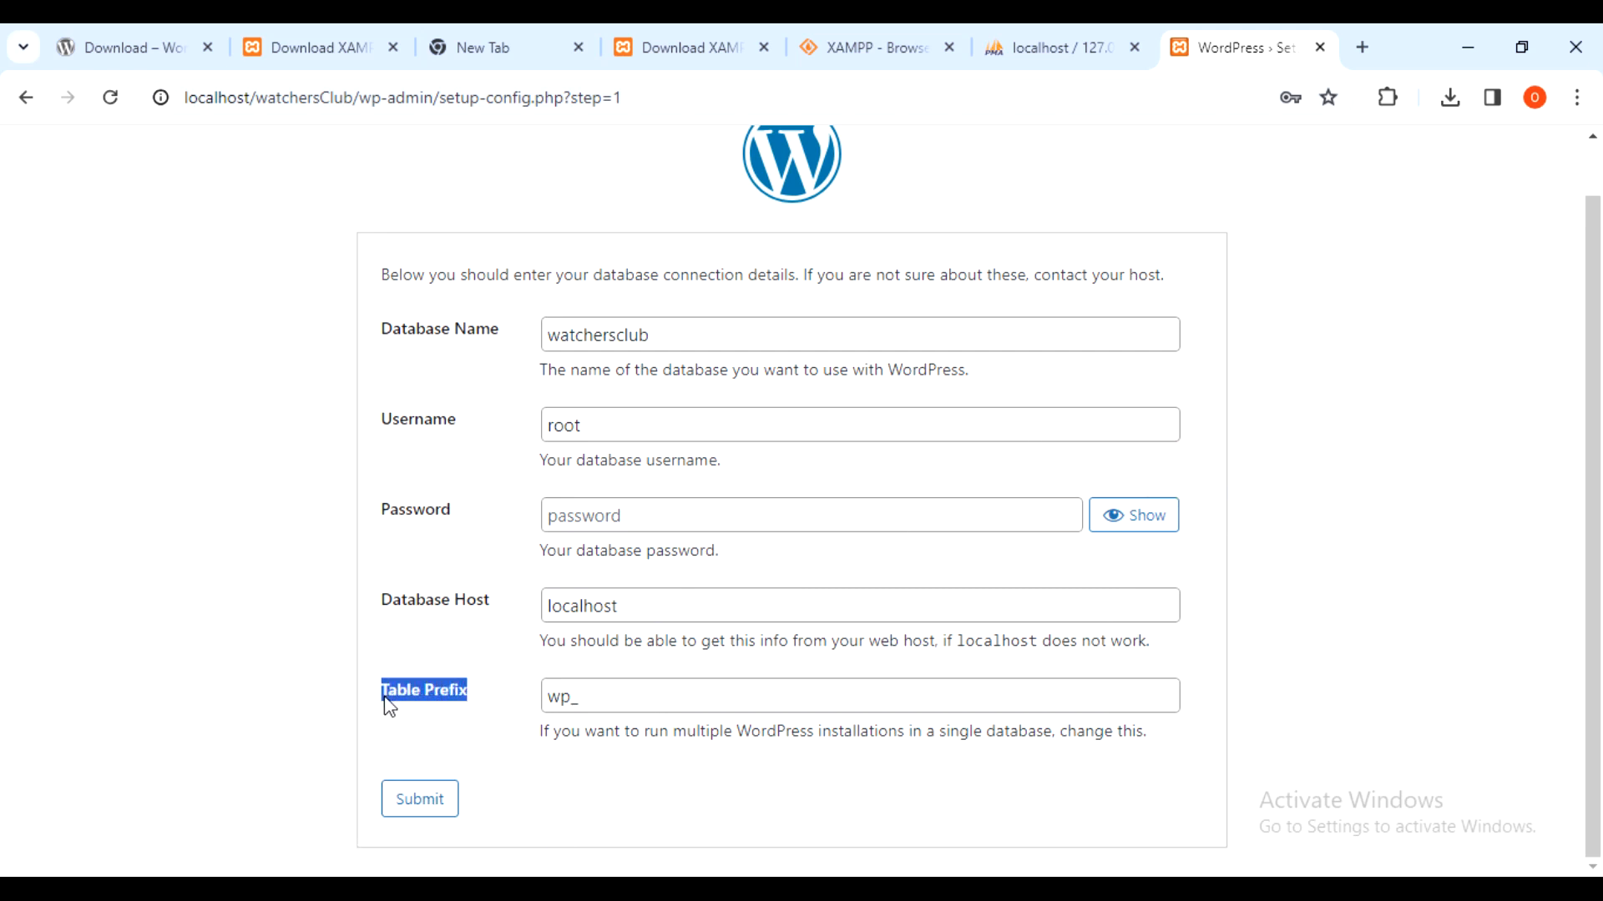
pyautogui.click(465, 733)
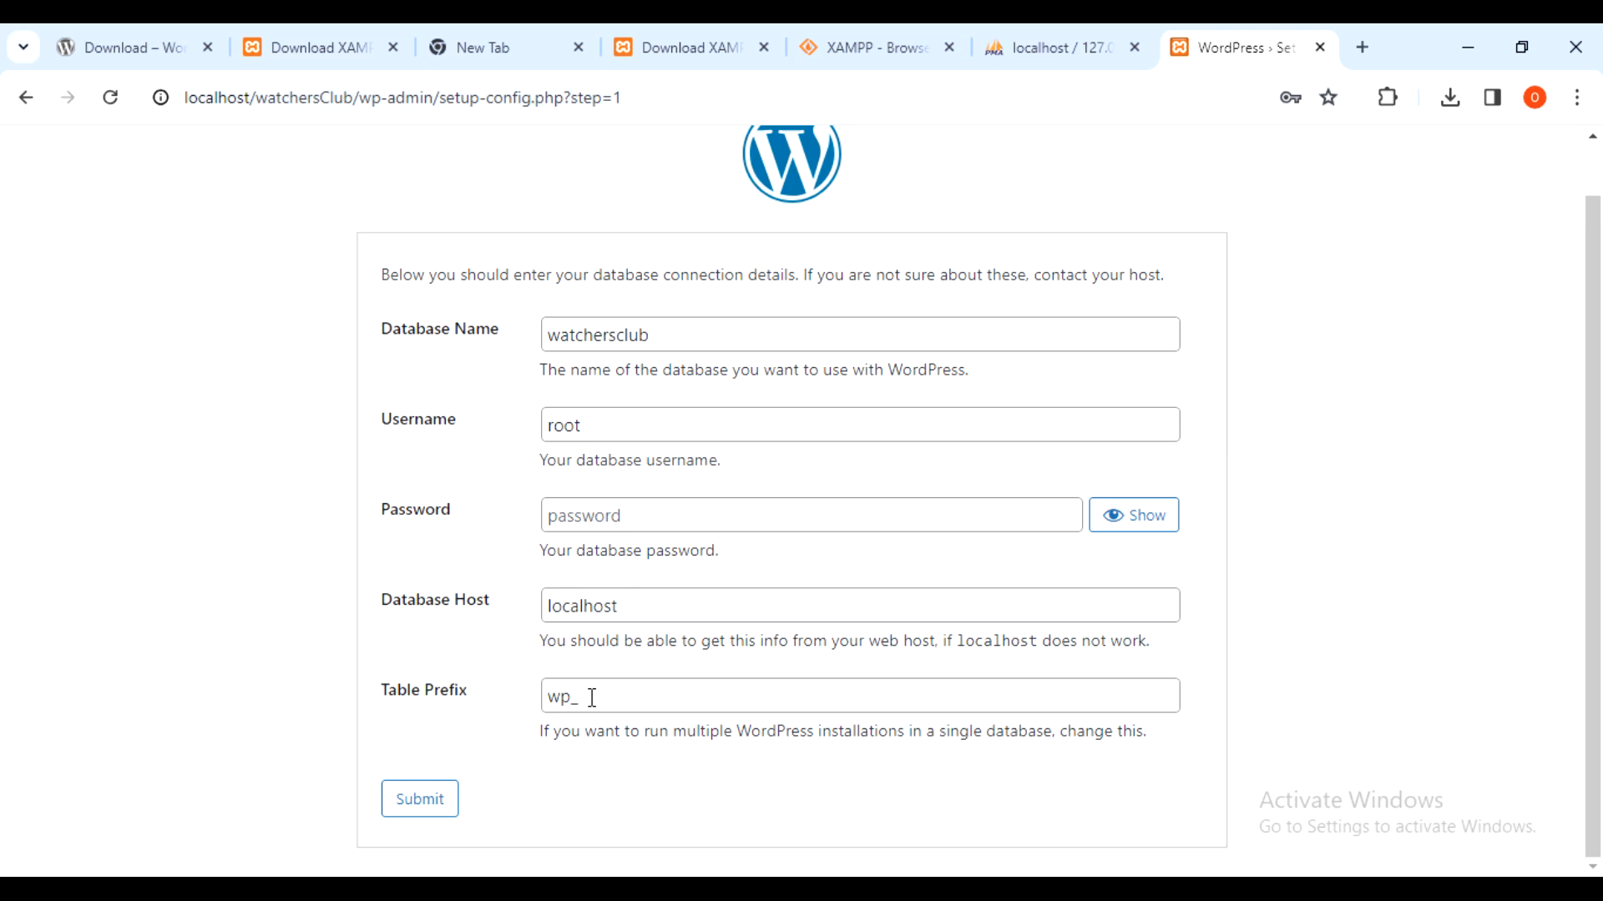
pyautogui.click(592, 697)
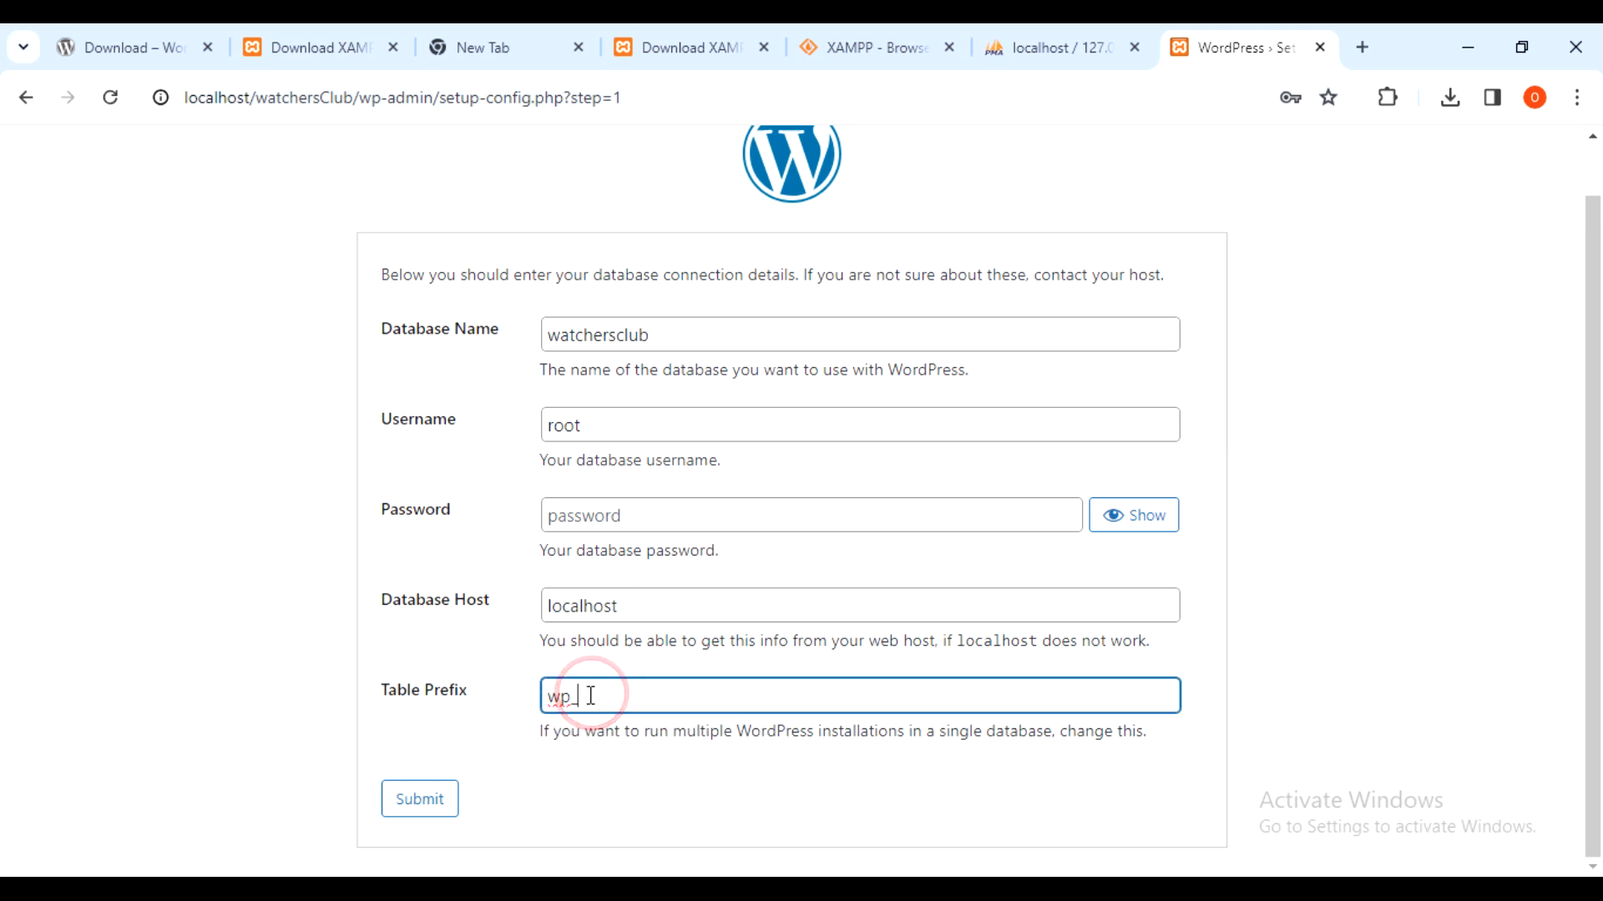
pyautogui.hotkey('ctrl', 'a')
pyautogui.click(662, 706)
pyautogui.click(418, 802)
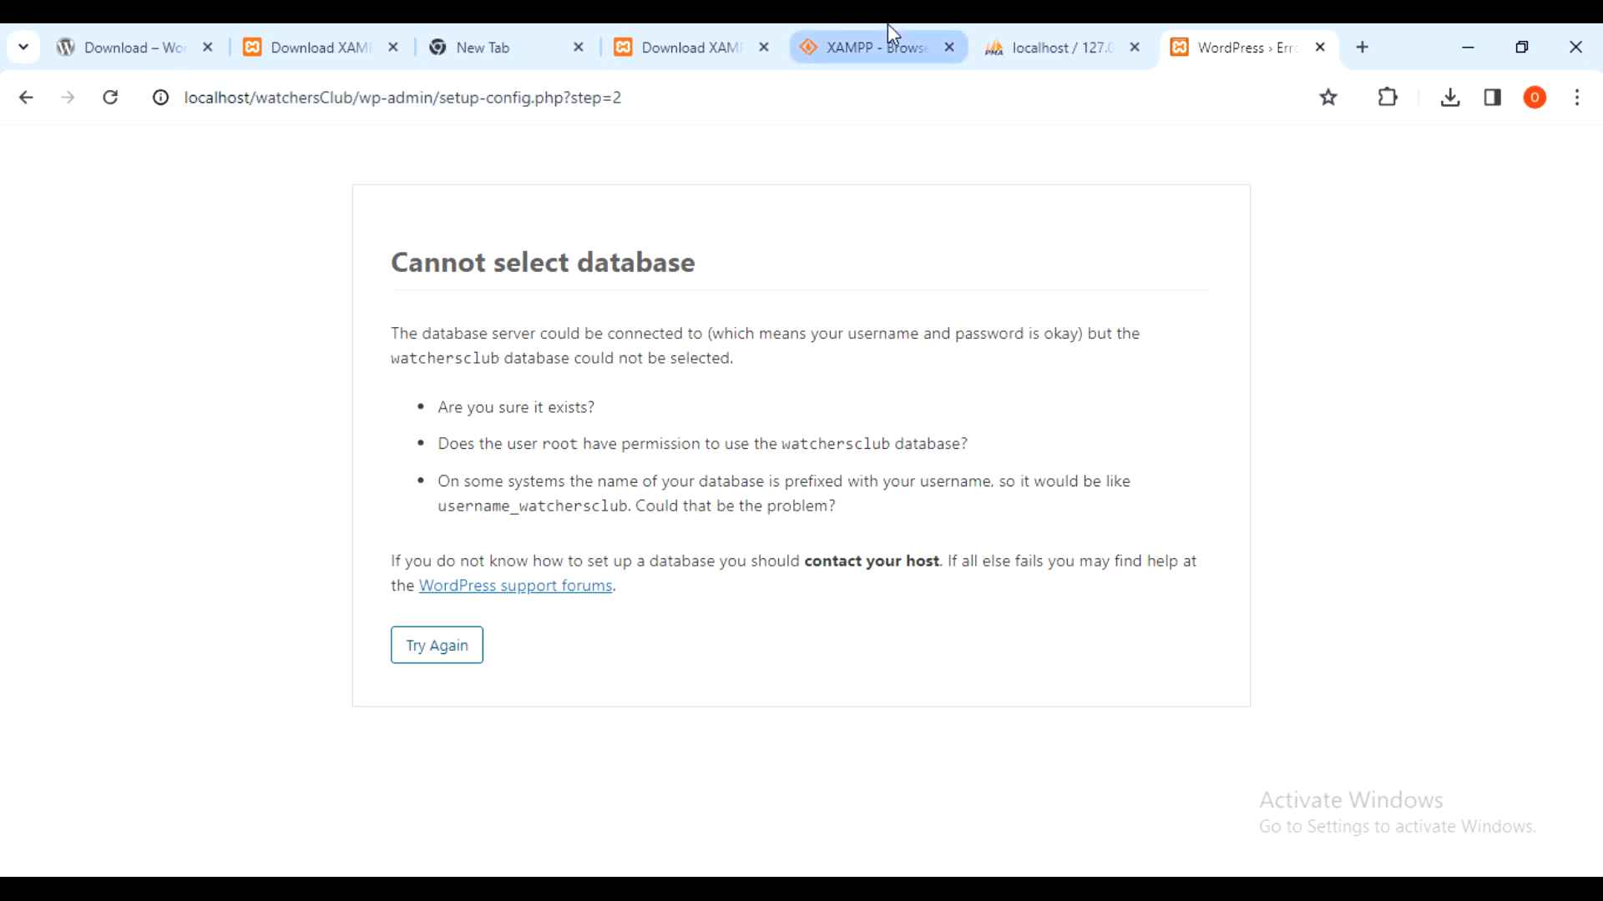
# - Switch over to the phpMyAdmin tab to check the database
pyautogui.click(1060, 44)
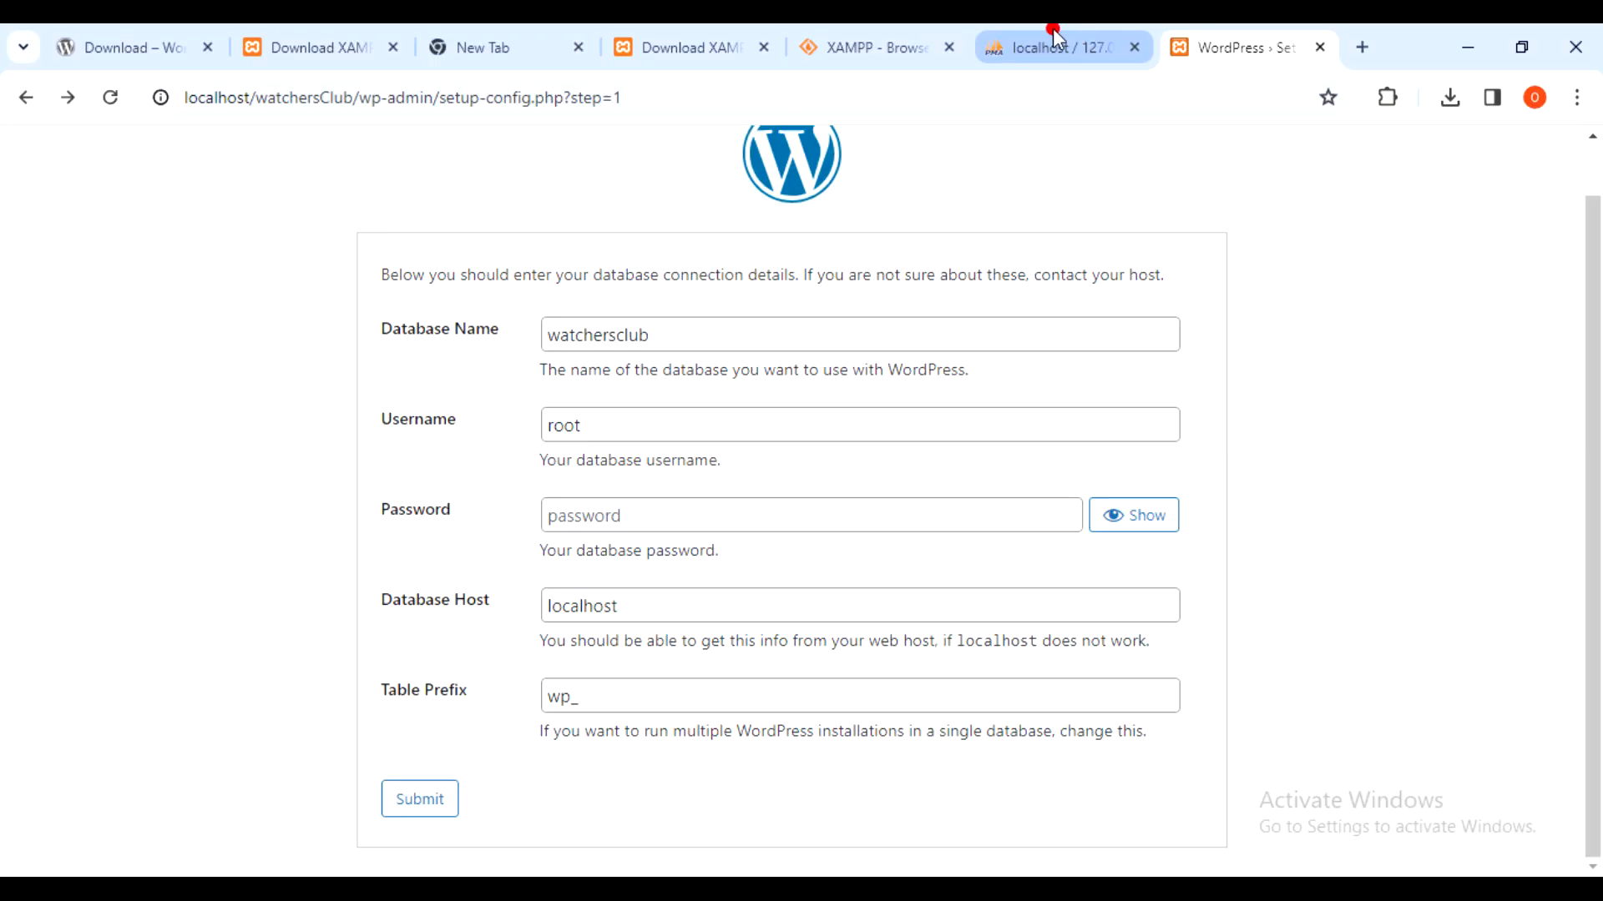
# - Load the phpMyAdmin home page at localhost/phpmyadmin
pyautogui.click(1053, 30)
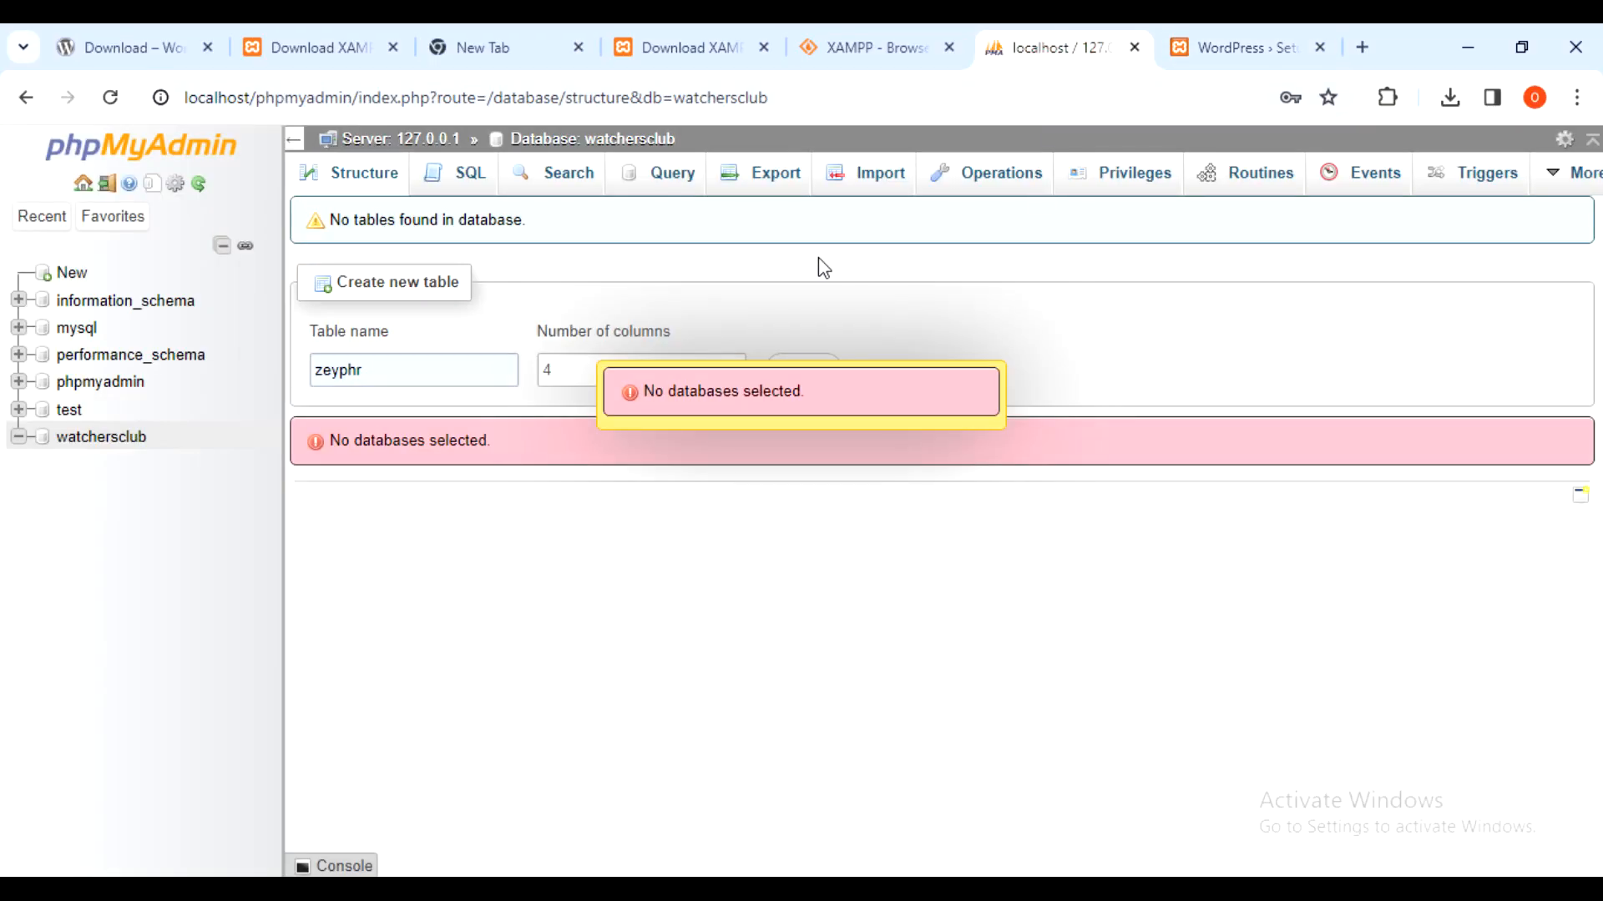
pyautogui.click(888, 97)
pyautogui.write('localhost/')
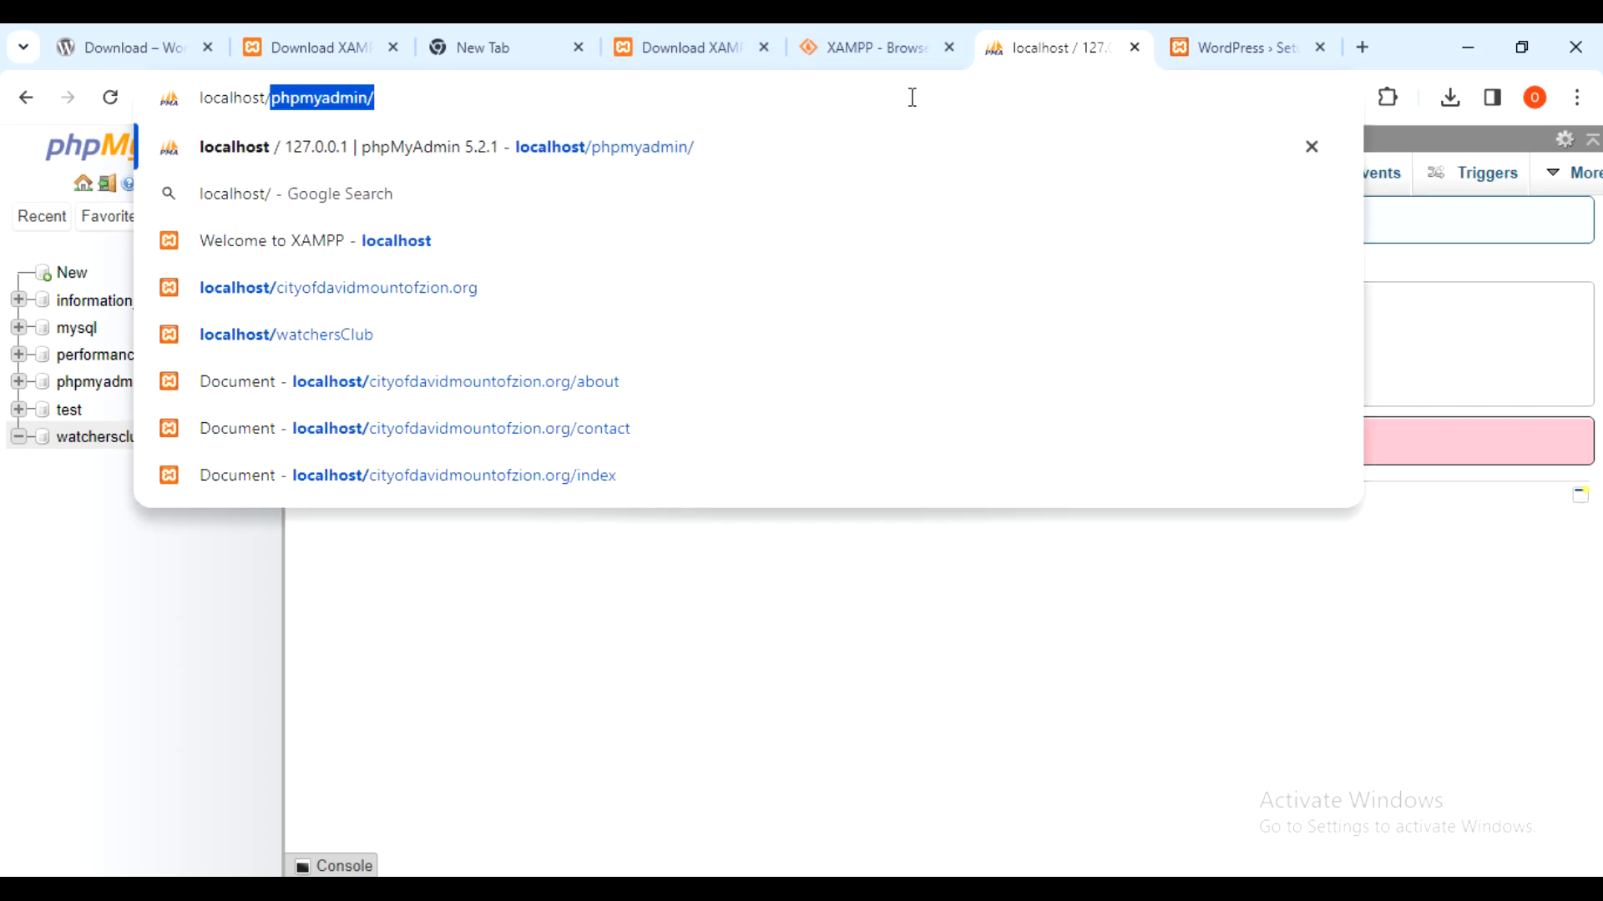
pyautogui.write('phpmyadm')
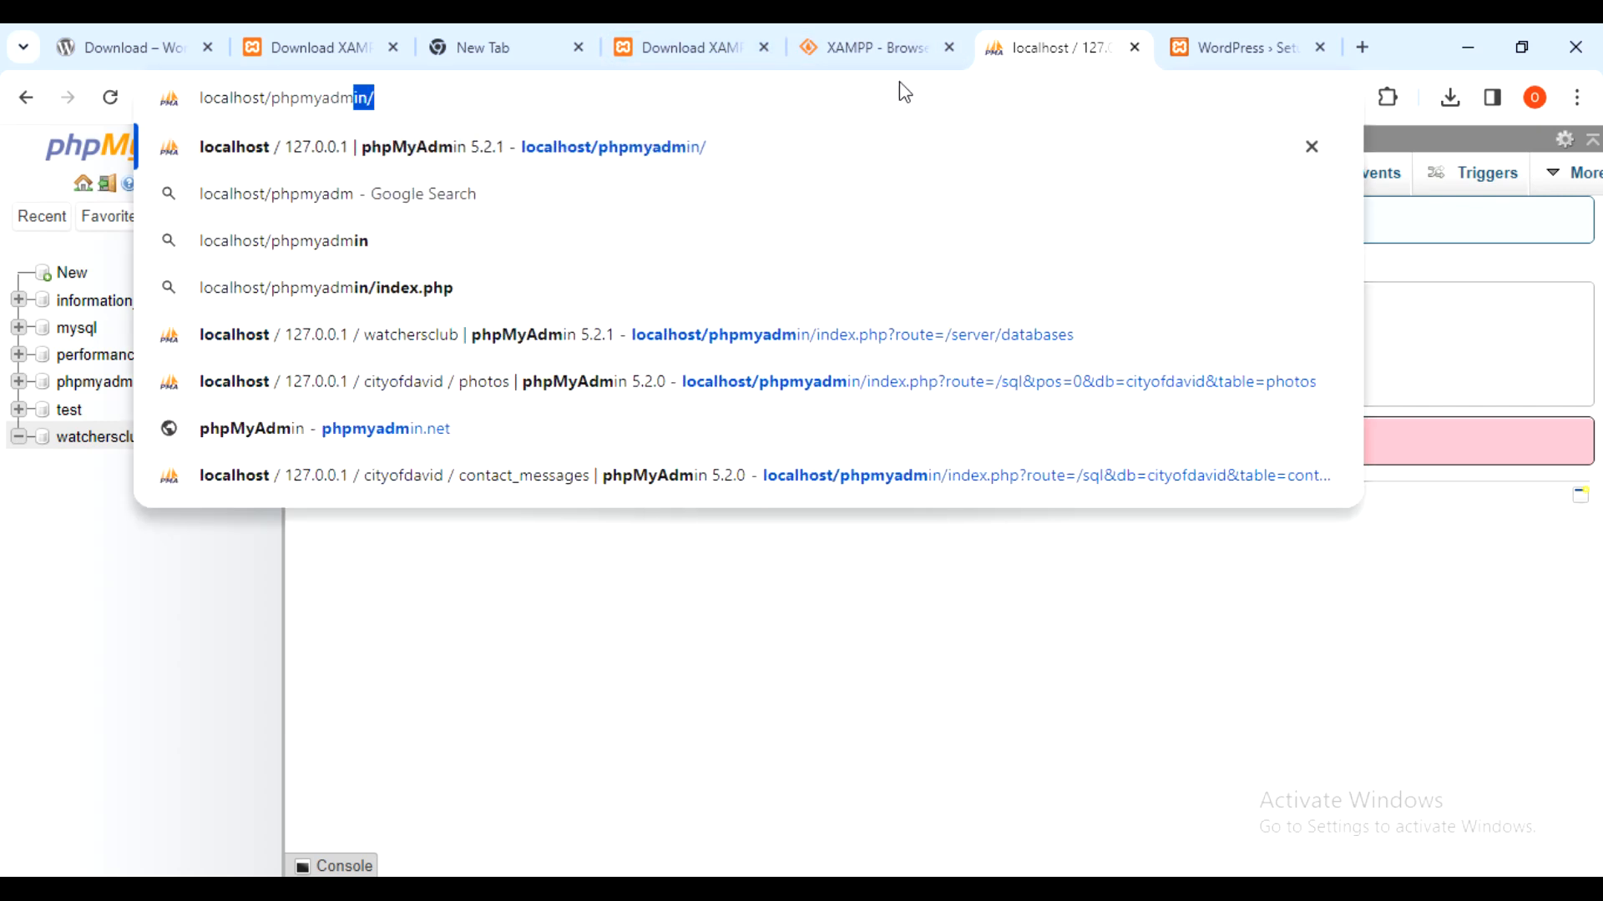
pyautogui.press('Return')
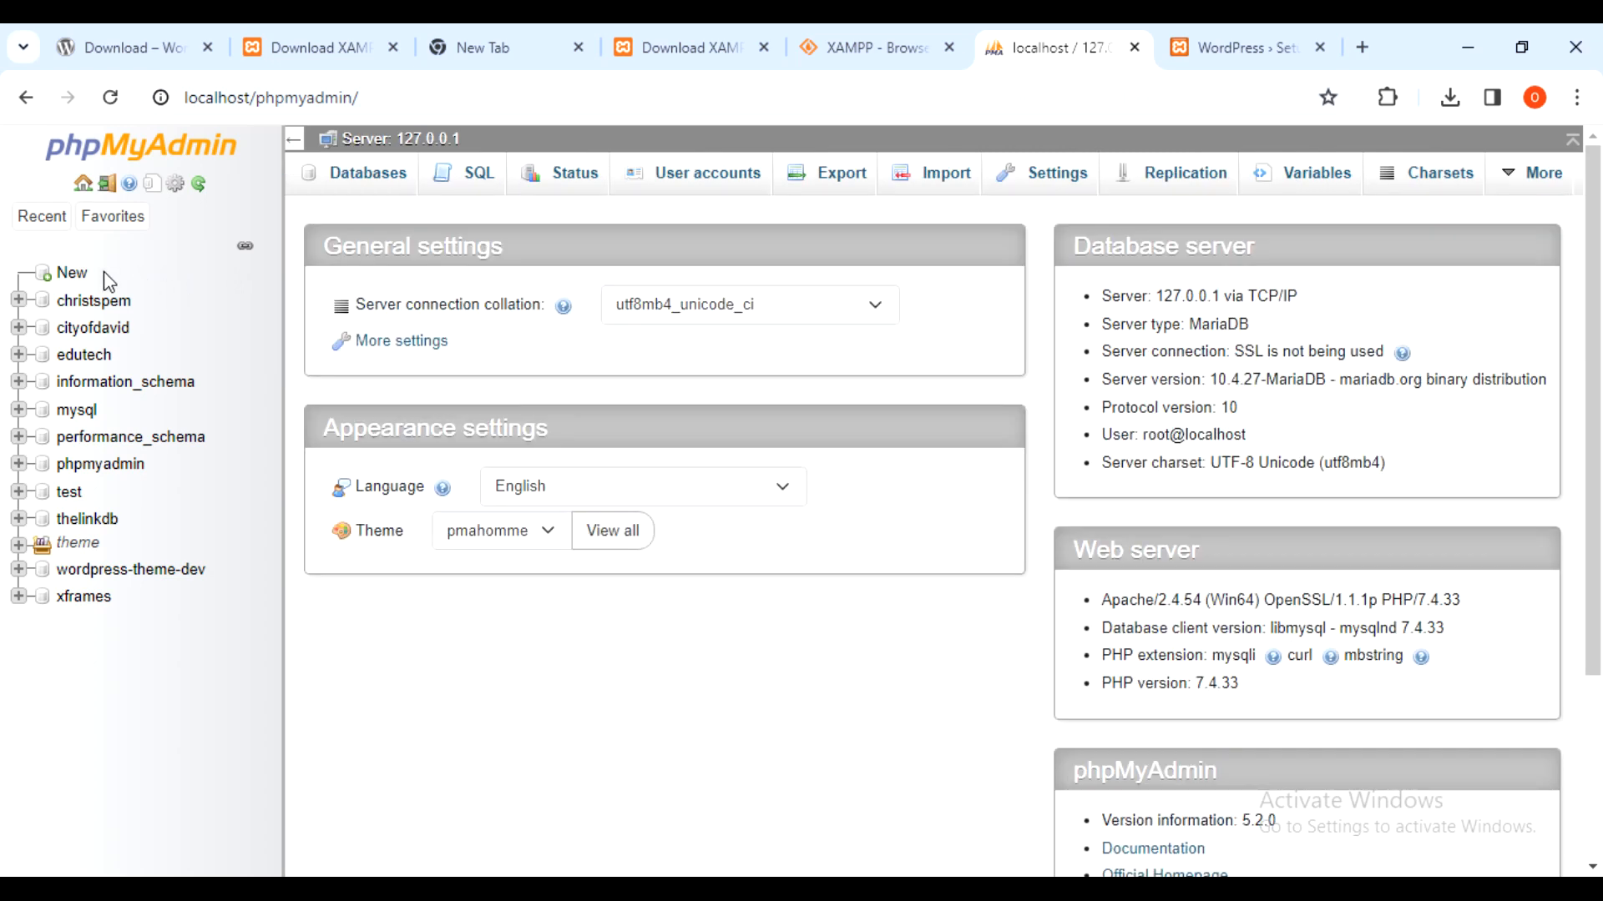
# - Create a new database named watchersclub
pyautogui.click(72, 274)
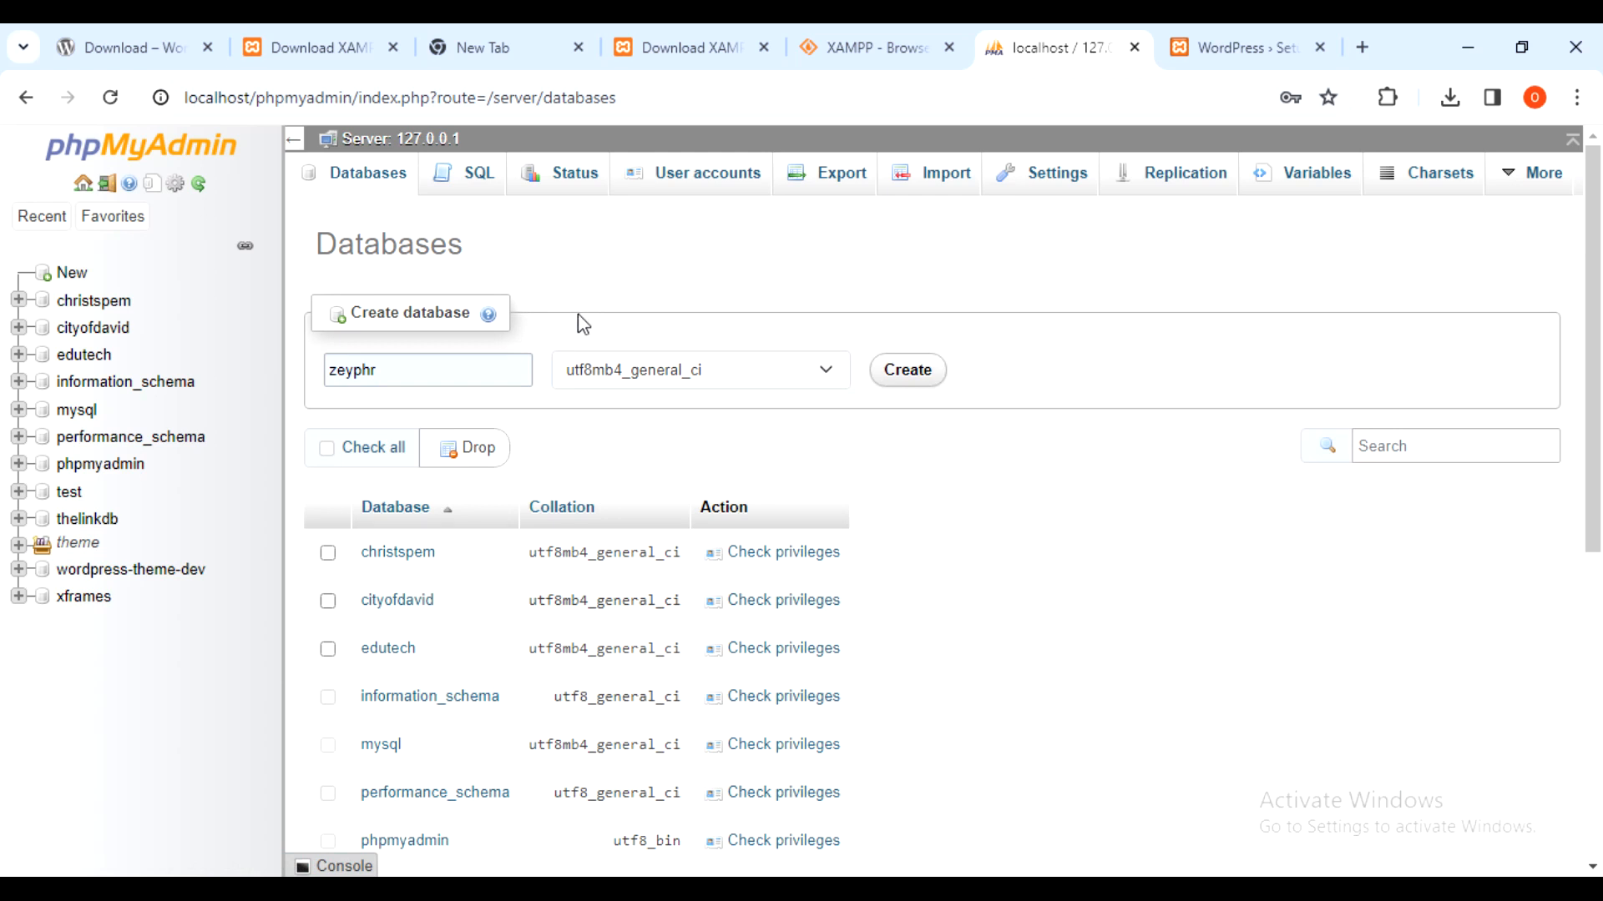
pyautogui.click(402, 374)
pyautogui.click(401, 374)
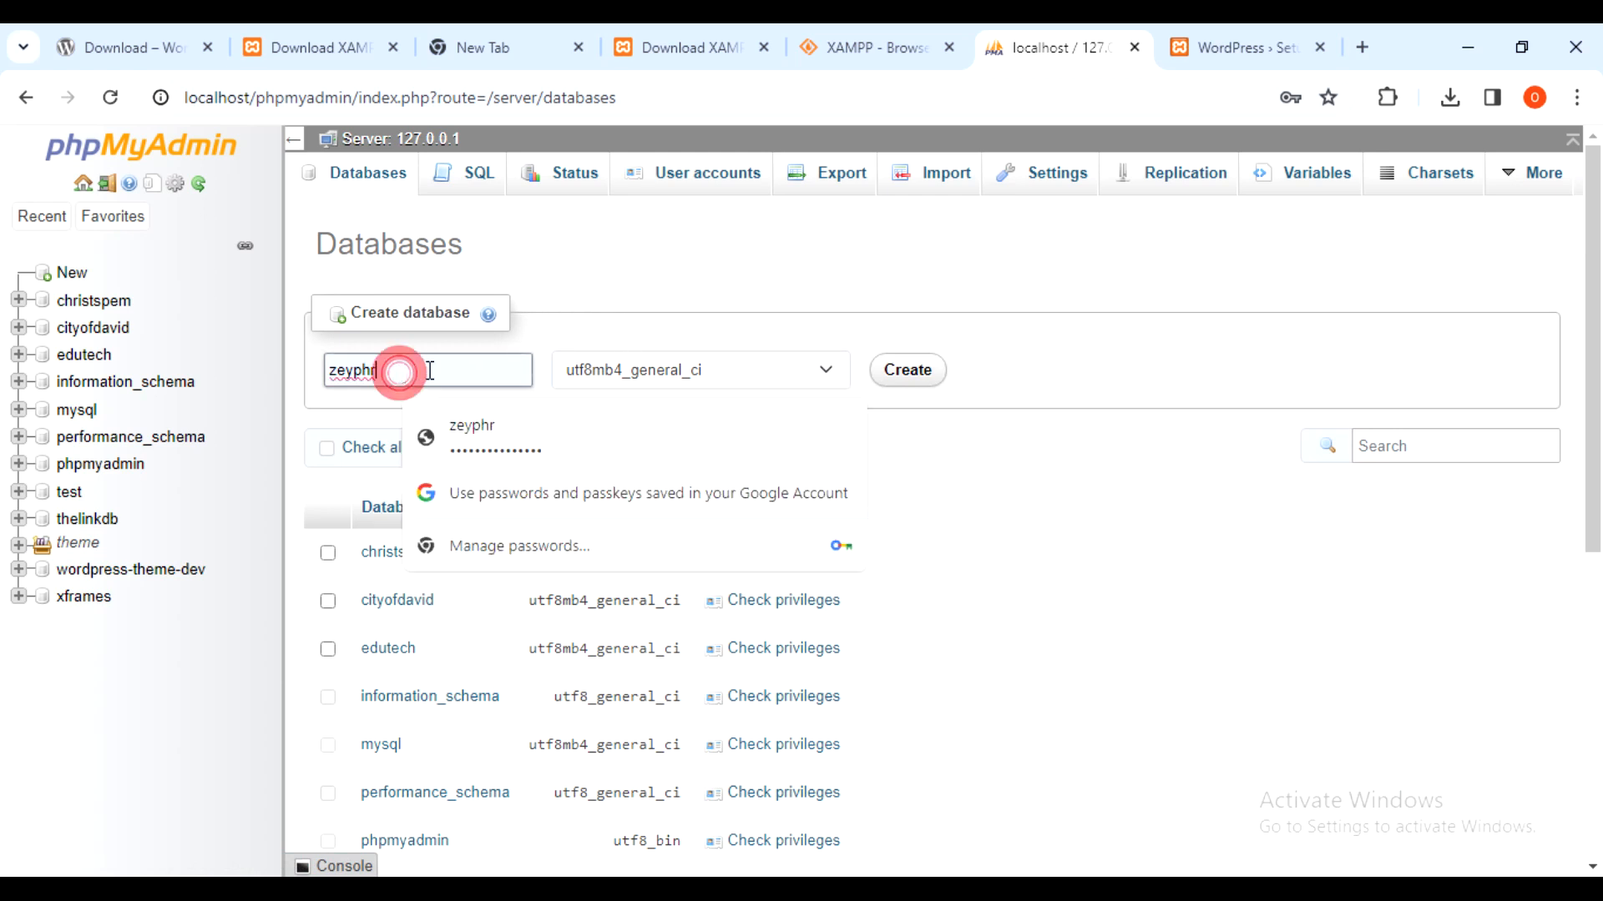
pyautogui.hotkey('ctrl', 'a')
pyautogui.write('watch')
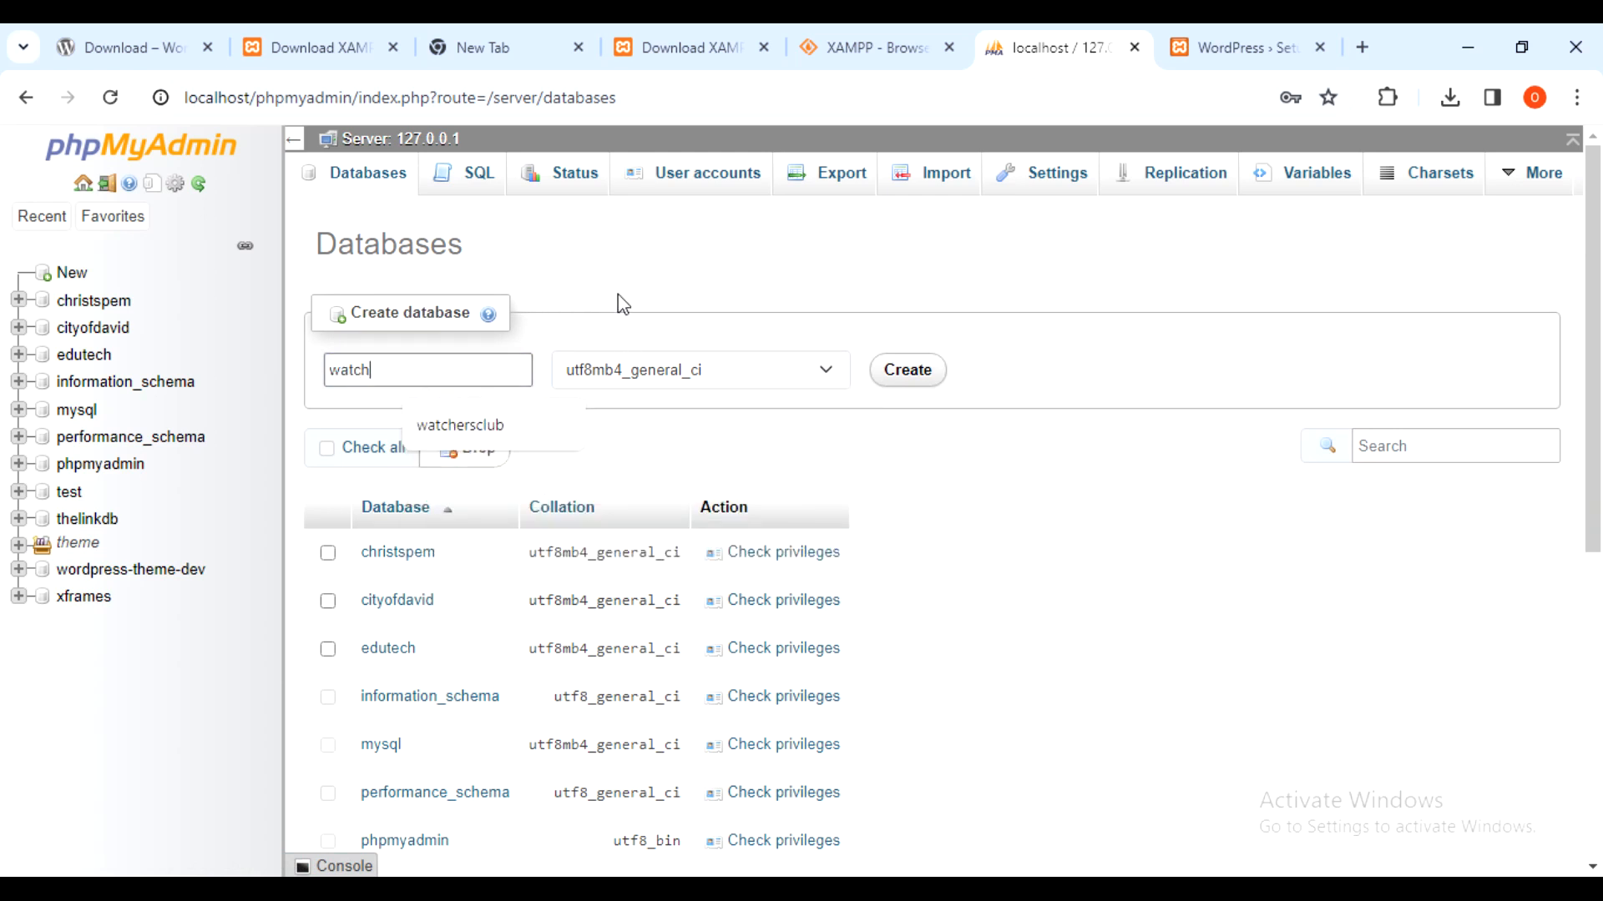
pyautogui.write('ersclub')
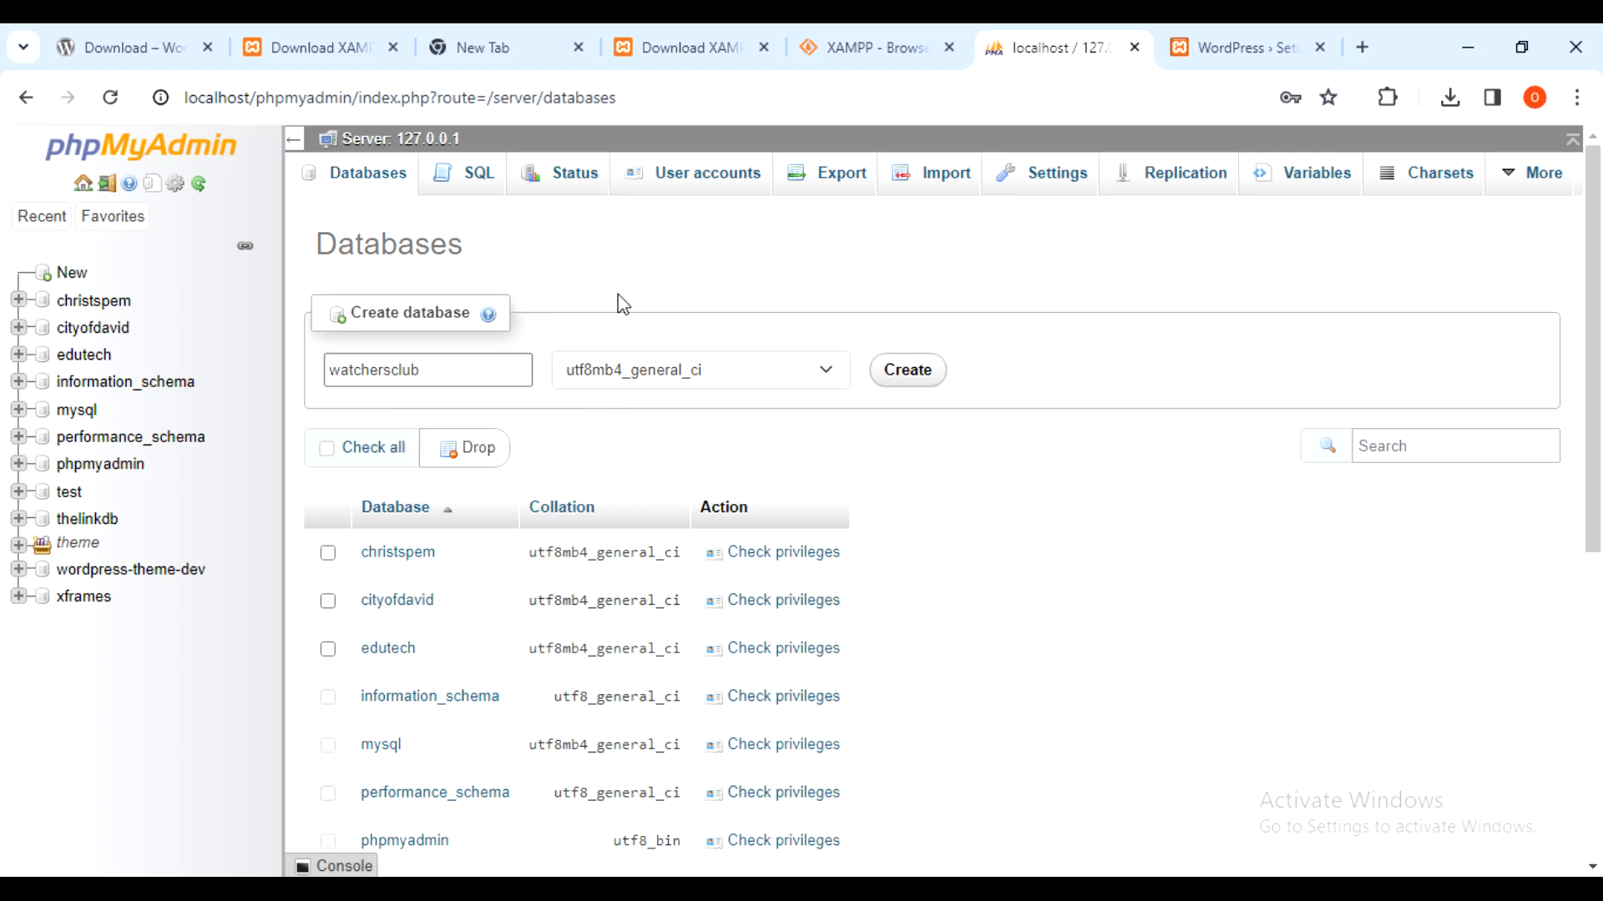
pyautogui.press('Return')
# - Retype watchersclub as the Database Name in the WordPress setup form and resubmit it
pyautogui.click(1277, 49)
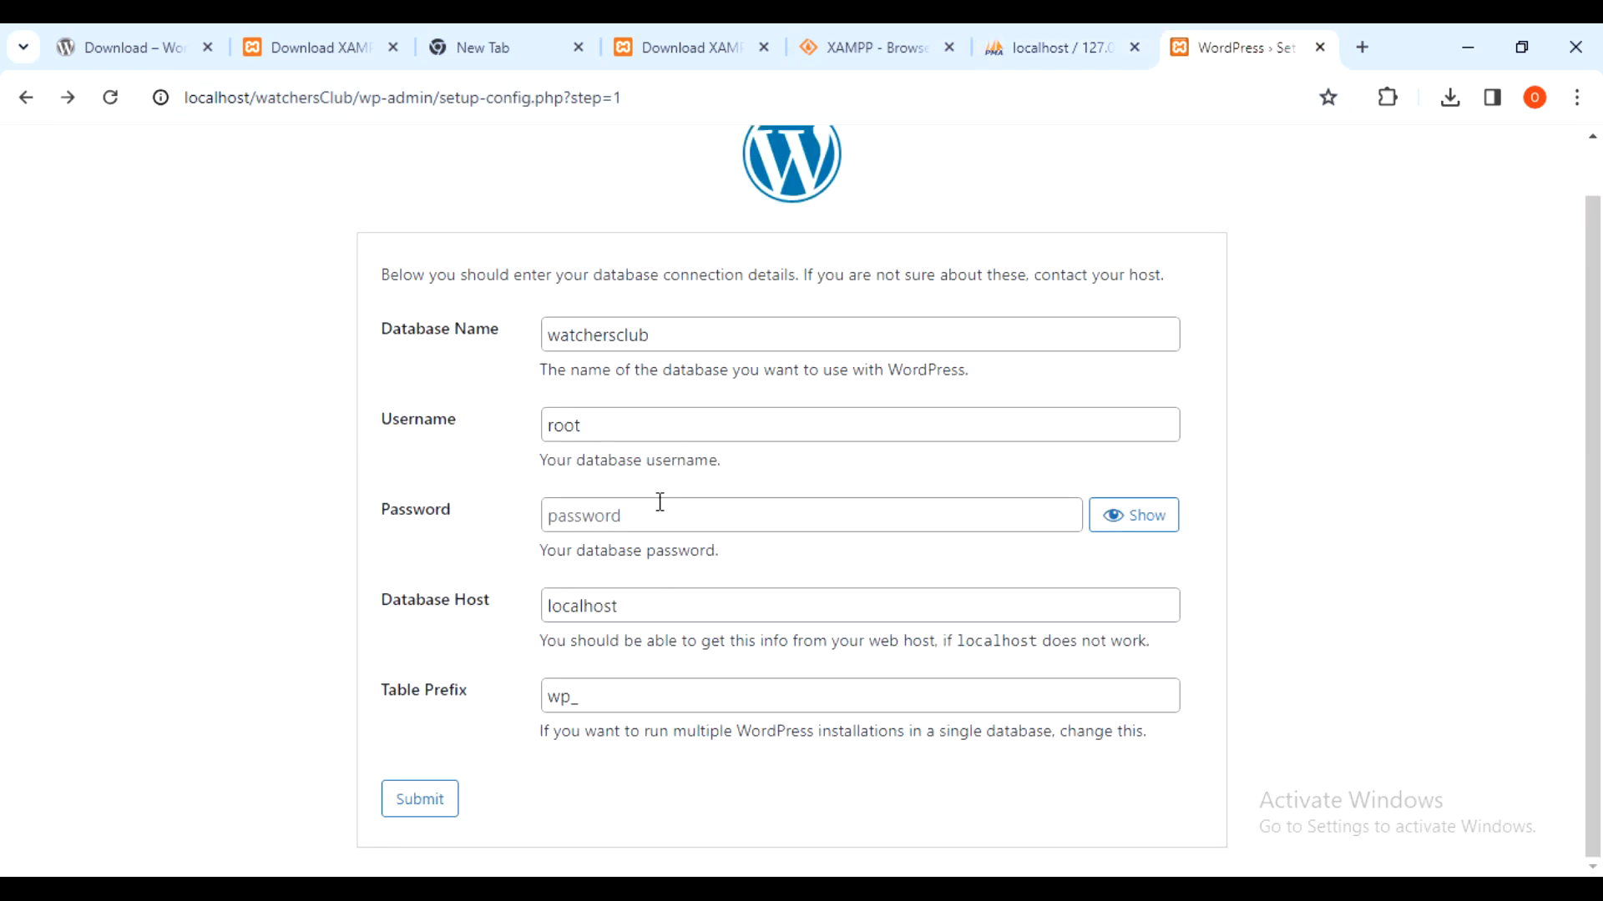
pyautogui.doubleClick(666, 334)
pyautogui.write('watchersclub')
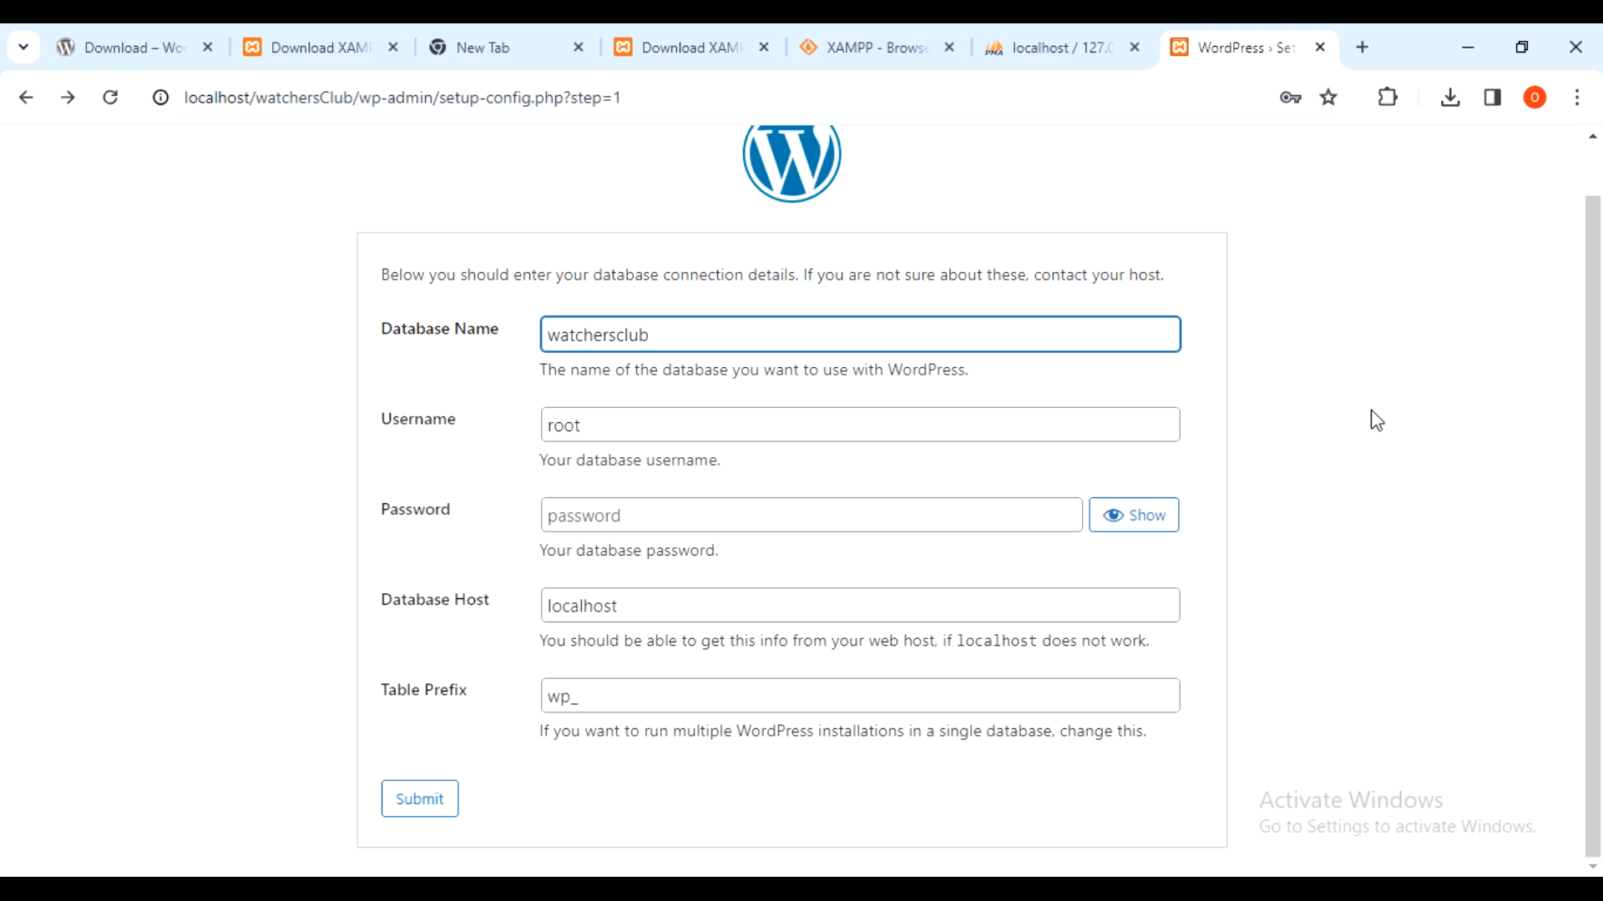
pyautogui.click(415, 801)
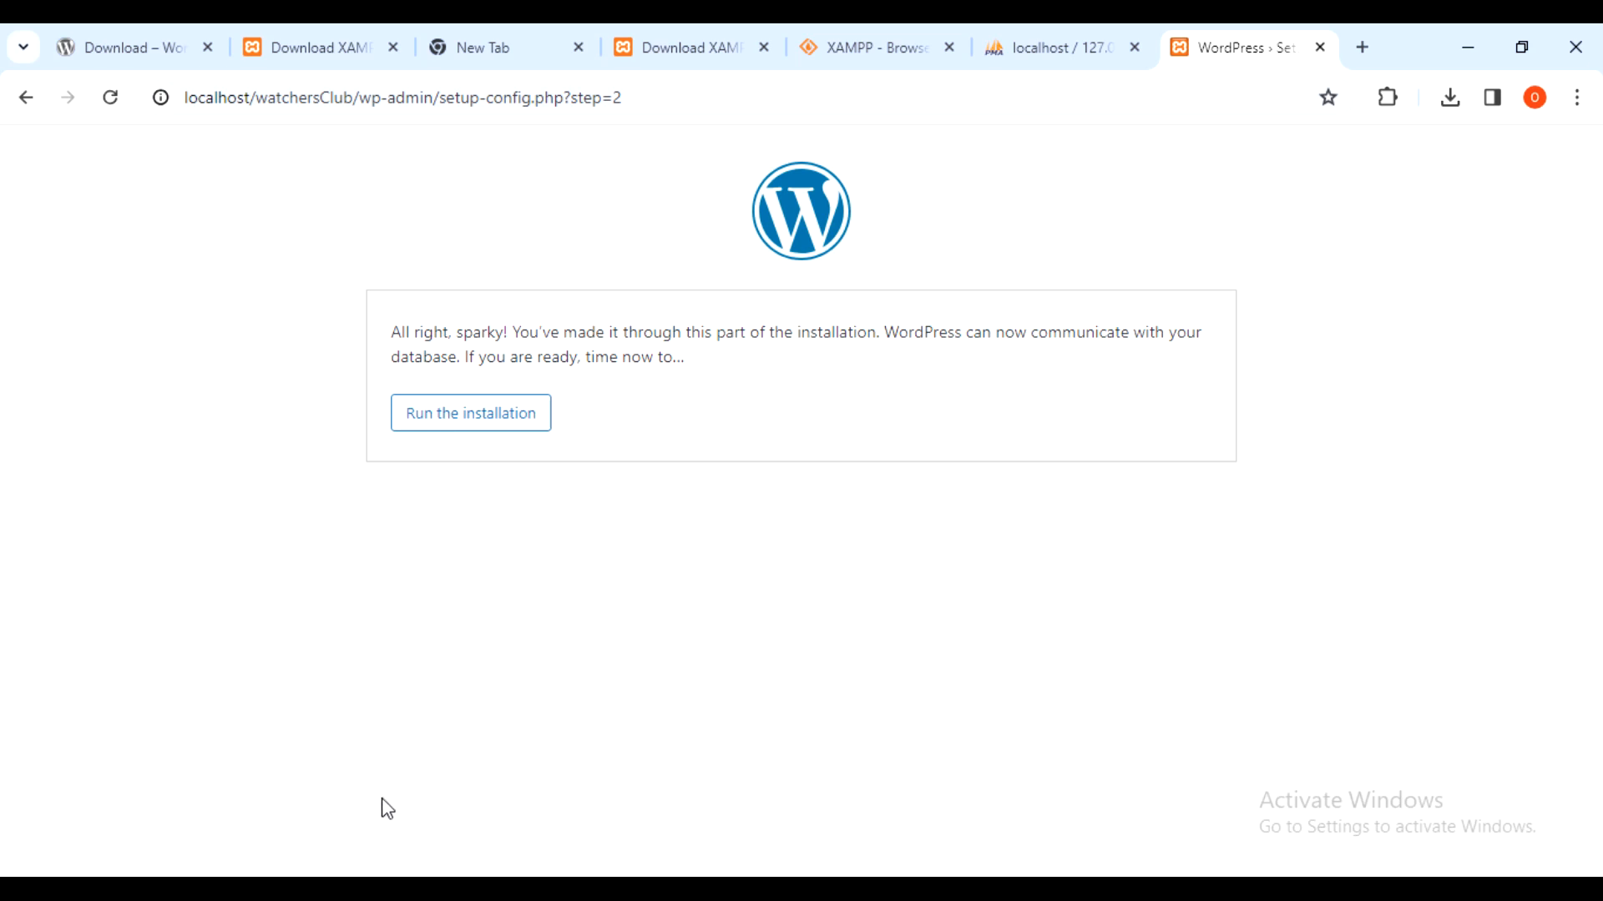
# - Run the installation and enter 'Watchers Club' as the site title
pyautogui.click(468, 415)
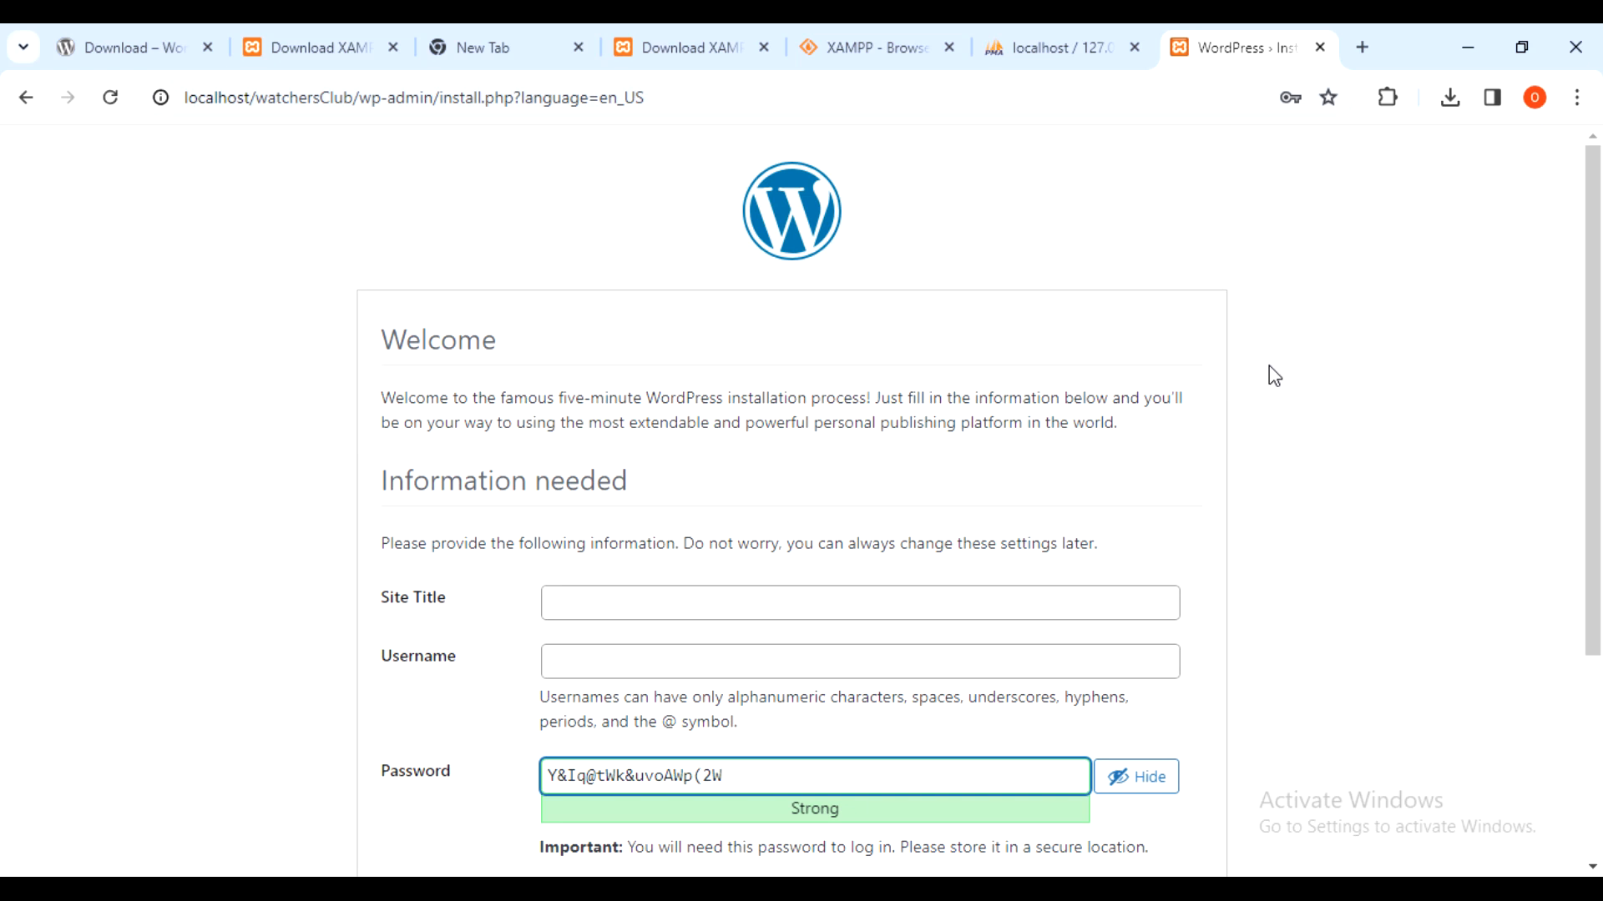
pyautogui.scroll(-3, 1269, 367)
pyautogui.scroll(1, 1247, 357)
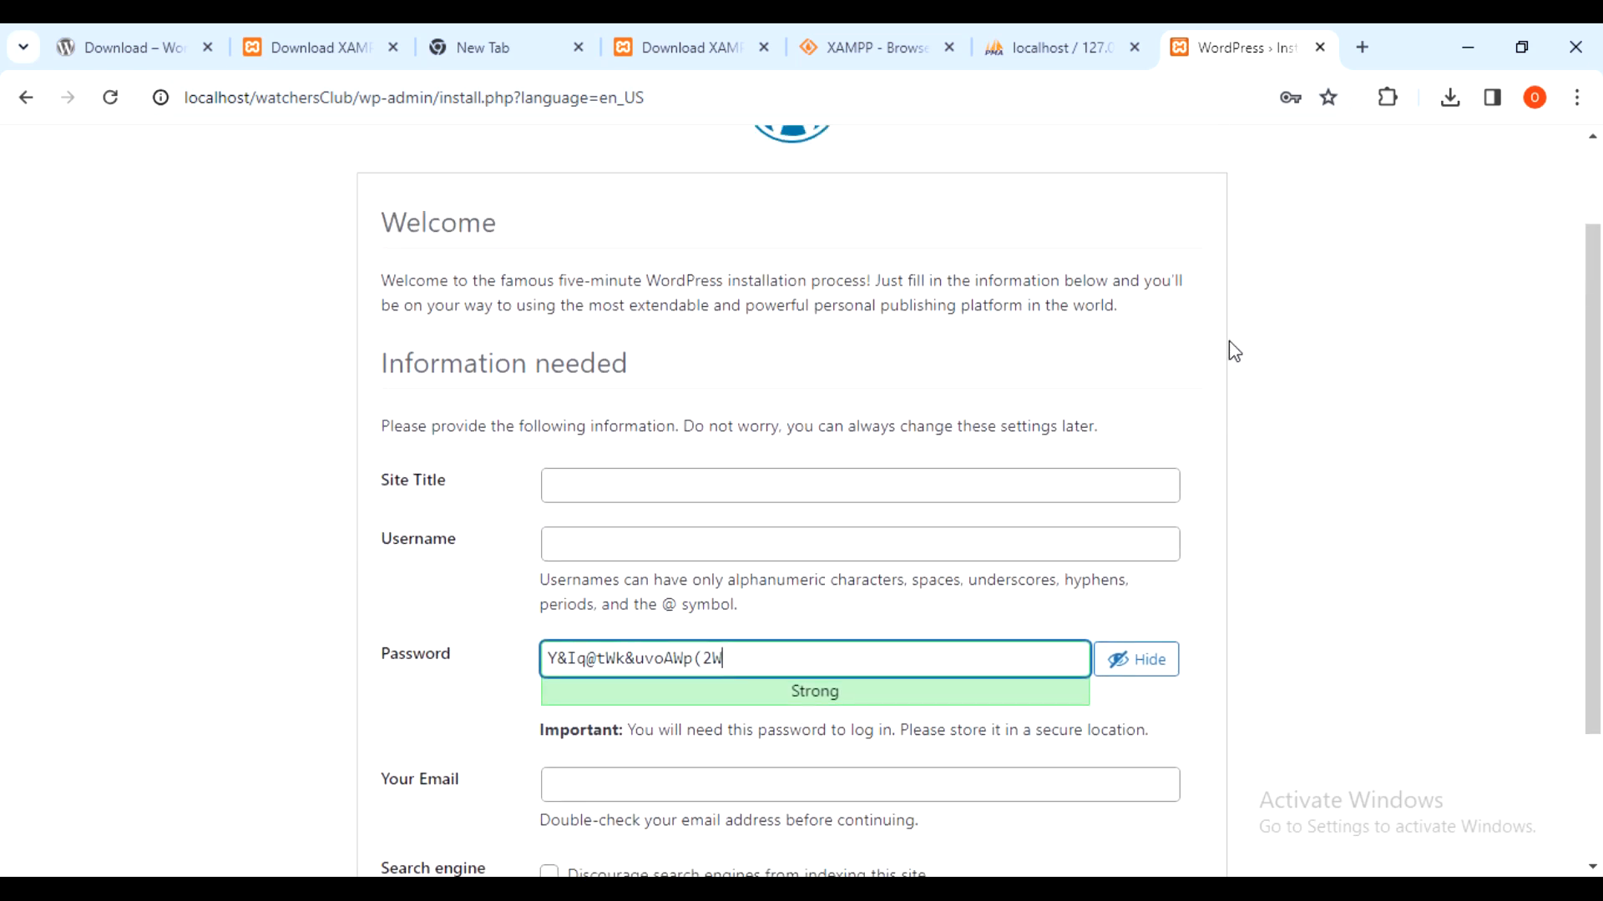
pyautogui.scroll(-1, 1216, 358)
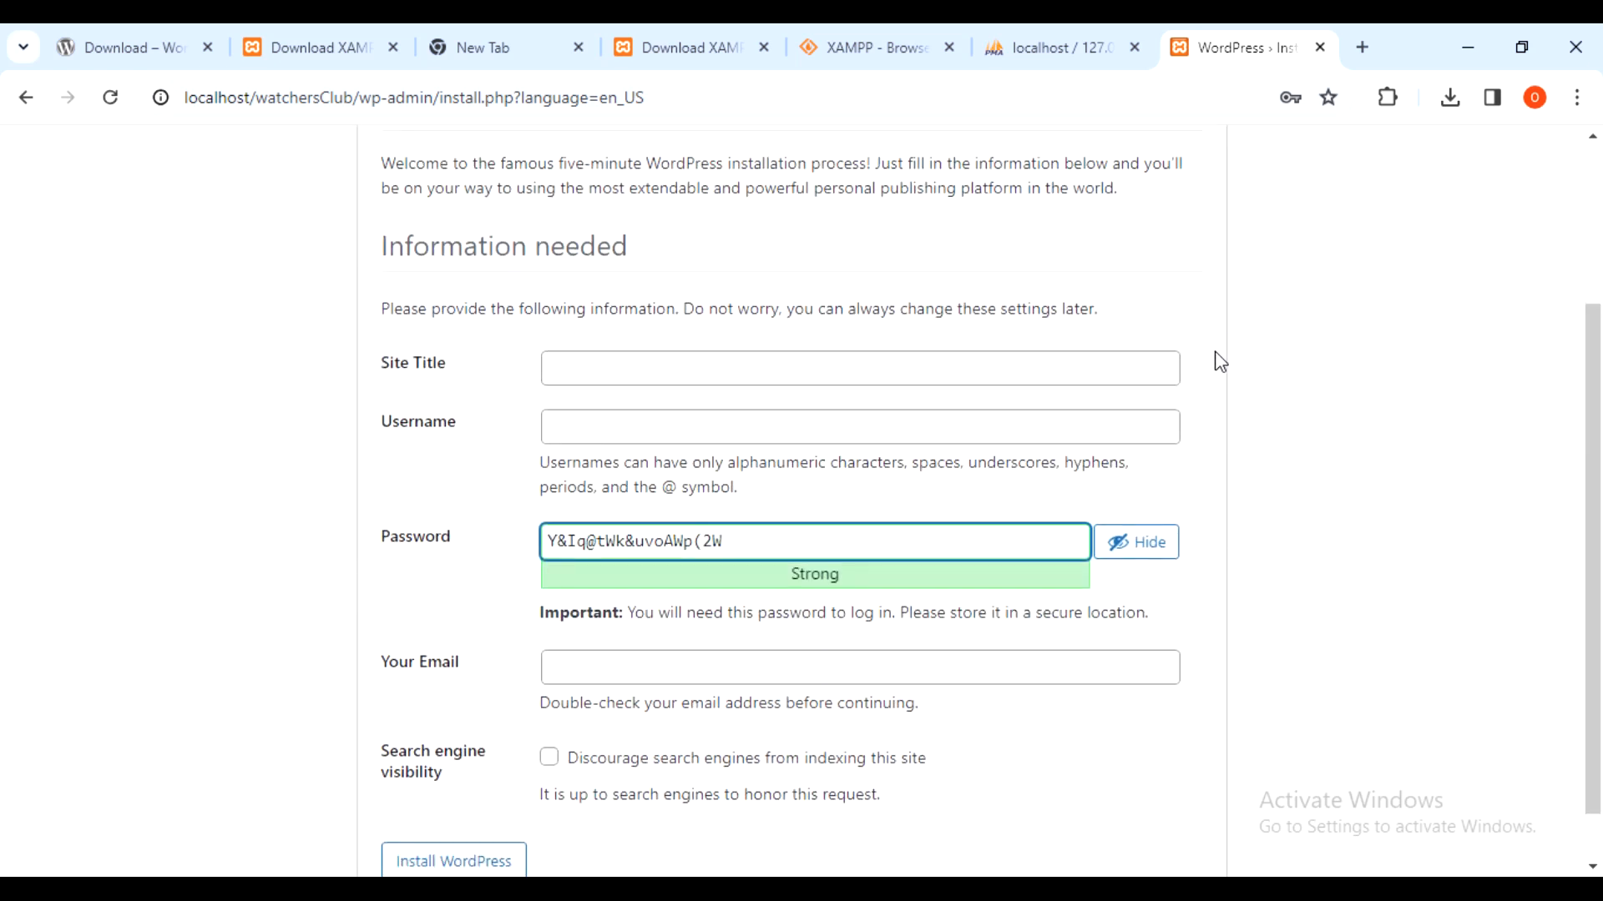
pyautogui.click(1113, 368)
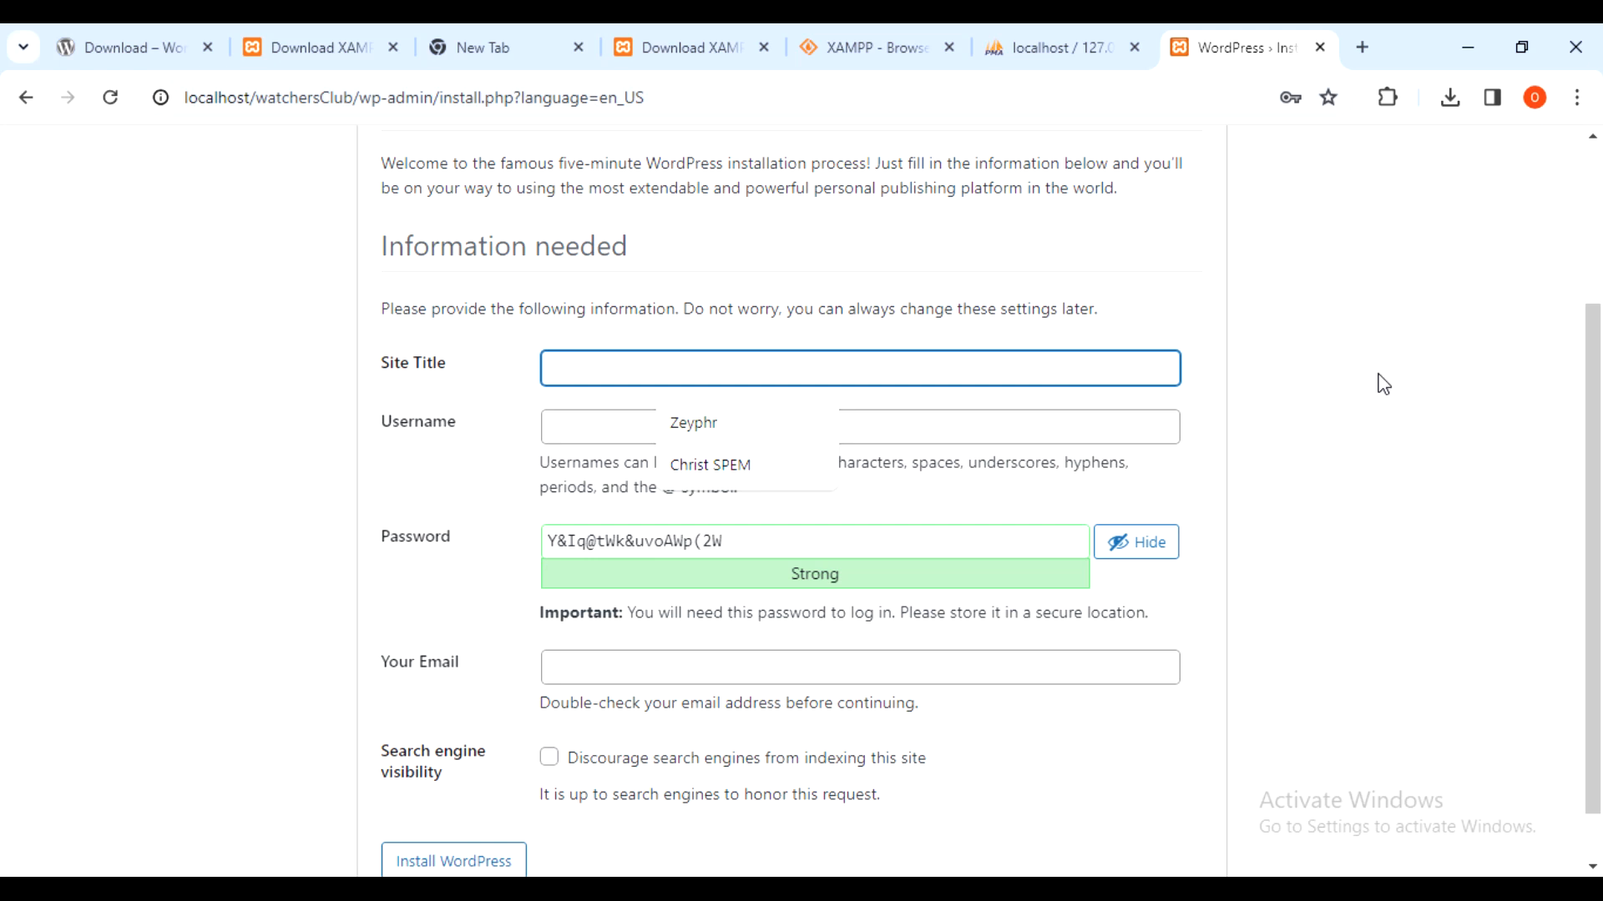
pyautogui.write('Wa')
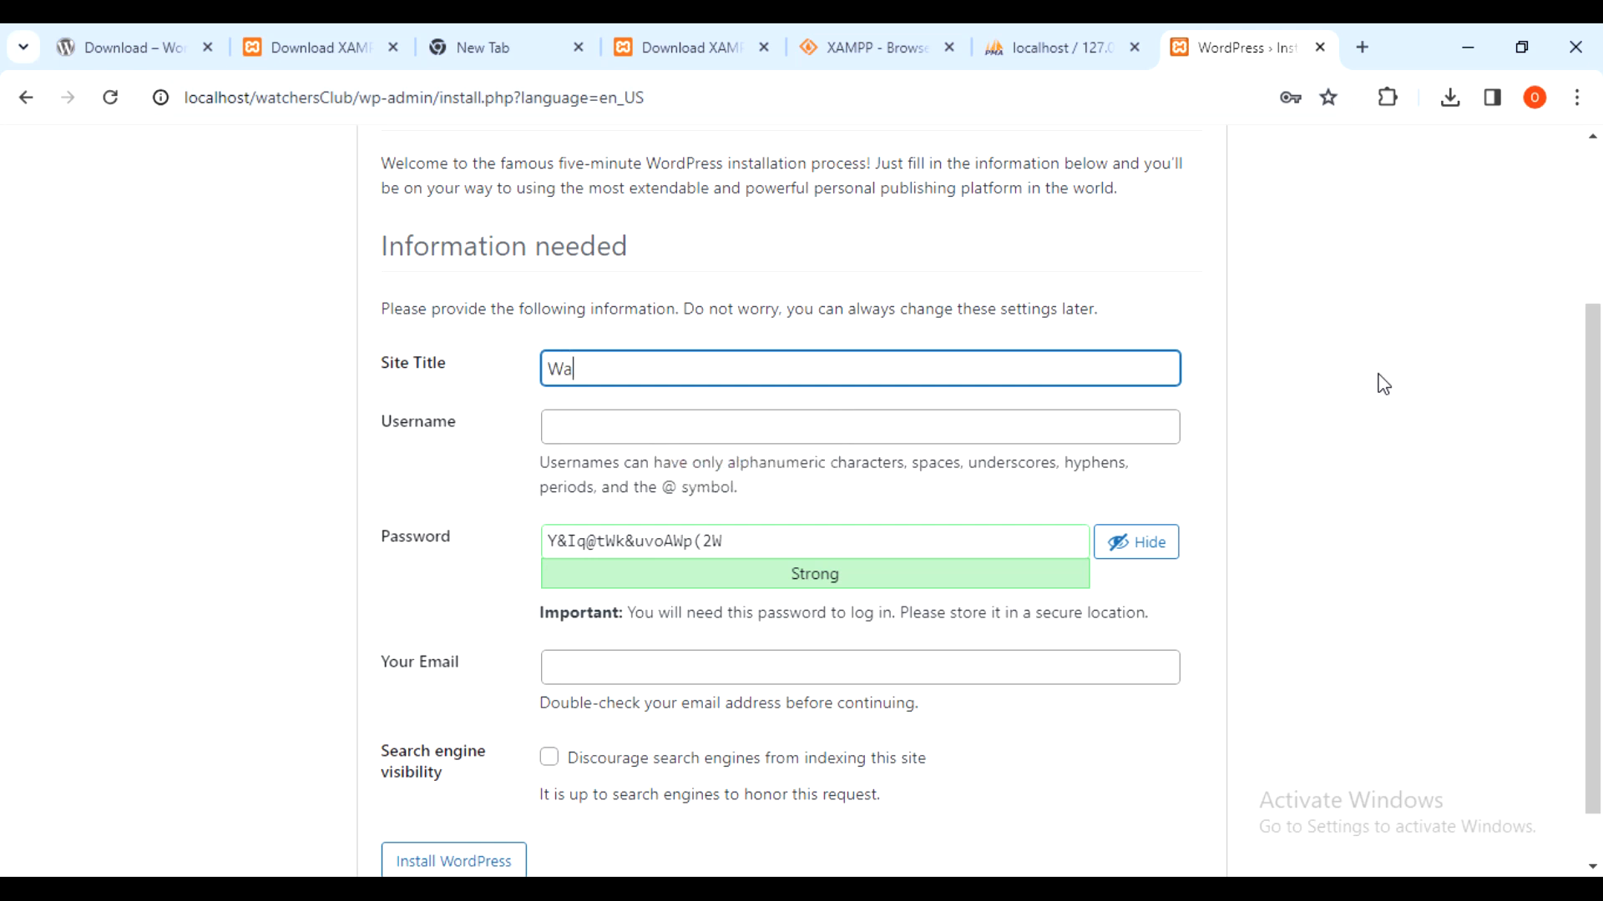
pyautogui.write('tchers Club')
pyautogui.press('Tab')
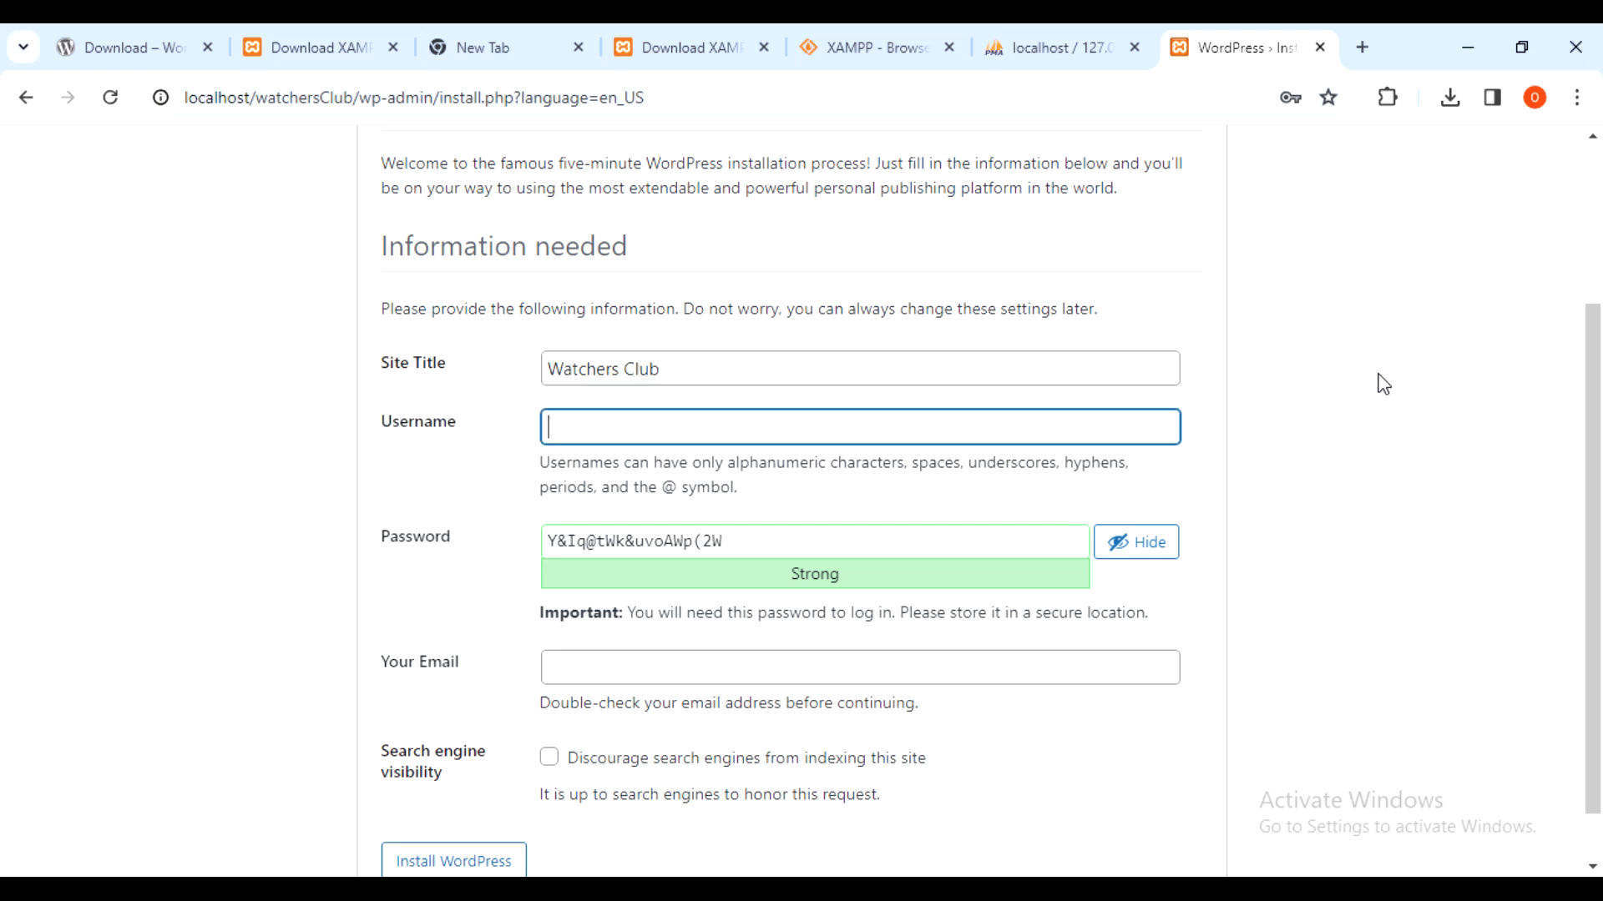
# - Enter the admin username and replace the generated password with a short weak password
pyautogui.scroll(-1, 1207, 313)
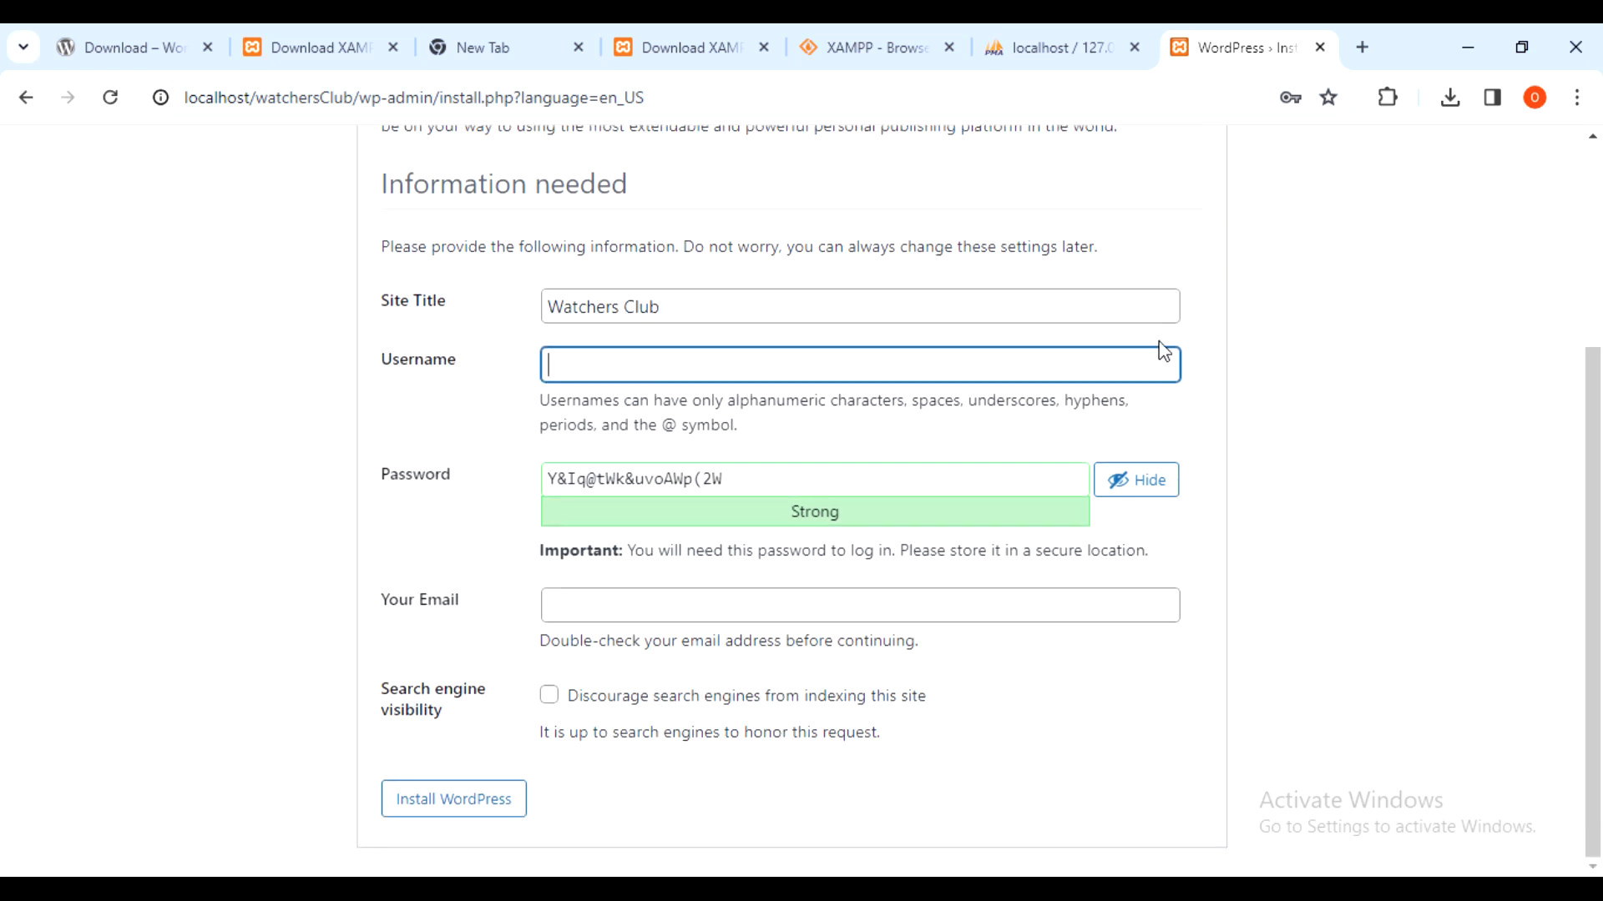
pyautogui.write('z')
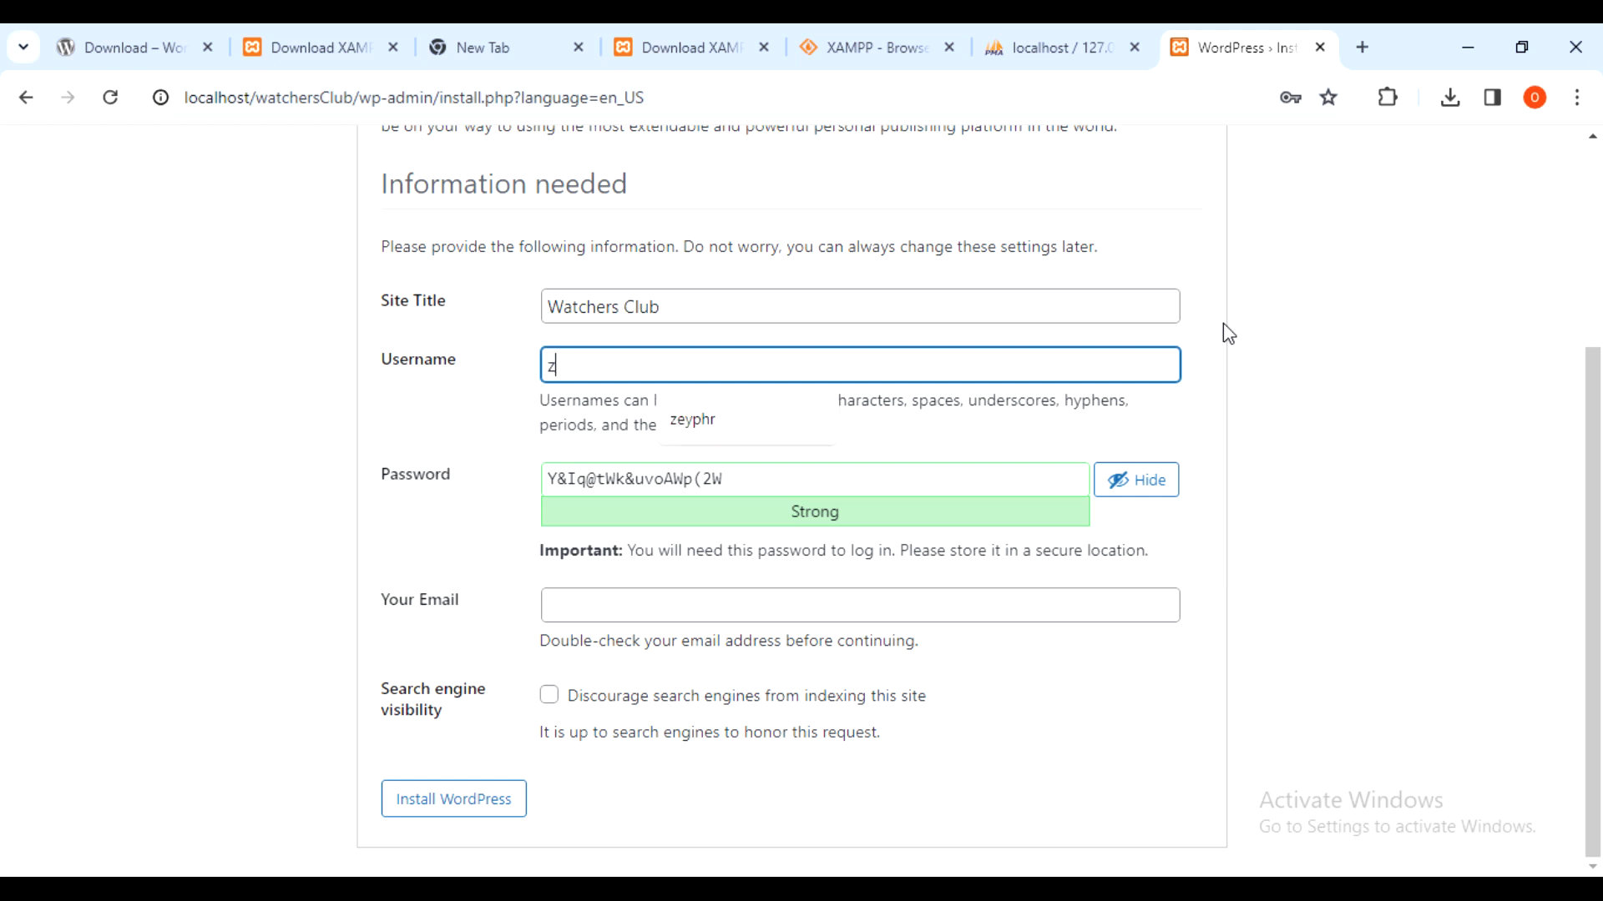
pyautogui.write('eyphr')
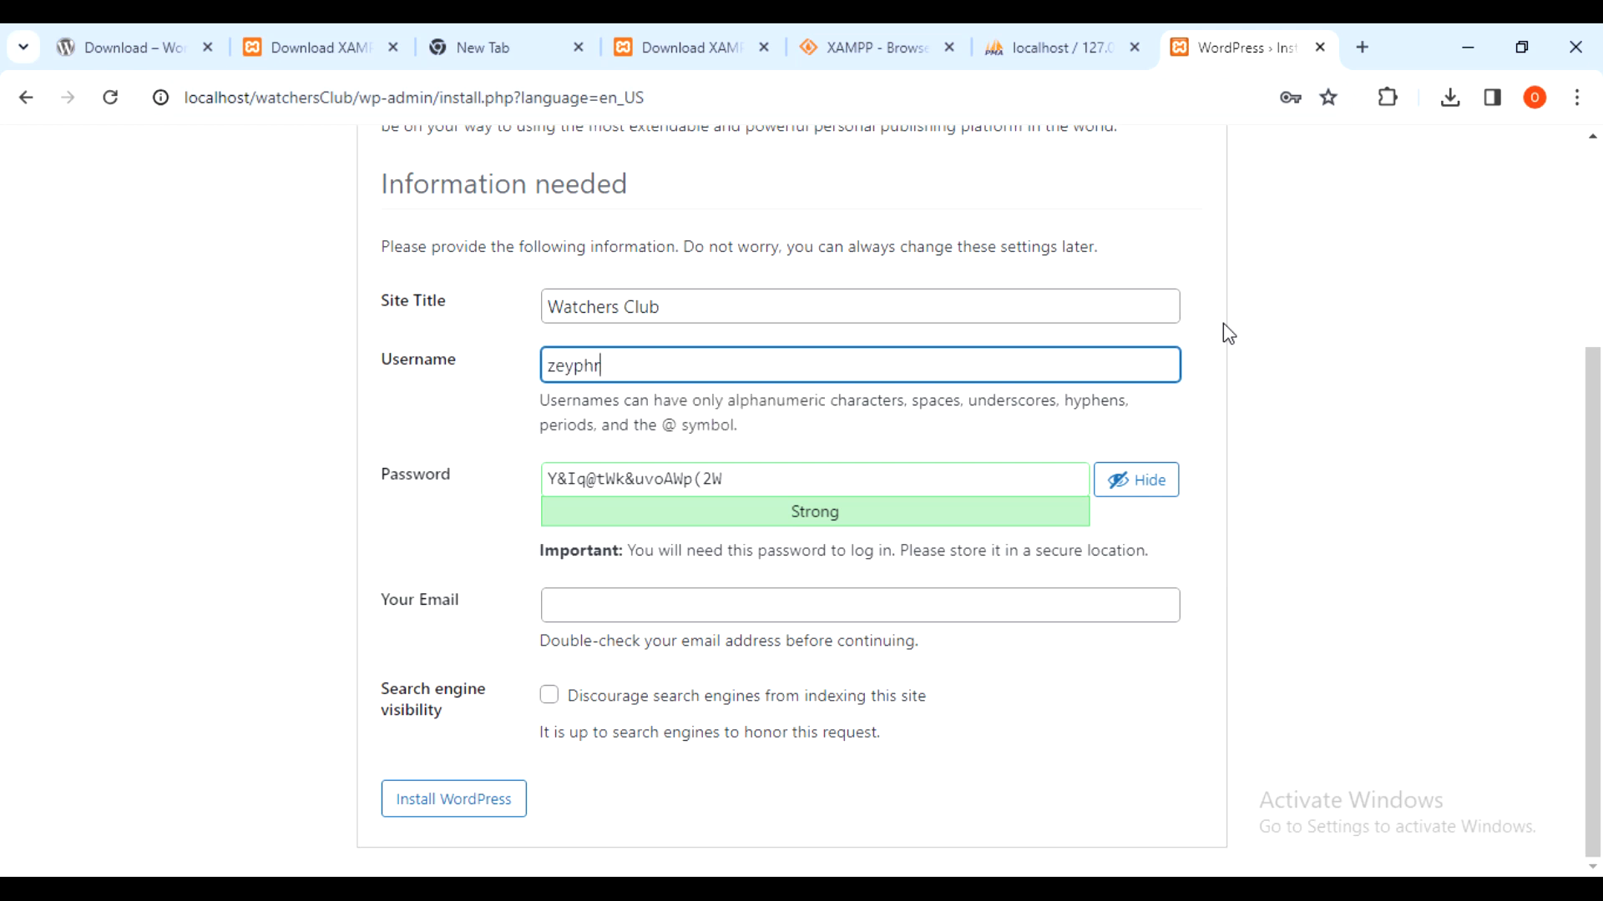
pyautogui.click(1429, 363)
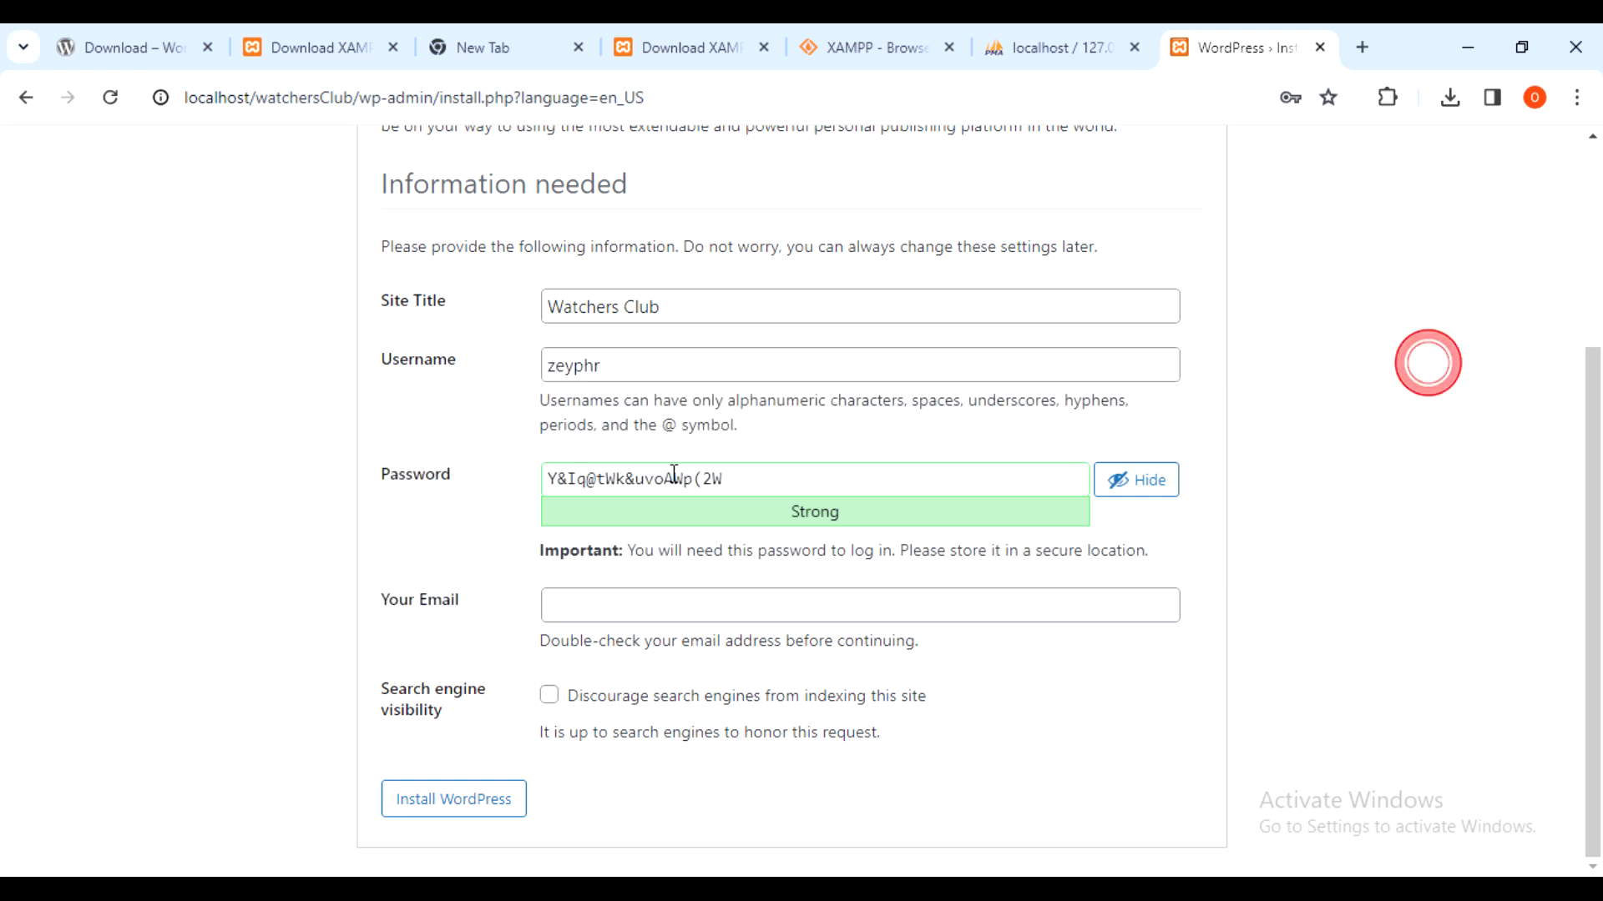
pyautogui.tripleClick(756, 482)
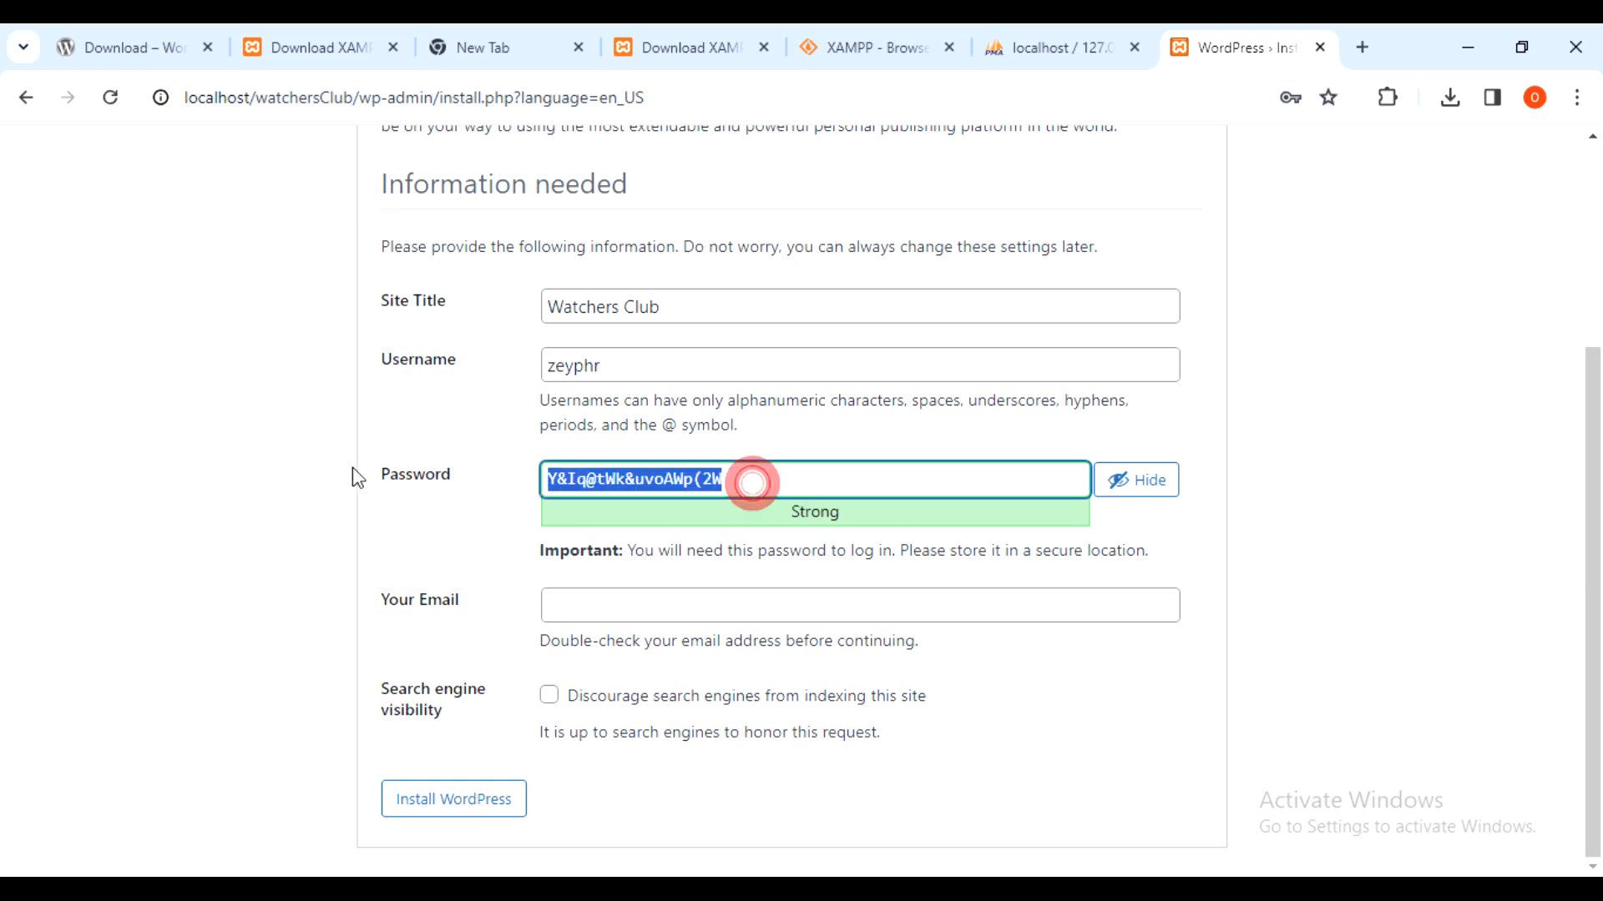
pyautogui.write('12345')
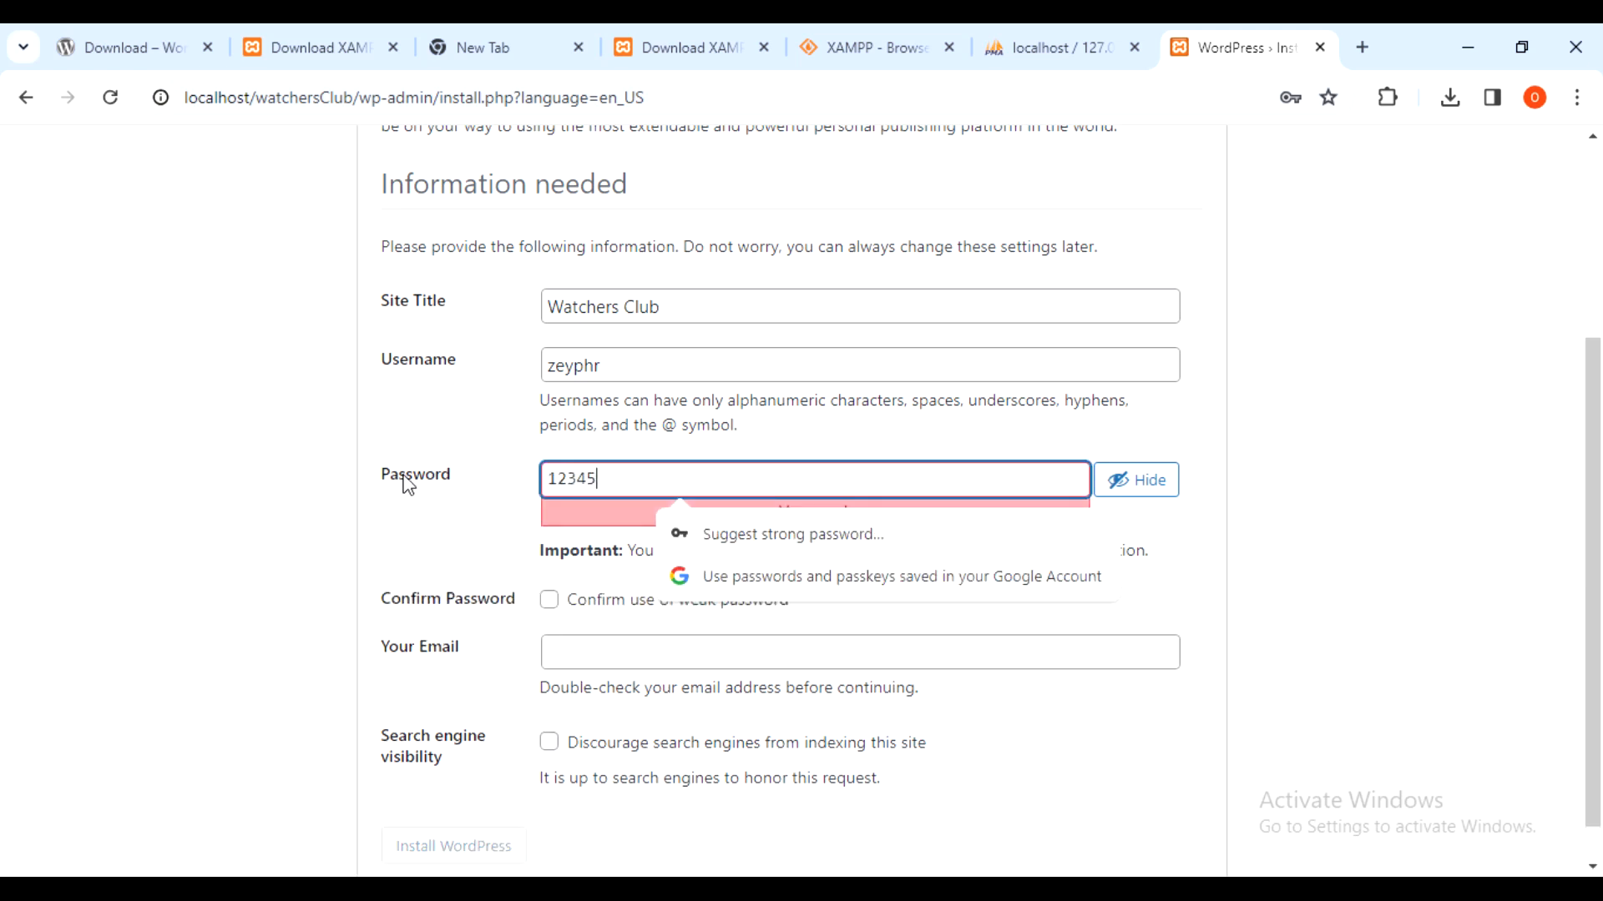
pyautogui.click(1276, 458)
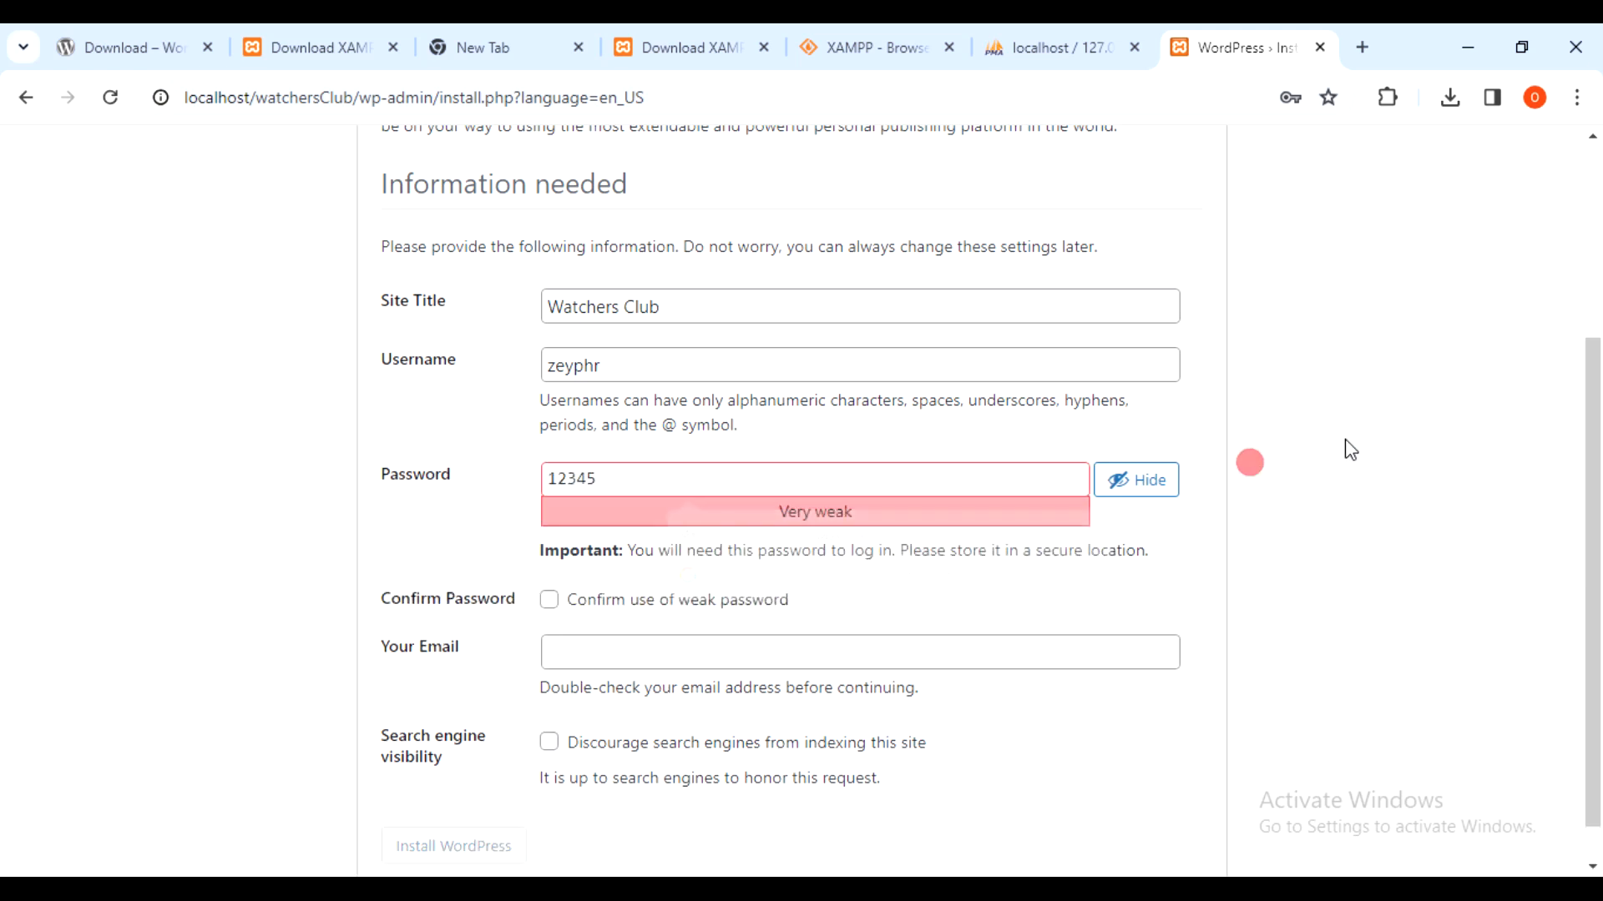
# - Confirm use of the weak password and fill in the admin e-mail from the saved suggestion
pyautogui.scroll(-1, 1169, 434)
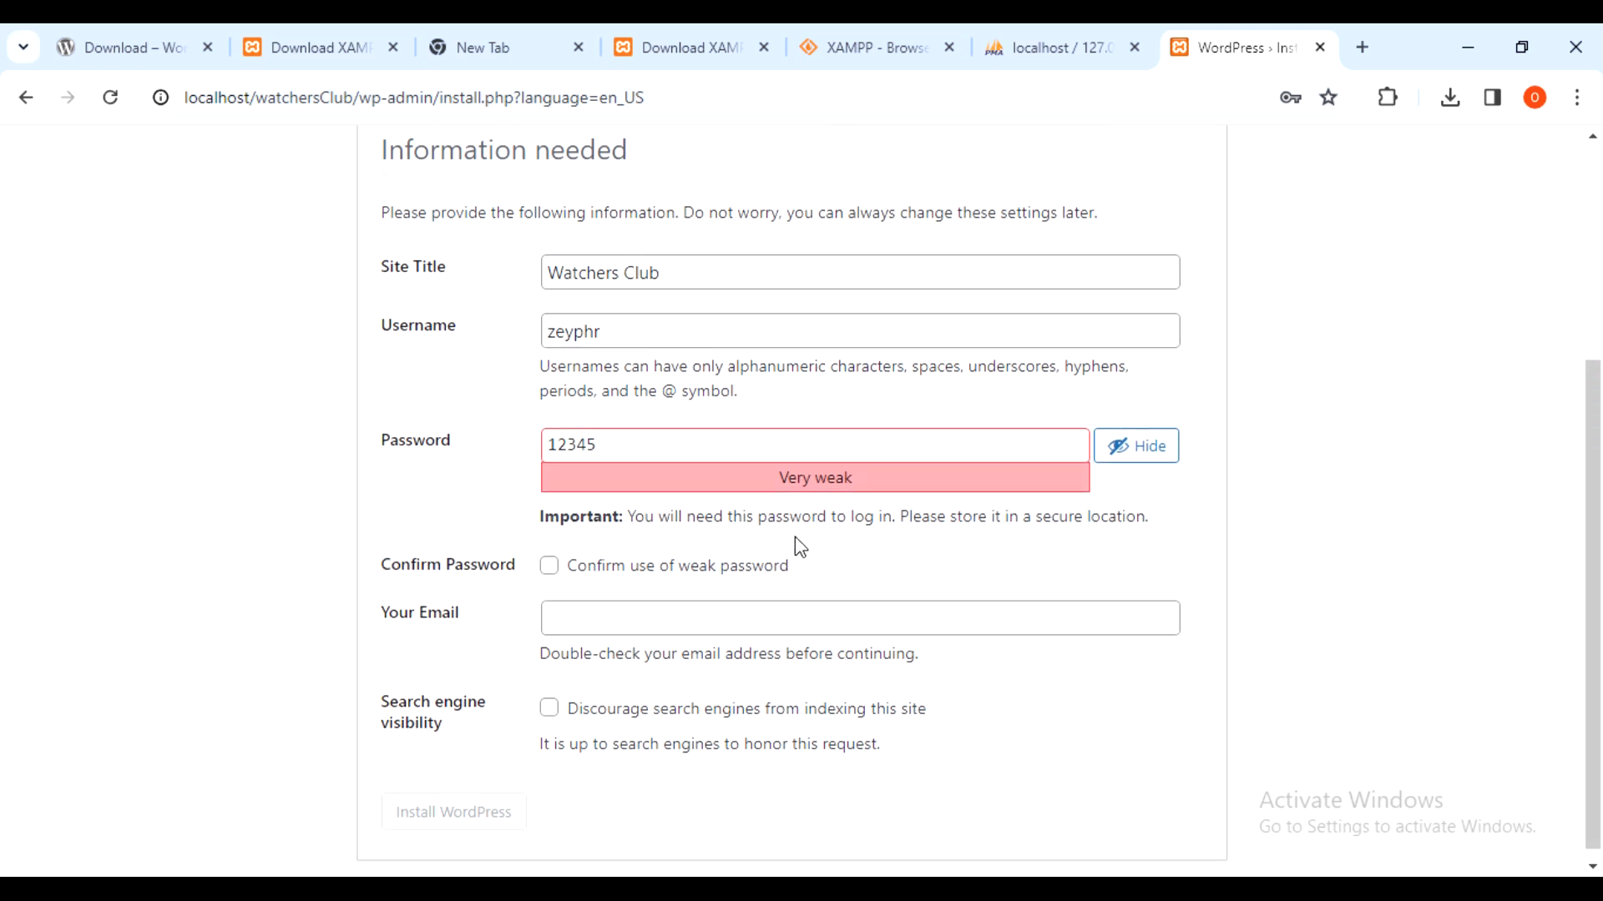
pyautogui.scroll(-1, 794, 547)
pyautogui.click(548, 554)
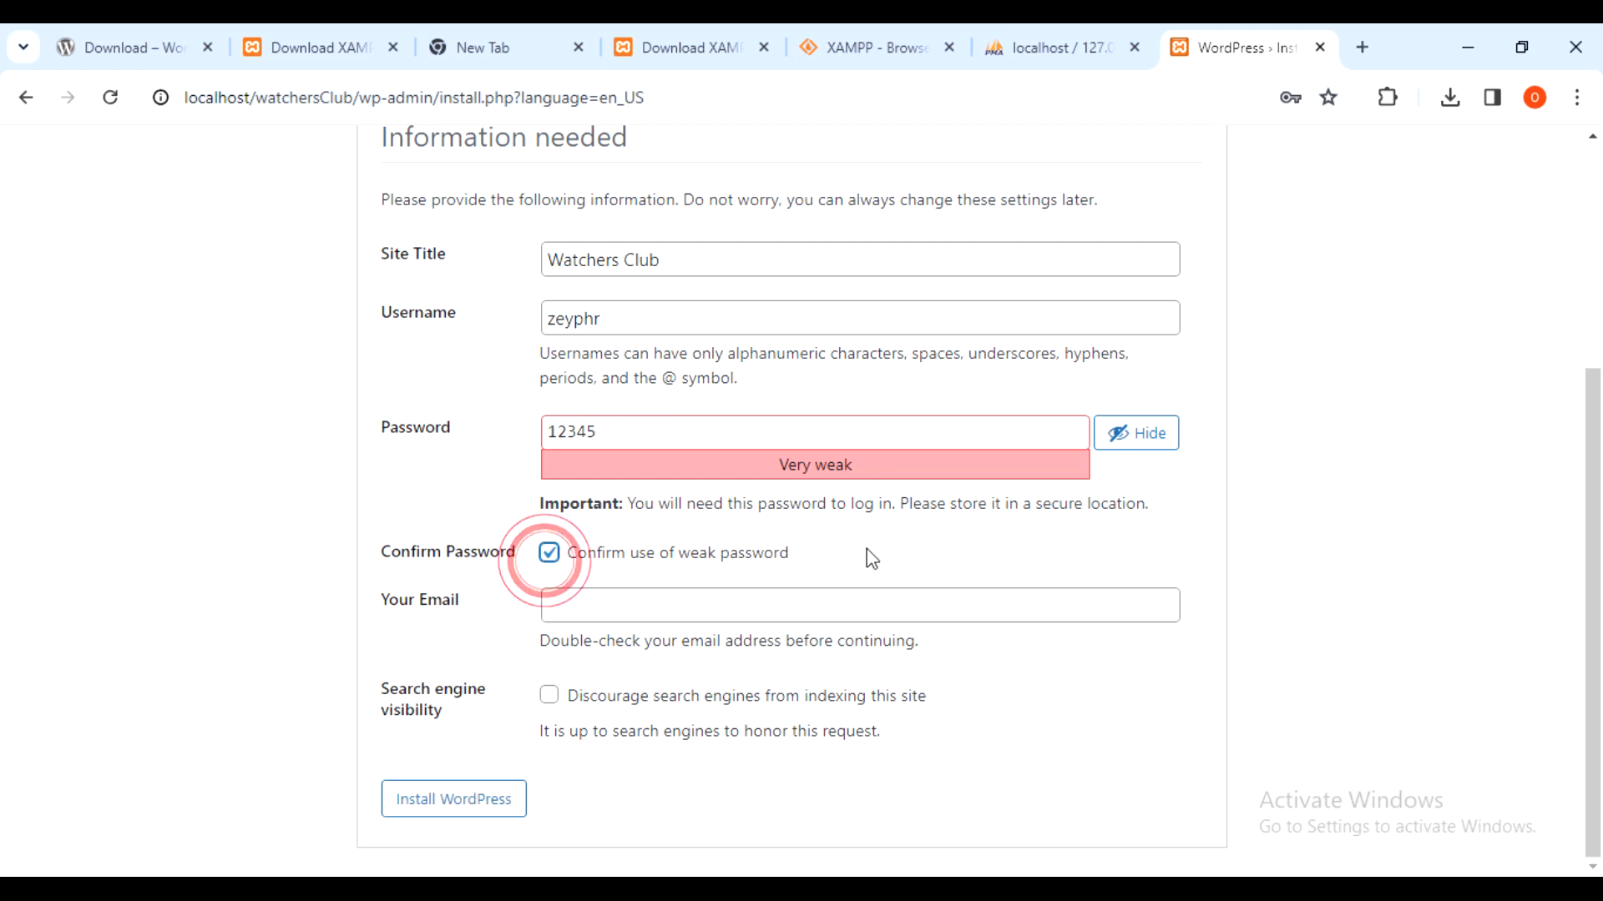
pyautogui.click(728, 597)
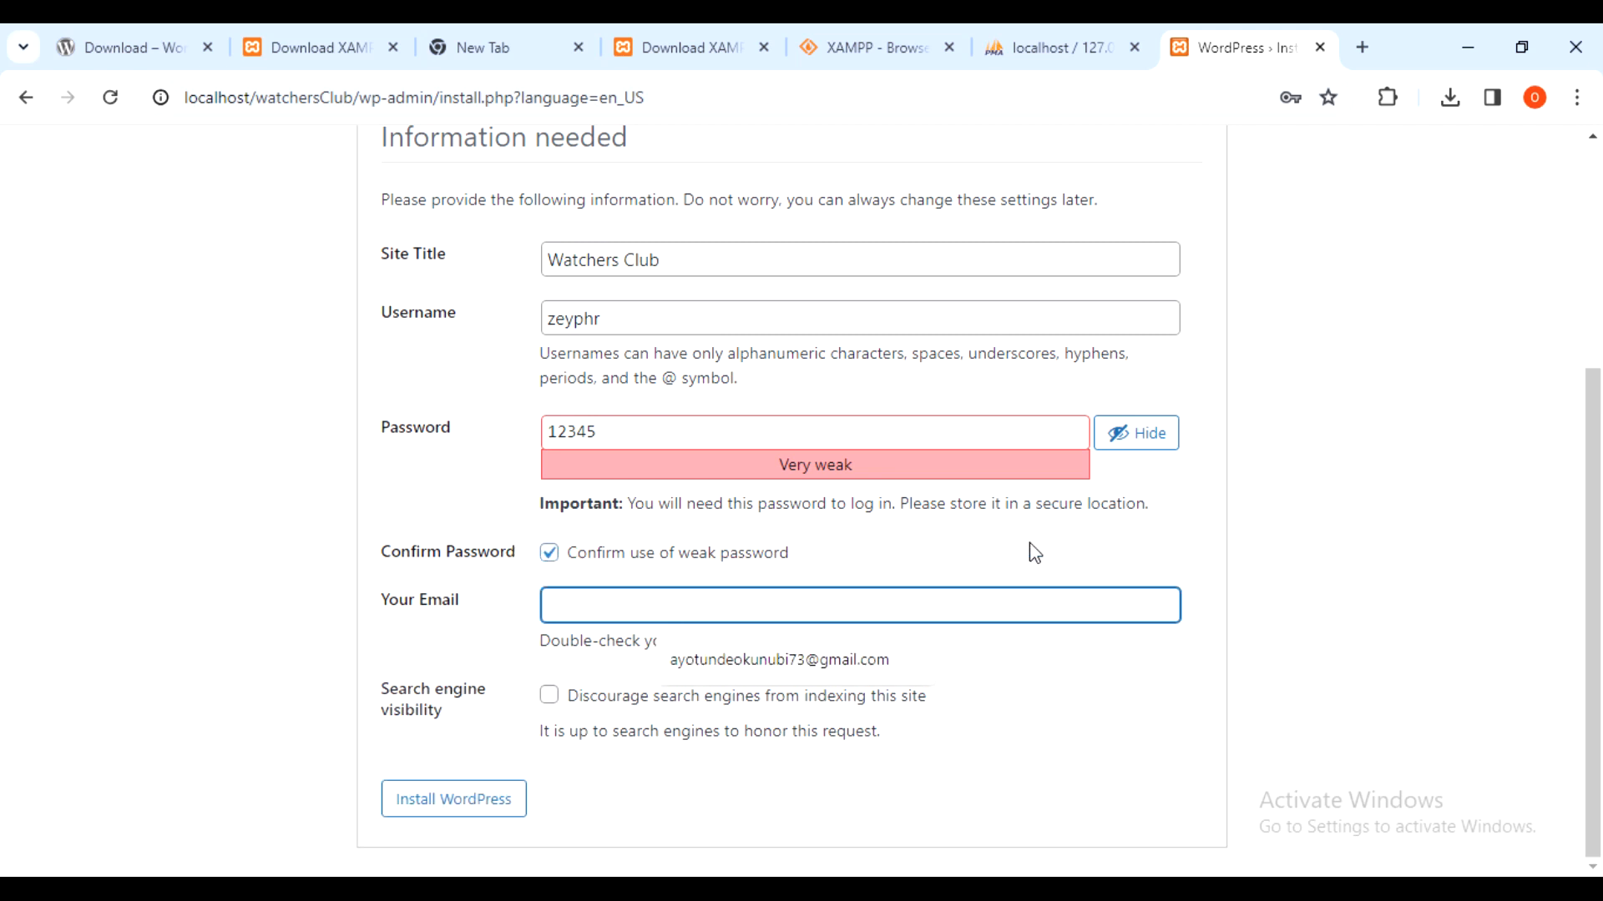
pyautogui.click(834, 665)
pyautogui.click(1313, 543)
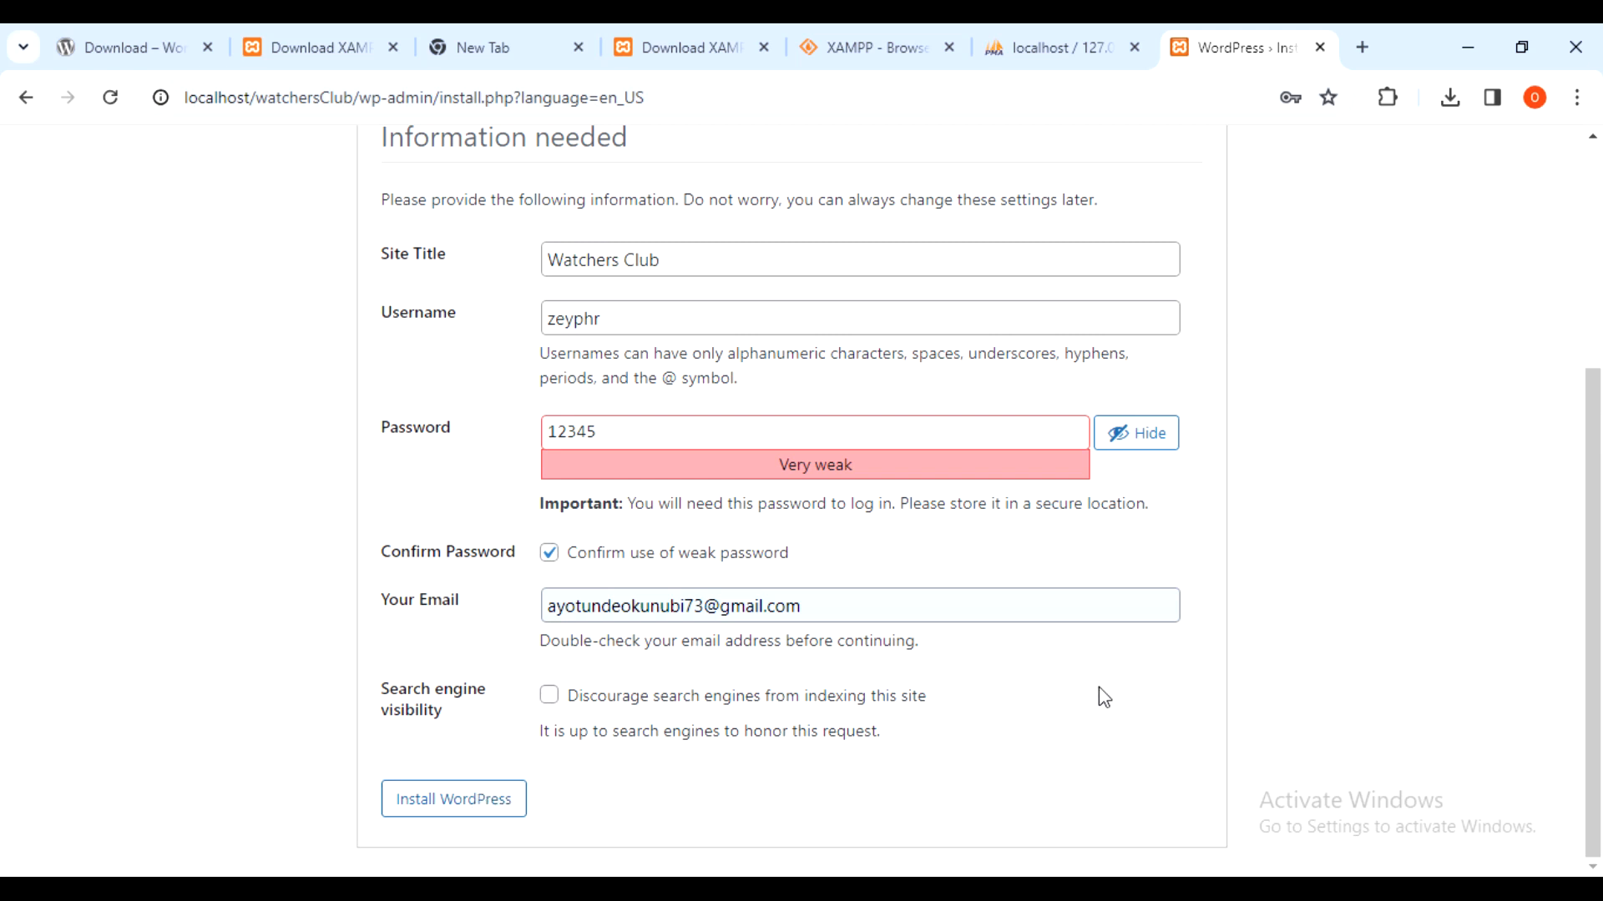
# - Install WordPress, dismiss Chrome's password-update popup, and review the username on the Success page
pyautogui.click(501, 799)
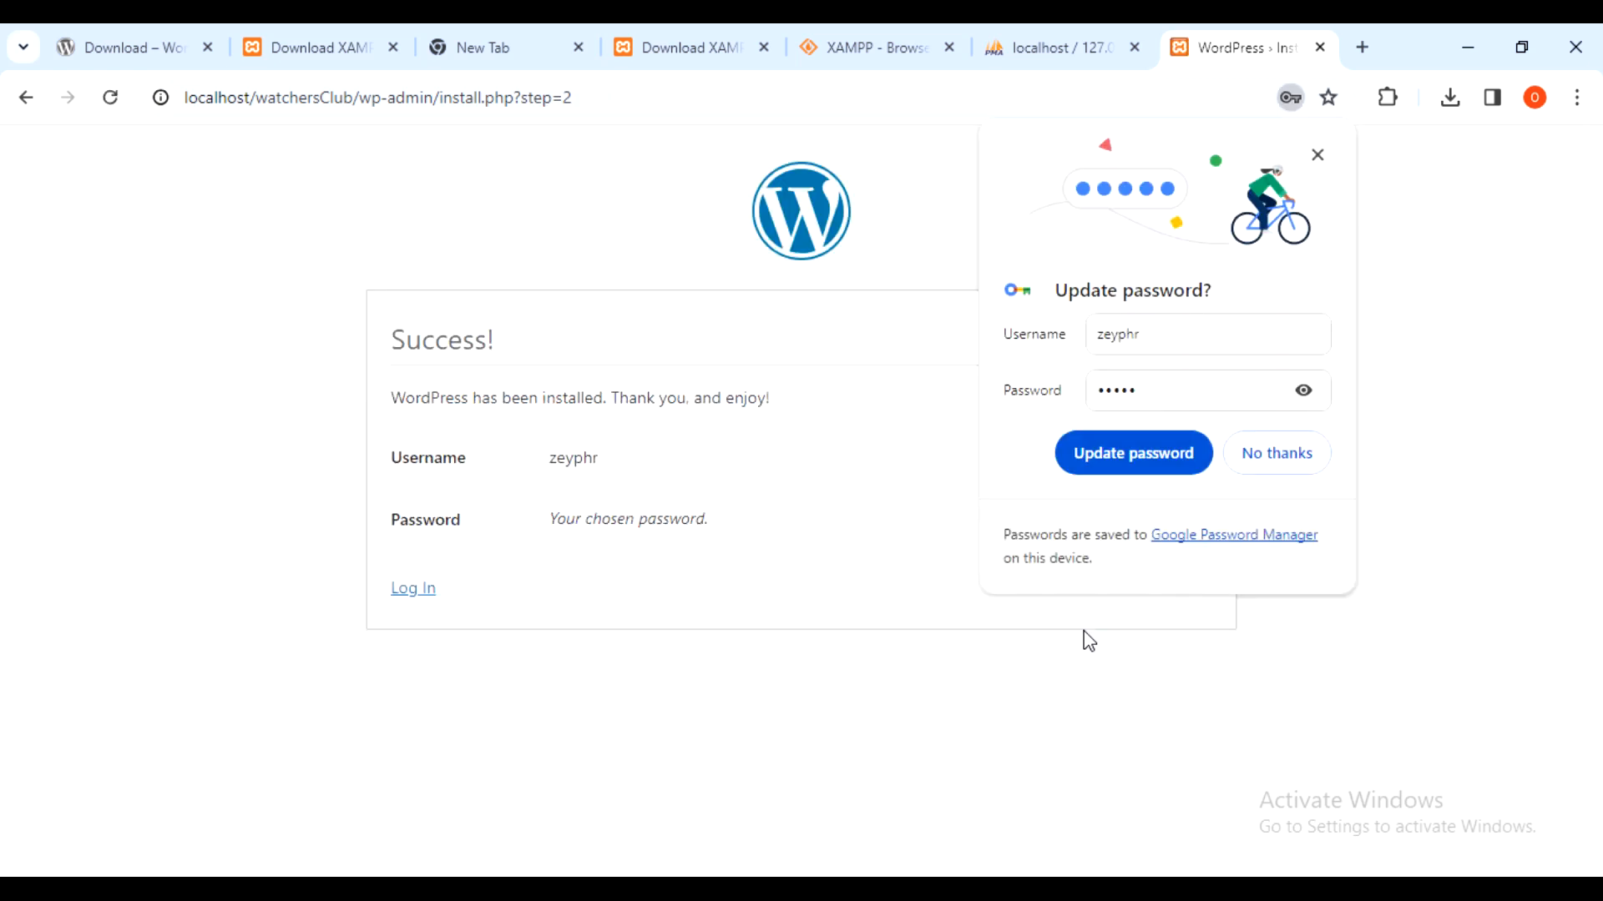
pyautogui.click(1317, 154)
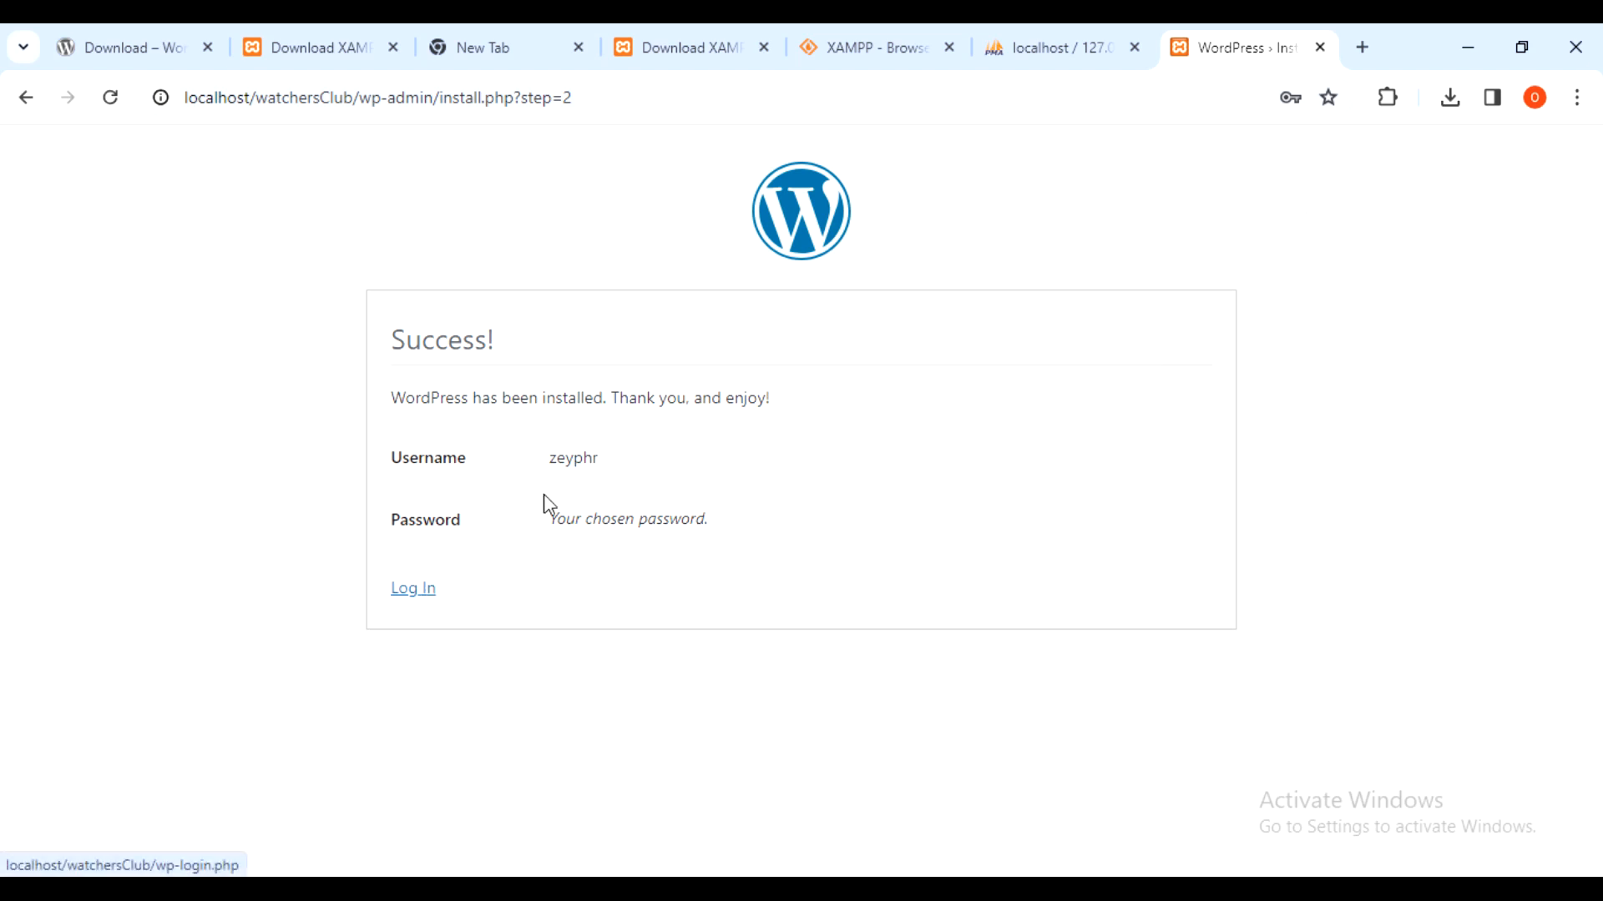
pyautogui.moveTo(608, 455); pyautogui.dragTo(553, 459)
pyautogui.hotkey('ctrl', 'c')
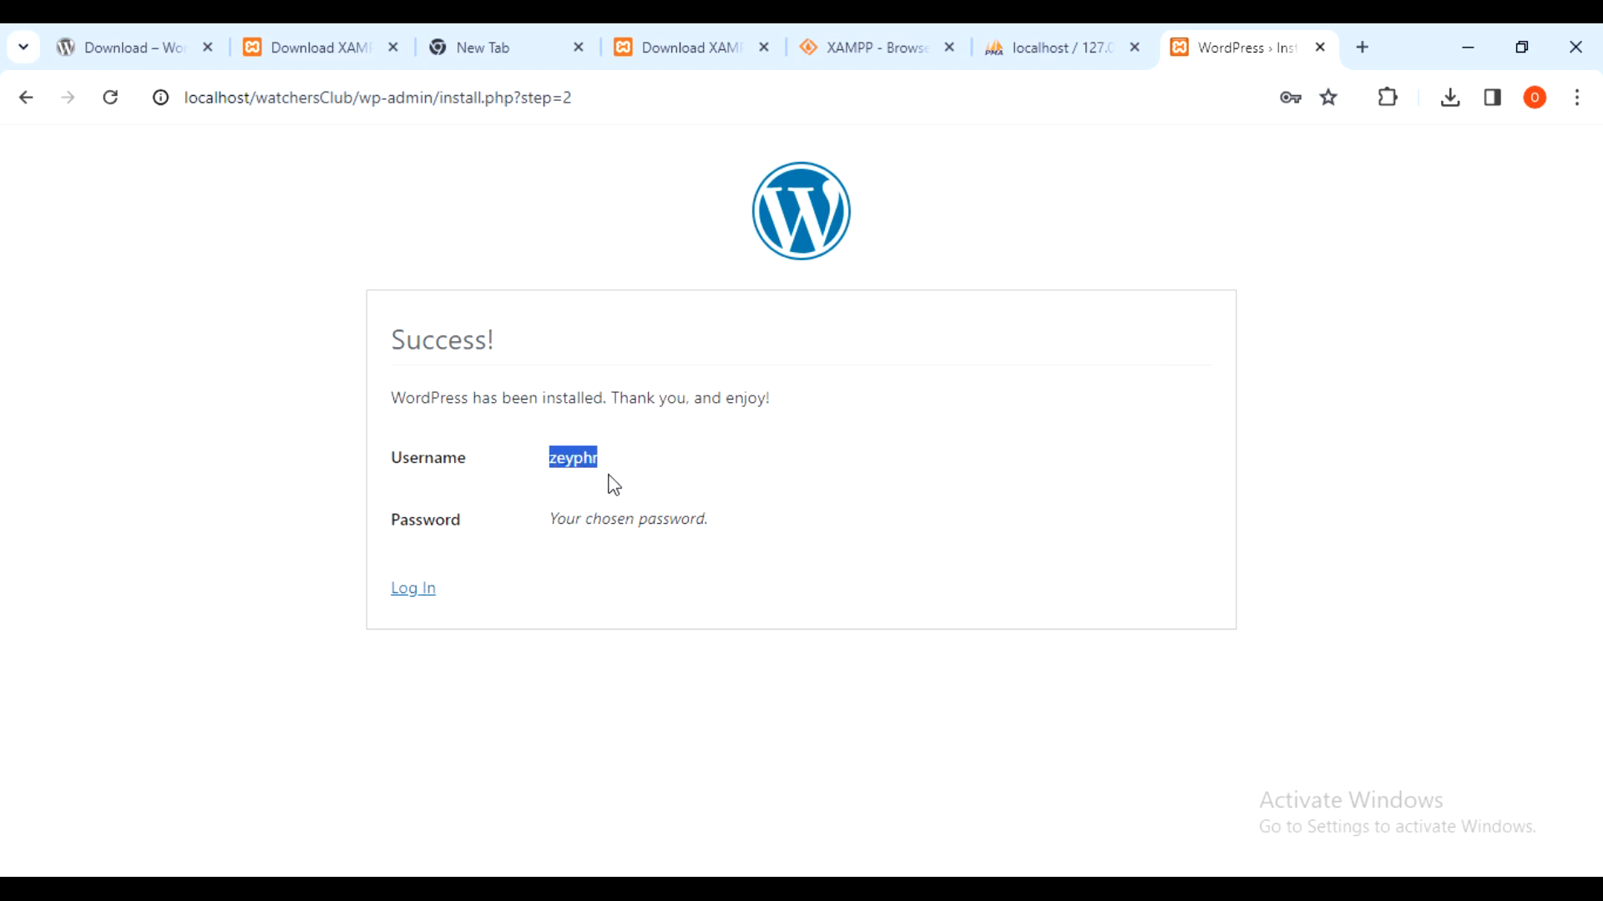
pyautogui.click(1146, 423)
# - On the login page, paste the admin username and remove its stray leading space
pyautogui.click(409, 590)
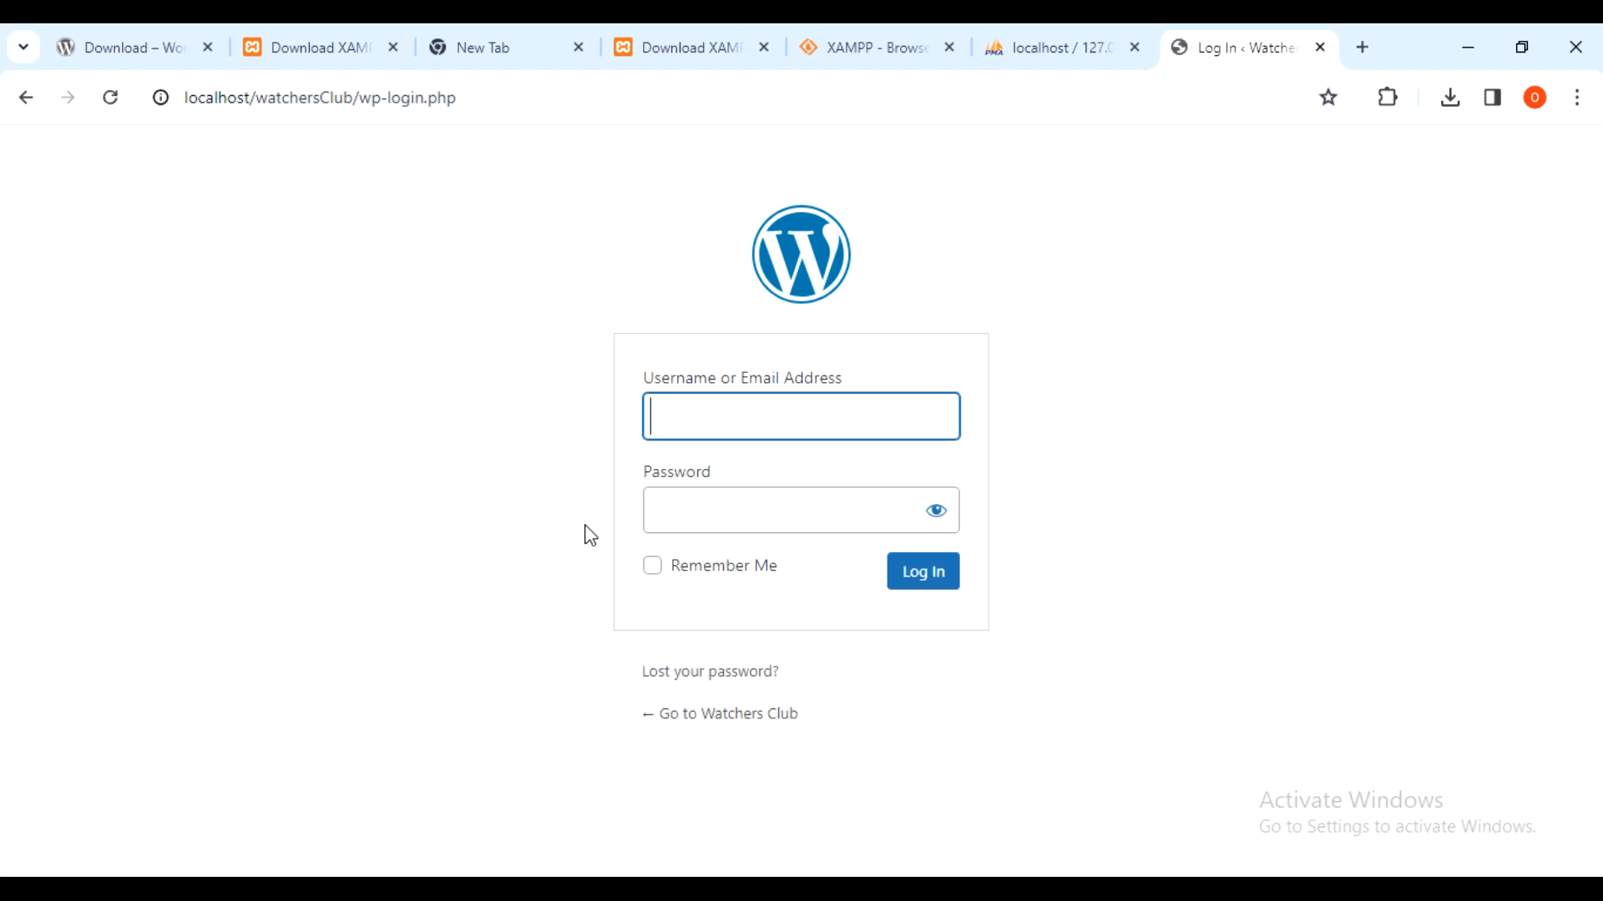
pyautogui.click(737, 431)
pyautogui.doubleClick(737, 432)
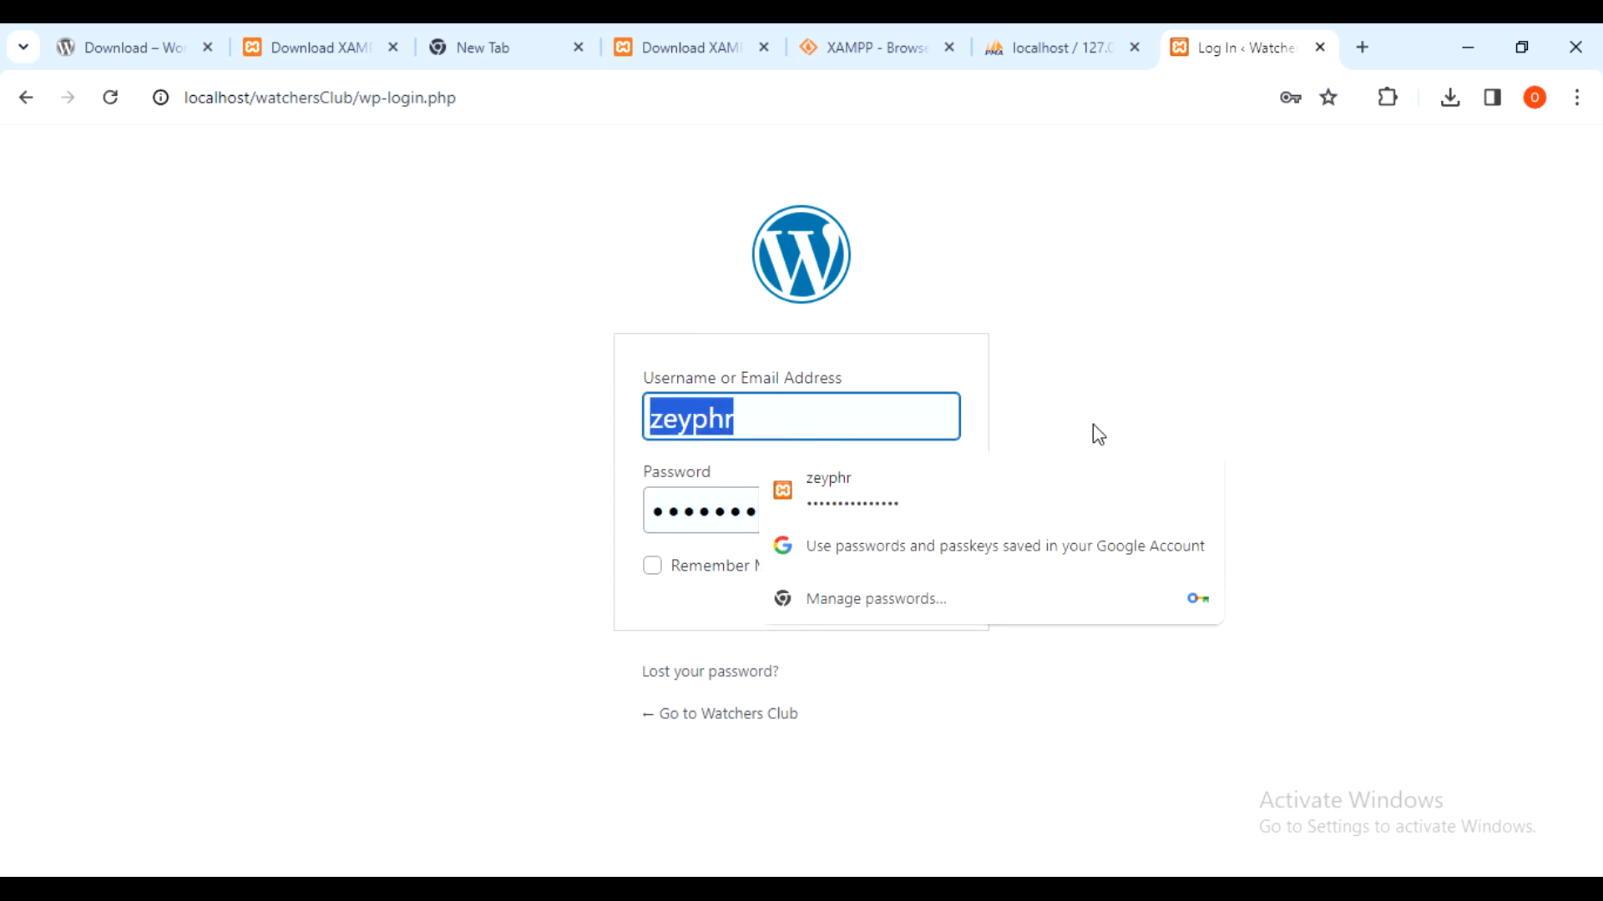
pyautogui.hotkey('ctrl', 'v')
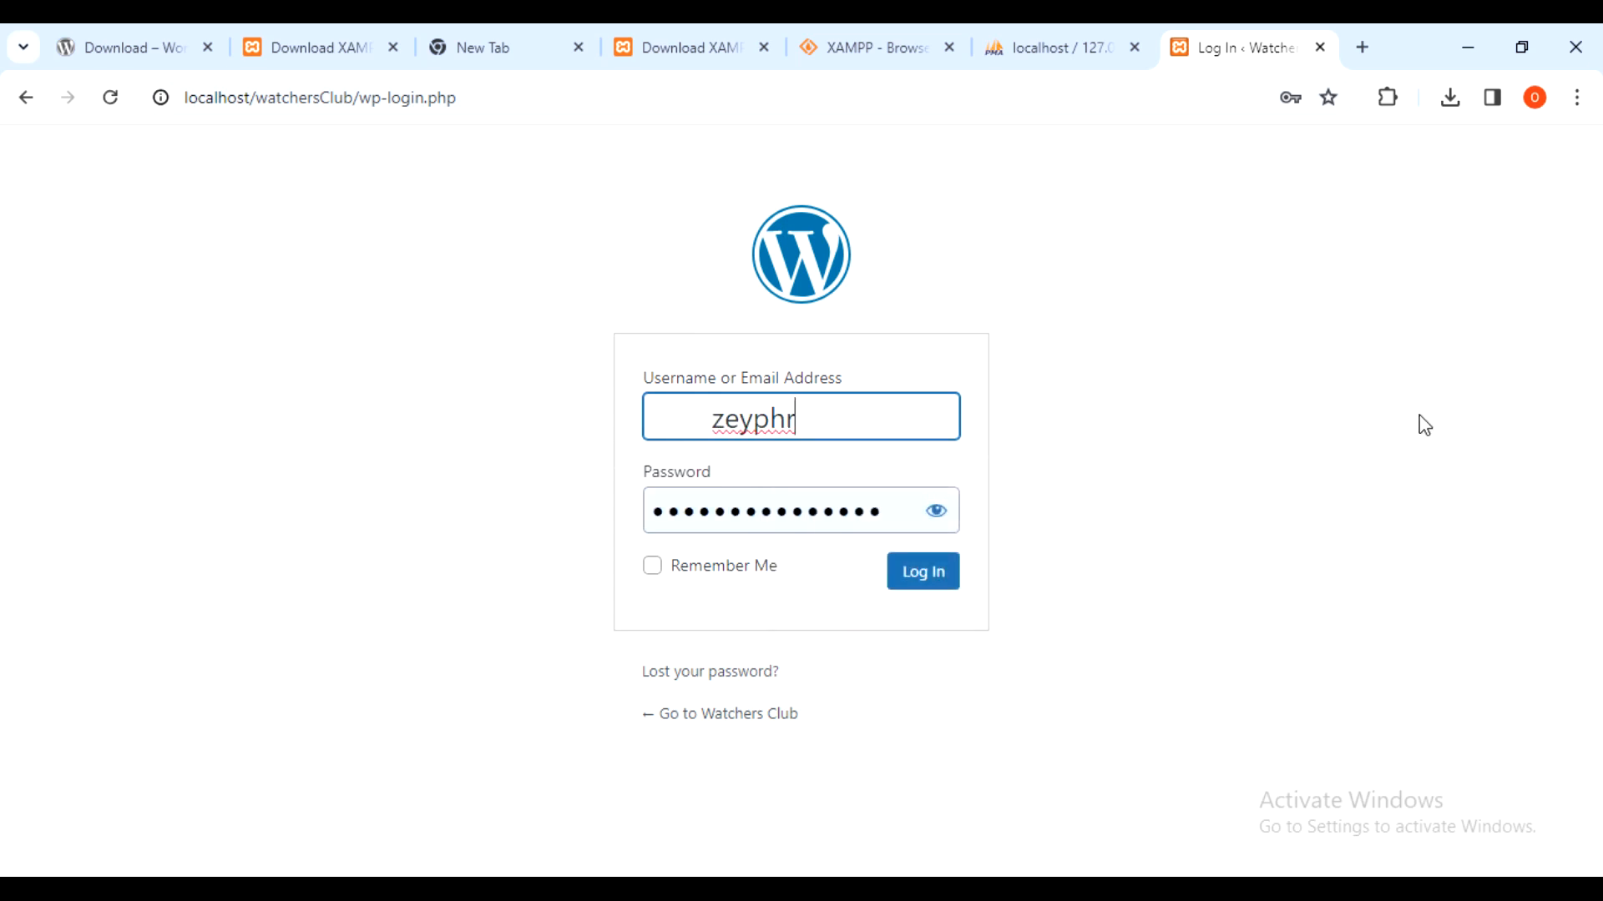
pyautogui.hotkey('ctrl', 'shift', 'Right')
pyautogui.press('BackSpace')
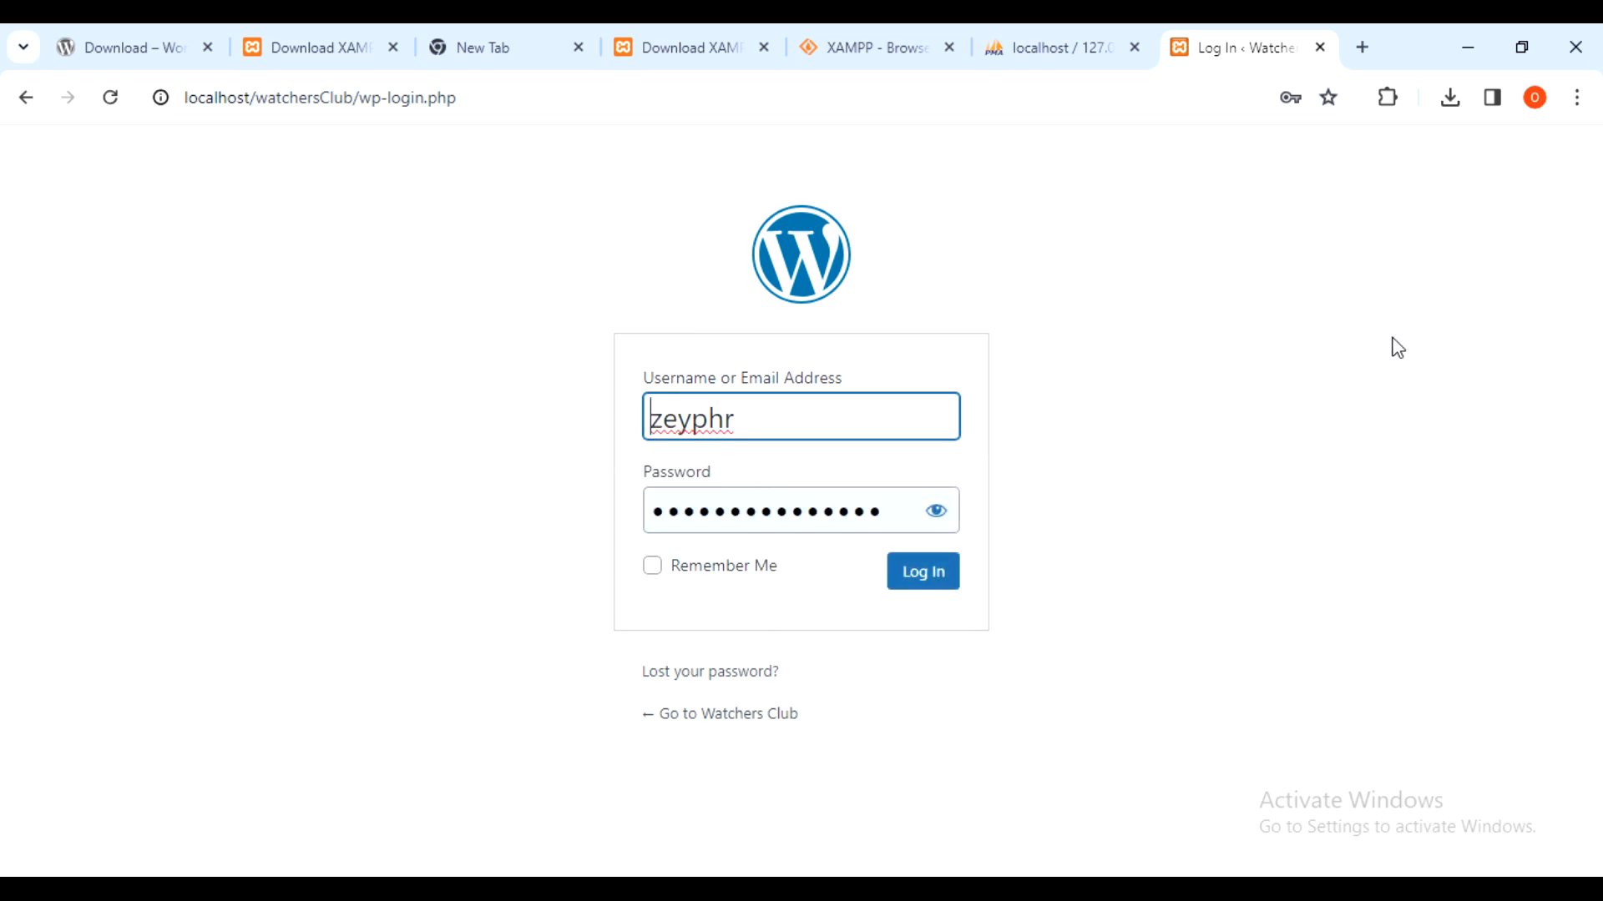
# - Clear the browser-saved password and type the account password
pyautogui.click(698, 501)
pyautogui.hotkey('ctrl', 'a')
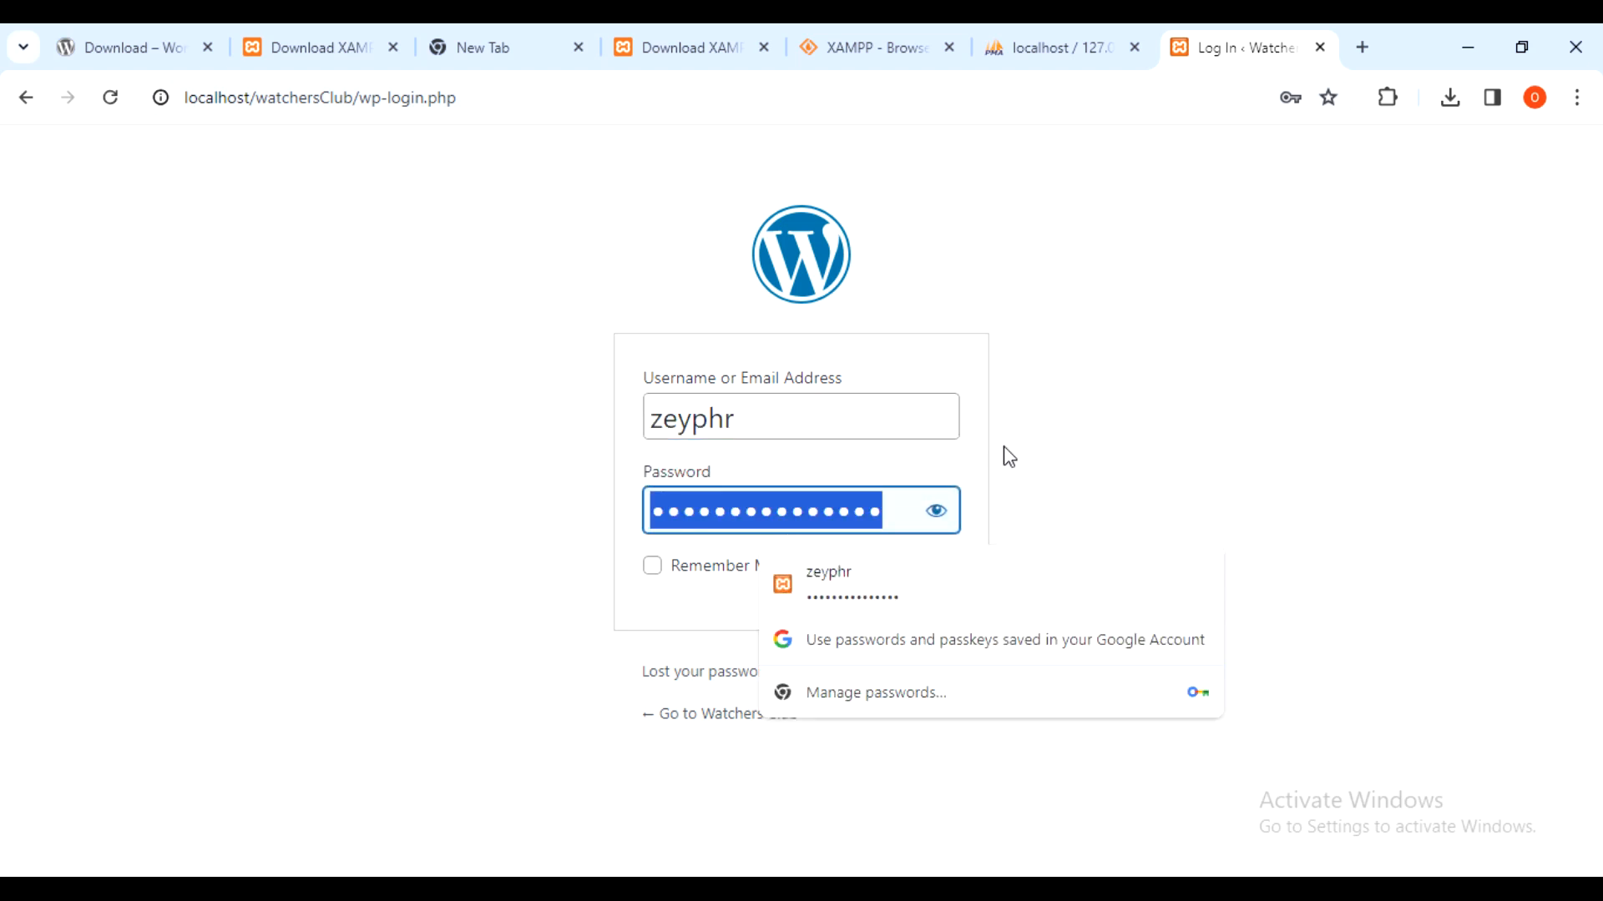
pyautogui.press('BackSpace')
pyautogui.write('admin')
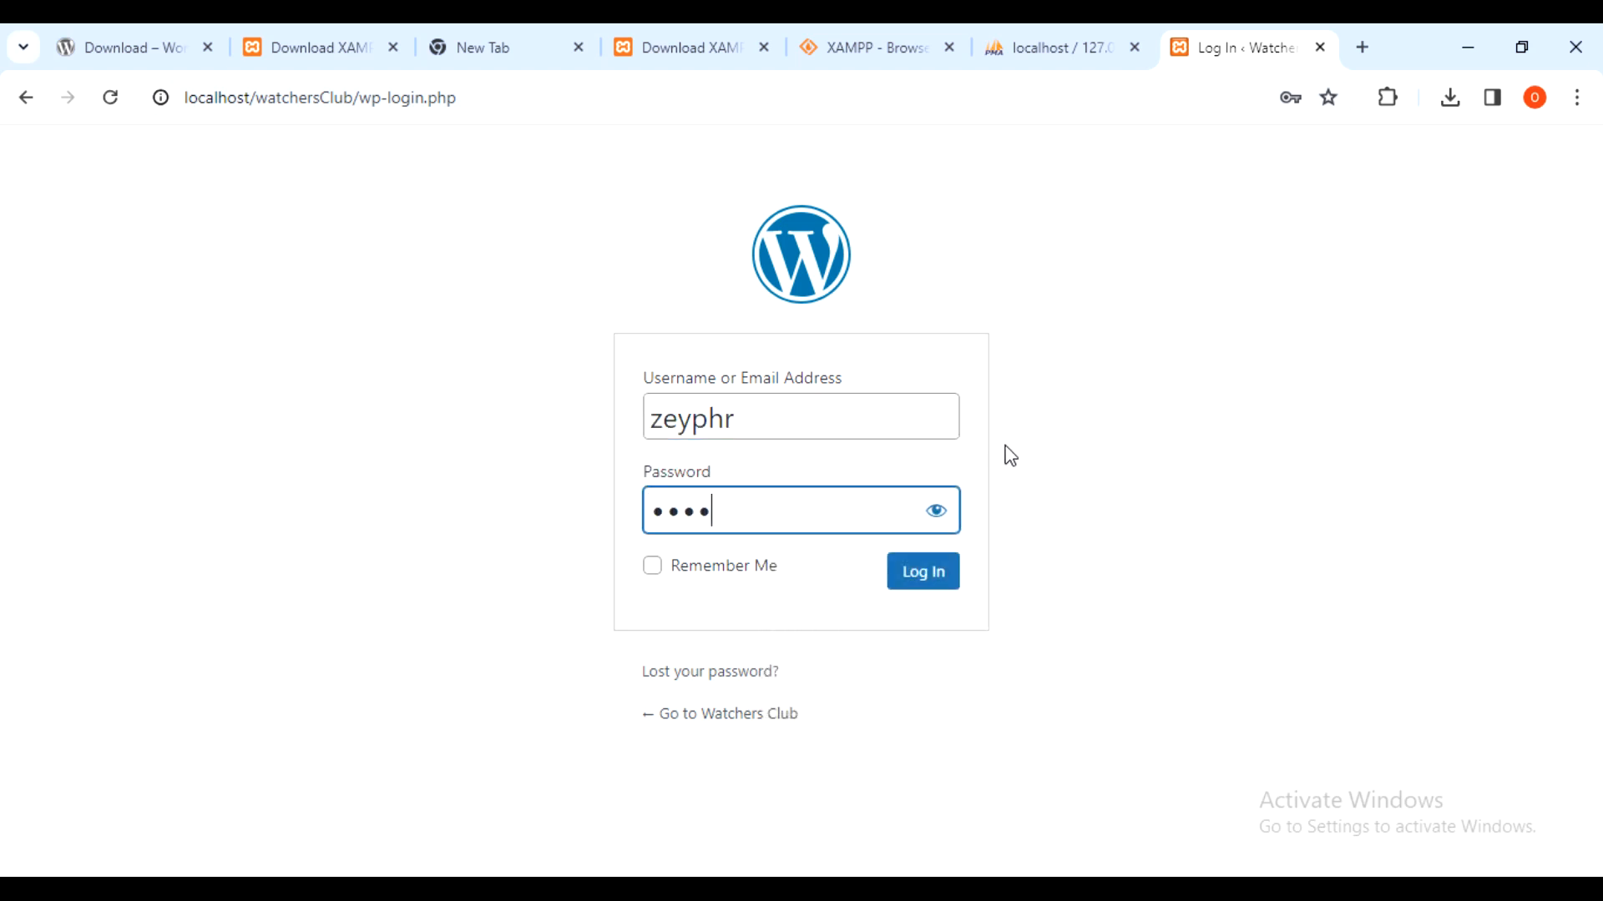
# - Log in with Remember Me ticked and browse the Dashboard sidebar menus (Posts, Media, Pages, Tools)
pyautogui.click(652, 567)
pyautogui.click(946, 575)
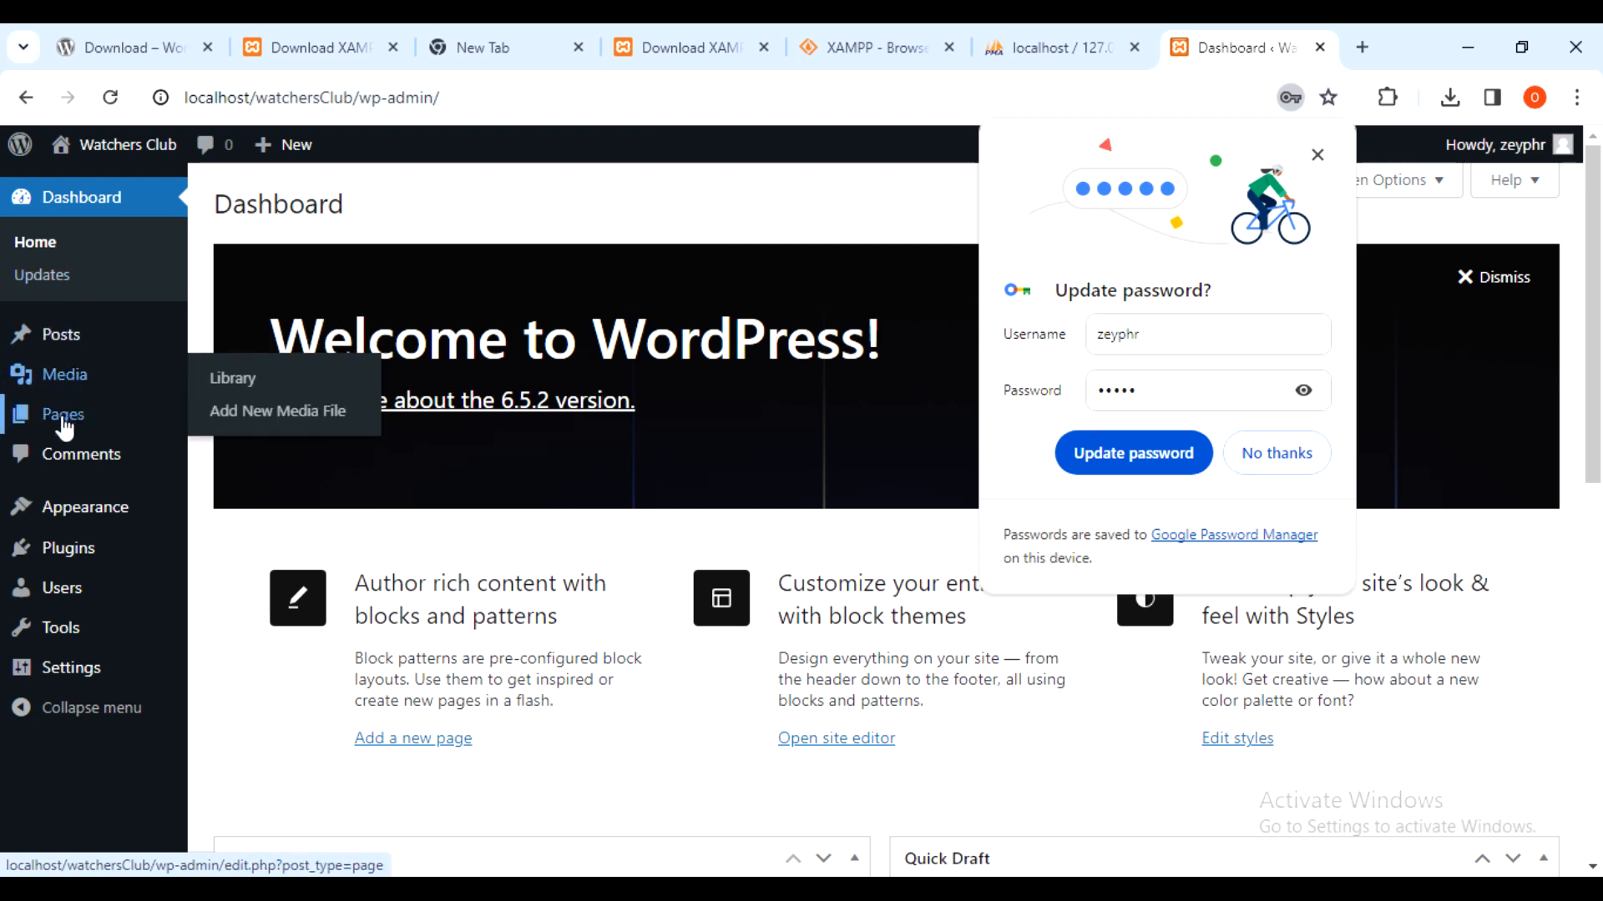
pyautogui.moveTo(50, 344)
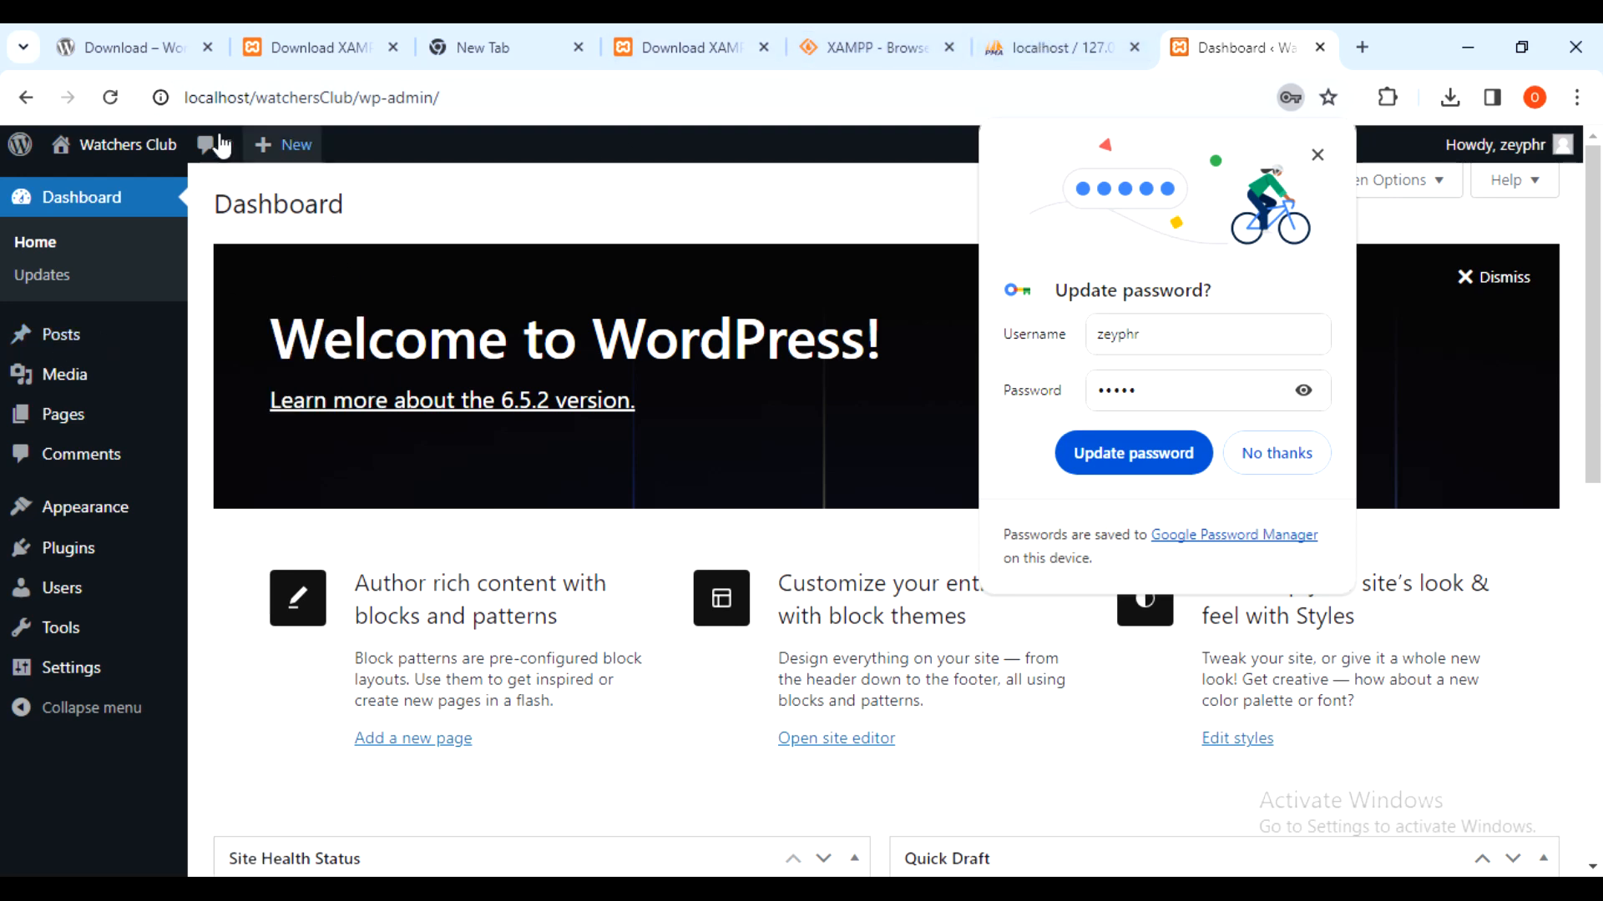
pyautogui.moveTo(93, 331)
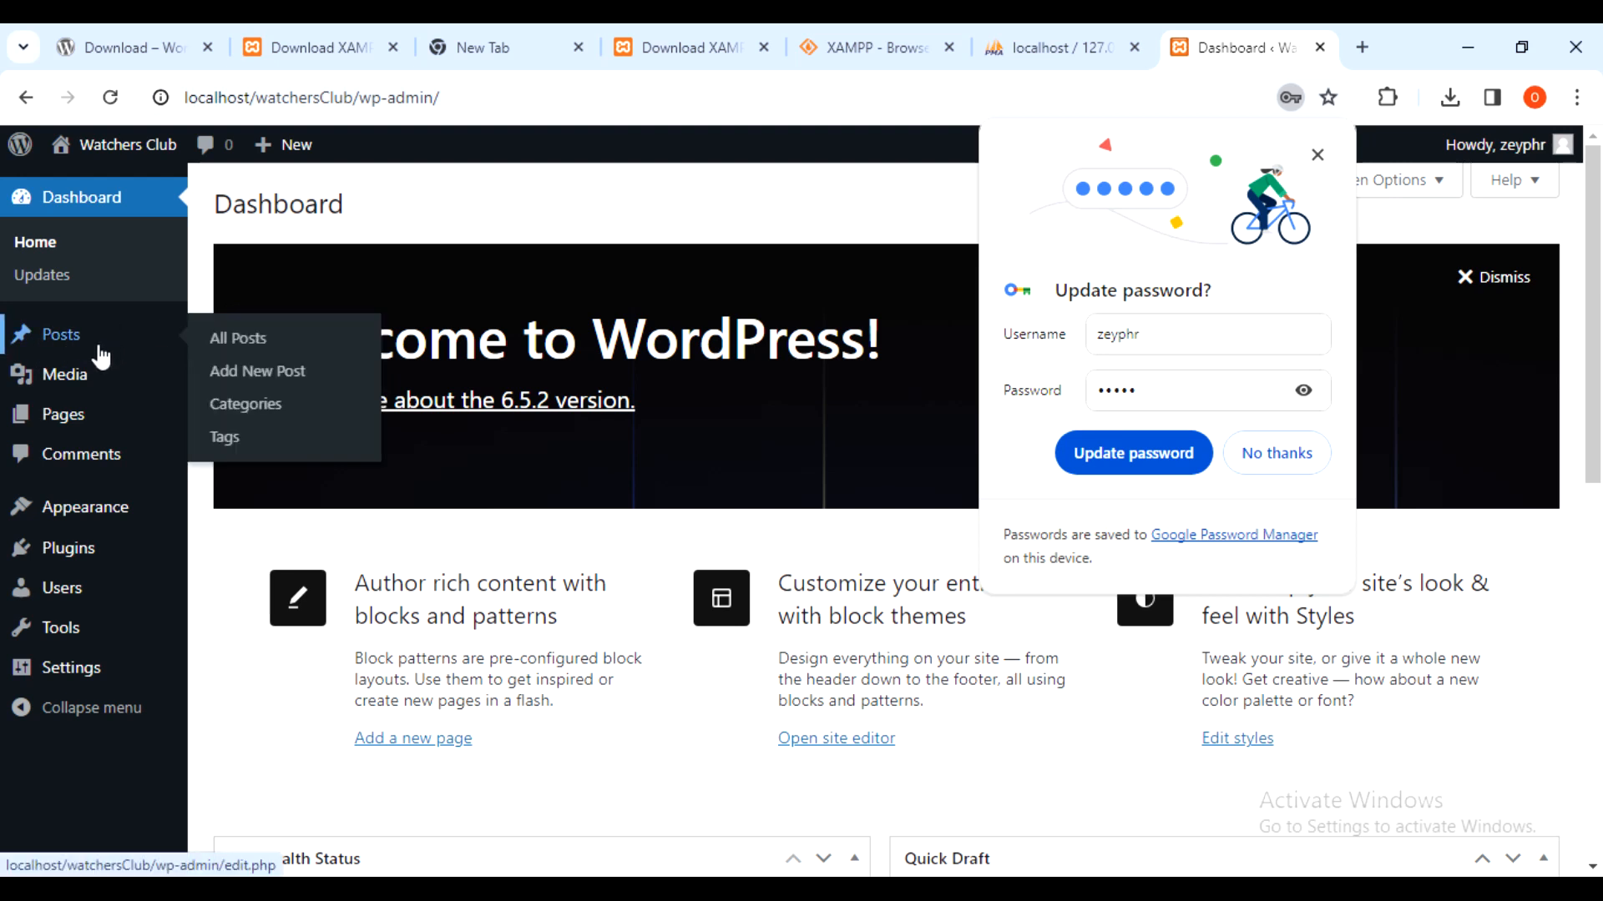
pyautogui.moveTo(113, 379)
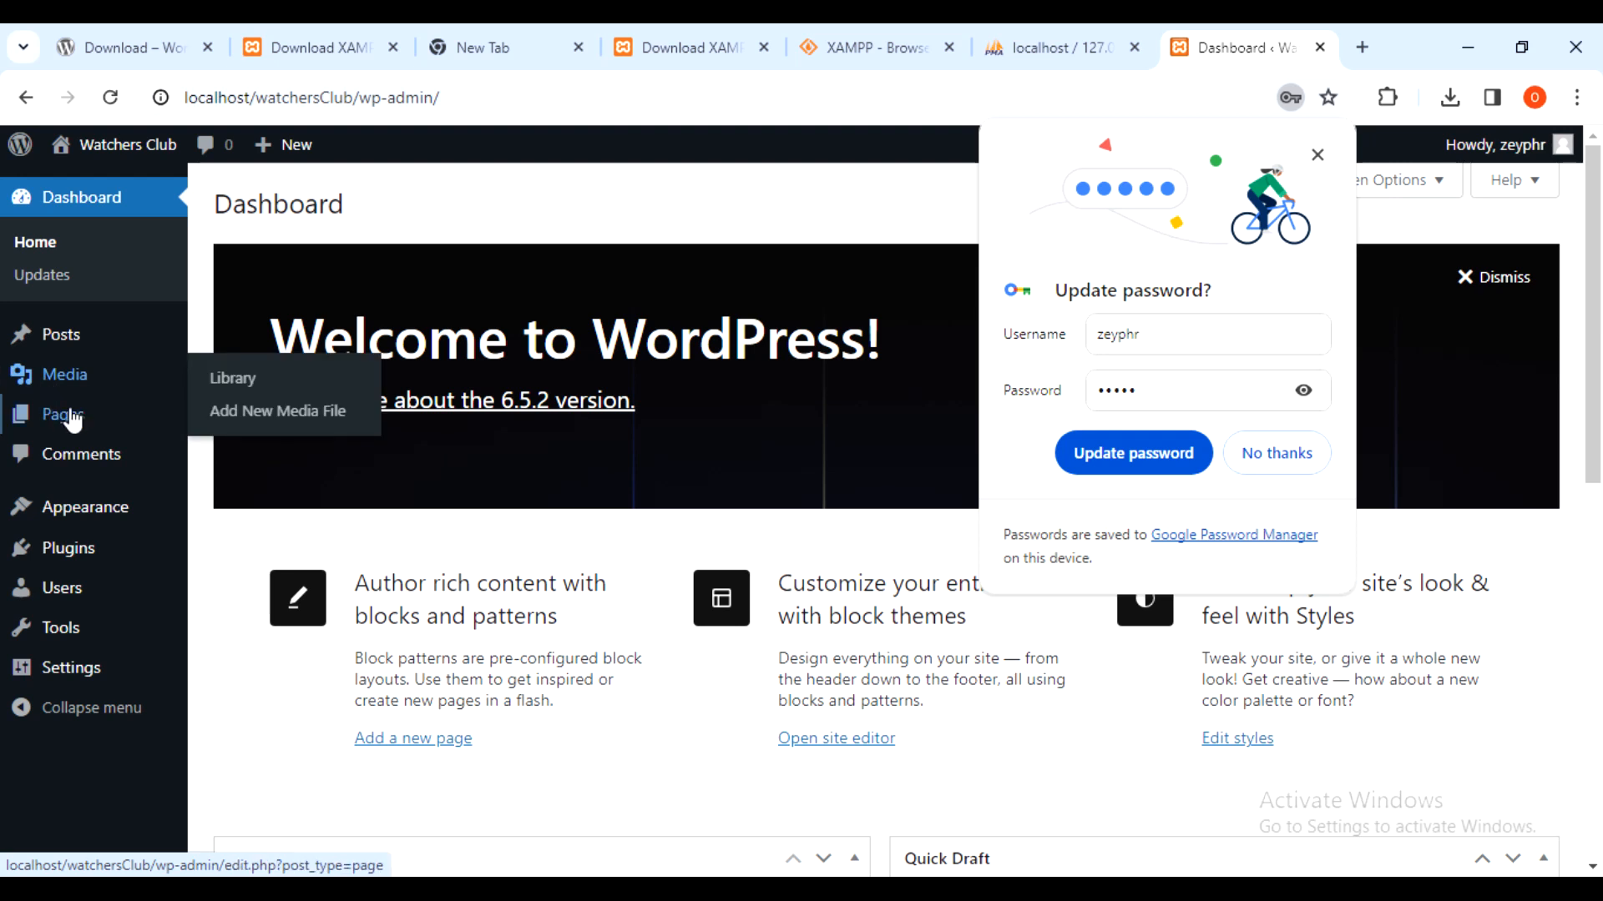
pyautogui.click(72, 769)
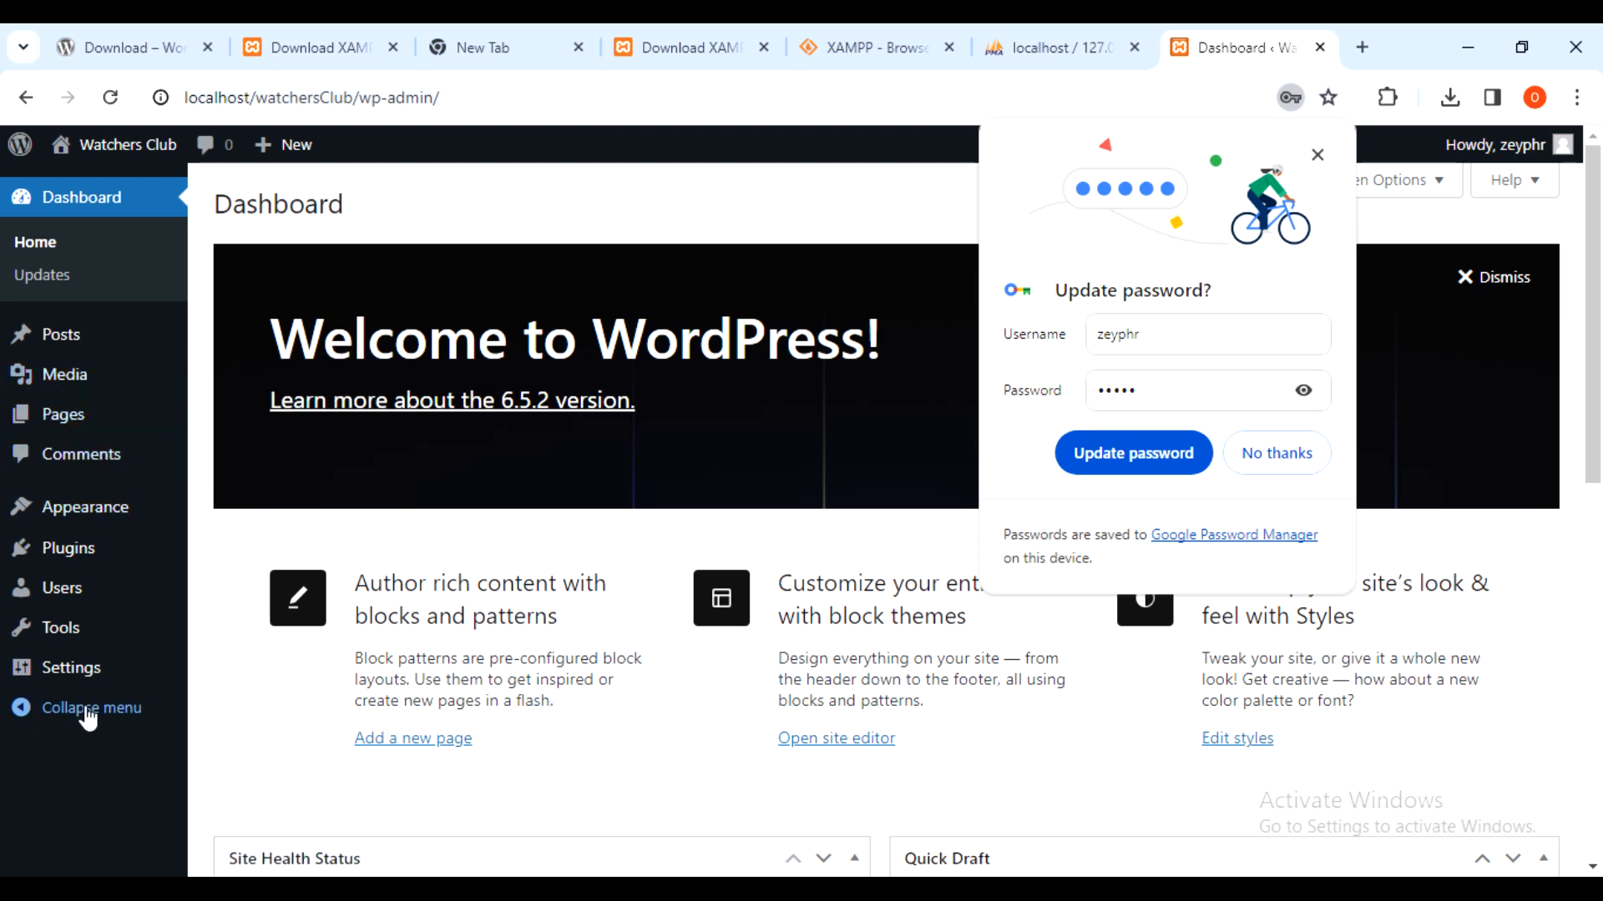
pyautogui.moveTo(72, 625)
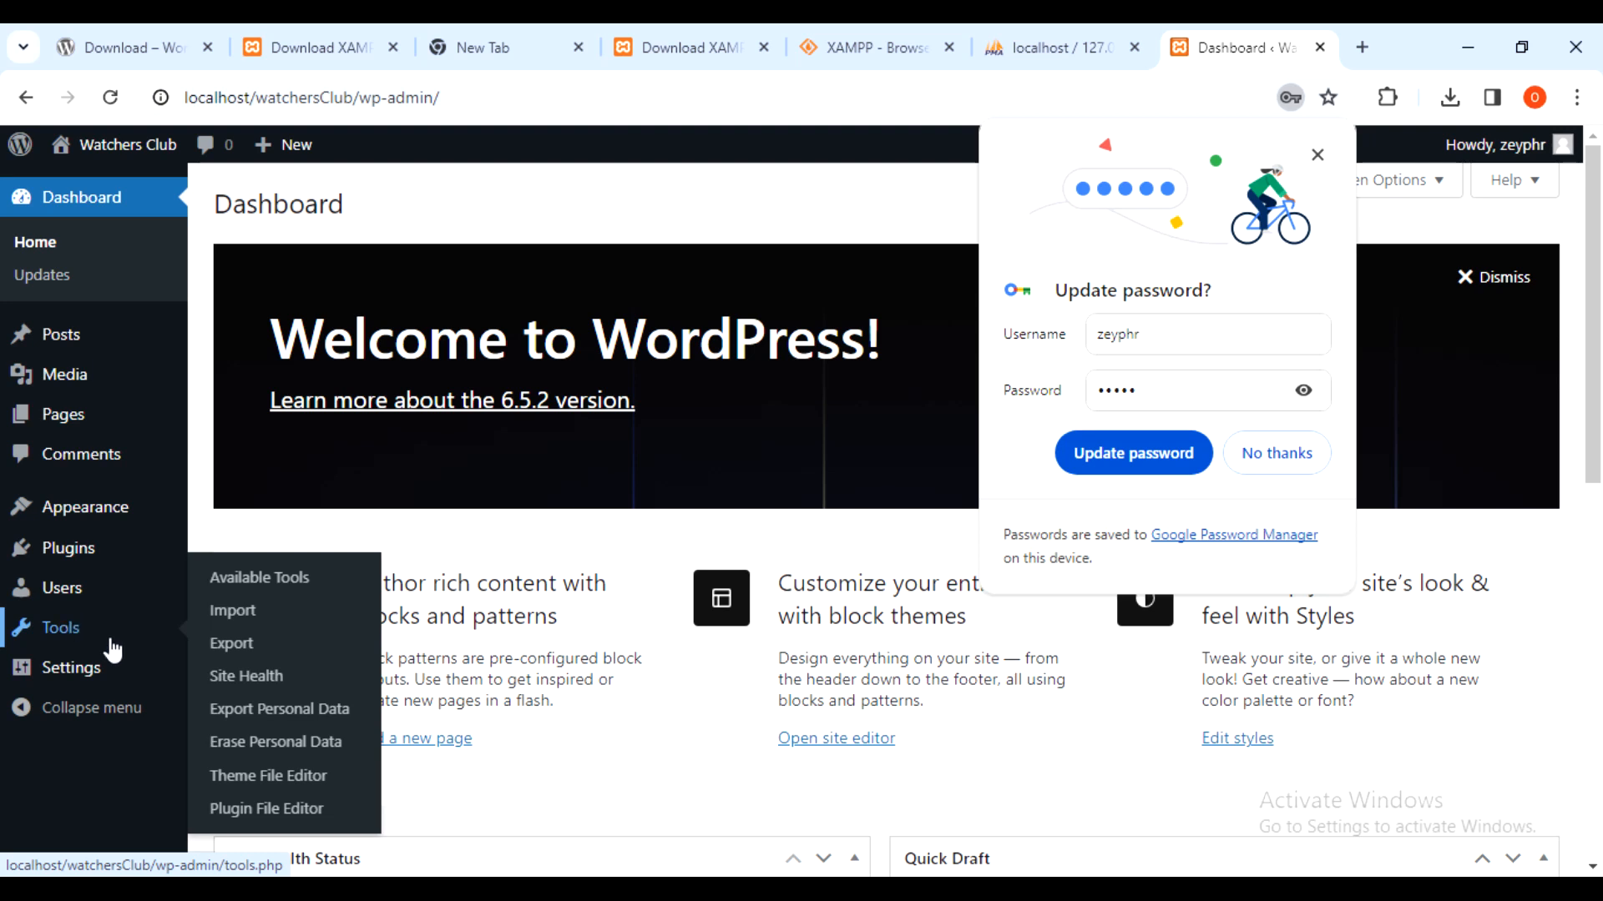
pyautogui.click(114, 775)
pyautogui.moveTo(85, 380)
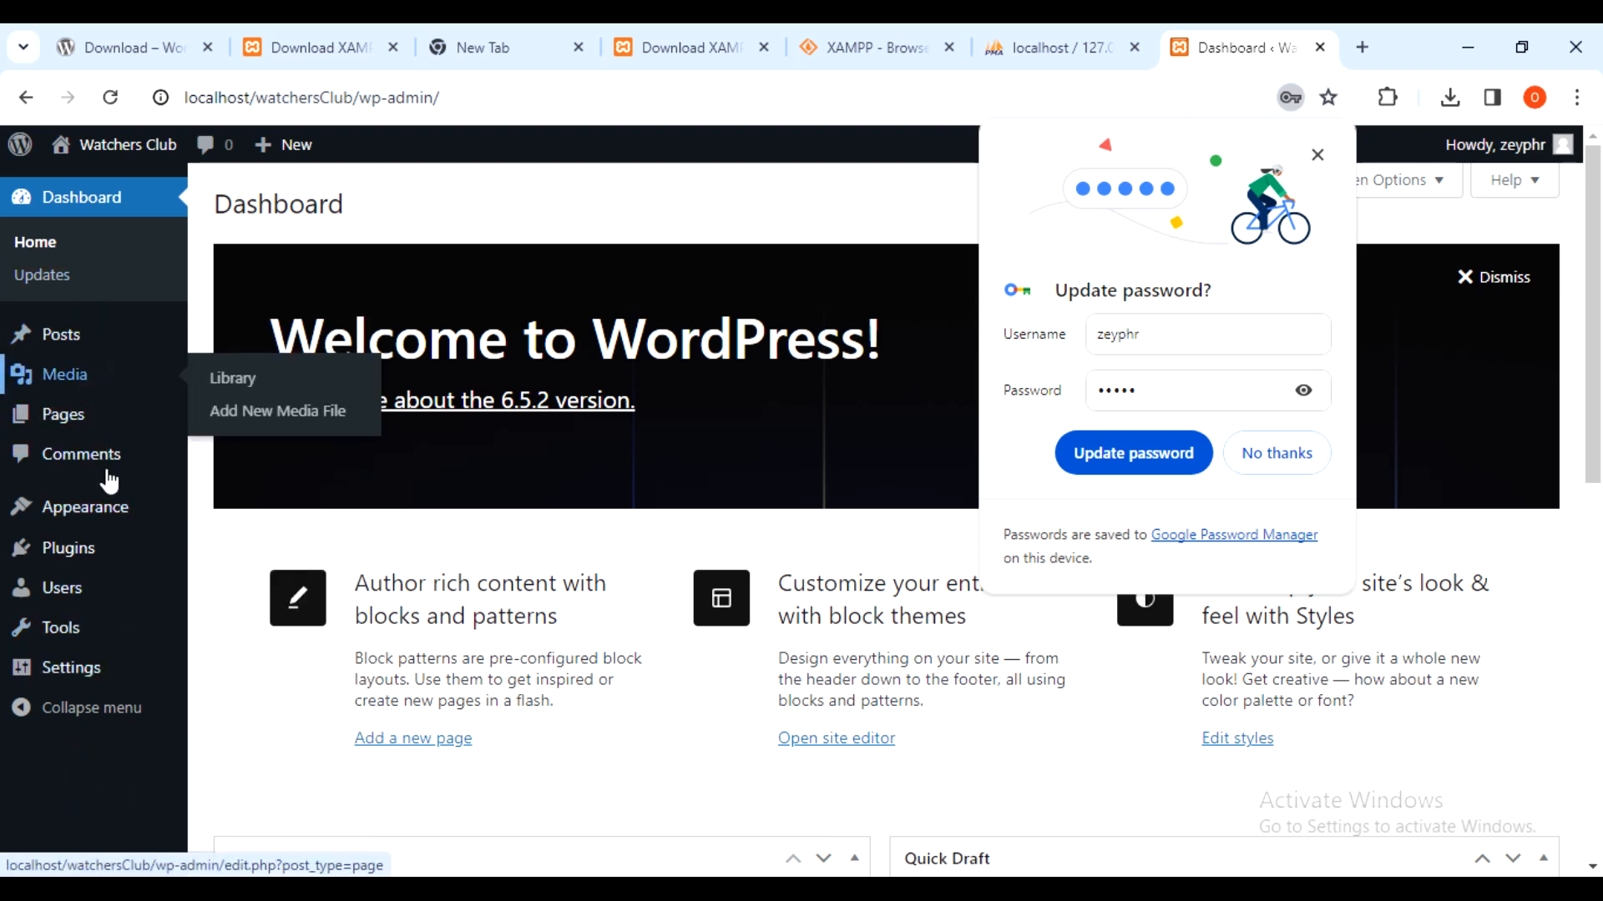
pyautogui.click(106, 747)
# - Load localhost/watchersClub in a new Chrome tab to view the live front page
pyautogui.moveTo(66, 331)
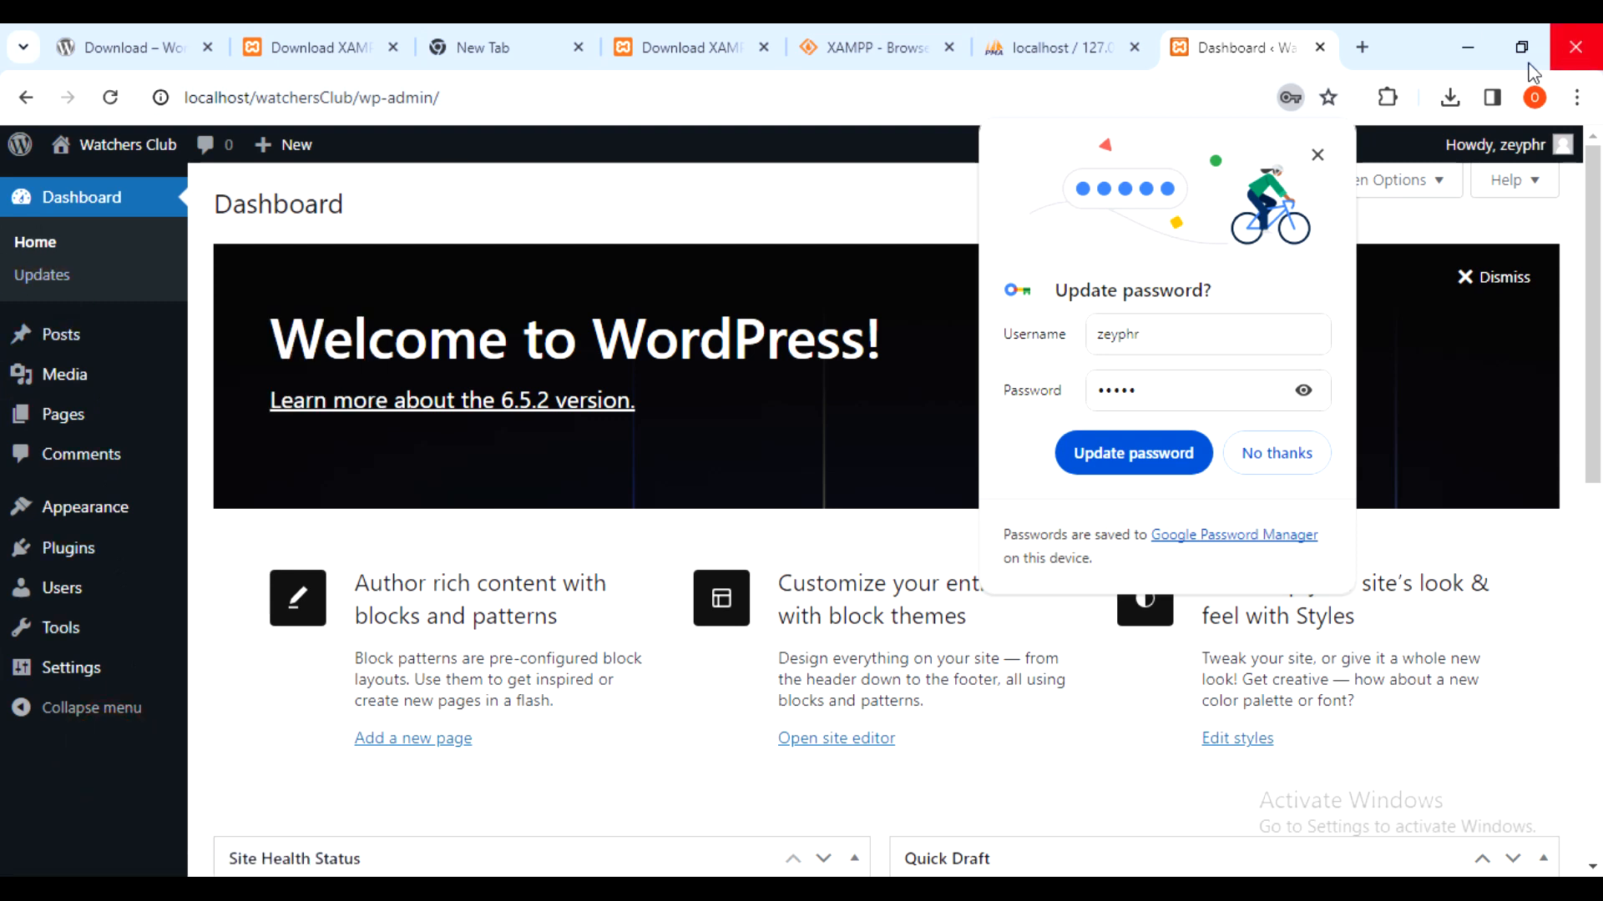
pyautogui.click(1362, 46)
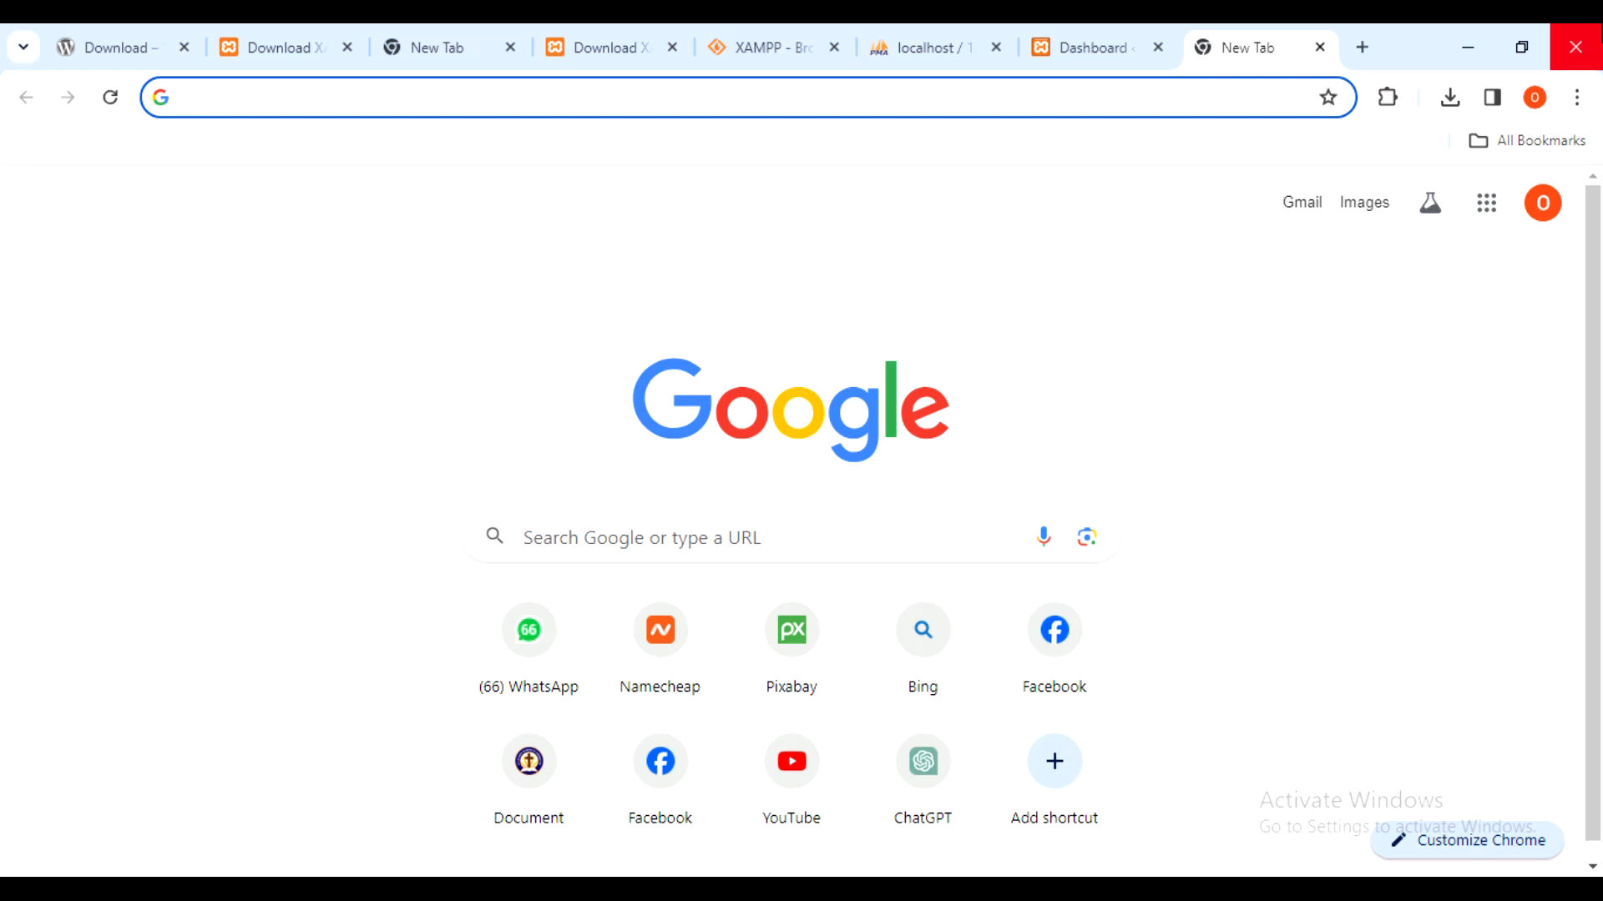
pyautogui.write('localhost/')
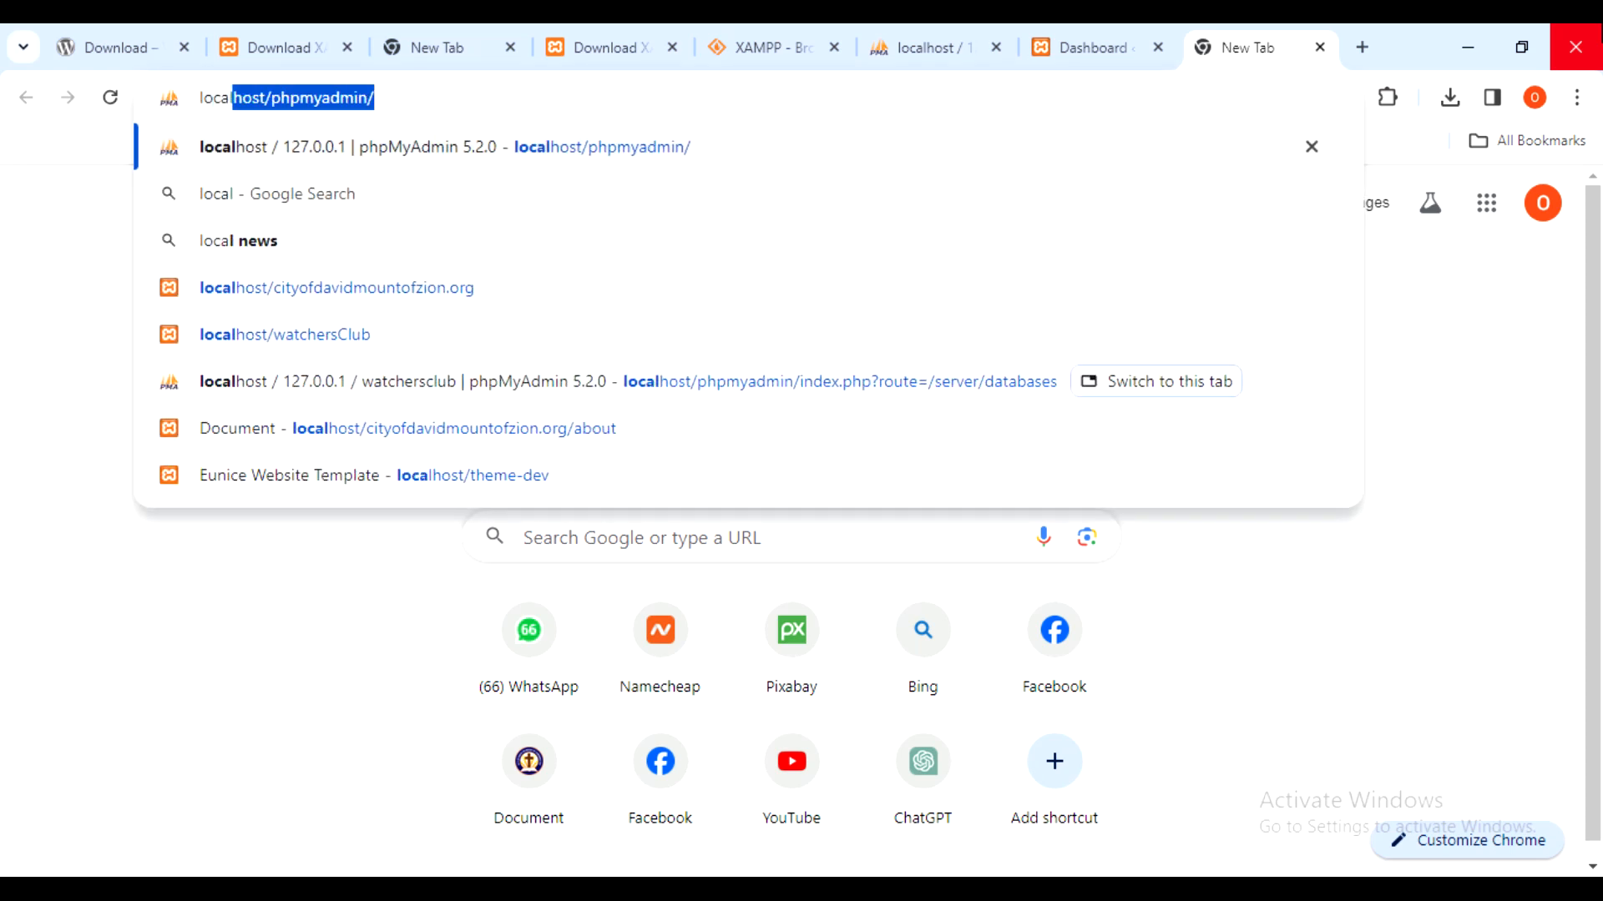
pyautogui.write('watchers')
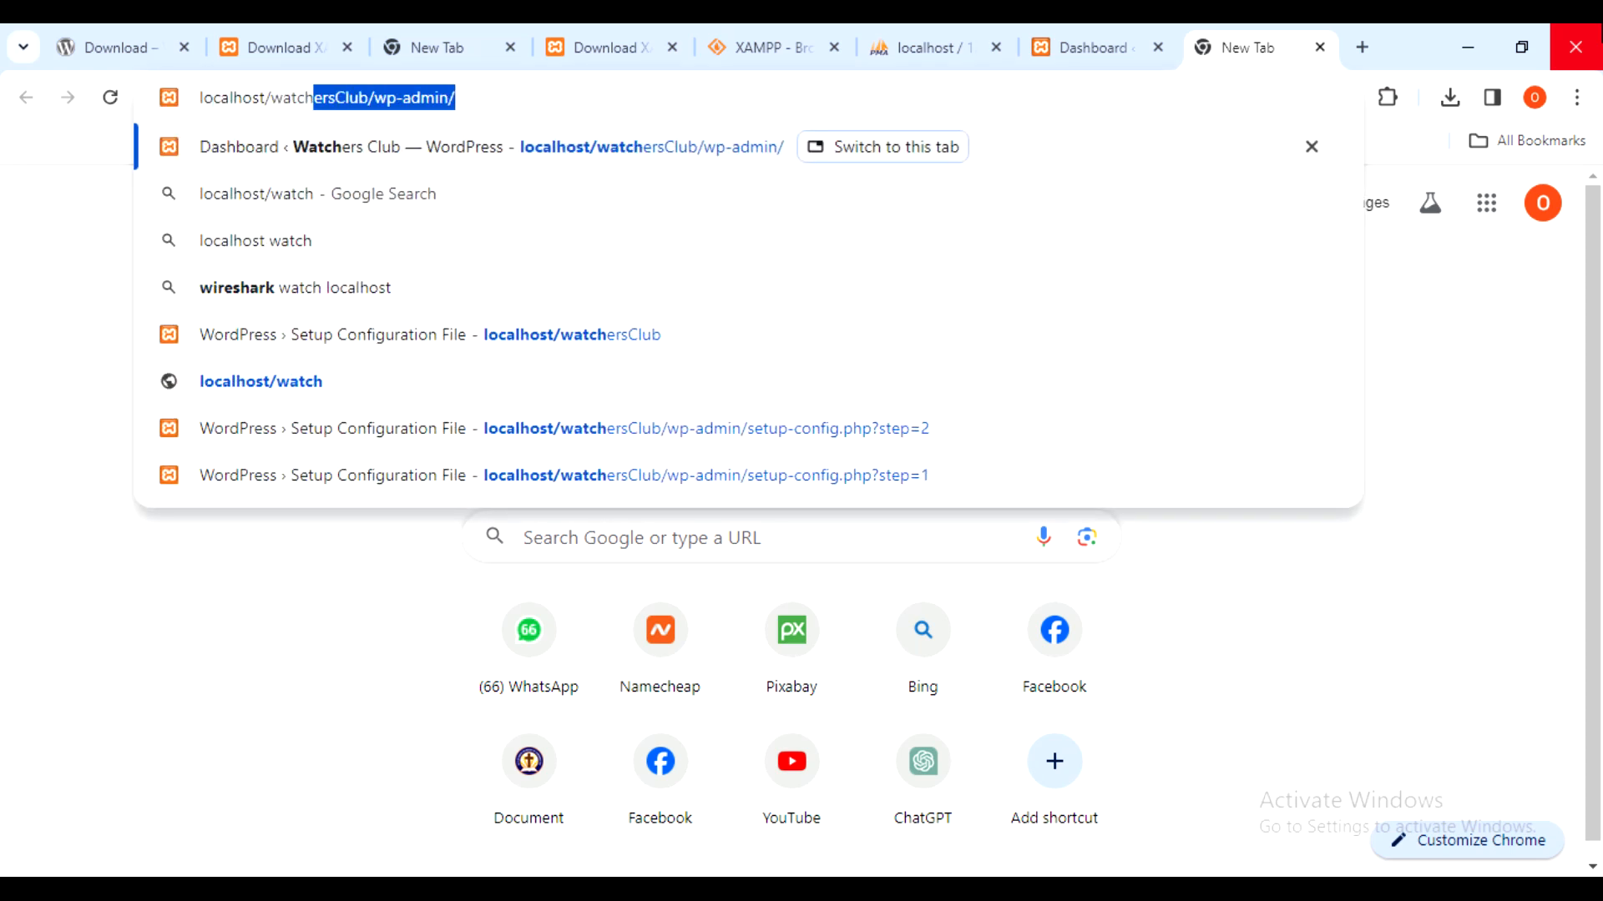
pyautogui.write('Club')
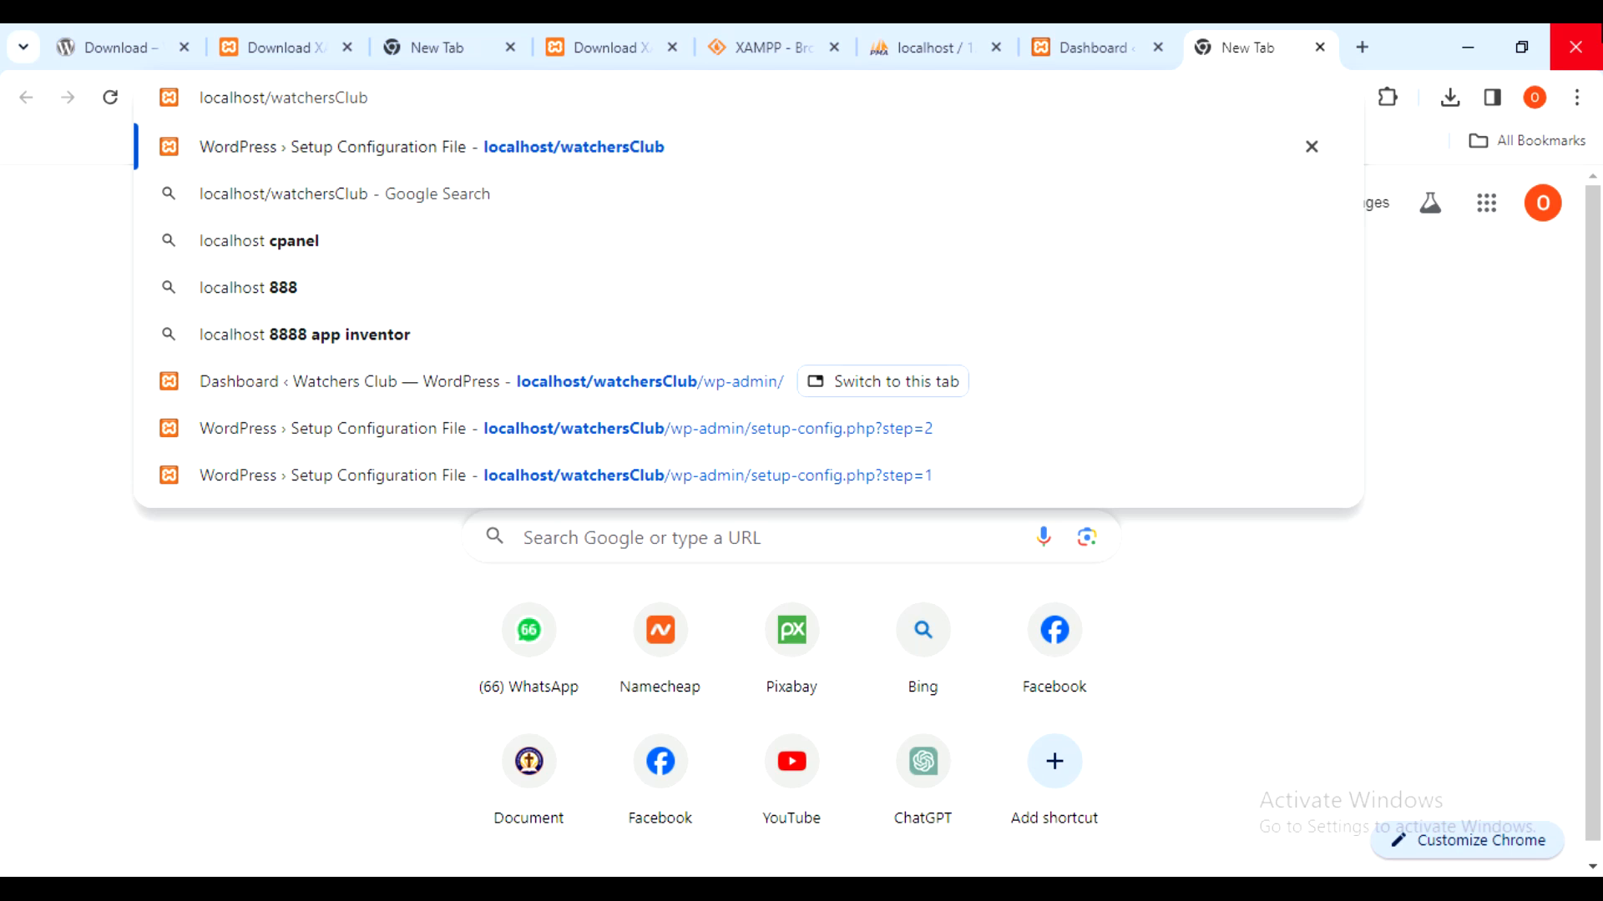
pyautogui.press('Return')
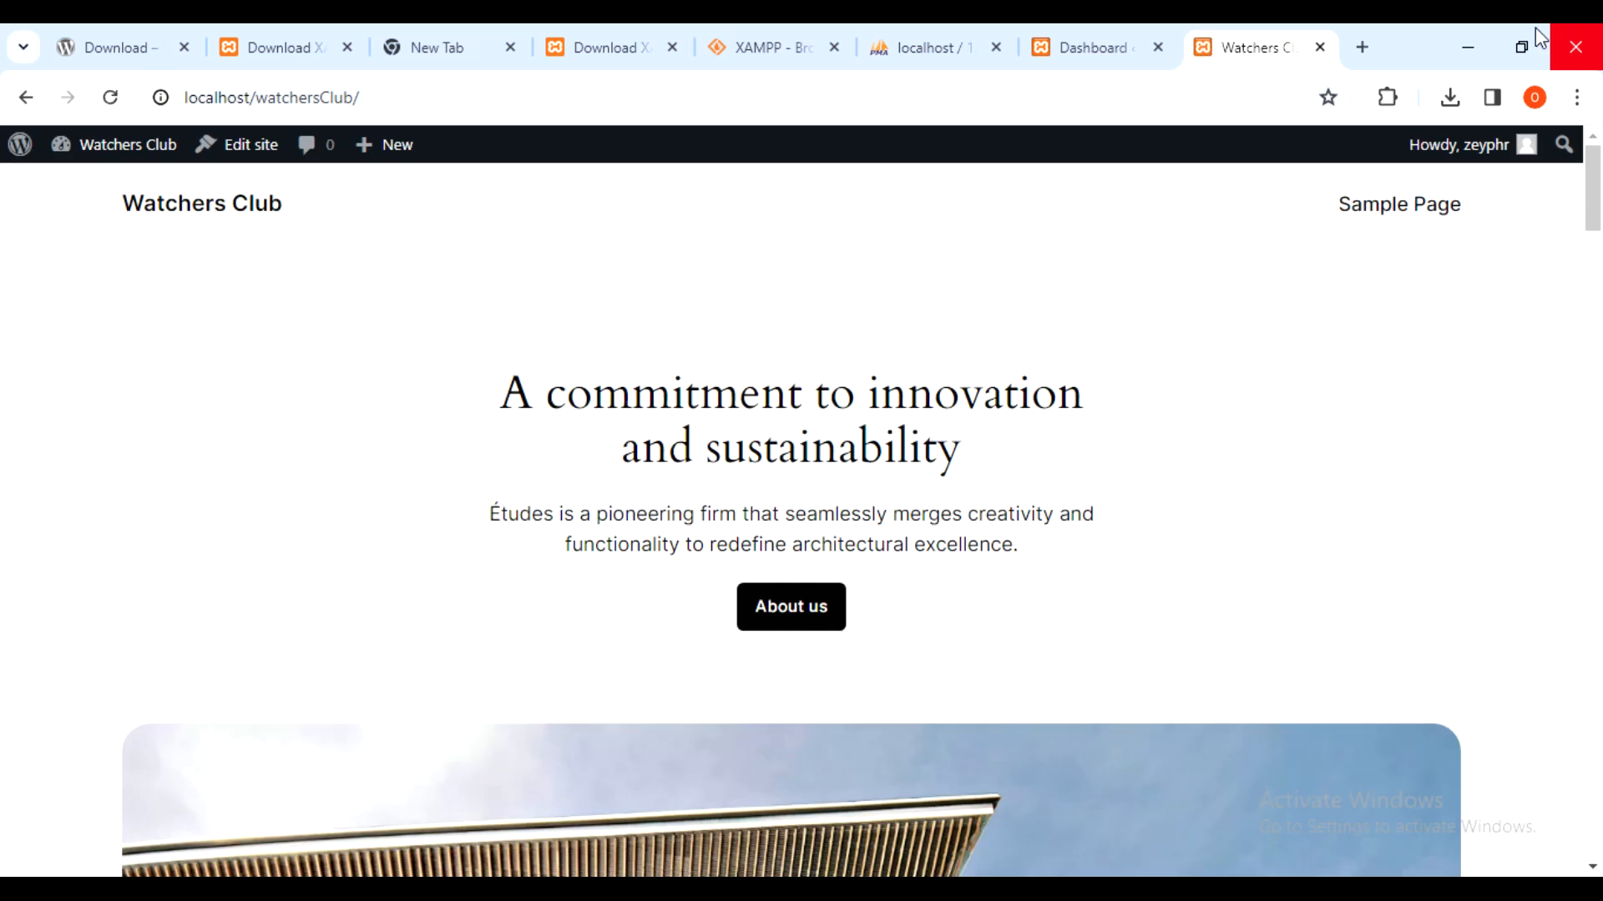
pyautogui.scroll(-7, 1169, 287)
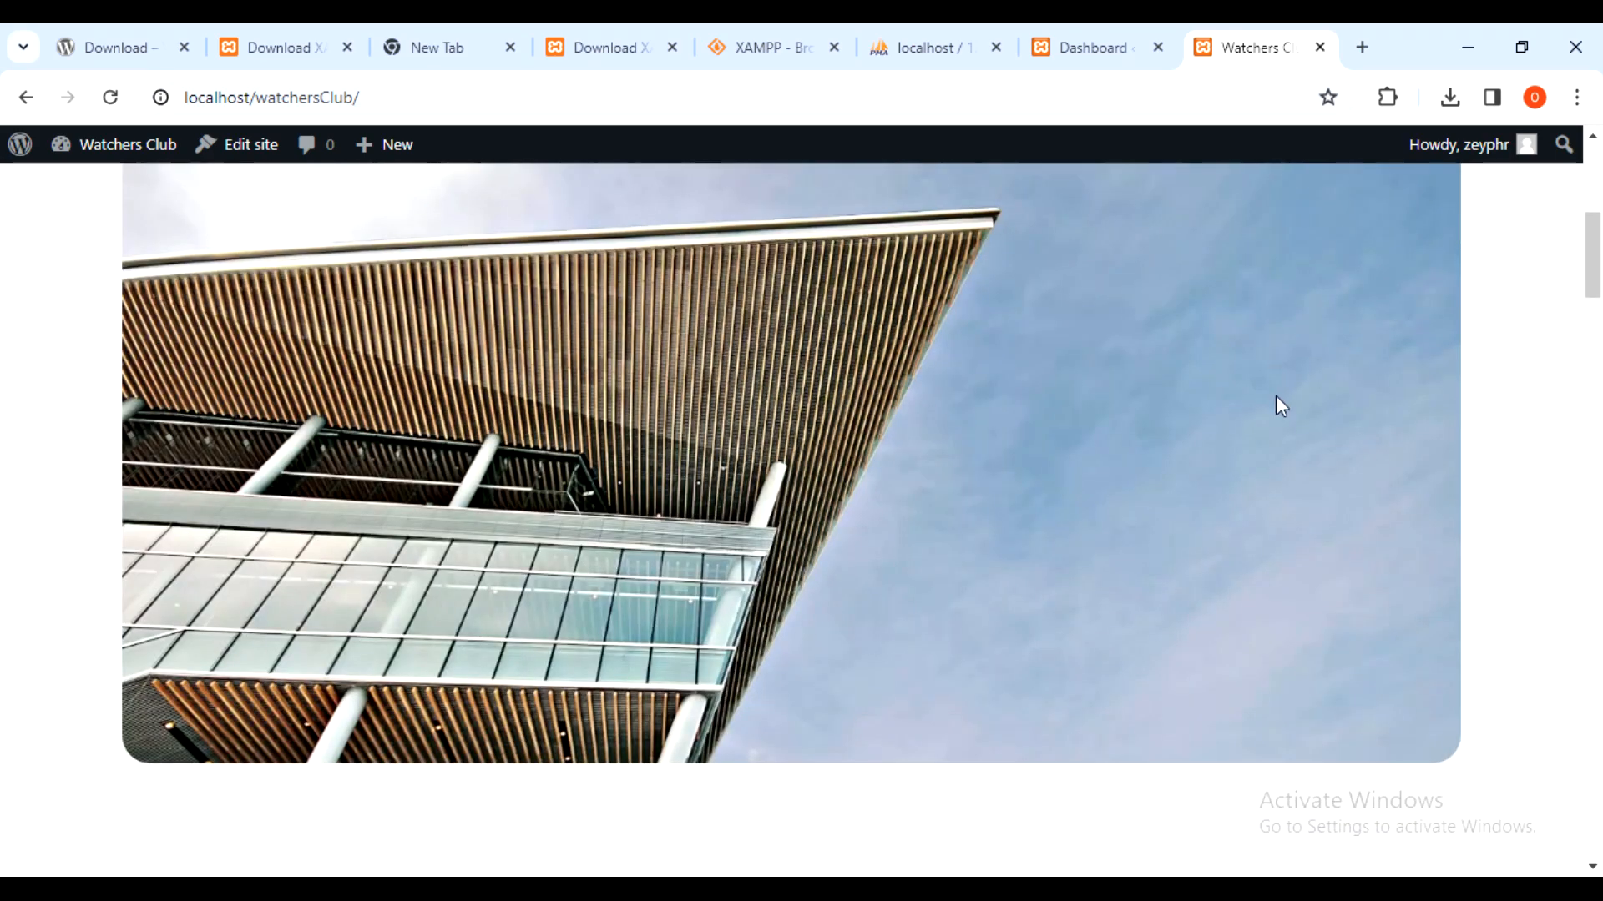
pyautogui.scroll(-10, 1276, 395)
pyautogui.scroll(-8, 1307, 323)
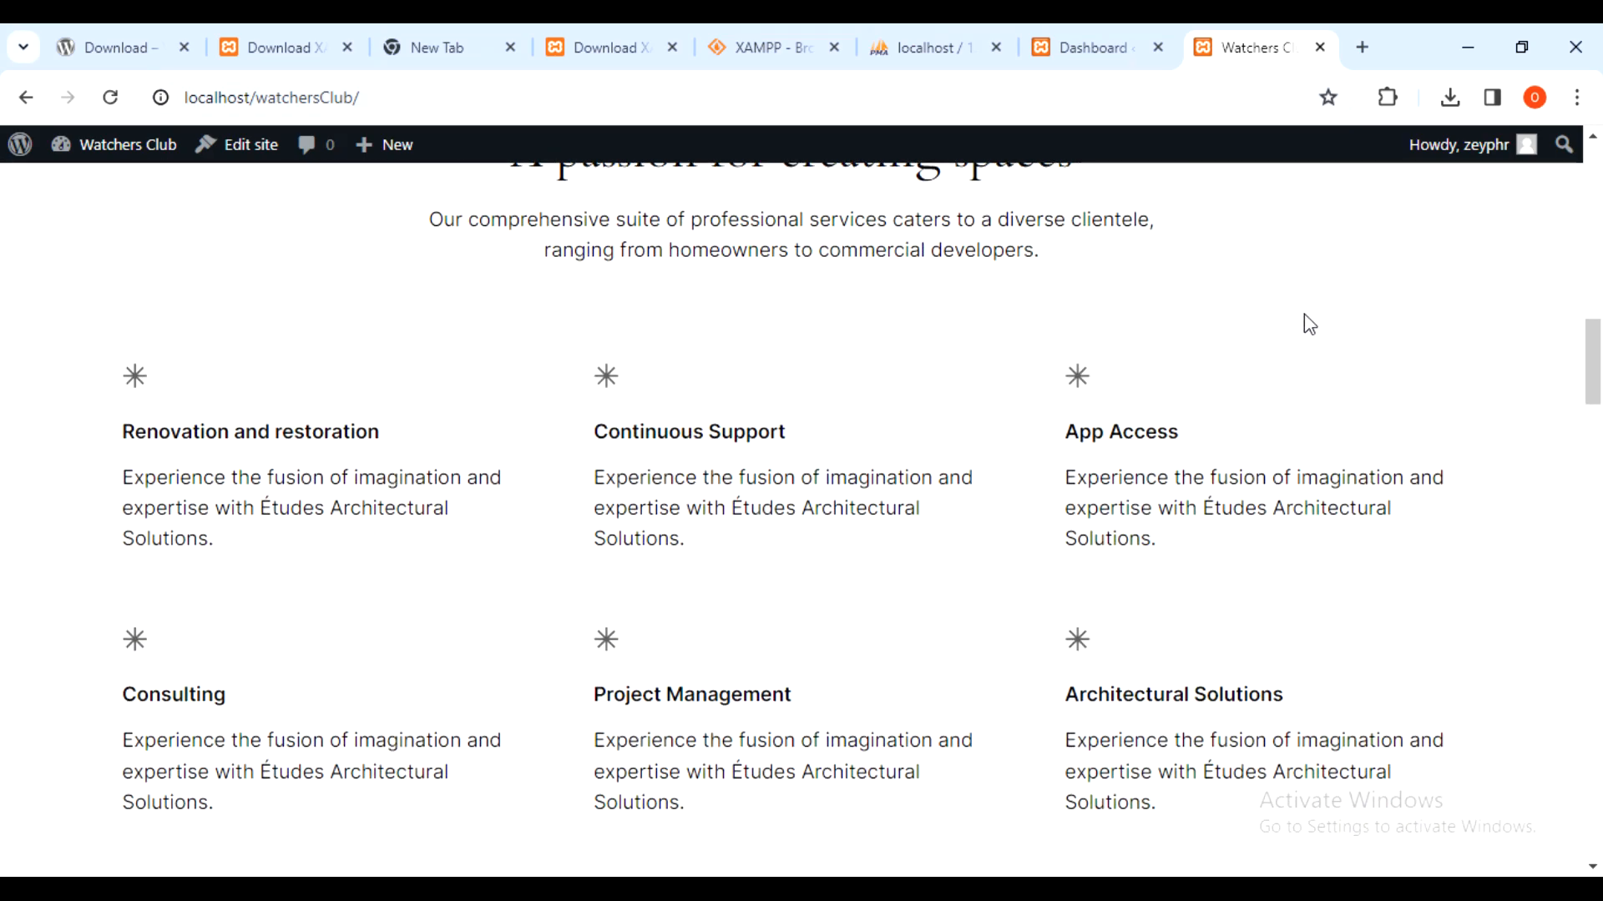
pyautogui.scroll(-10, 1307, 324)
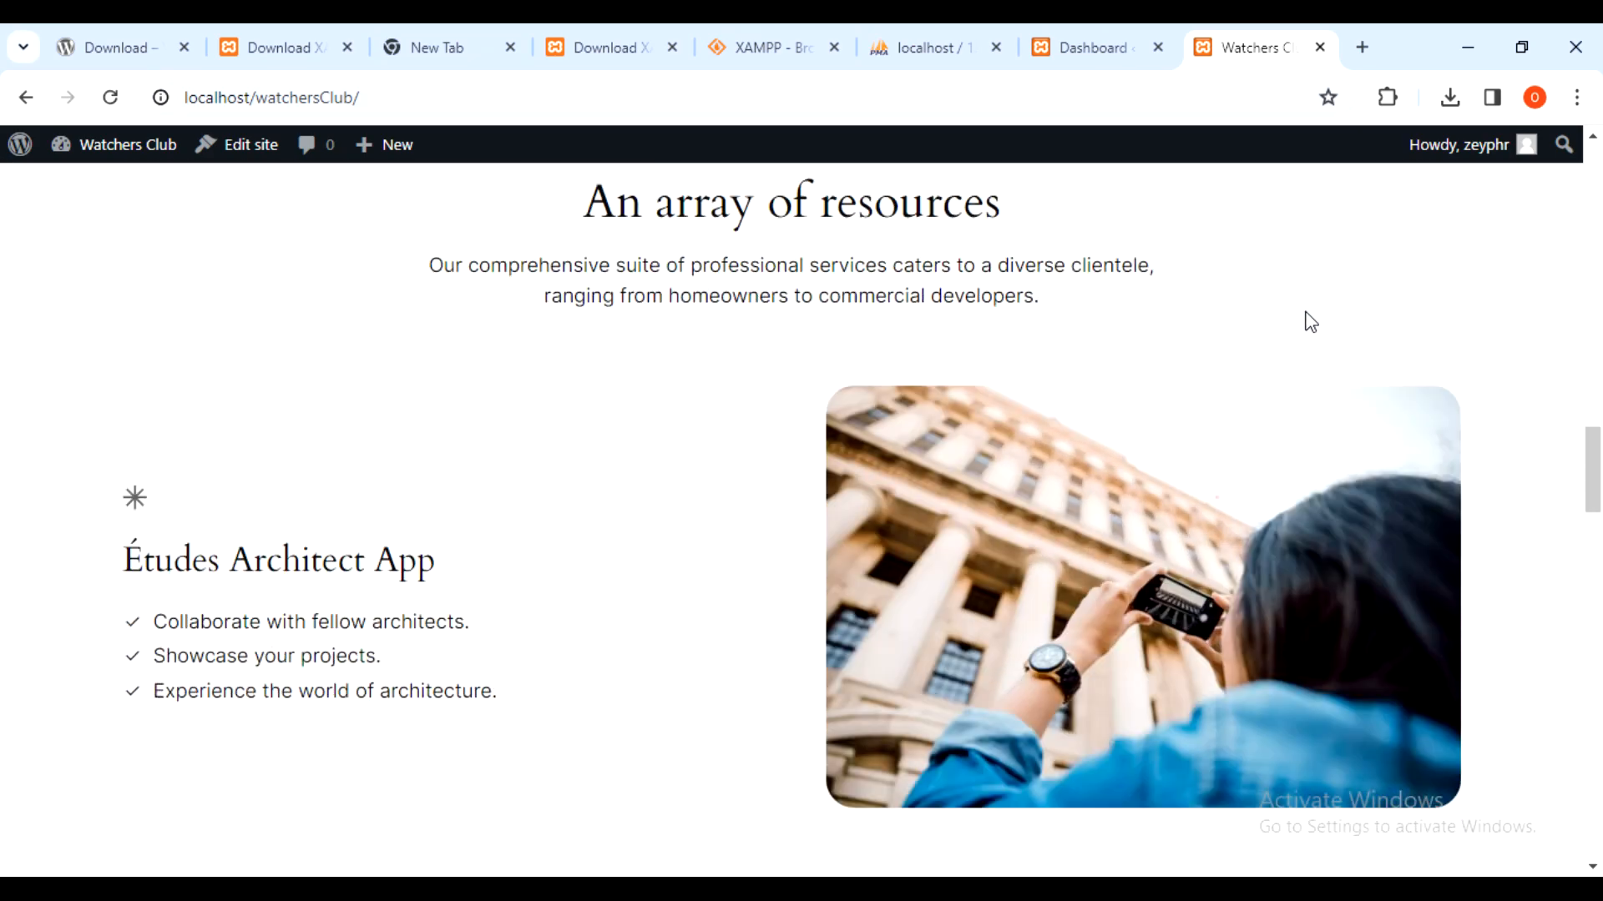
pyautogui.scroll(-7, 1296, 325)
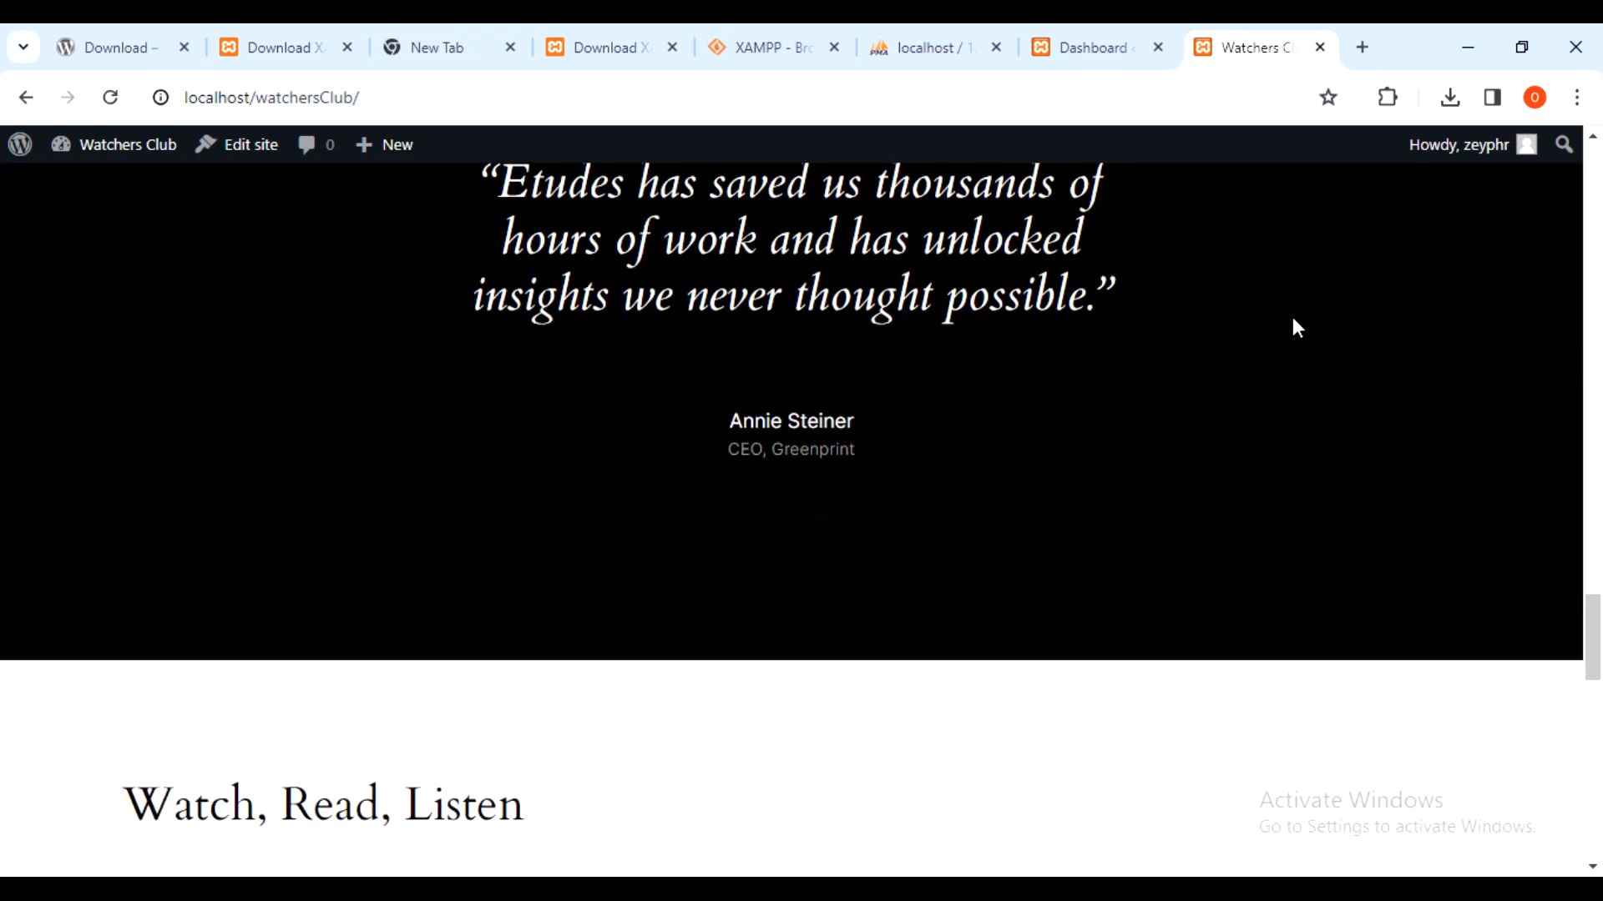
pyautogui.scroll(-10, 1293, 320)
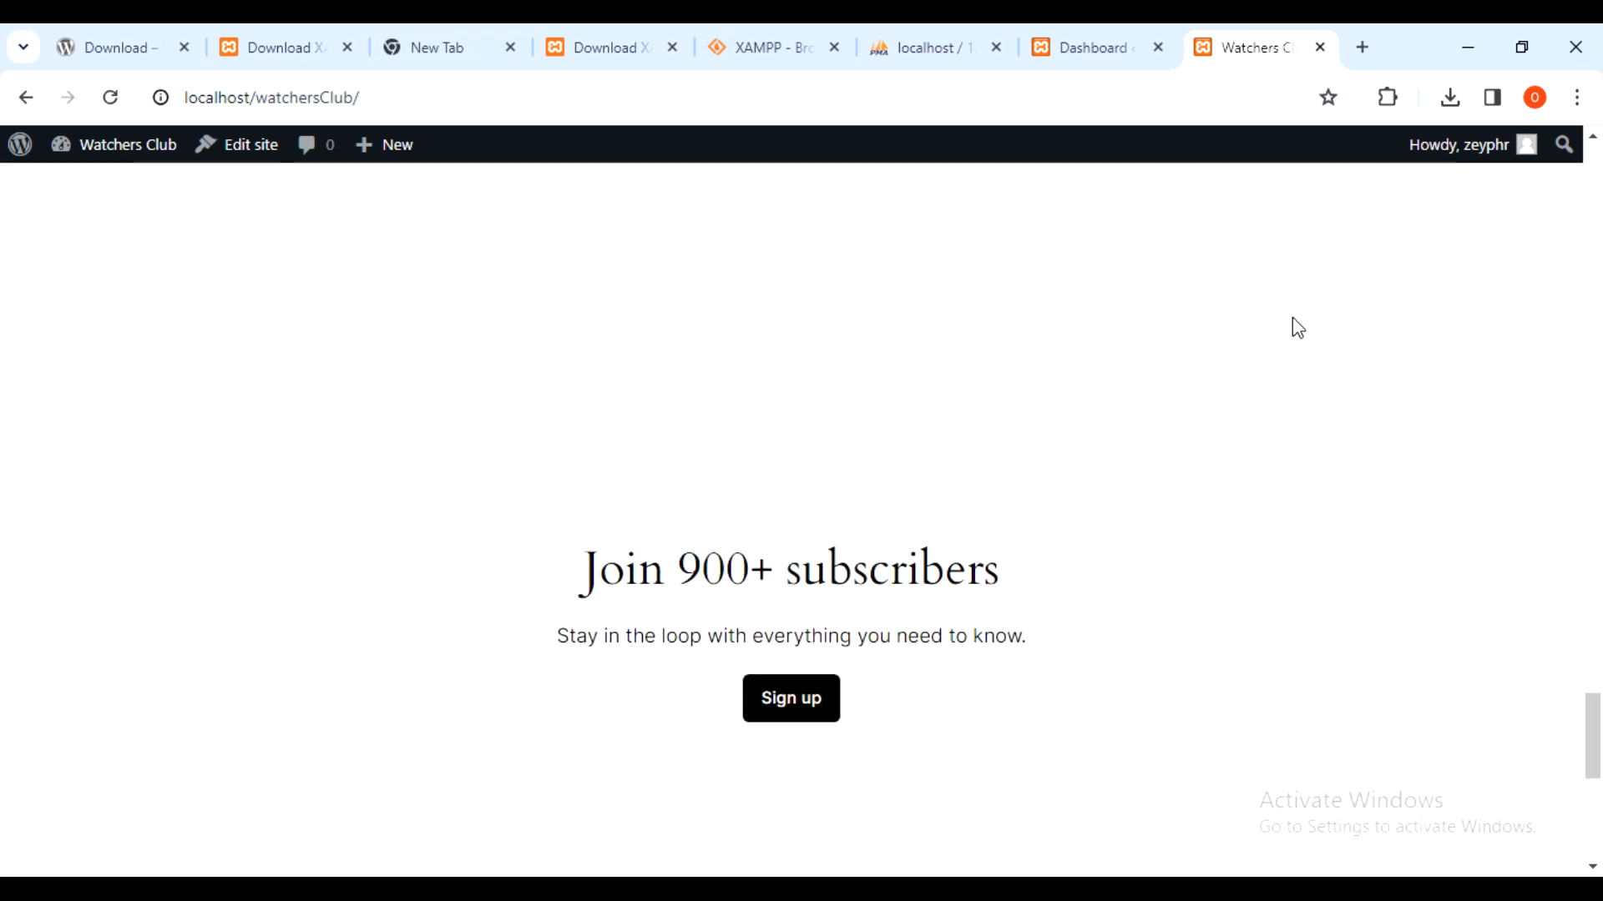
pyautogui.scroll(6, 1293, 320)
pyautogui.scroll(10, 1292, 320)
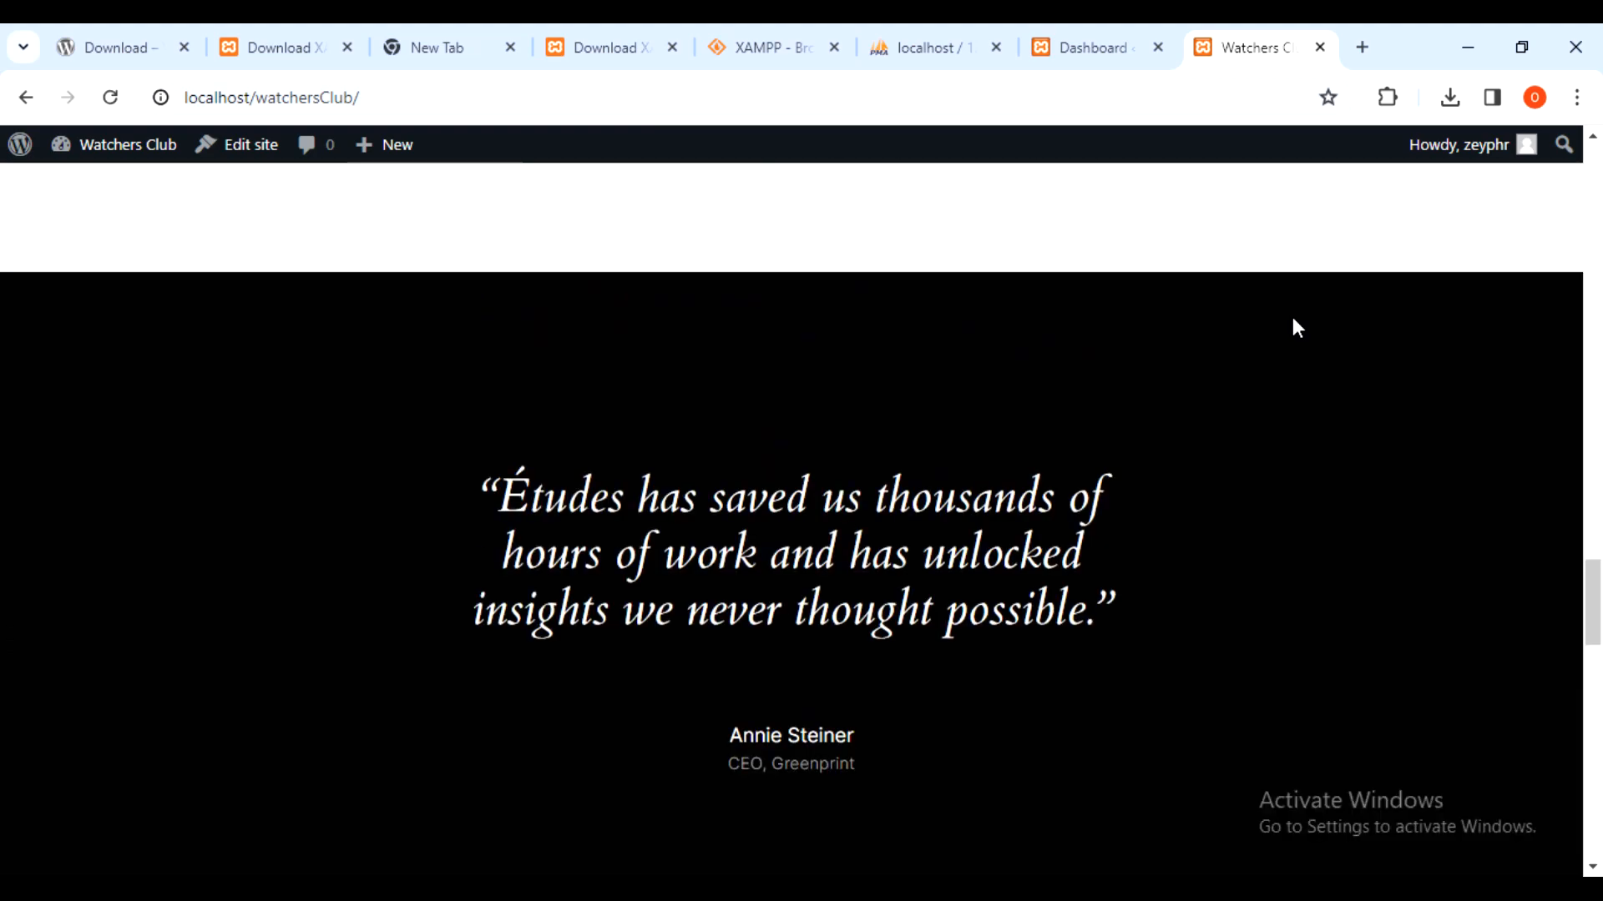
pyautogui.scroll(12, 1296, 327)
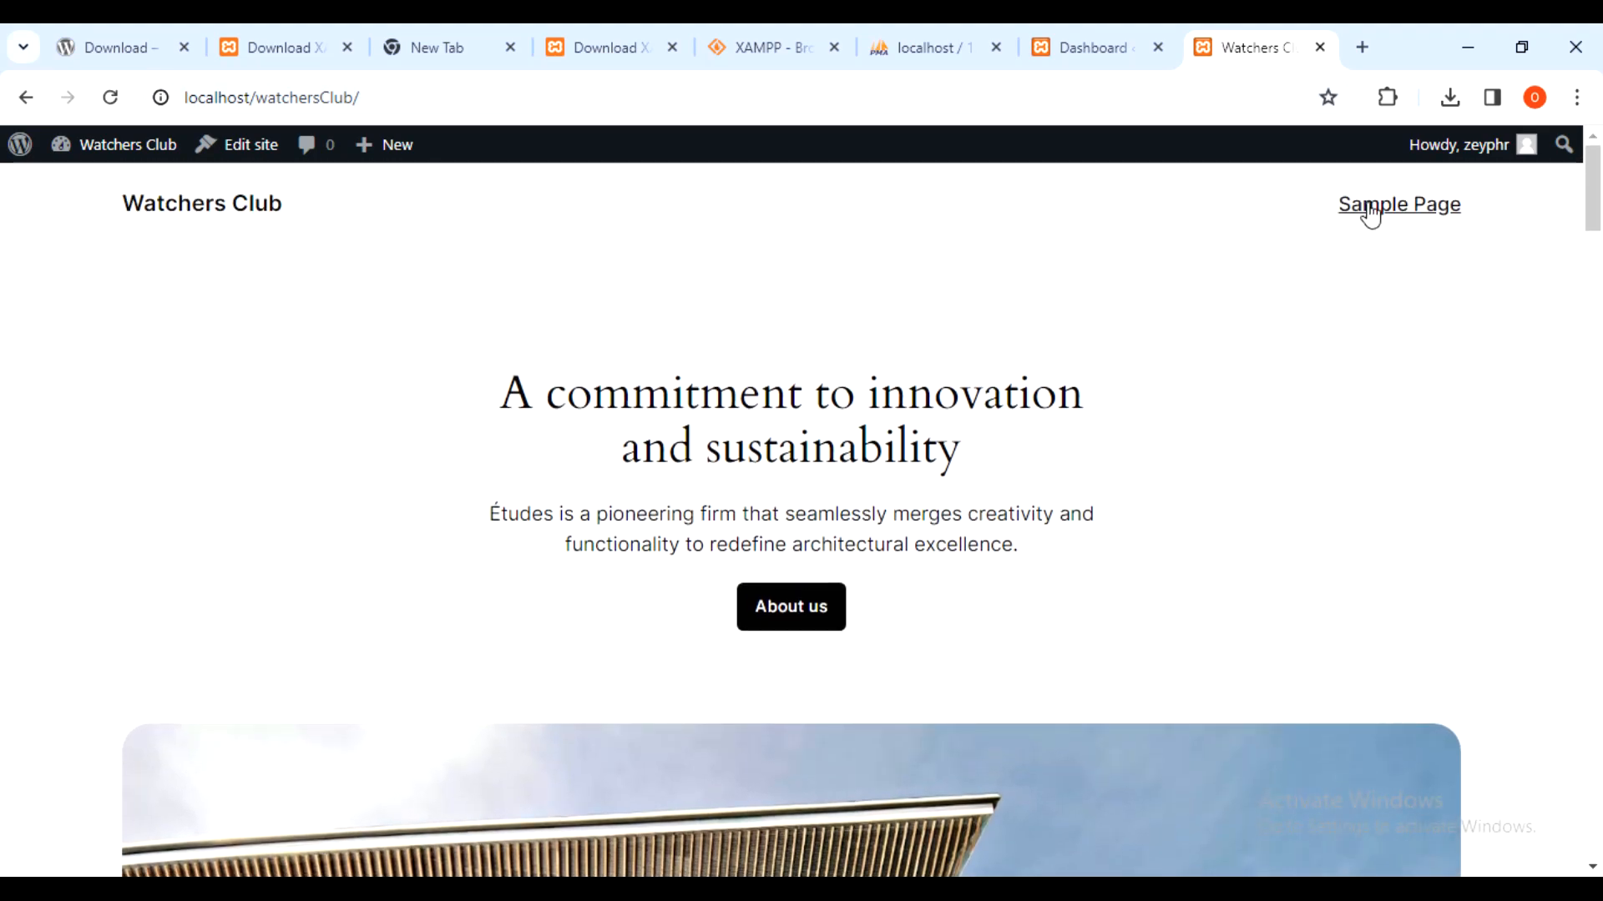
pyautogui.scroll(-1, 971, 382)
pyautogui.scroll(-3, 968, 383)
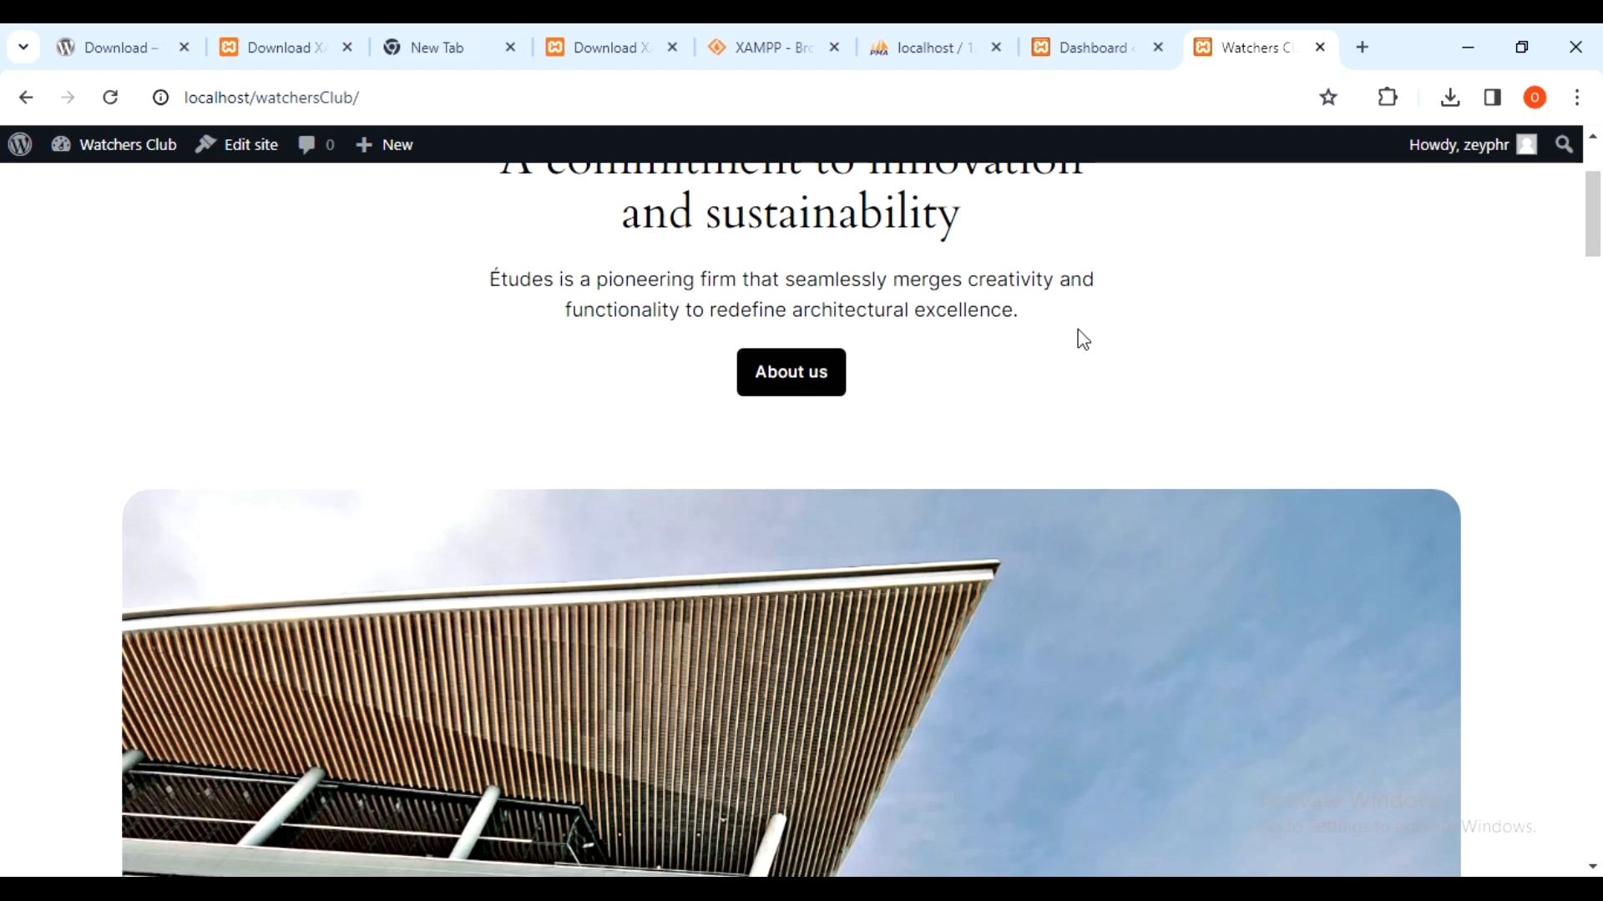
pyautogui.scroll(-8, 1104, 349)
pyautogui.scroll(-5, 1102, 355)
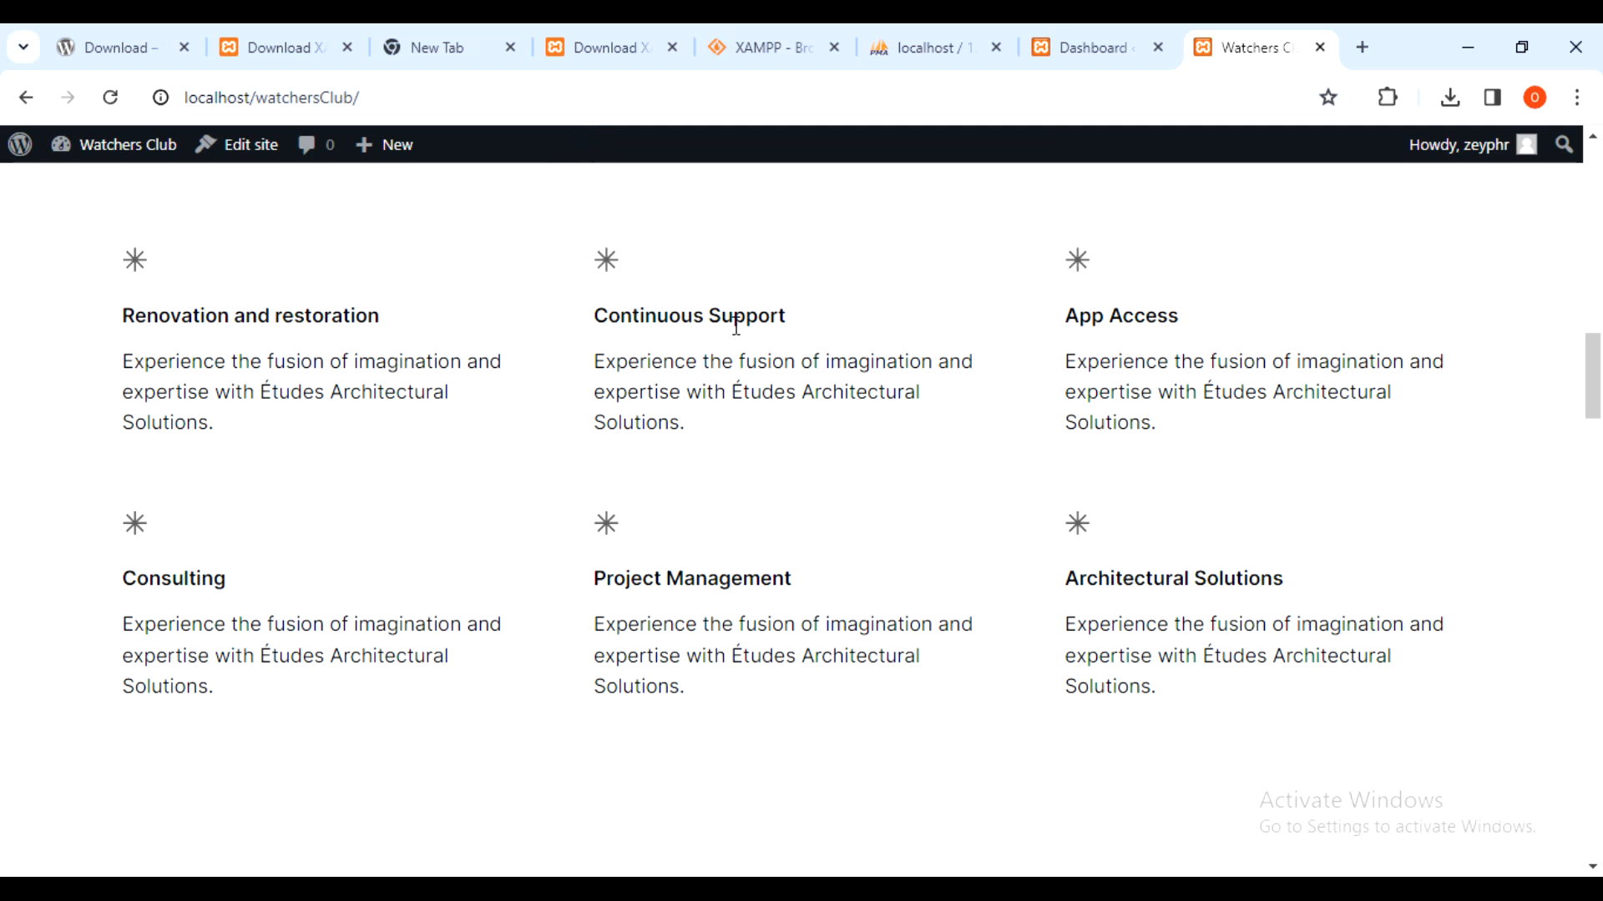
pyautogui.click(597, 144)
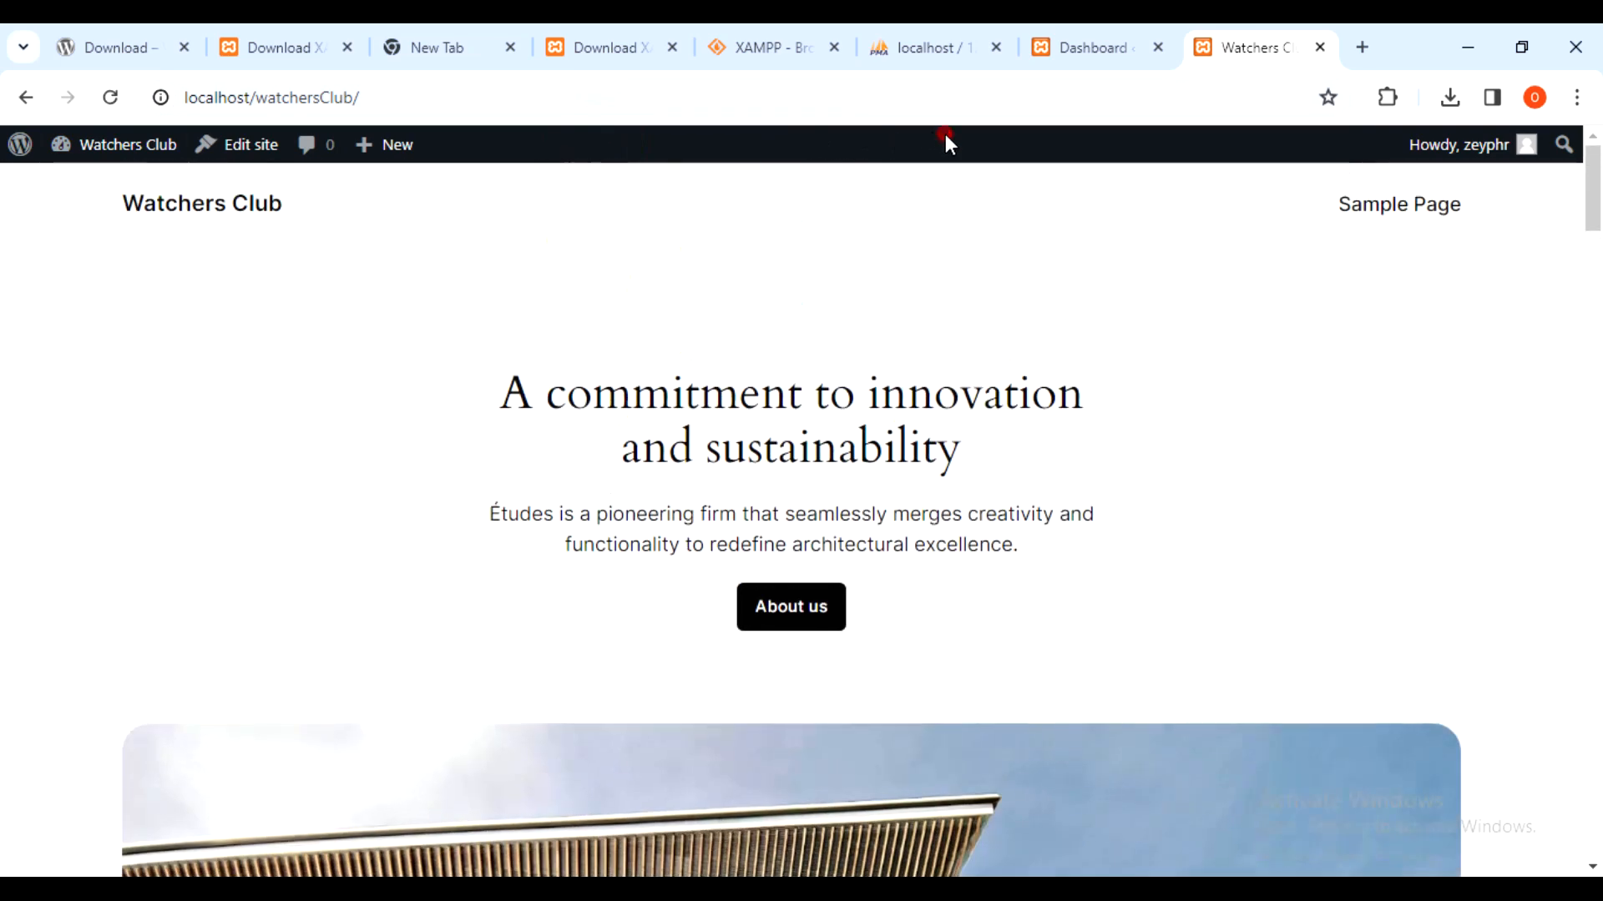
pyautogui.click(945, 135)
pyautogui.scroll(-4, 960, 254)
# - Return to the admin dashboard and start a new post
pyautogui.scroll(3, 960, 251)
pyautogui.click(1123, 43)
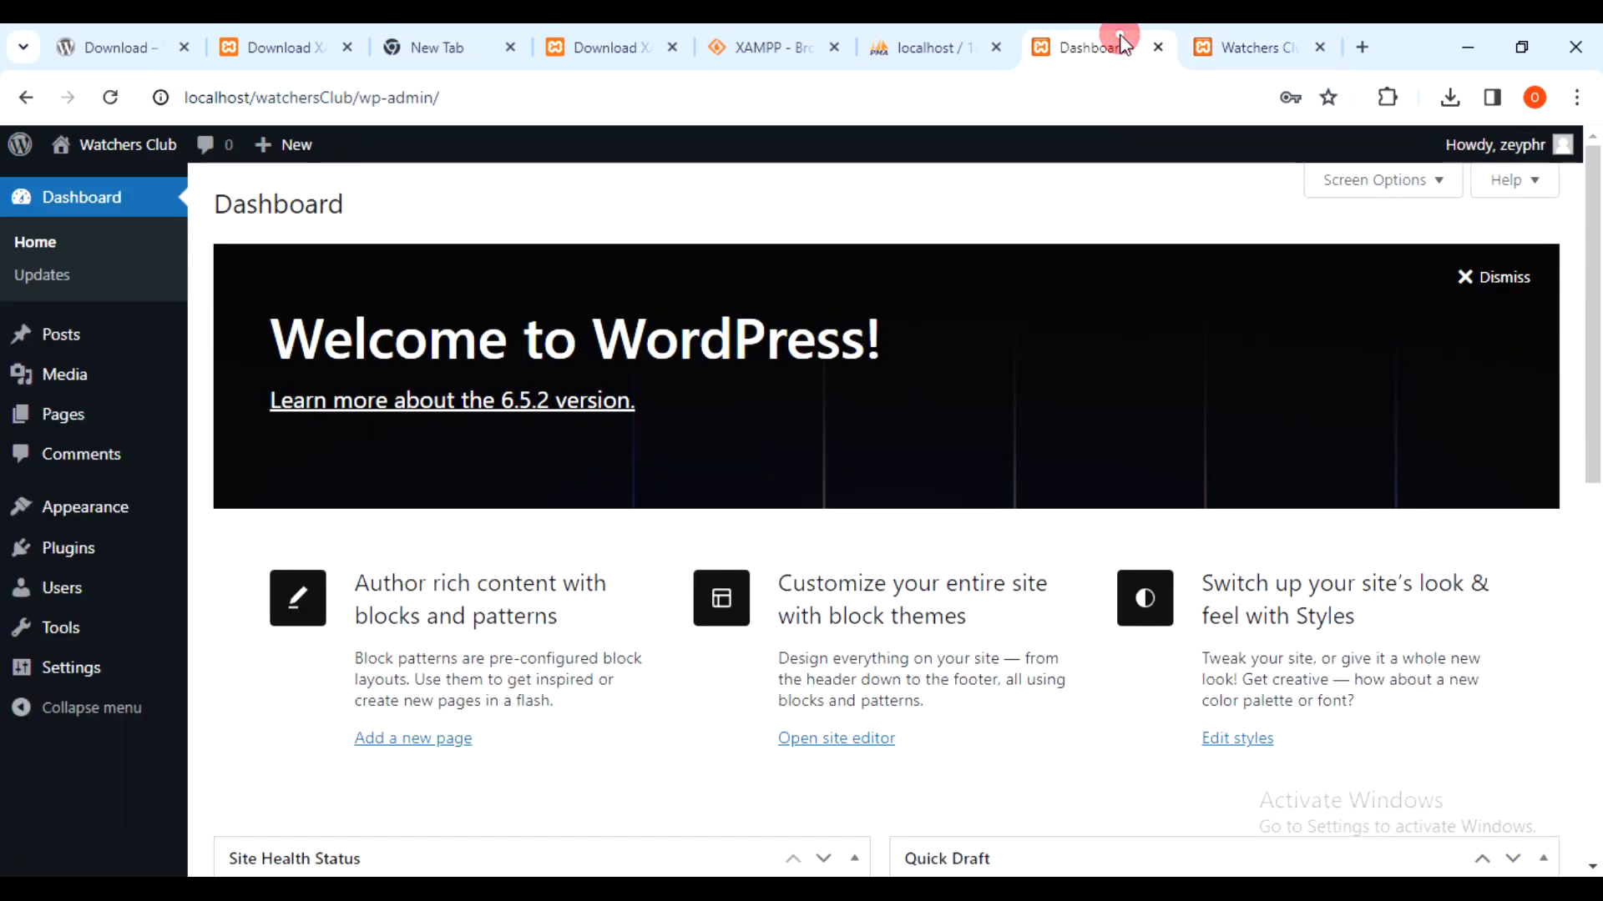
pyautogui.scroll(-4, 1050, 283)
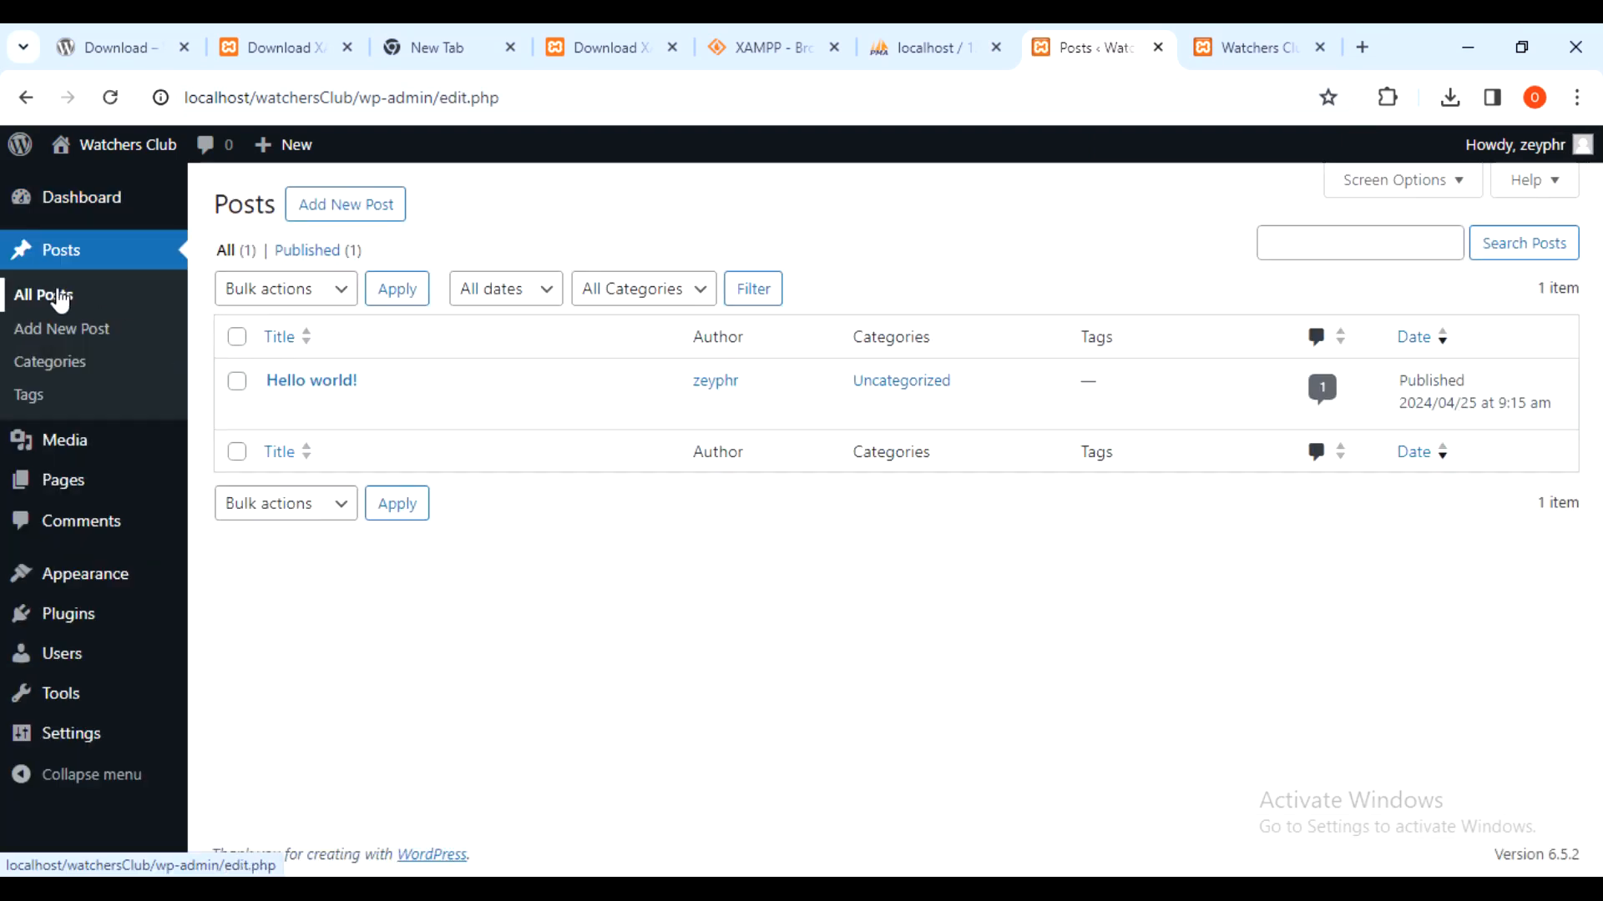
pyautogui.click(953, 528)
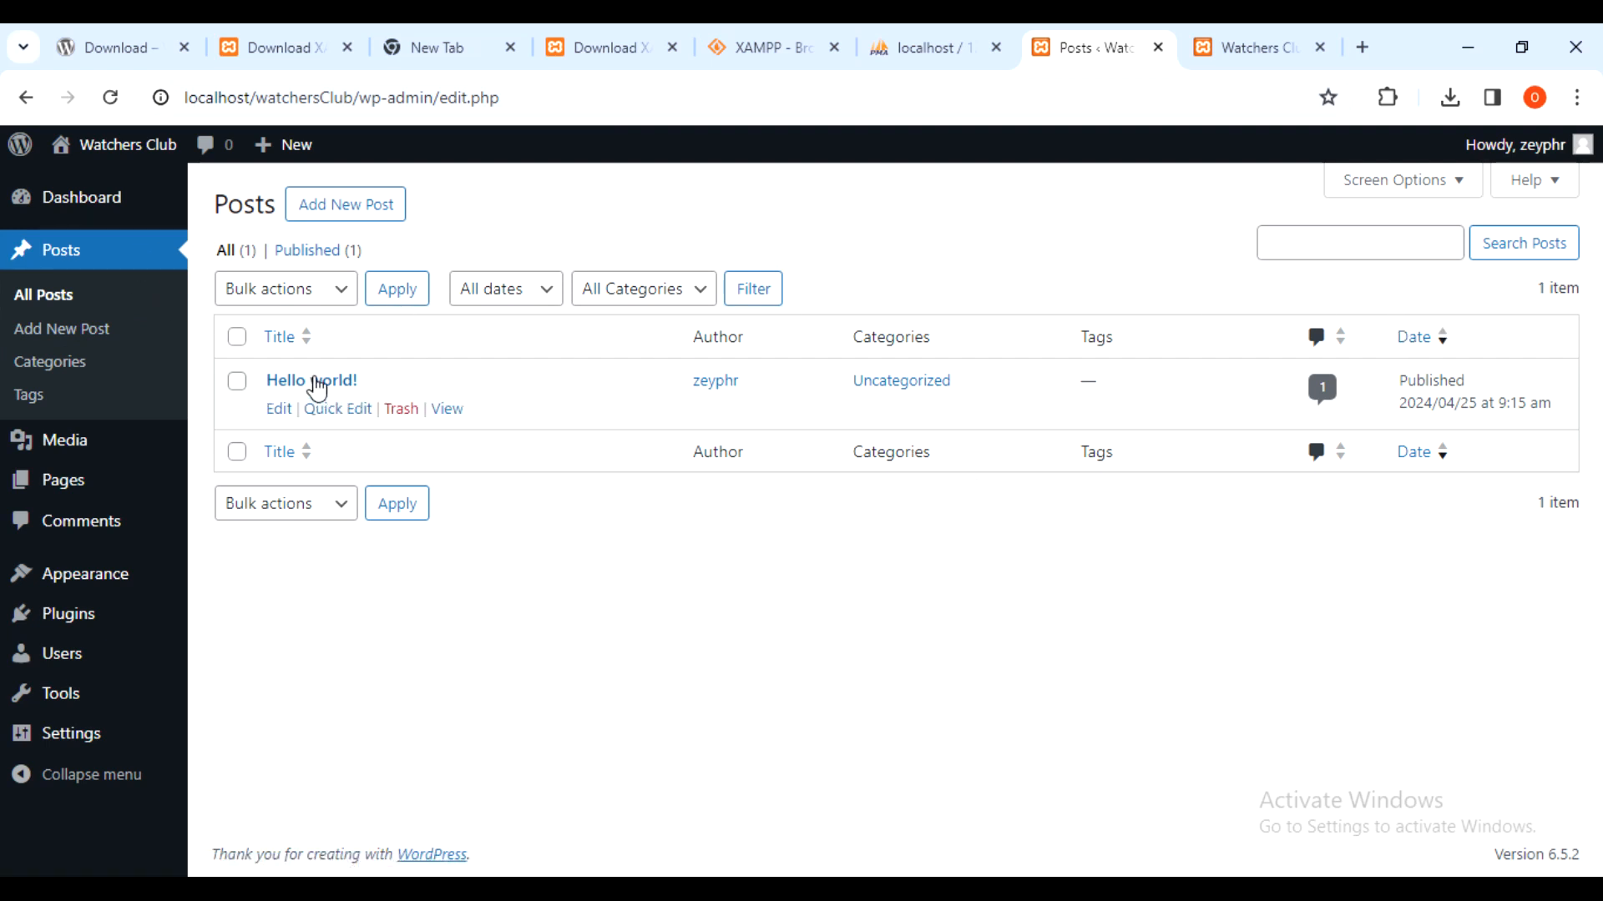
pyautogui.click(350, 219)
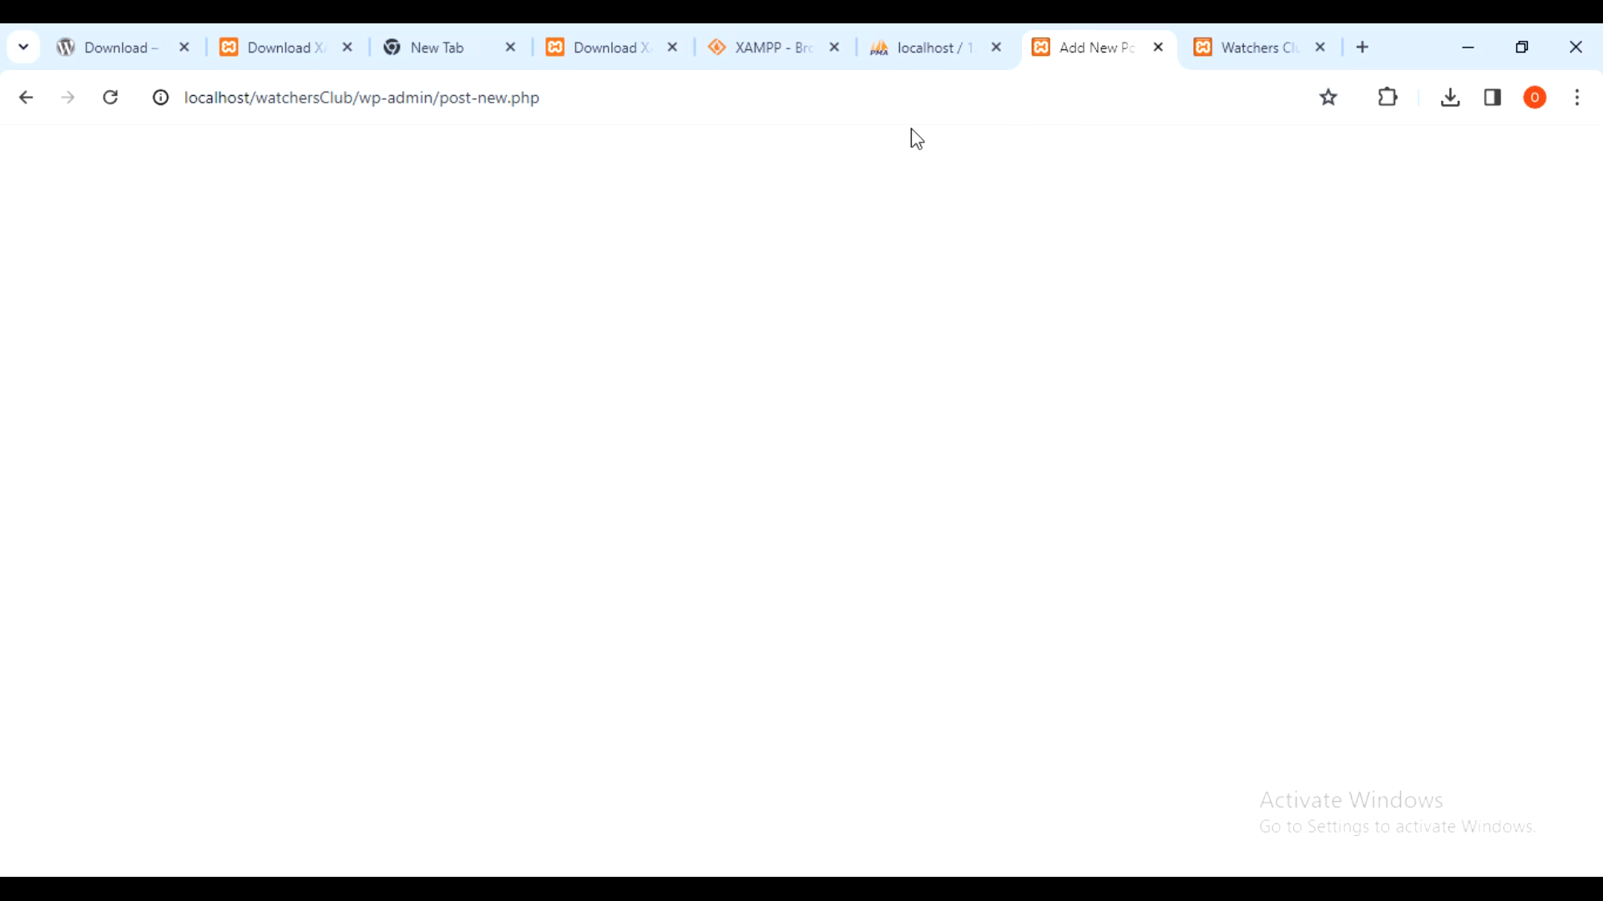
# - Title the post 'My Wordpress Test', fixing a typo along the way
pyautogui.click(701, 315)
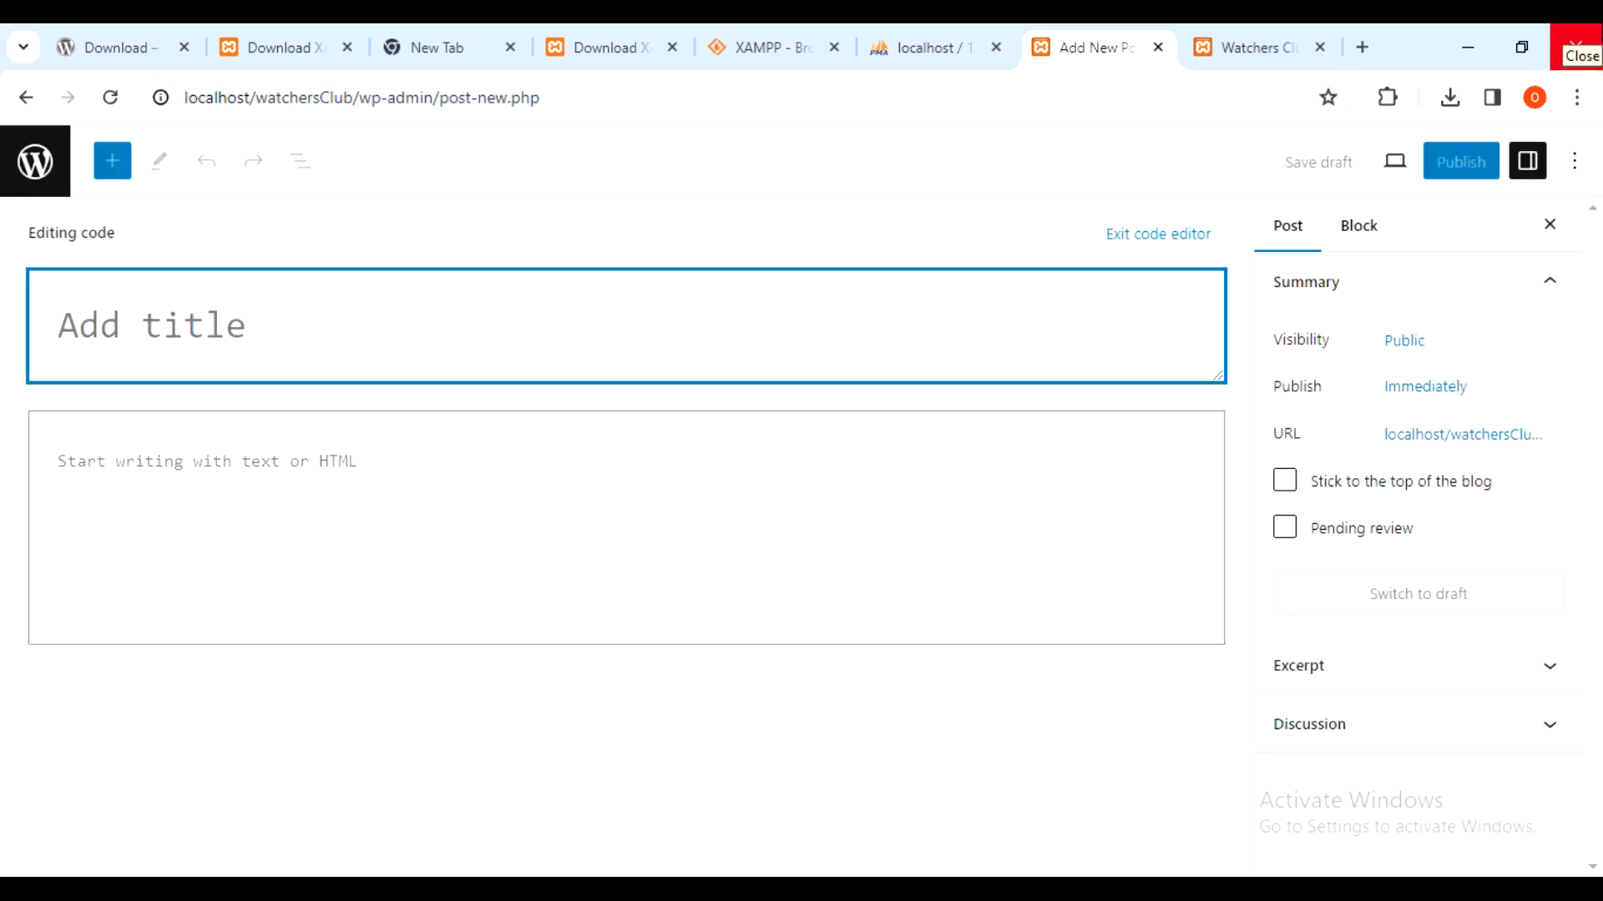
pyautogui.write('My Wo')
pyautogui.write('rdp')
pyautogui.press('BackSpace')
pyautogui.write('dpress Test')
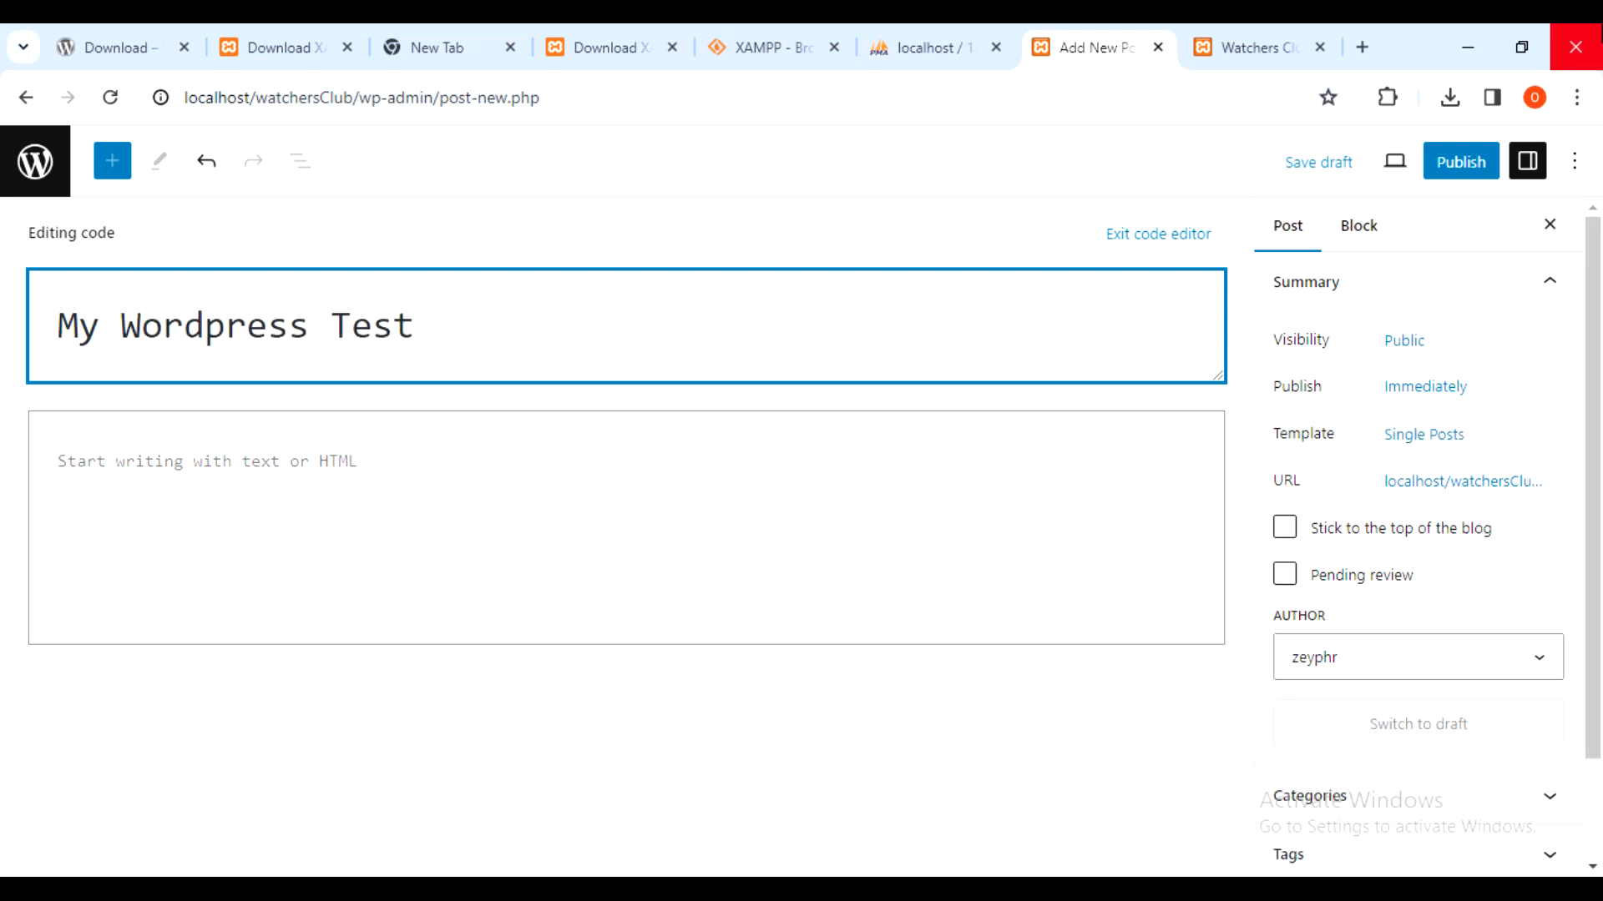
pyautogui.press('Tab')
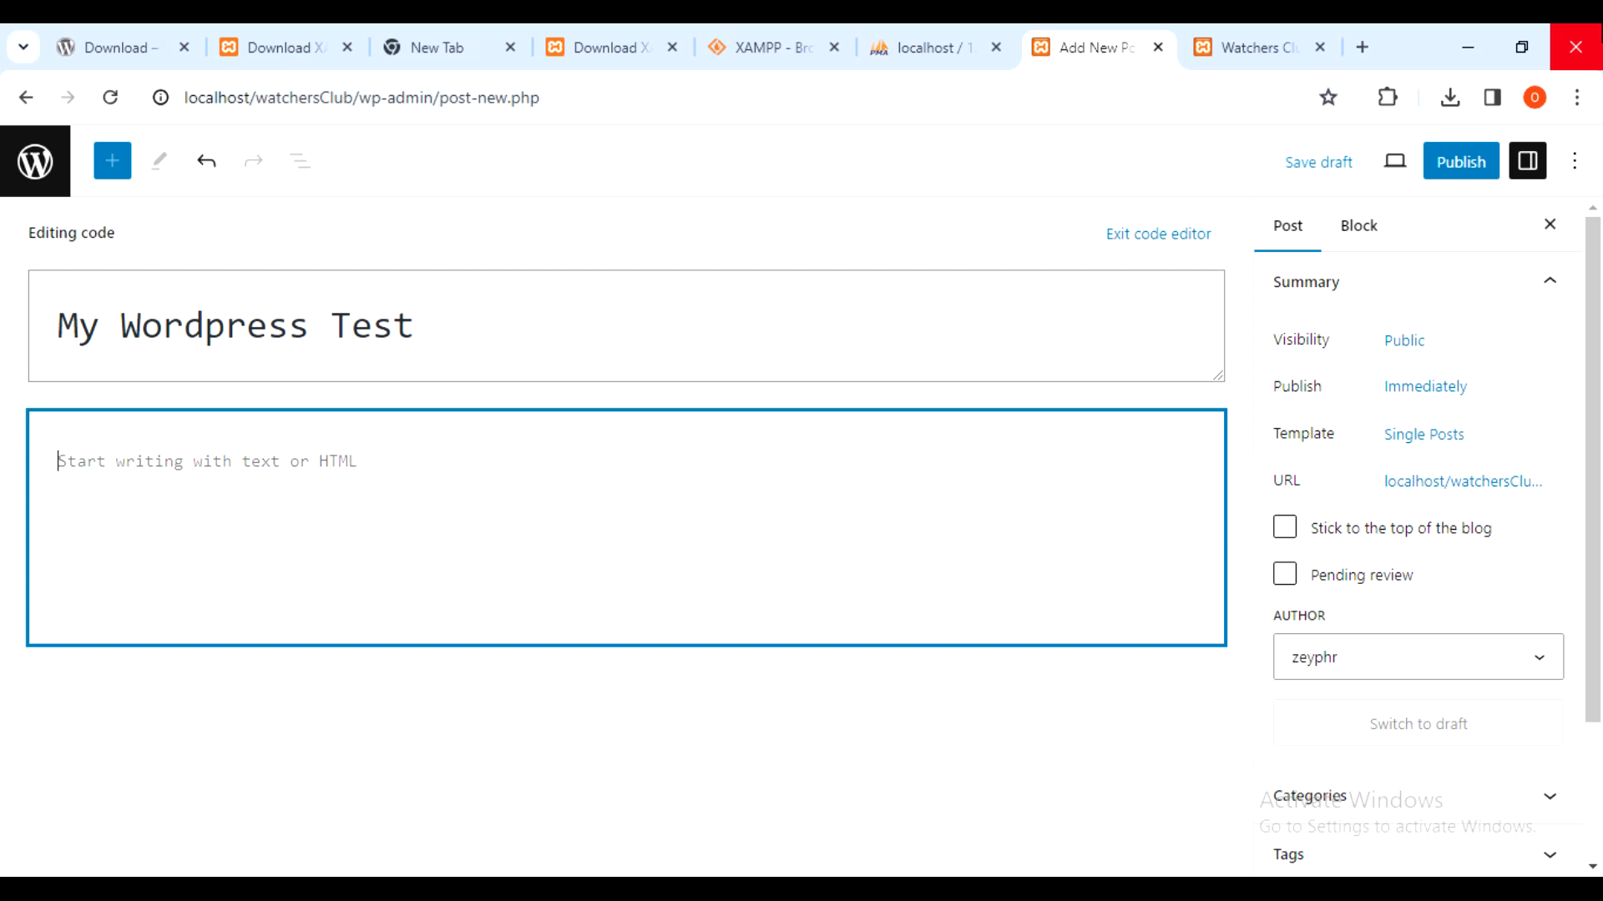
# - Search the web for 'lorem ipsum' in a new browser tab
pyautogui.click(1362, 47)
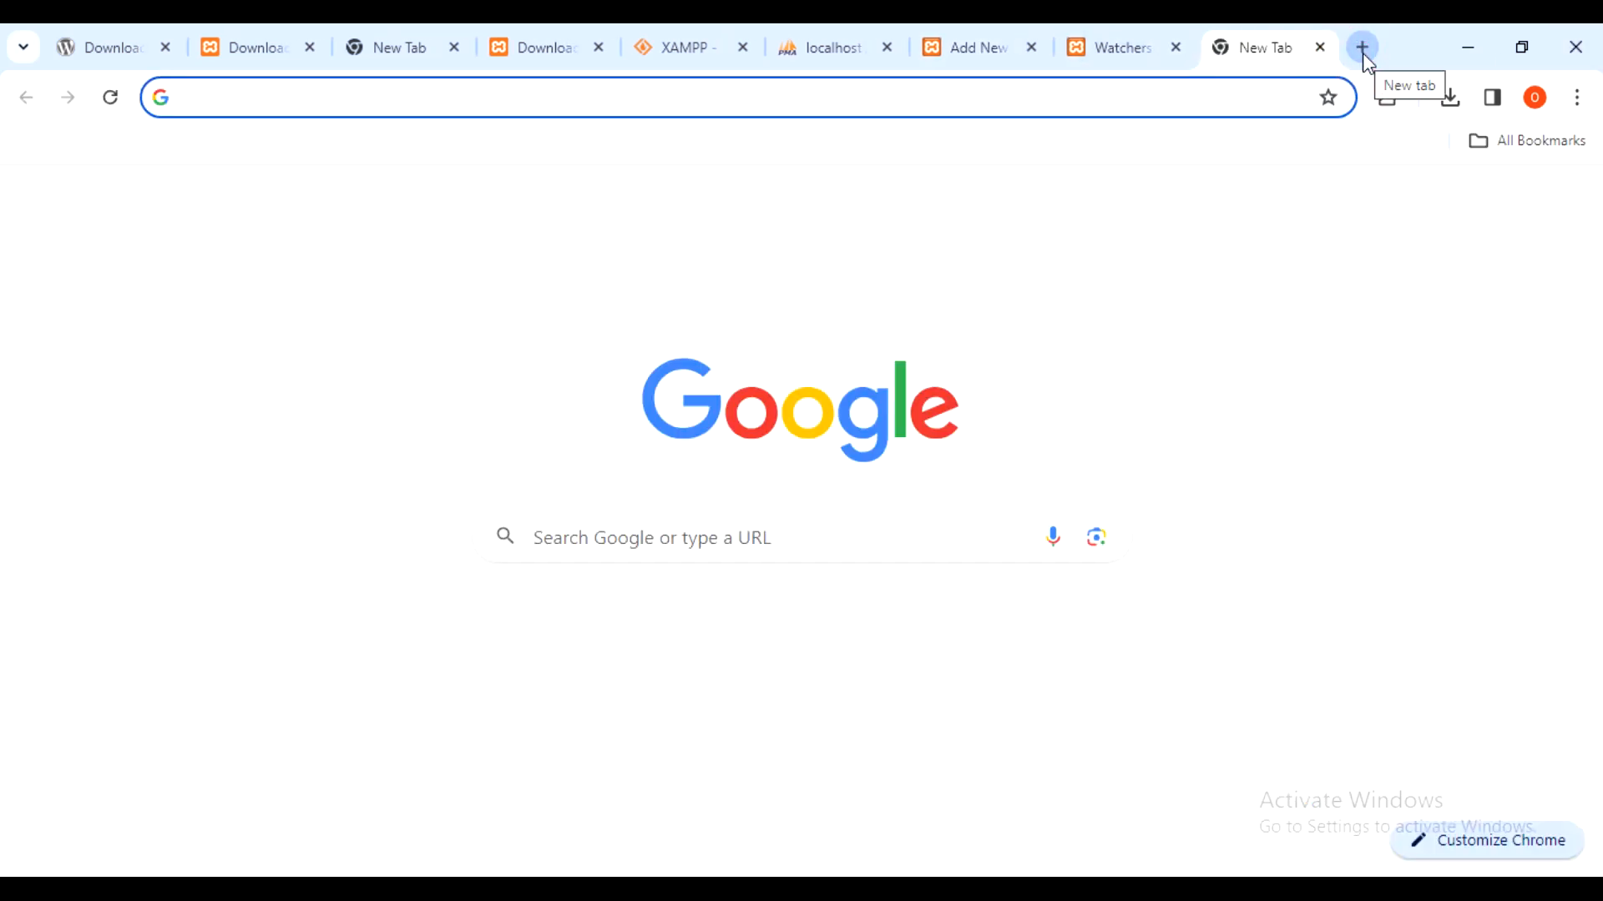
pyautogui.write('lorem i')
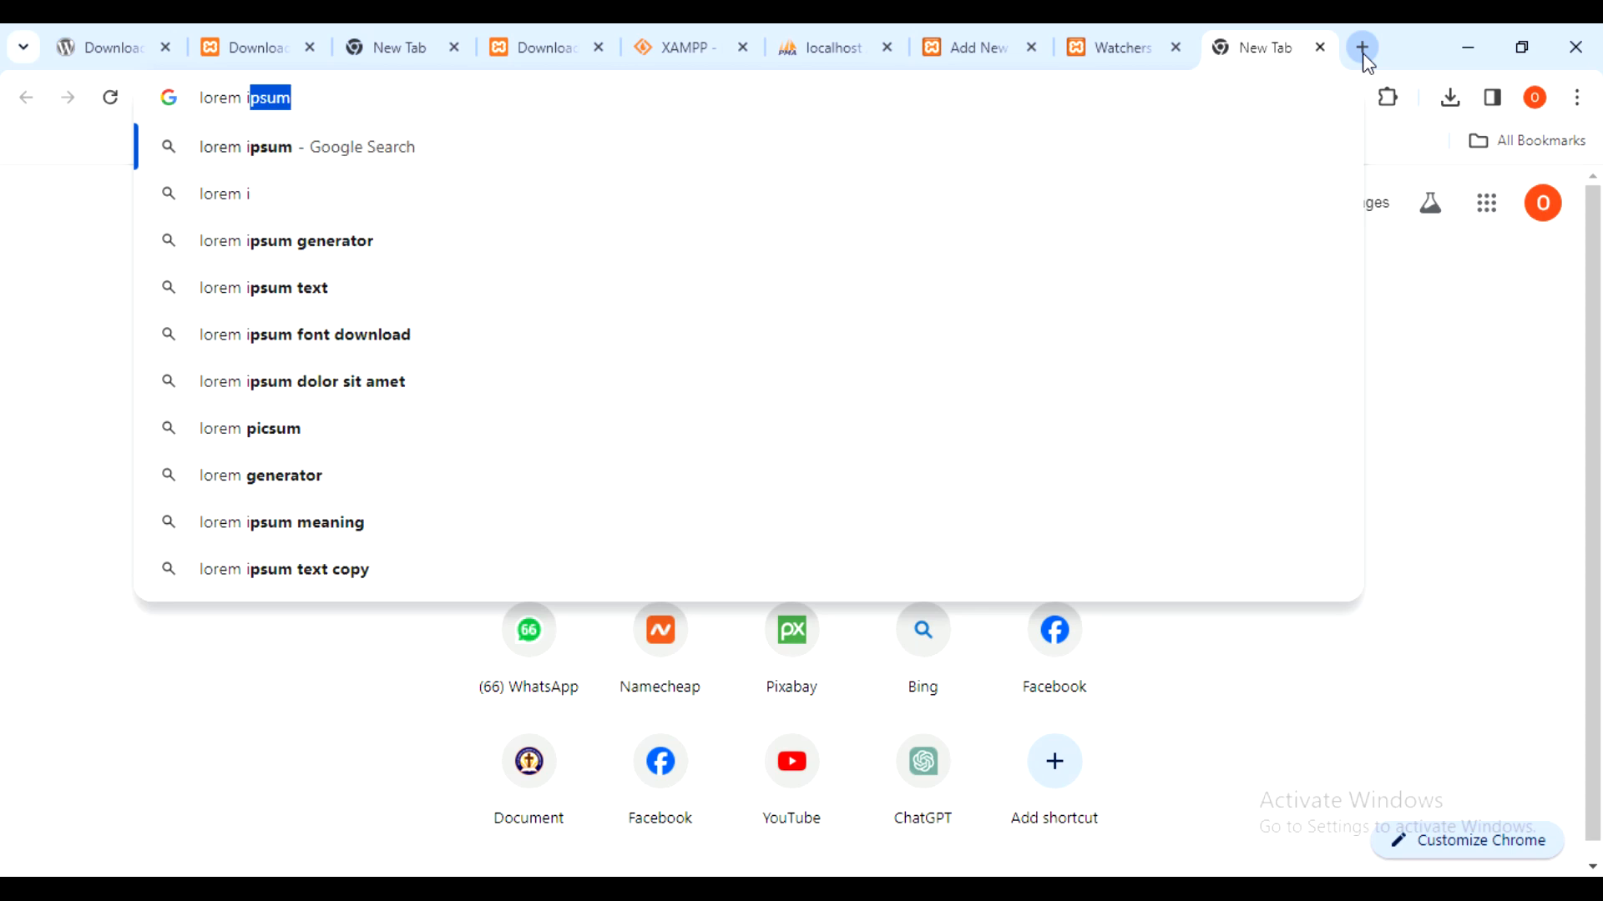
pyautogui.write('psum')
pyautogui.press('Return')
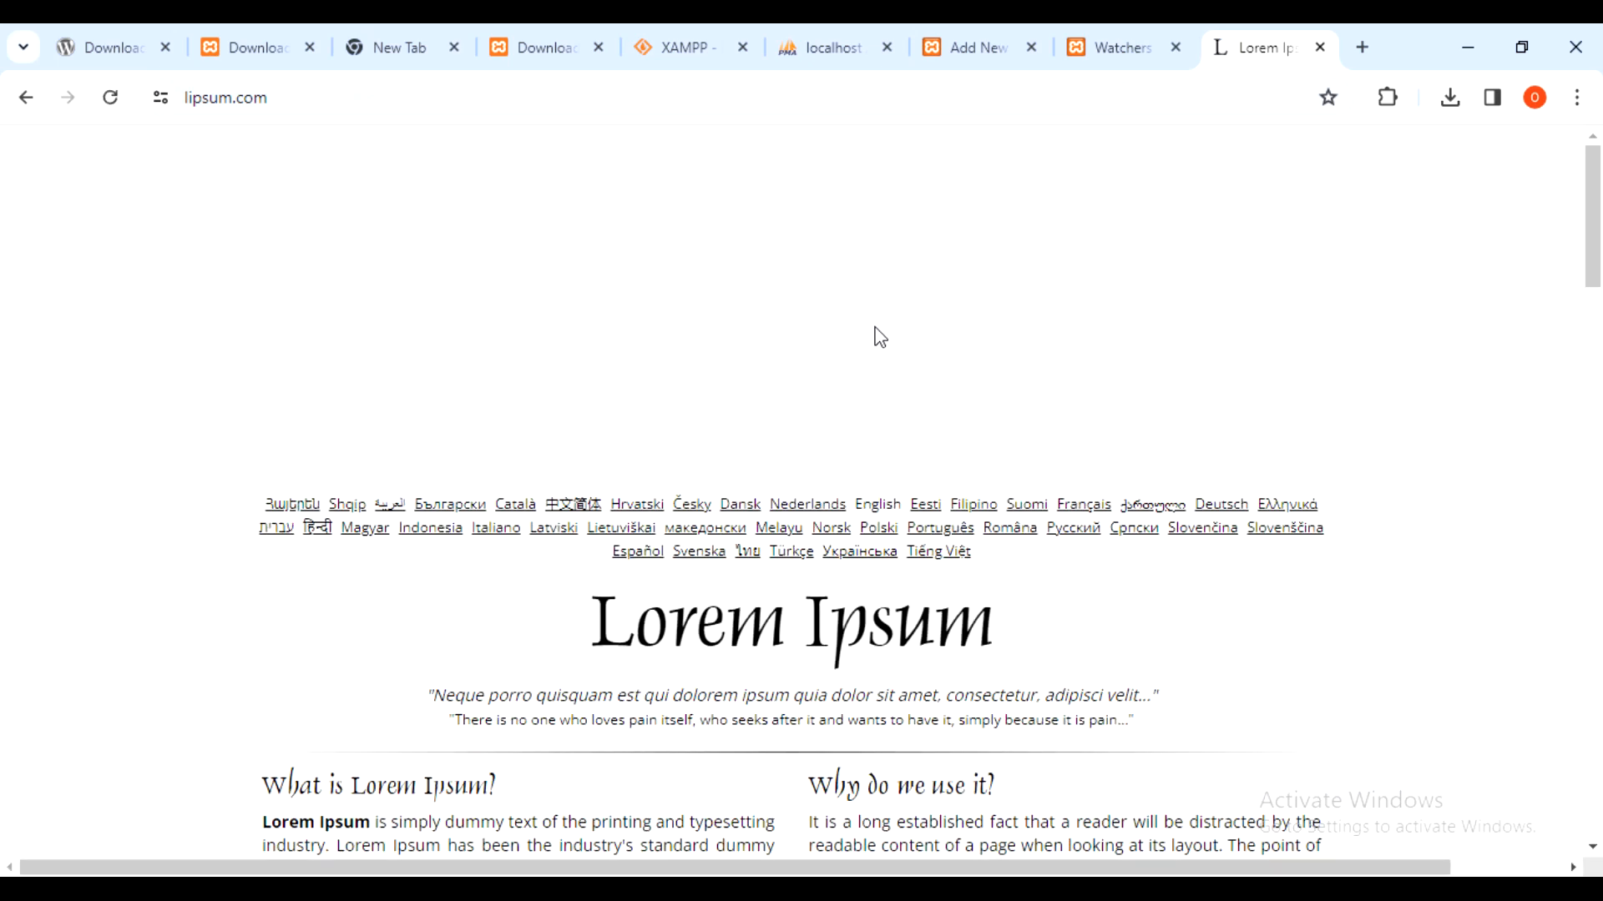
# - Generate five Lorem Ipsum paragraphs on lipsum.com and select the first four
pyautogui.scroll(-3, 1362, 317)
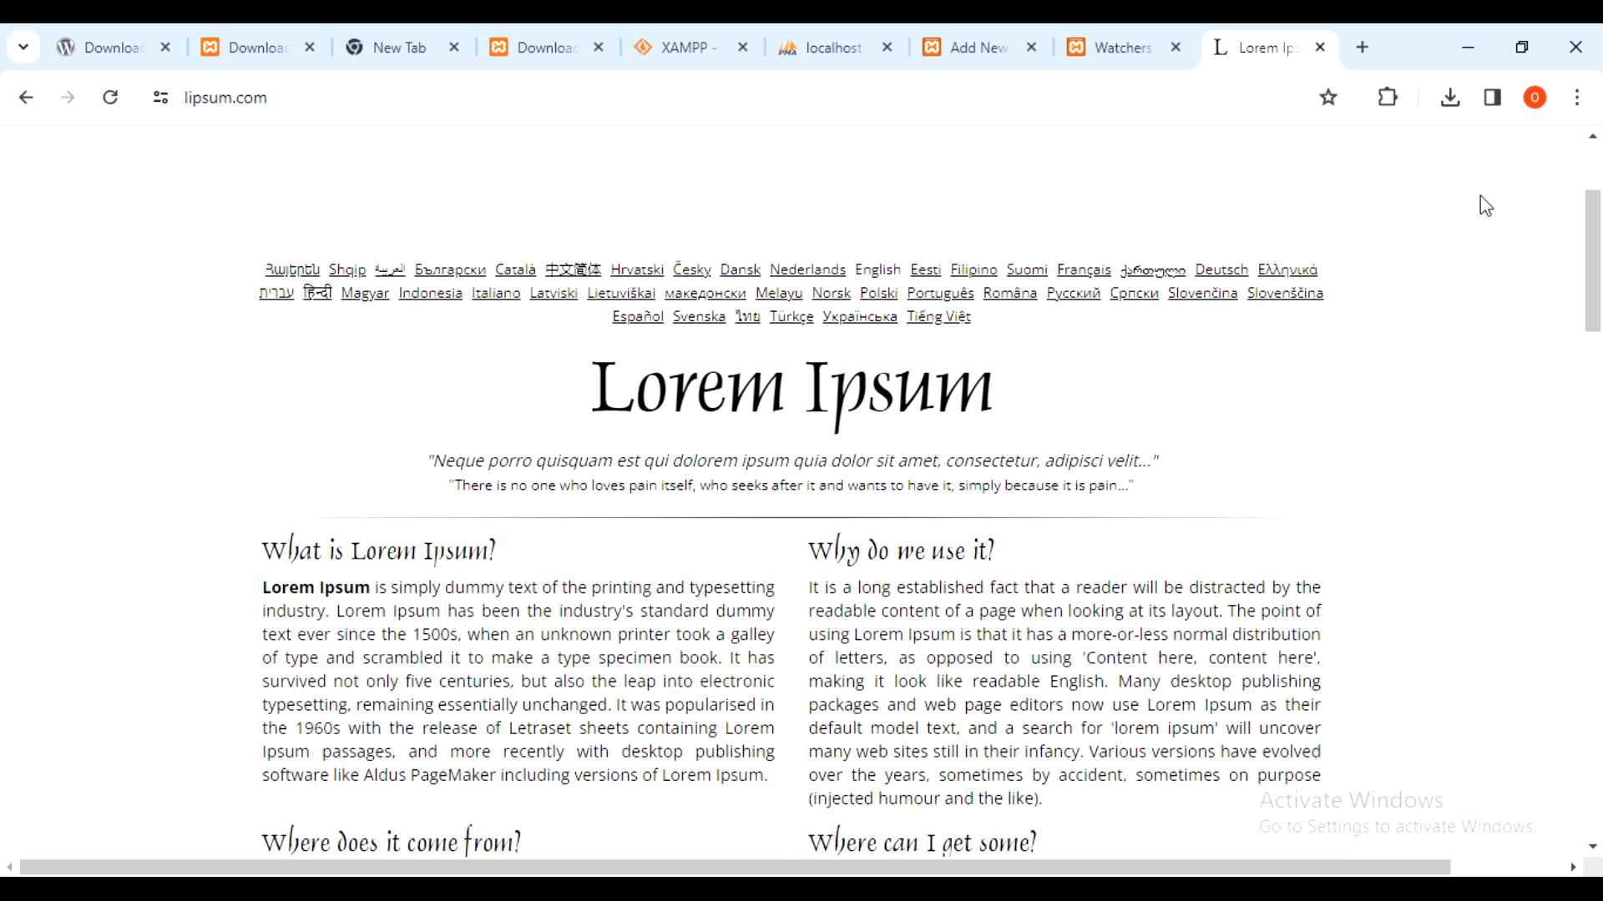
pyautogui.scroll(-3, 1085, 305)
pyautogui.moveTo(803, 356); pyautogui.dragTo(901, 376)
pyautogui.click(1417, 330)
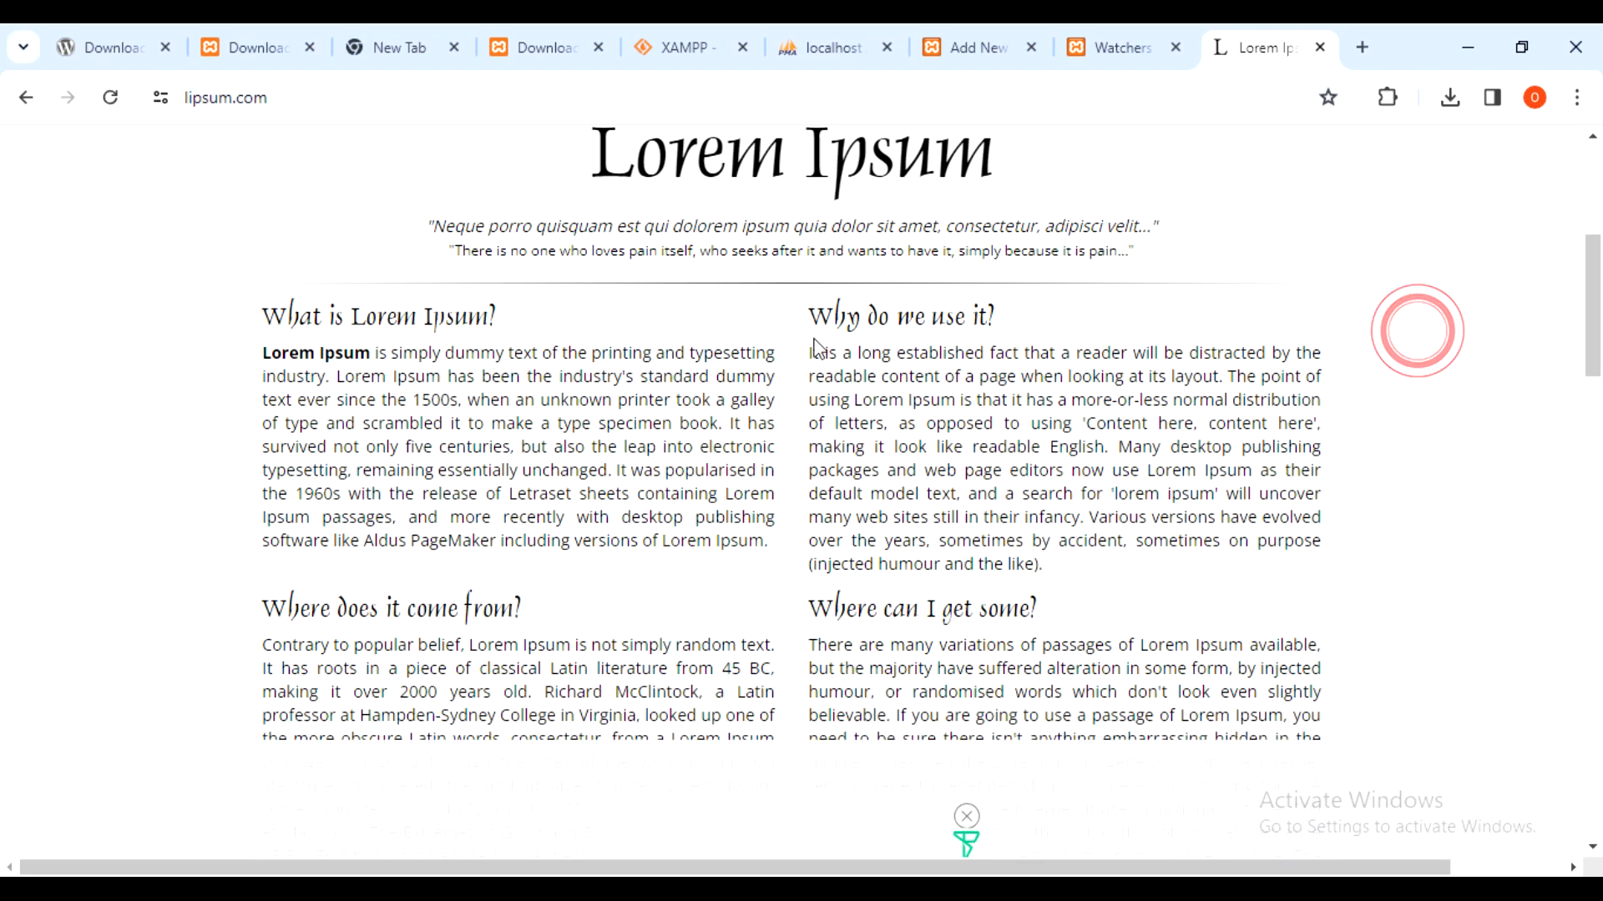
pyautogui.scroll(-3, 409, 424)
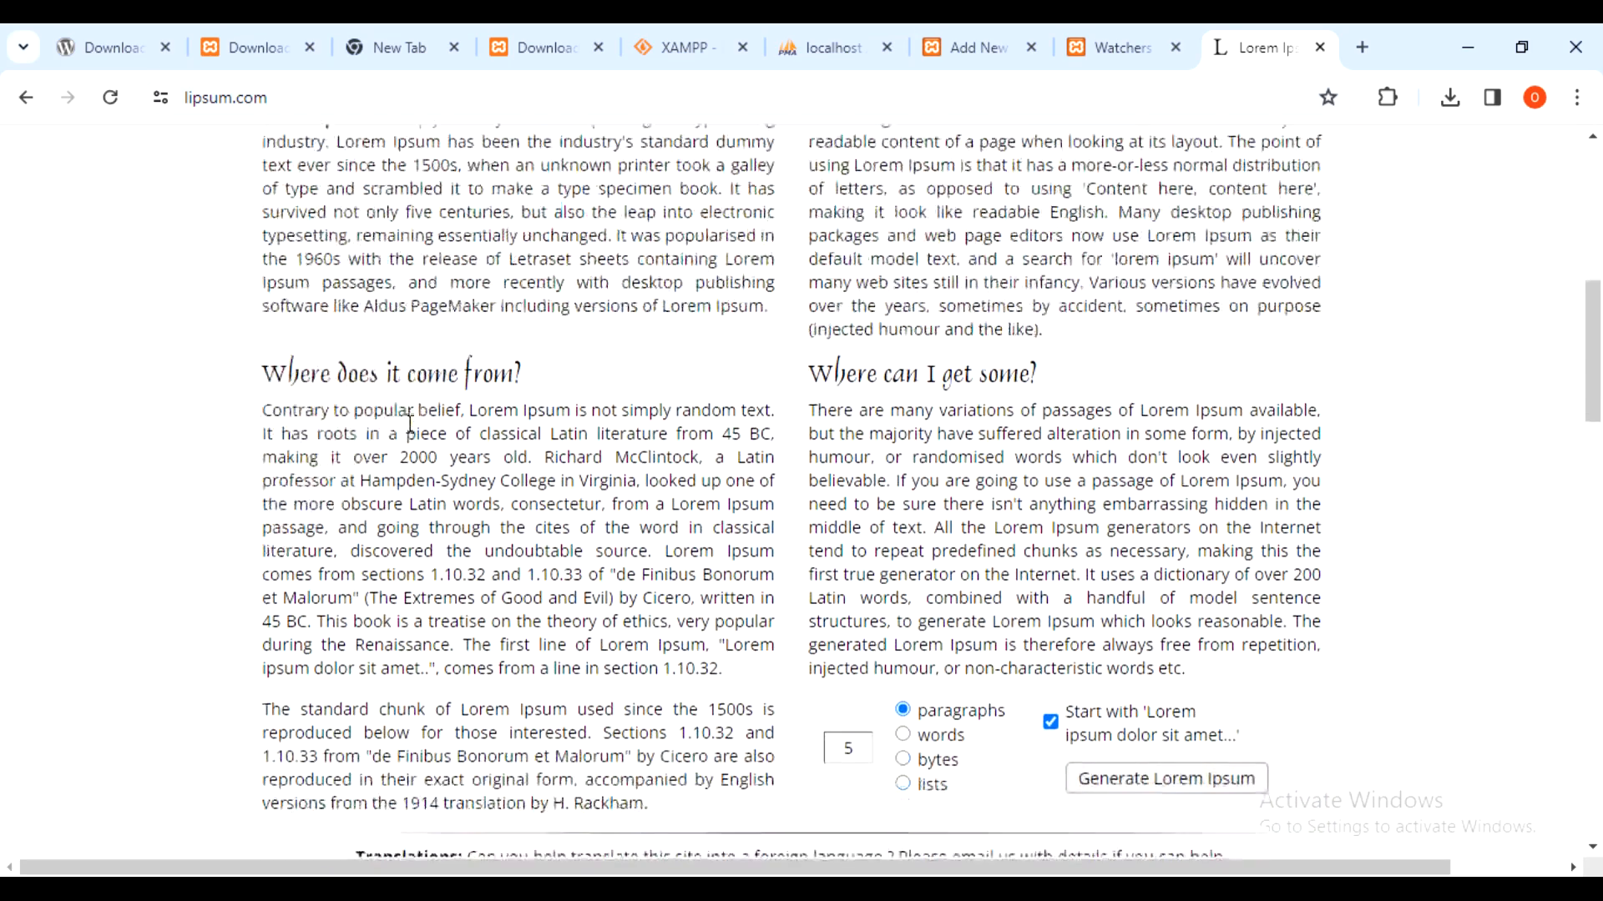
pyautogui.scroll(-10, 409, 429)
pyautogui.scroll(8, 406, 424)
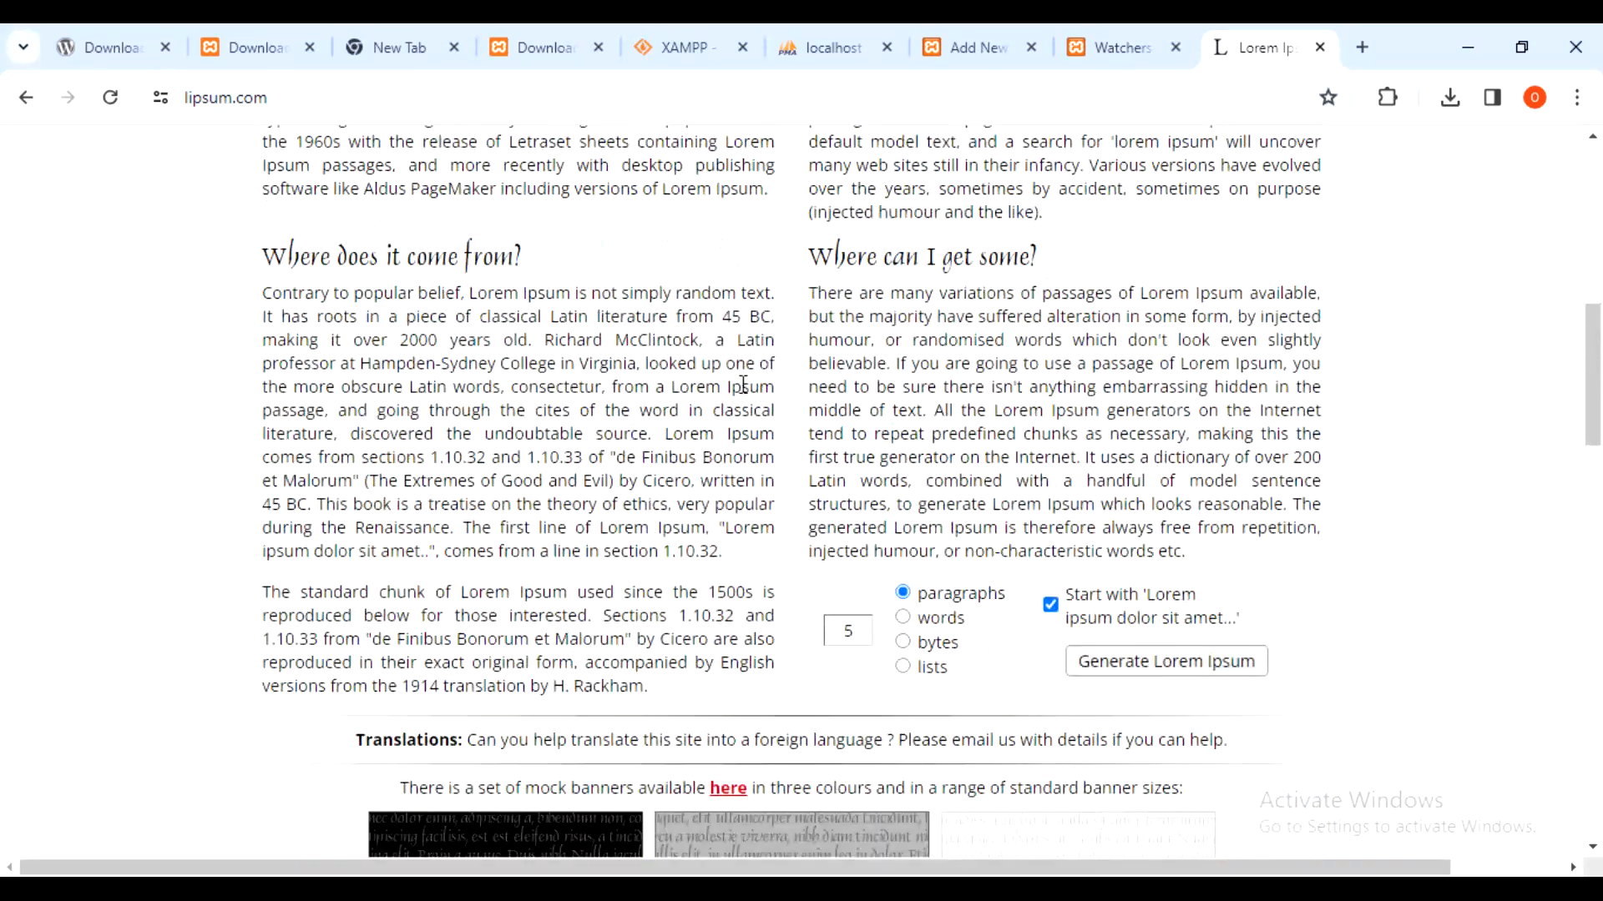
pyautogui.scroll(-2, 1100, 572)
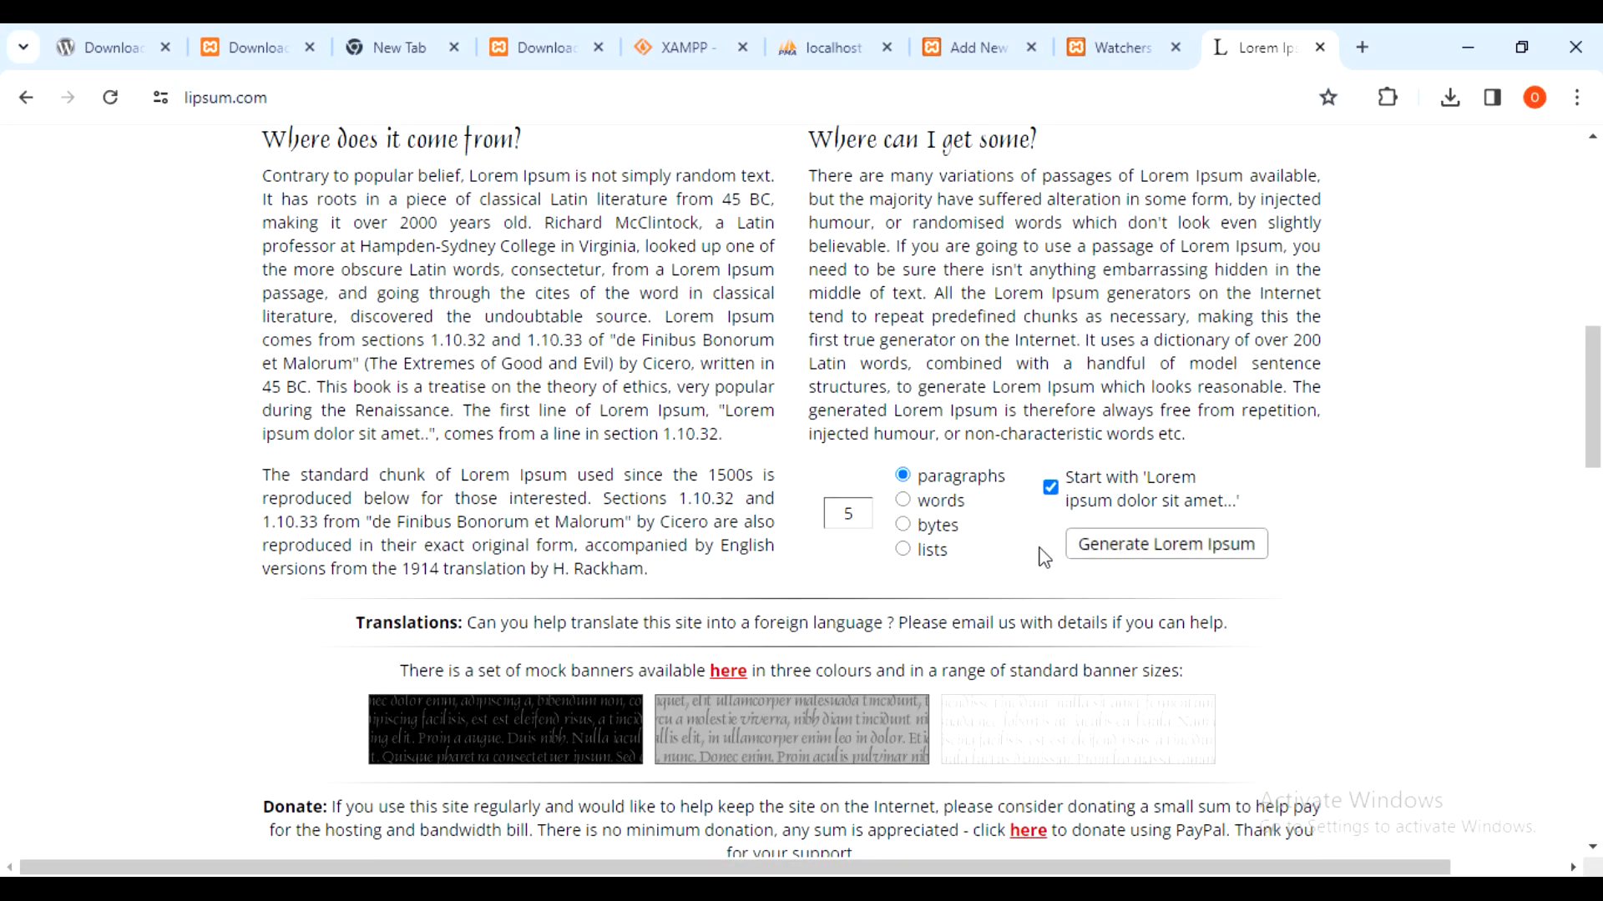
pyautogui.click(1085, 544)
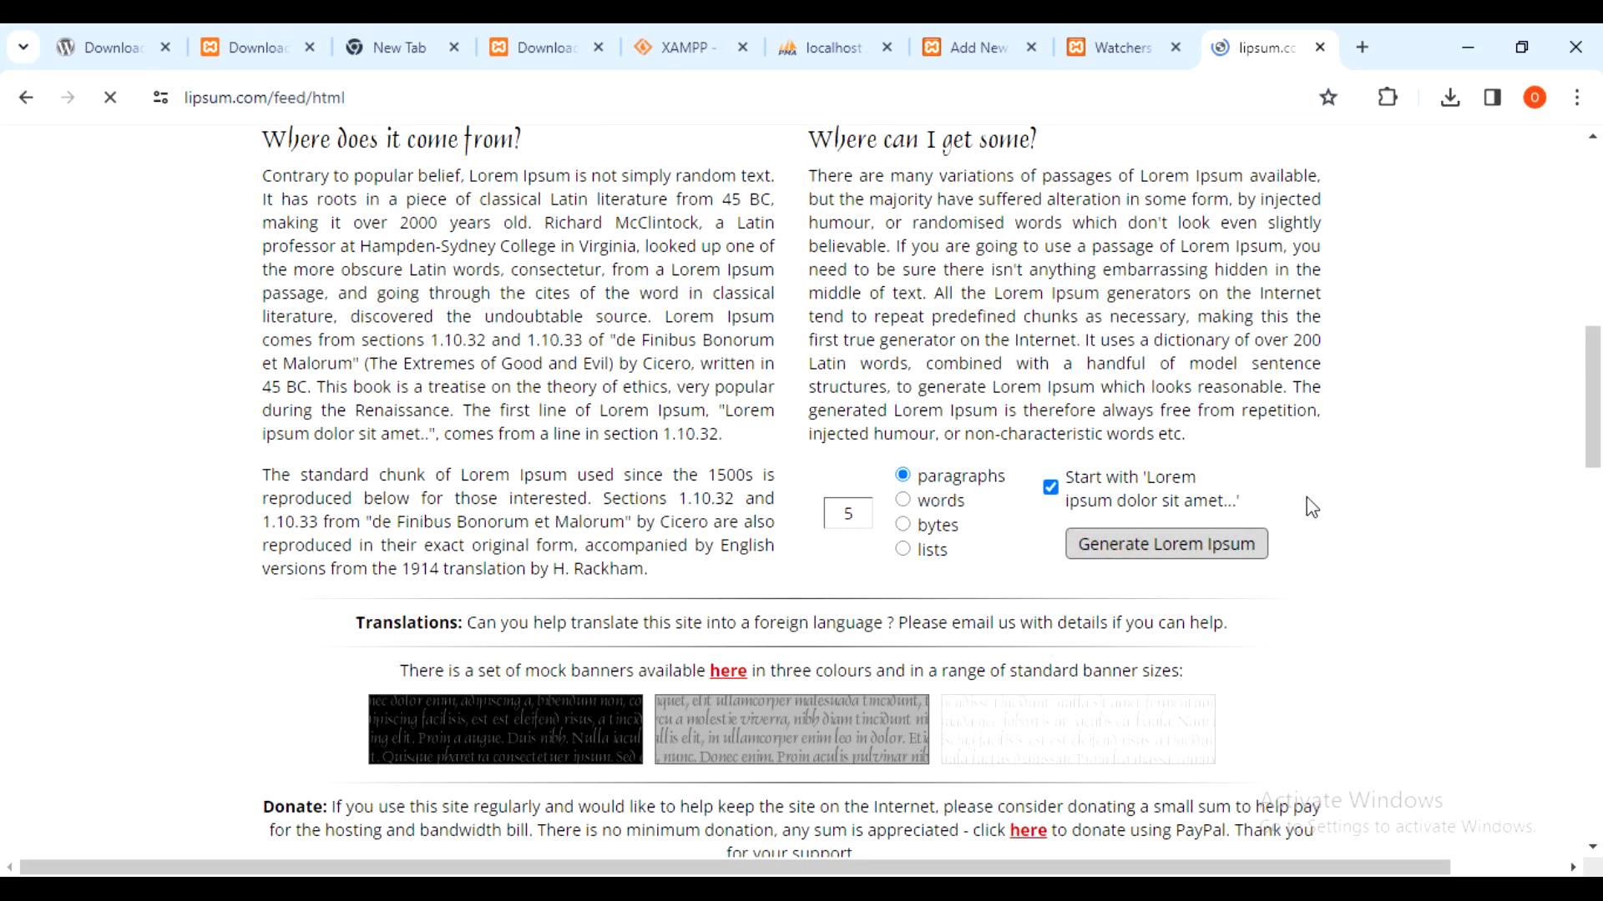
pyautogui.scroll(-5, 1173, 548)
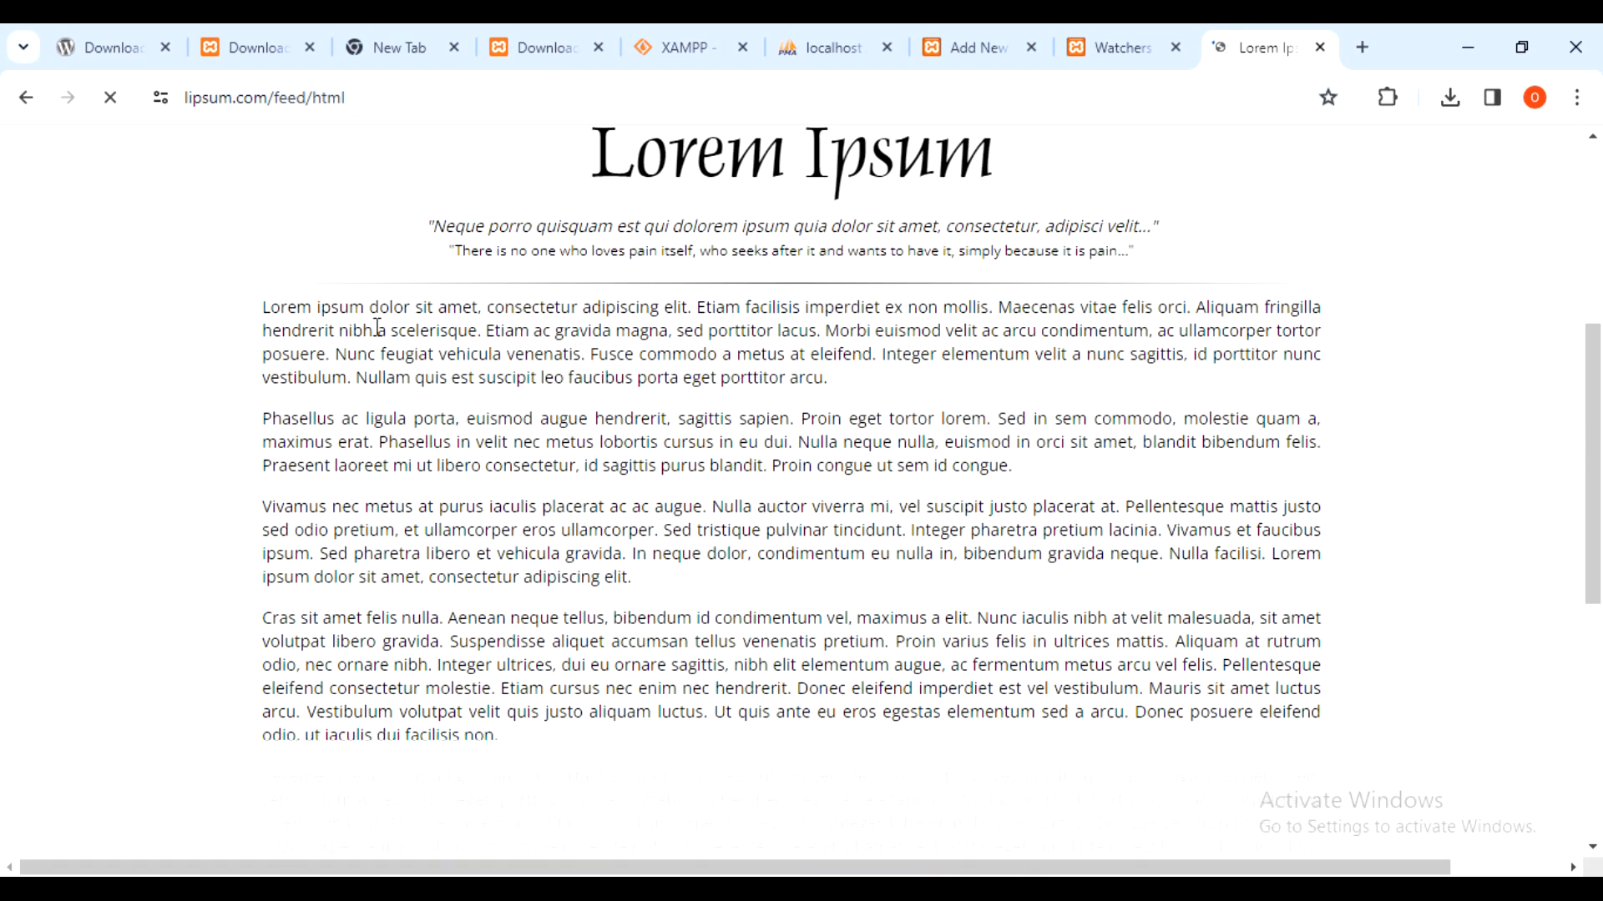
pyautogui.moveTo(261, 309); pyautogui.dragTo(667, 745)
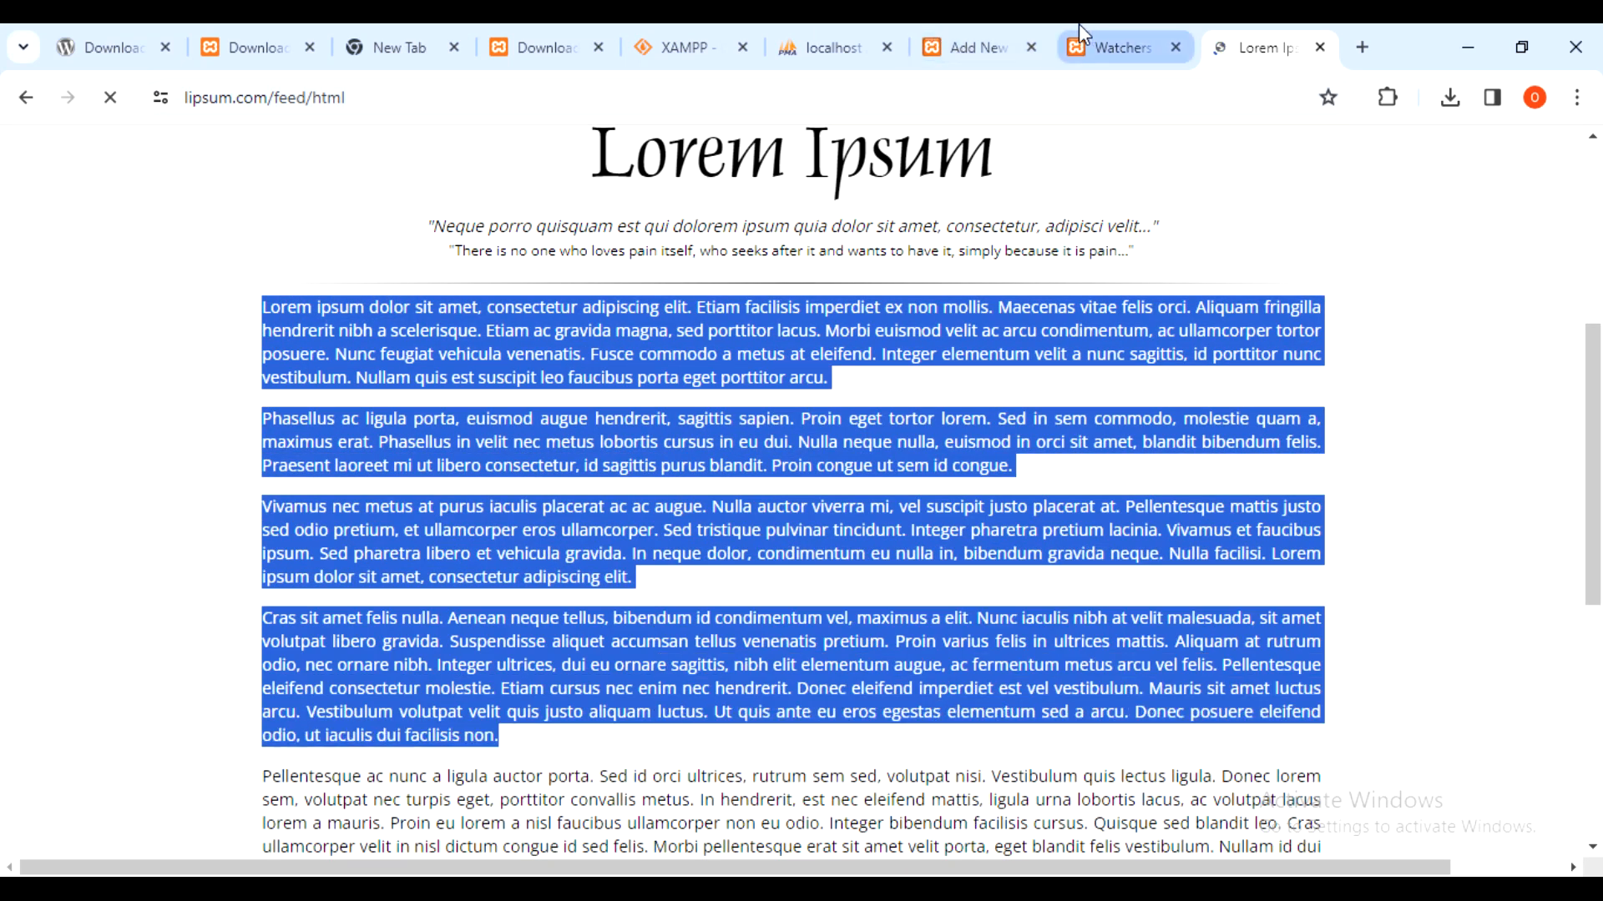
# - Paste the four Lorem Ipsum paragraphs into the new post's empty body
pyautogui.click(1135, 46)
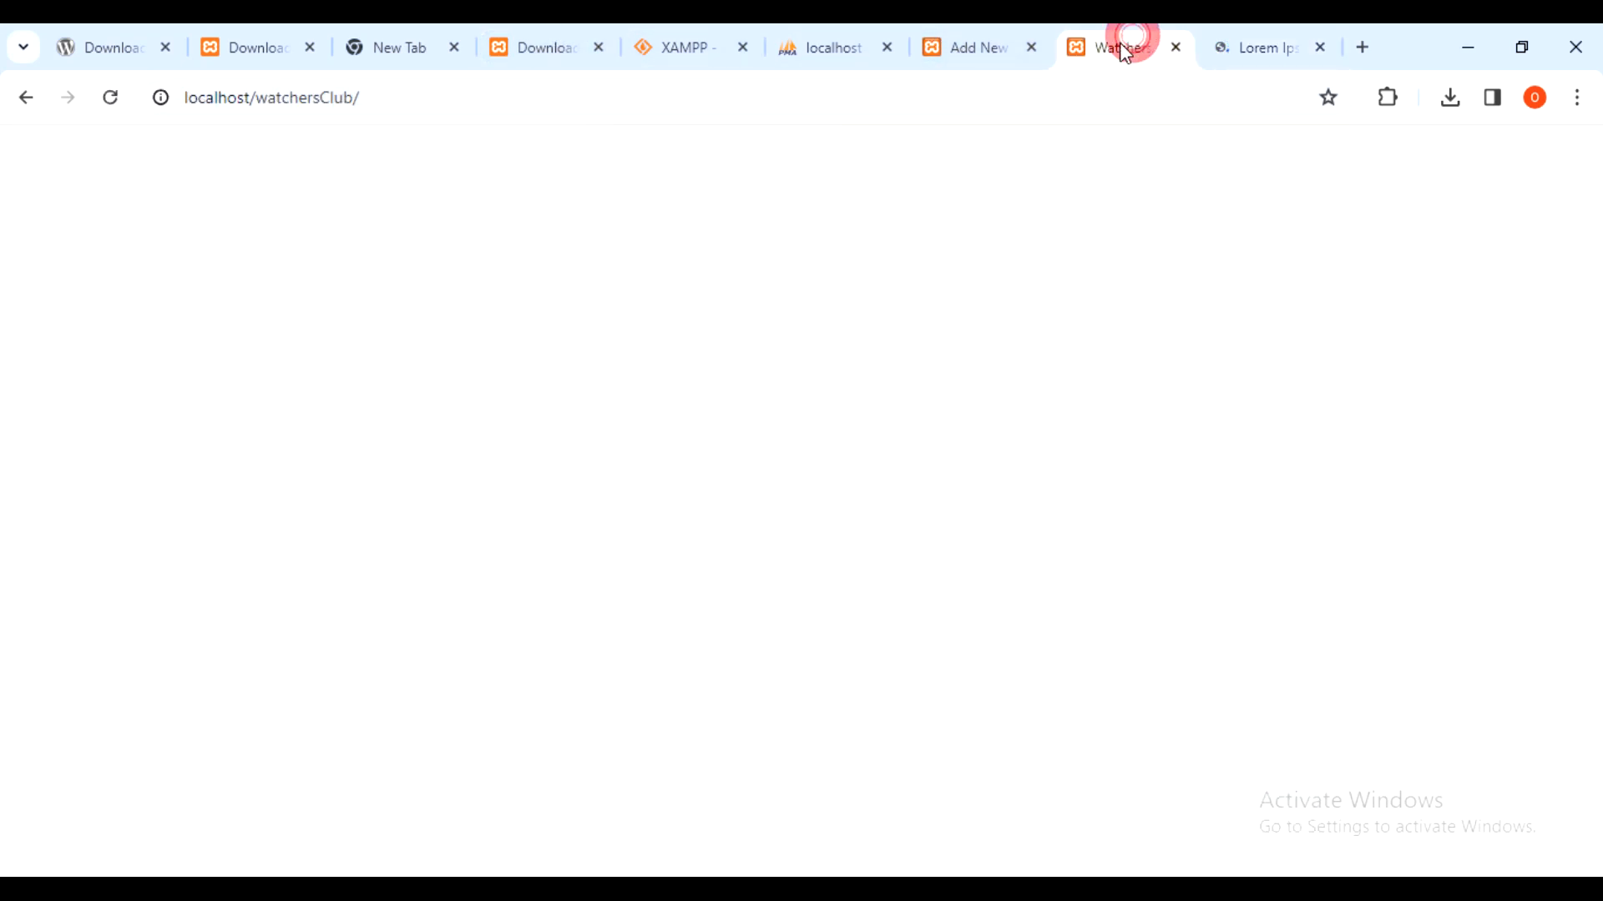
pyautogui.click(963, 47)
pyautogui.click(873, 505)
pyautogui.hotkey('ctrl', 'v')
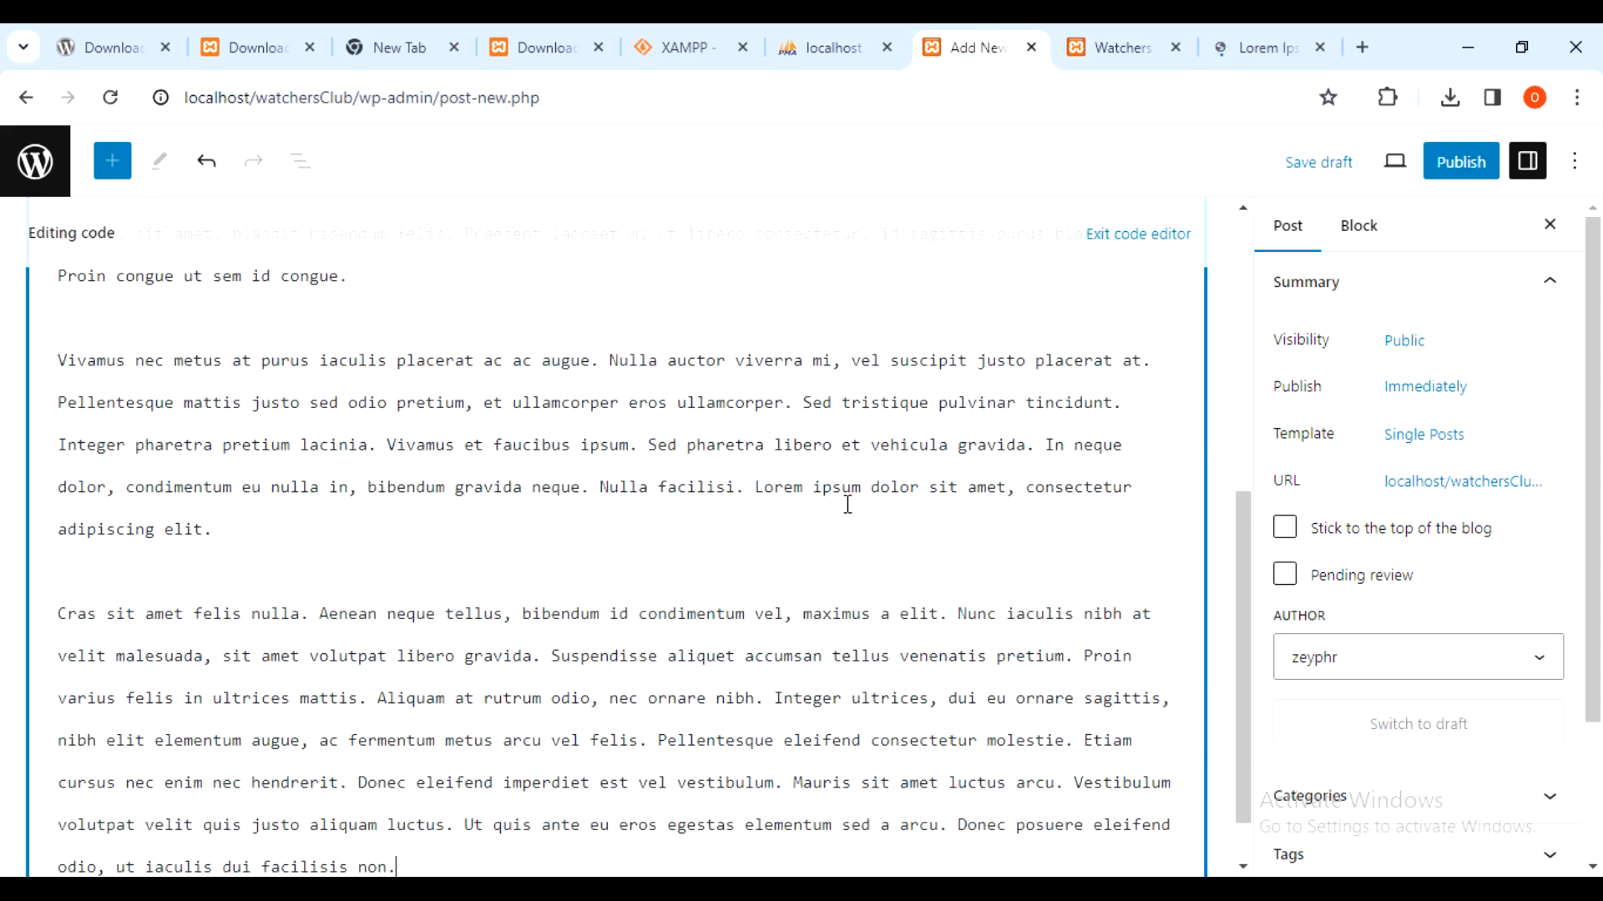
# - Start publishing the post and confirm it in the pre-publish panel
pyautogui.scroll(8, 1060, 435)
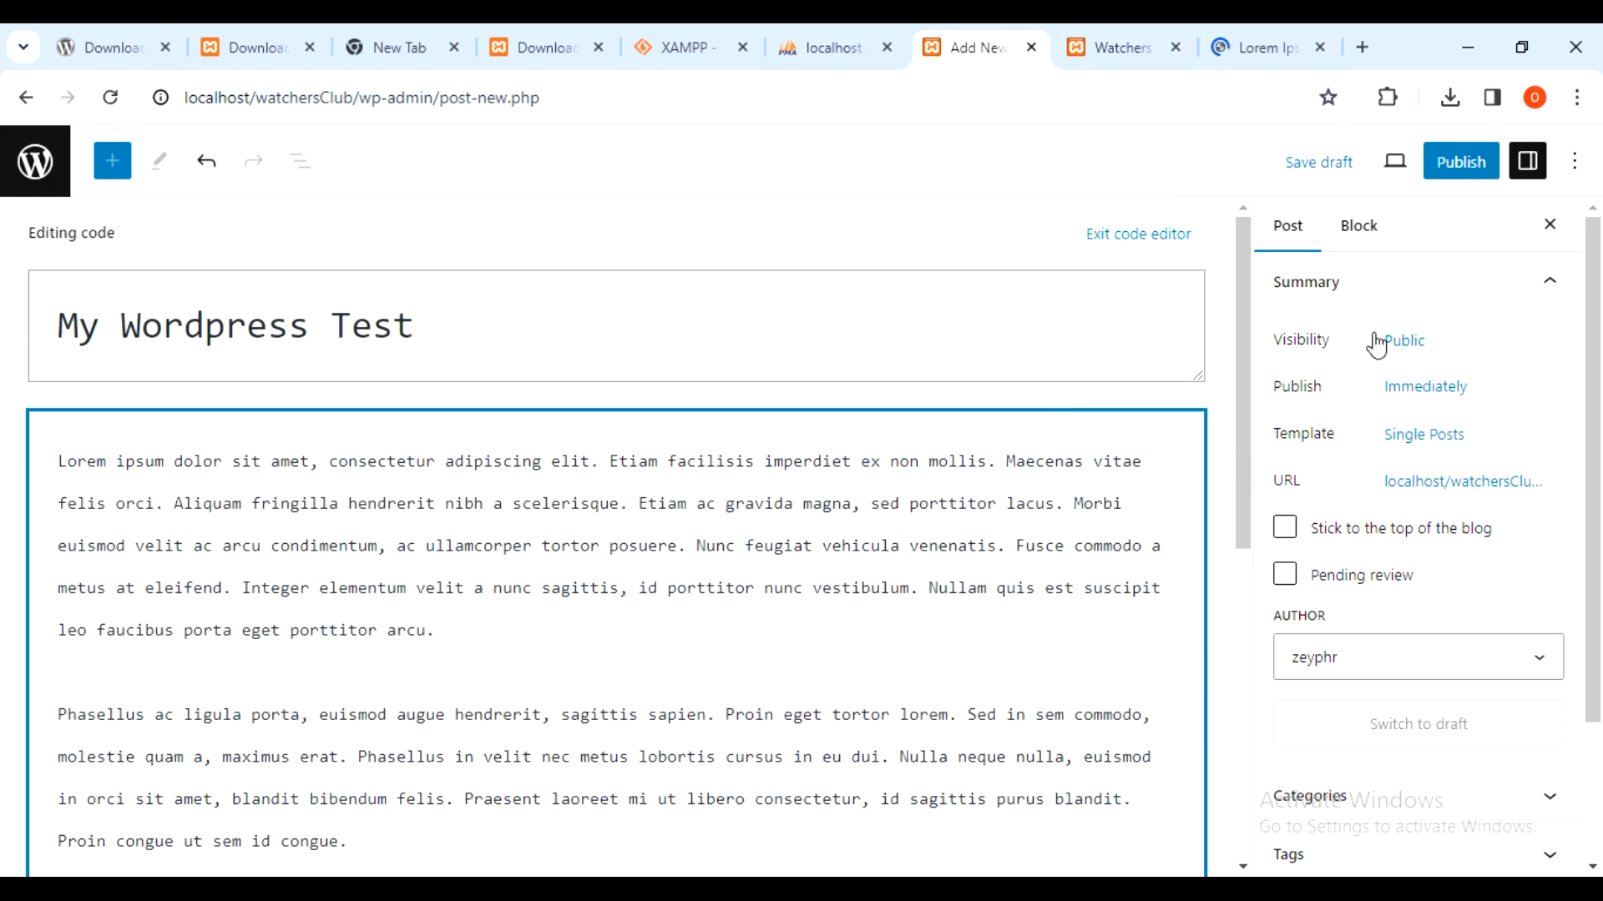
pyautogui.click(1439, 164)
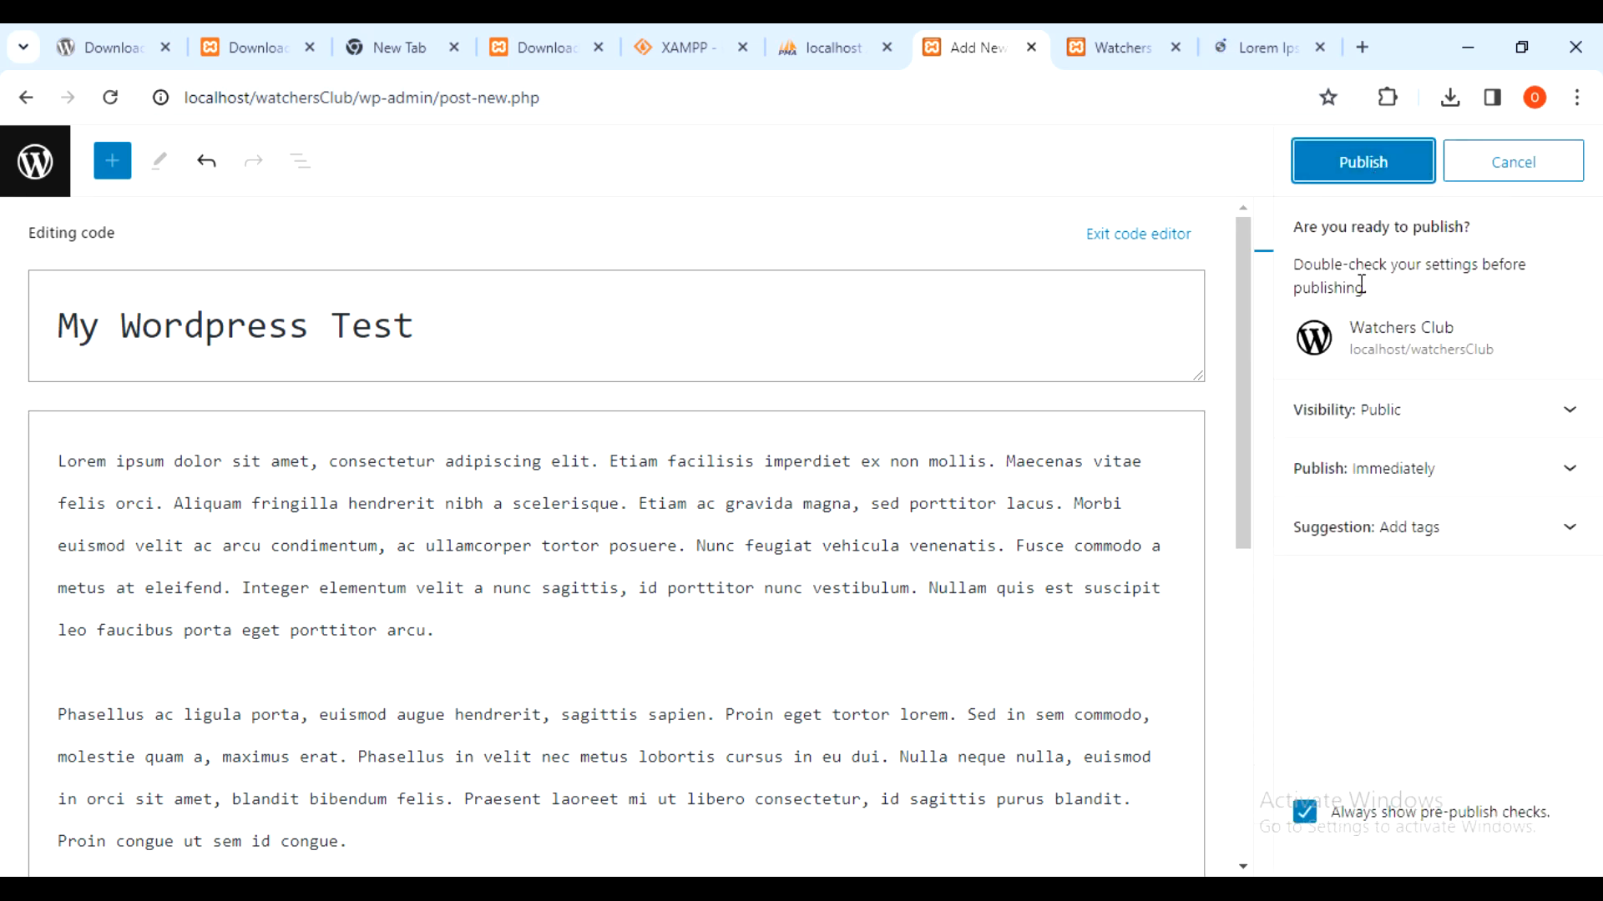
pyautogui.click(1396, 164)
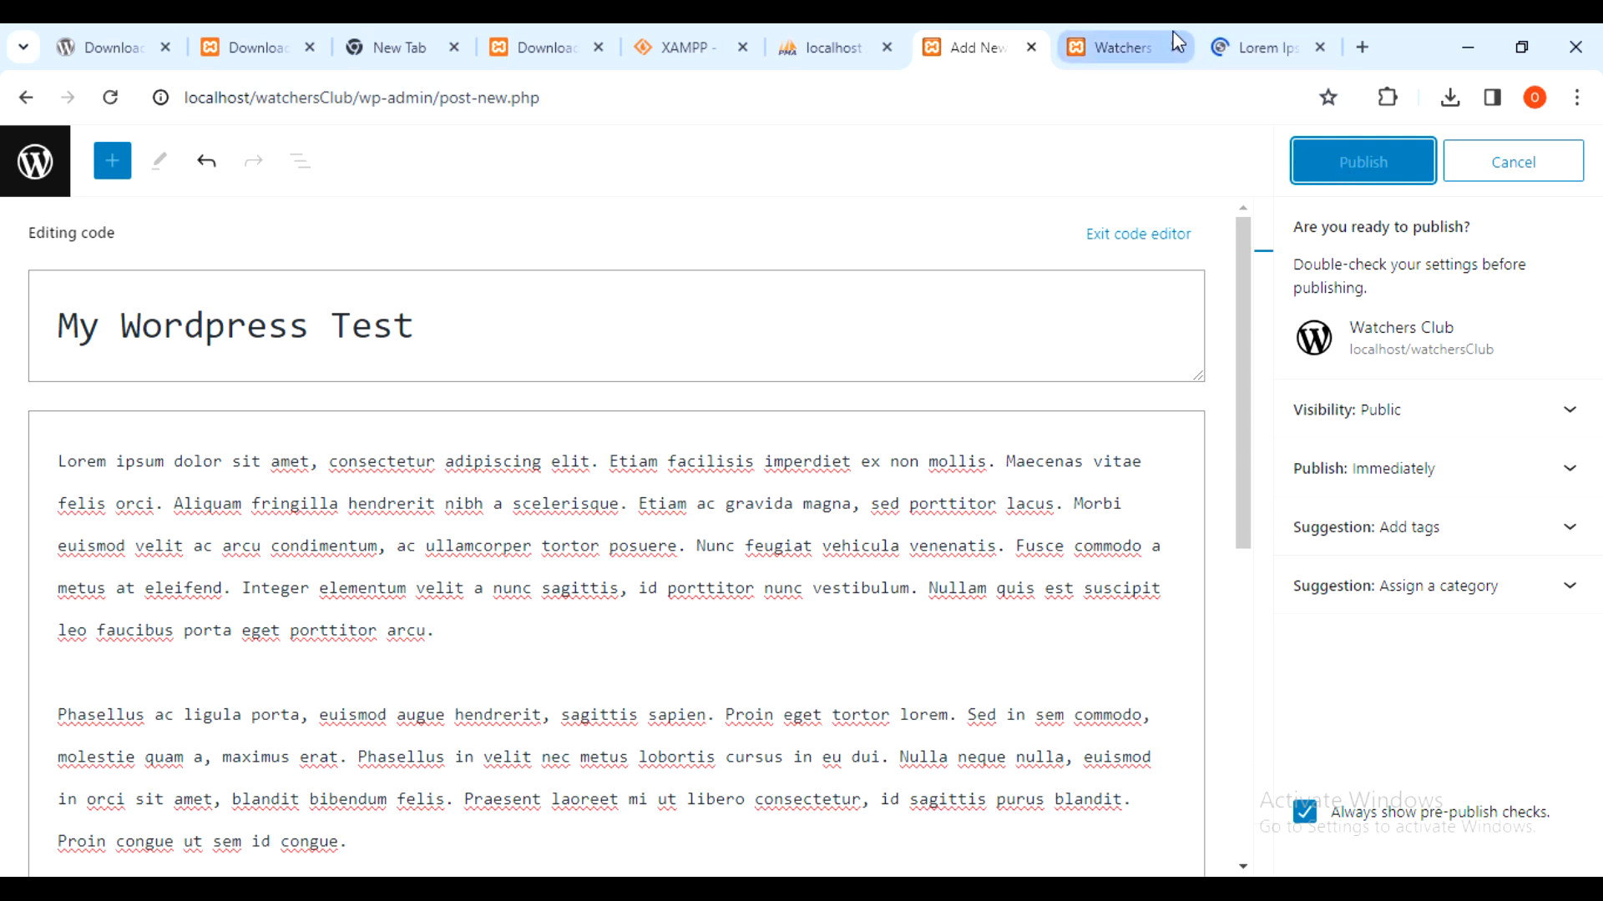
pyautogui.click(1106, 46)
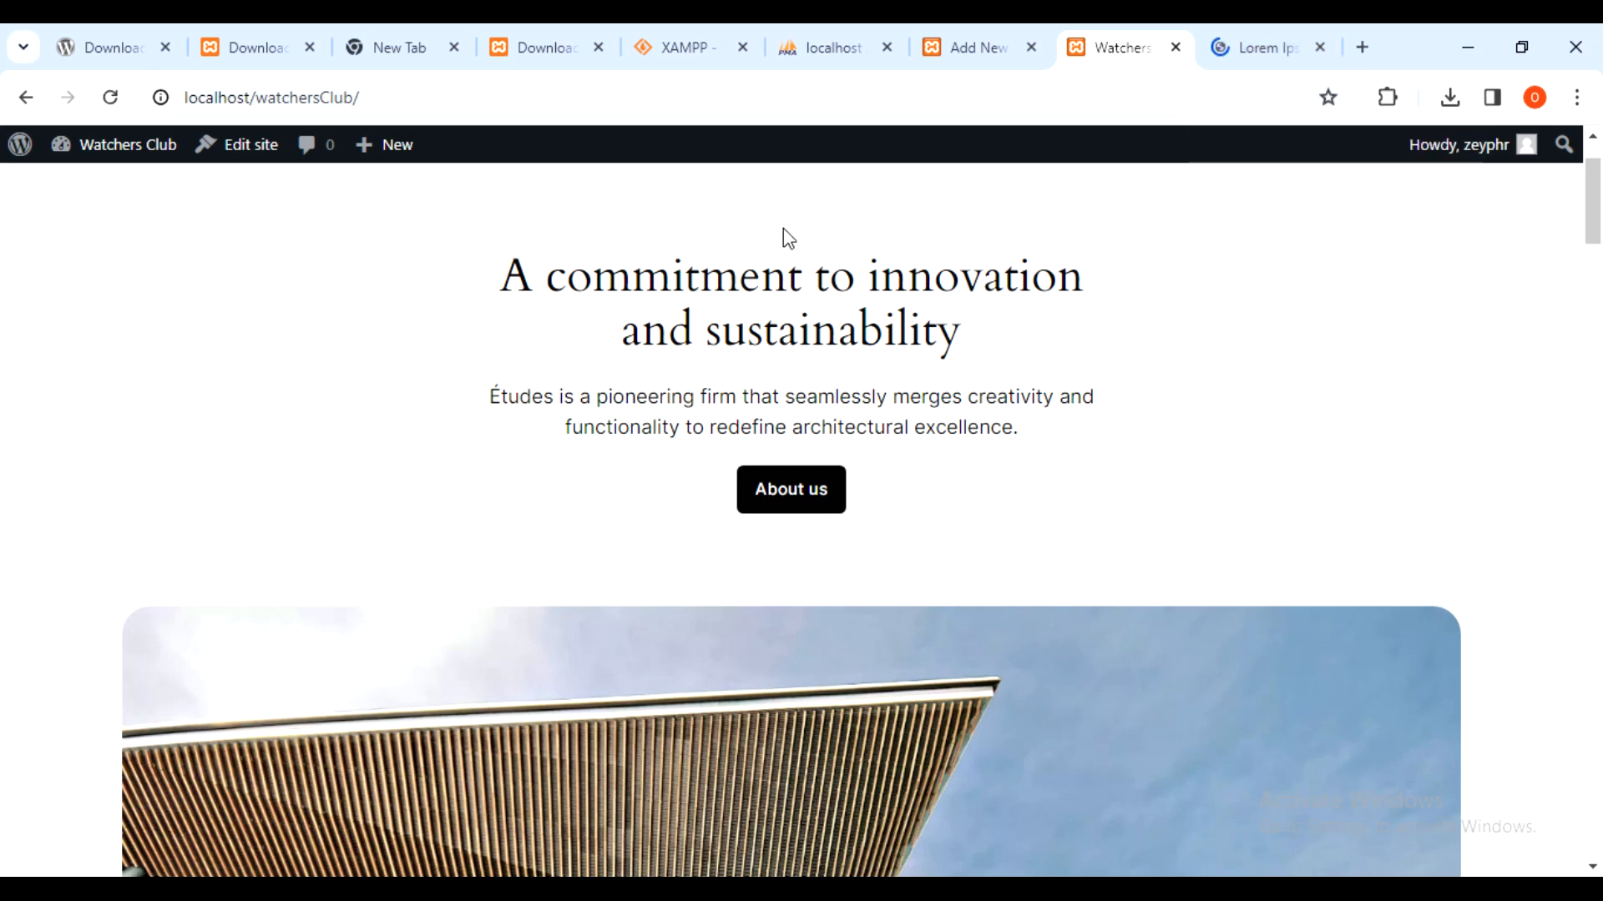
pyautogui.scroll(-20, 782, 230)
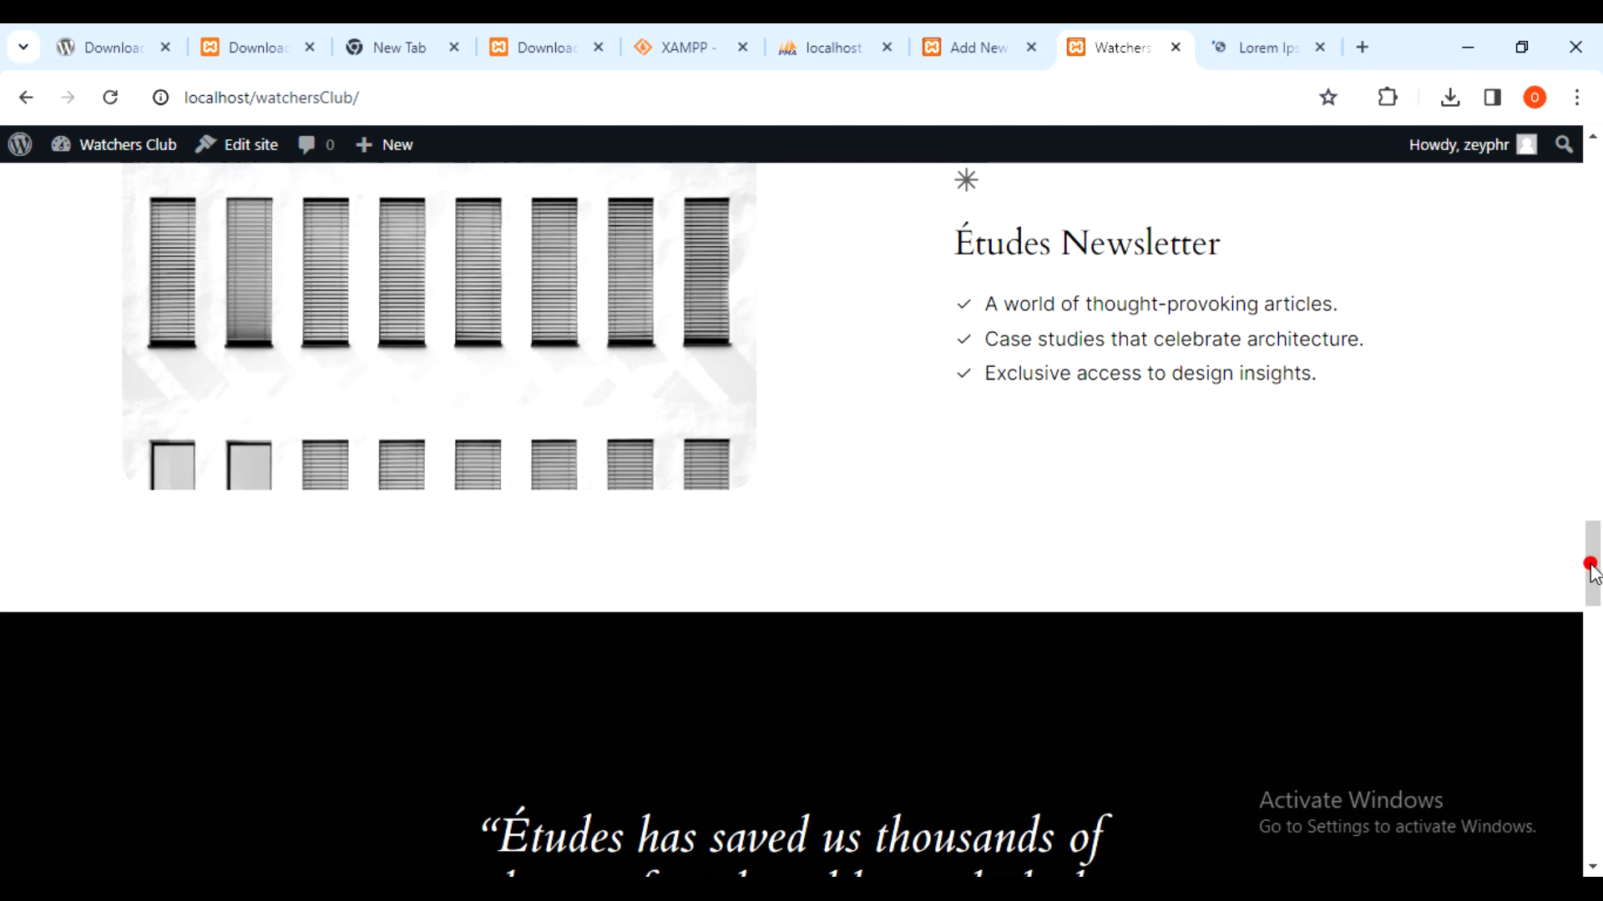
pyautogui.scroll(-10, 1595, 535)
pyautogui.moveTo(1598, 689); pyautogui.dragTo(1600, 32)
pyautogui.click(978, 46)
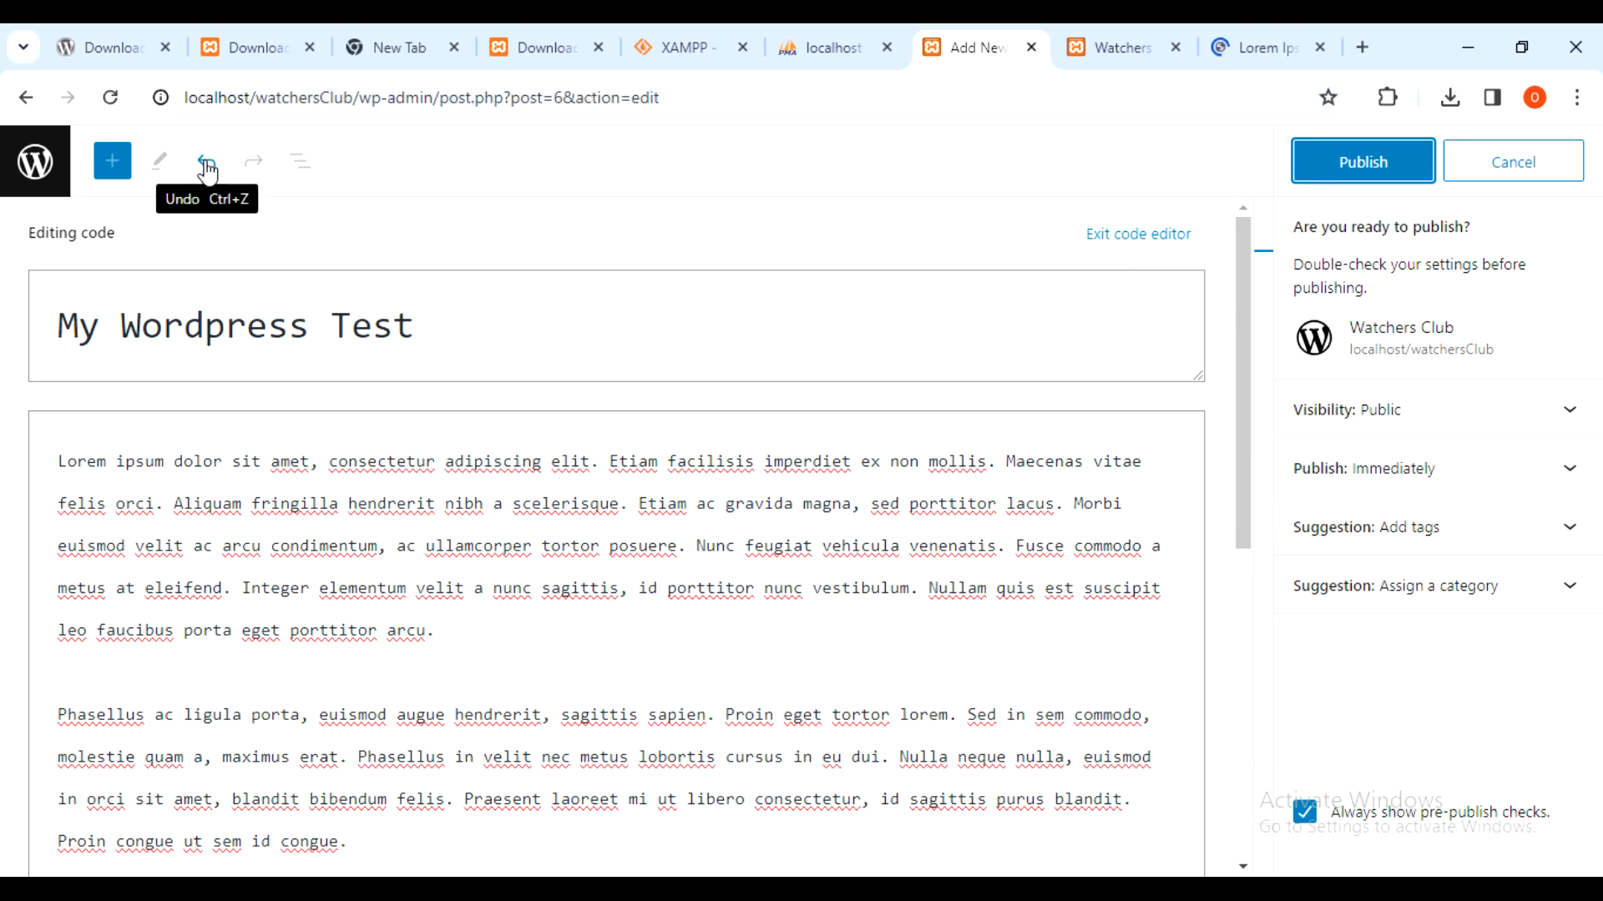
# - Publish the My Wordpress Test draft from the Posts list and copy its post address
pyautogui.click(33, 163)
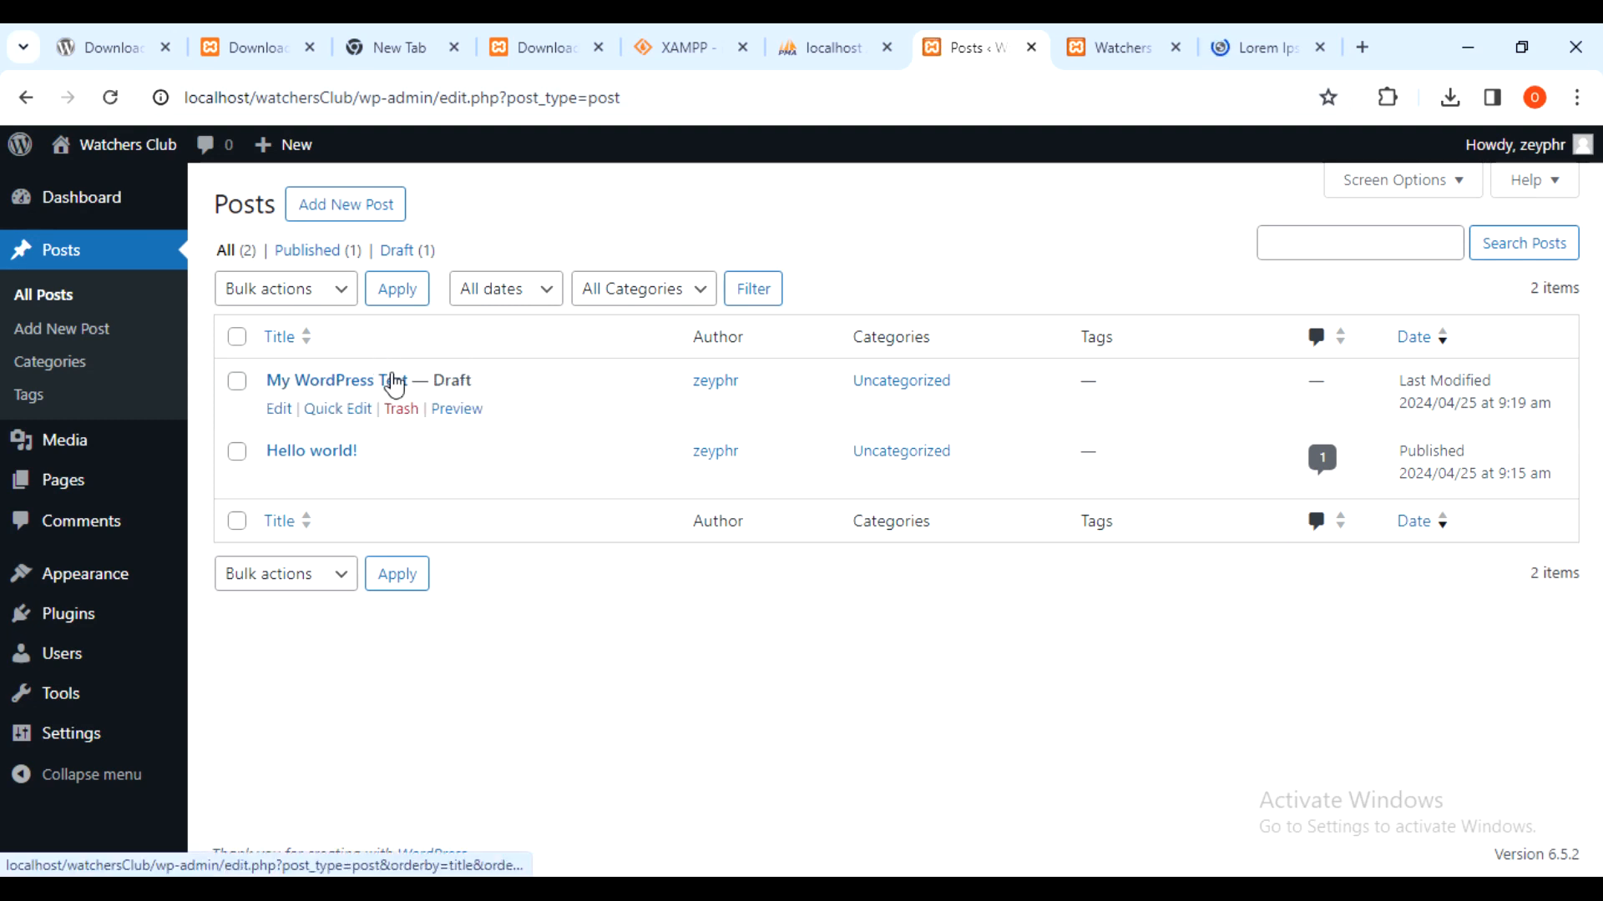
pyautogui.click(342, 380)
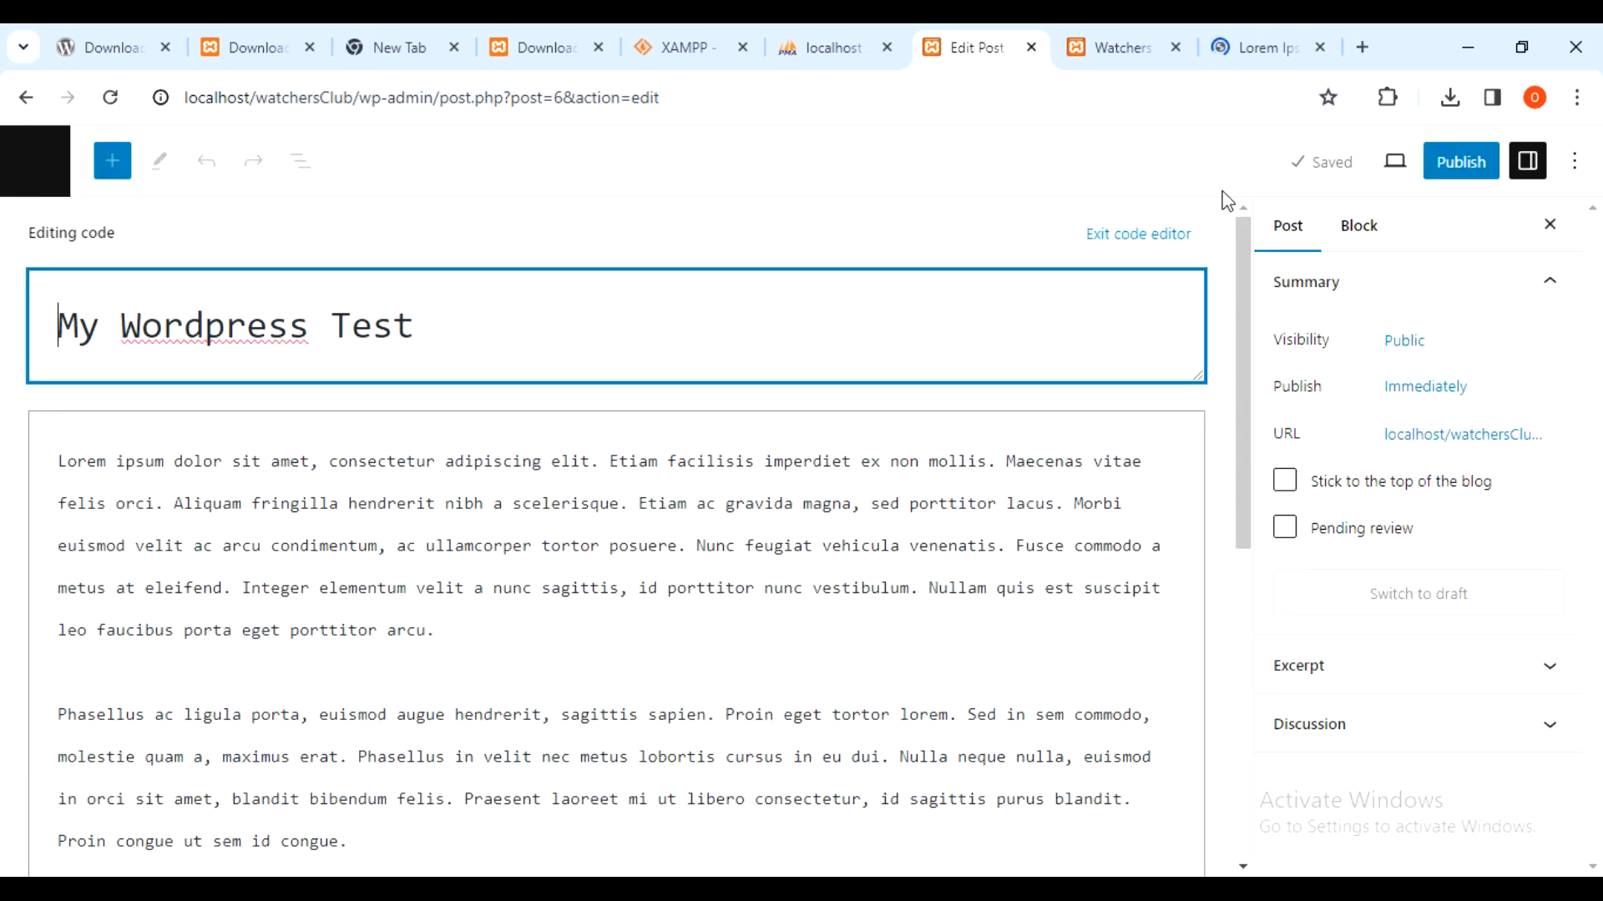
pyautogui.click(1462, 163)
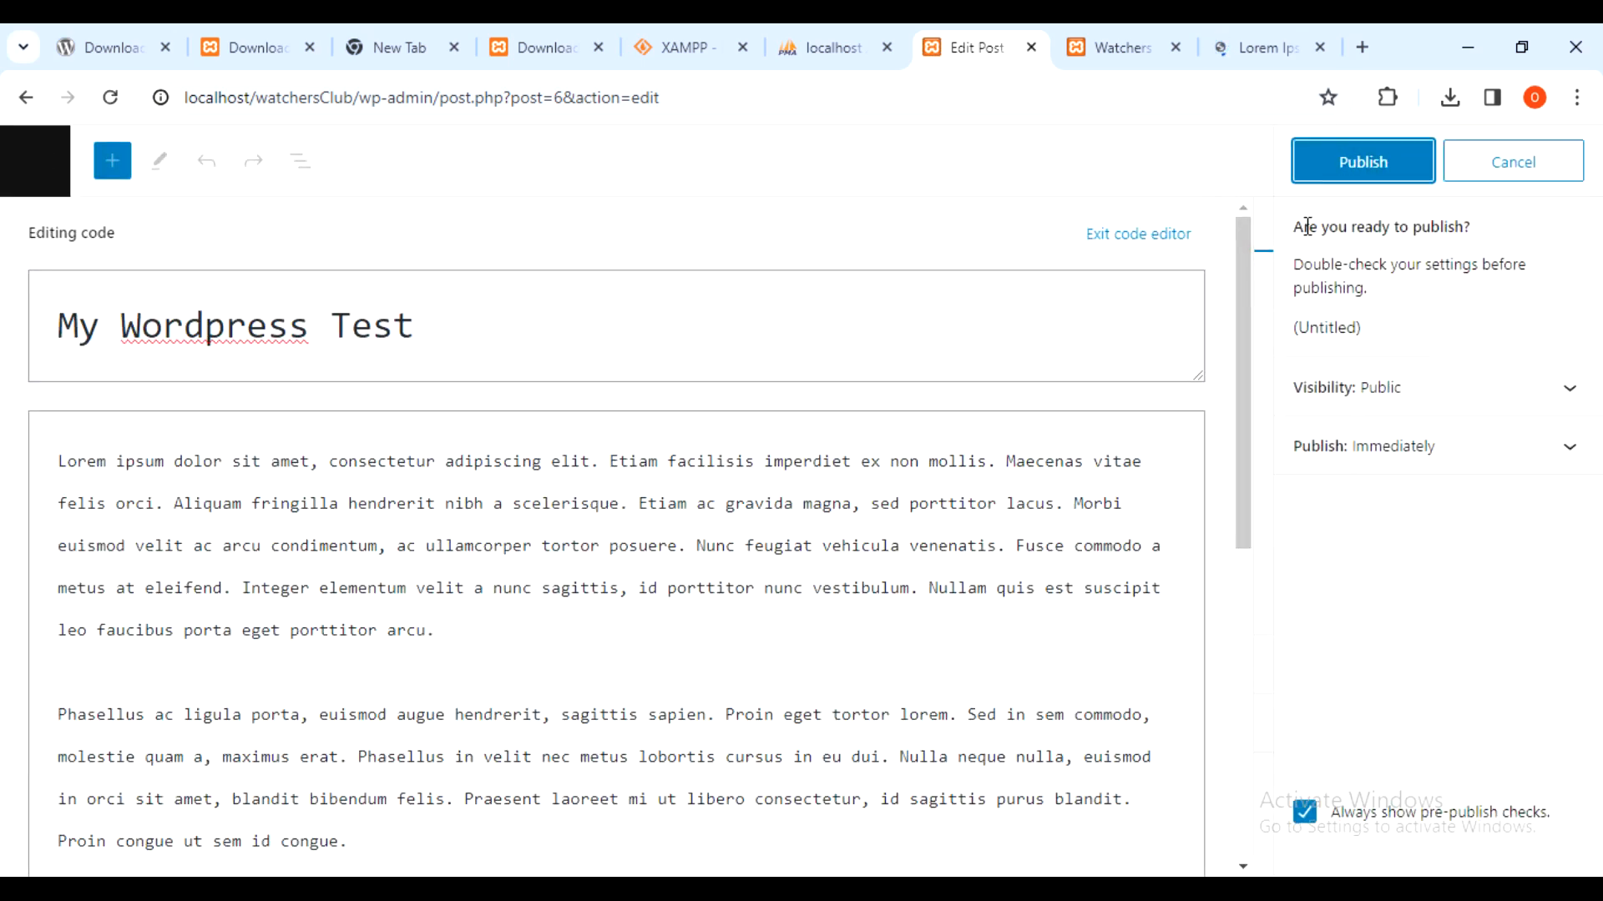
pyautogui.click(1361, 161)
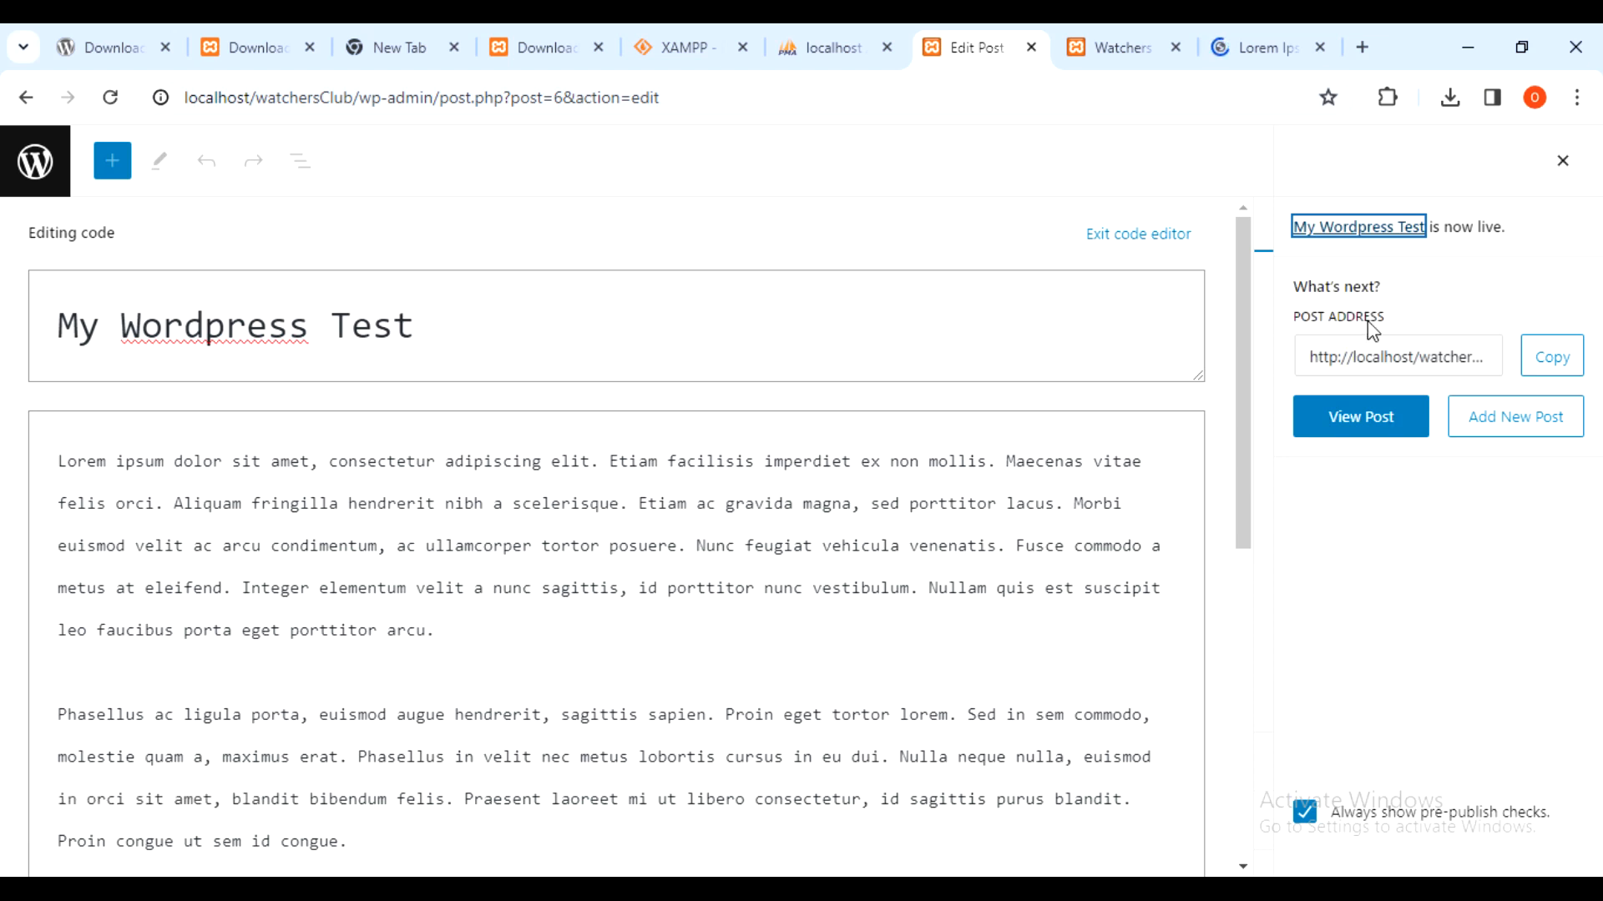
pyautogui.click(1536, 363)
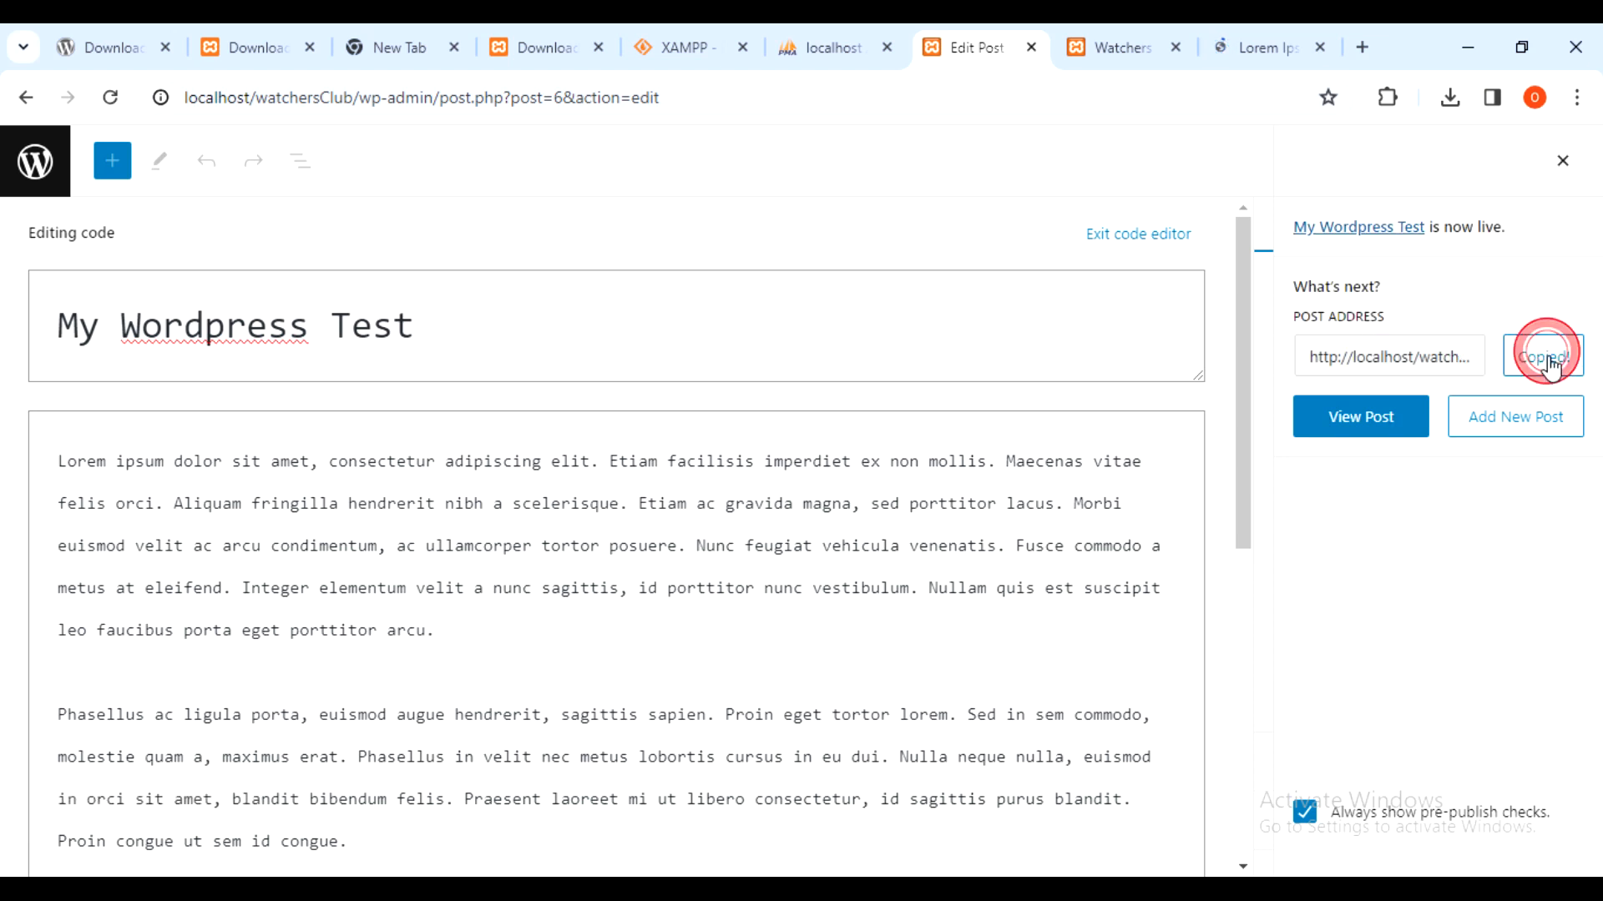
pyautogui.click(1362, 44)
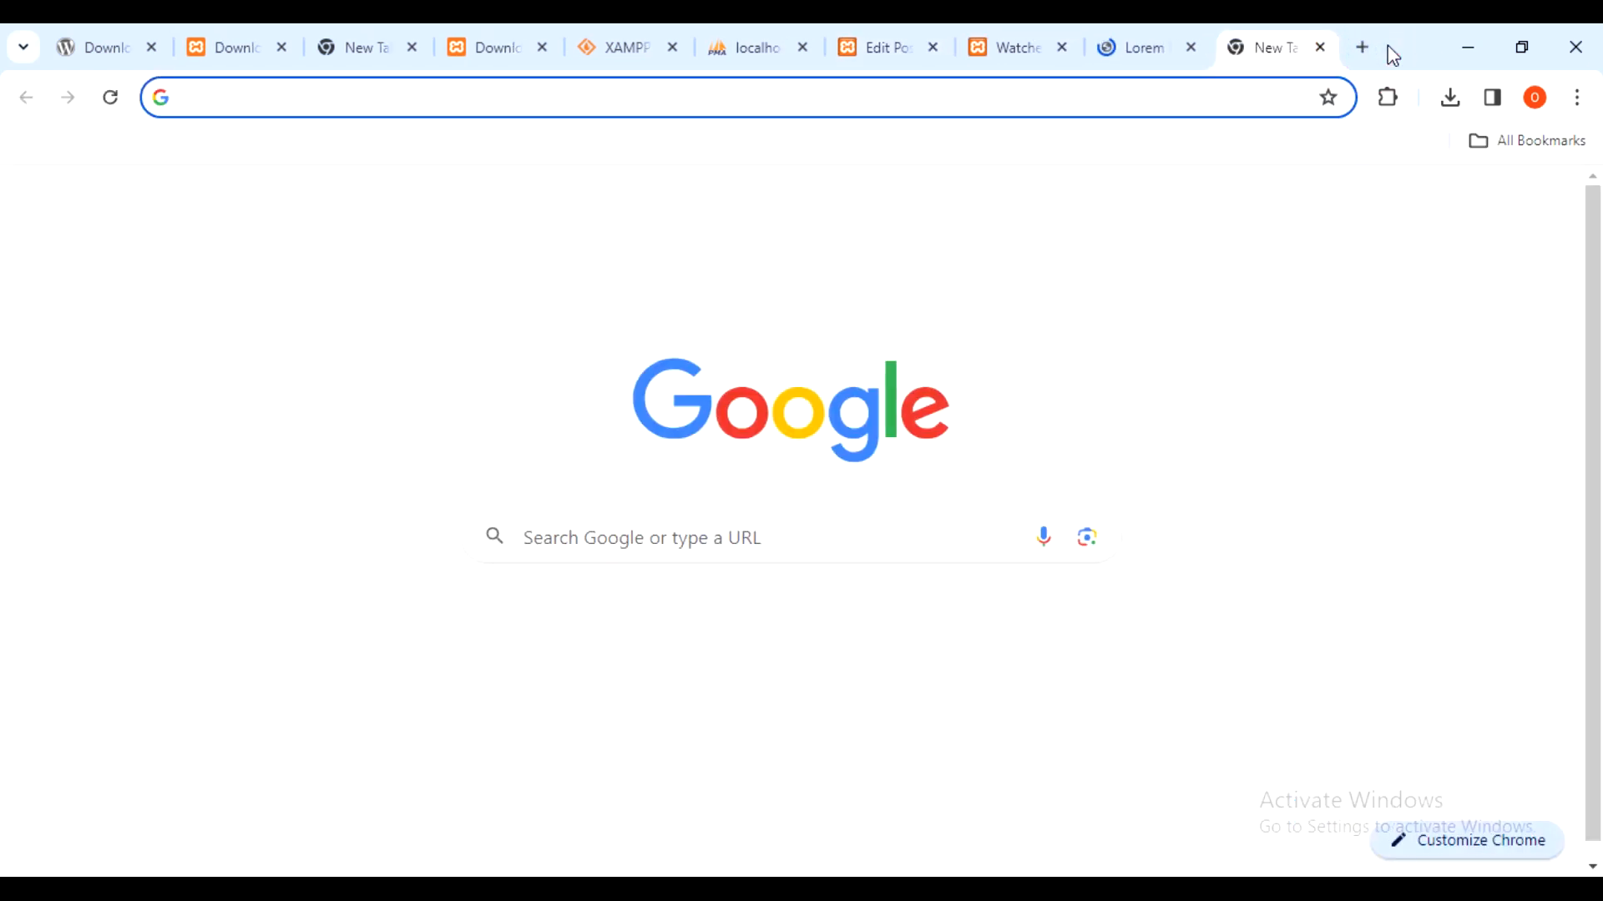
# - Load the copied post address in the new tab and scroll through the live post
pyautogui.hotkey('ctrl', 'v')
pyautogui.press('Return')
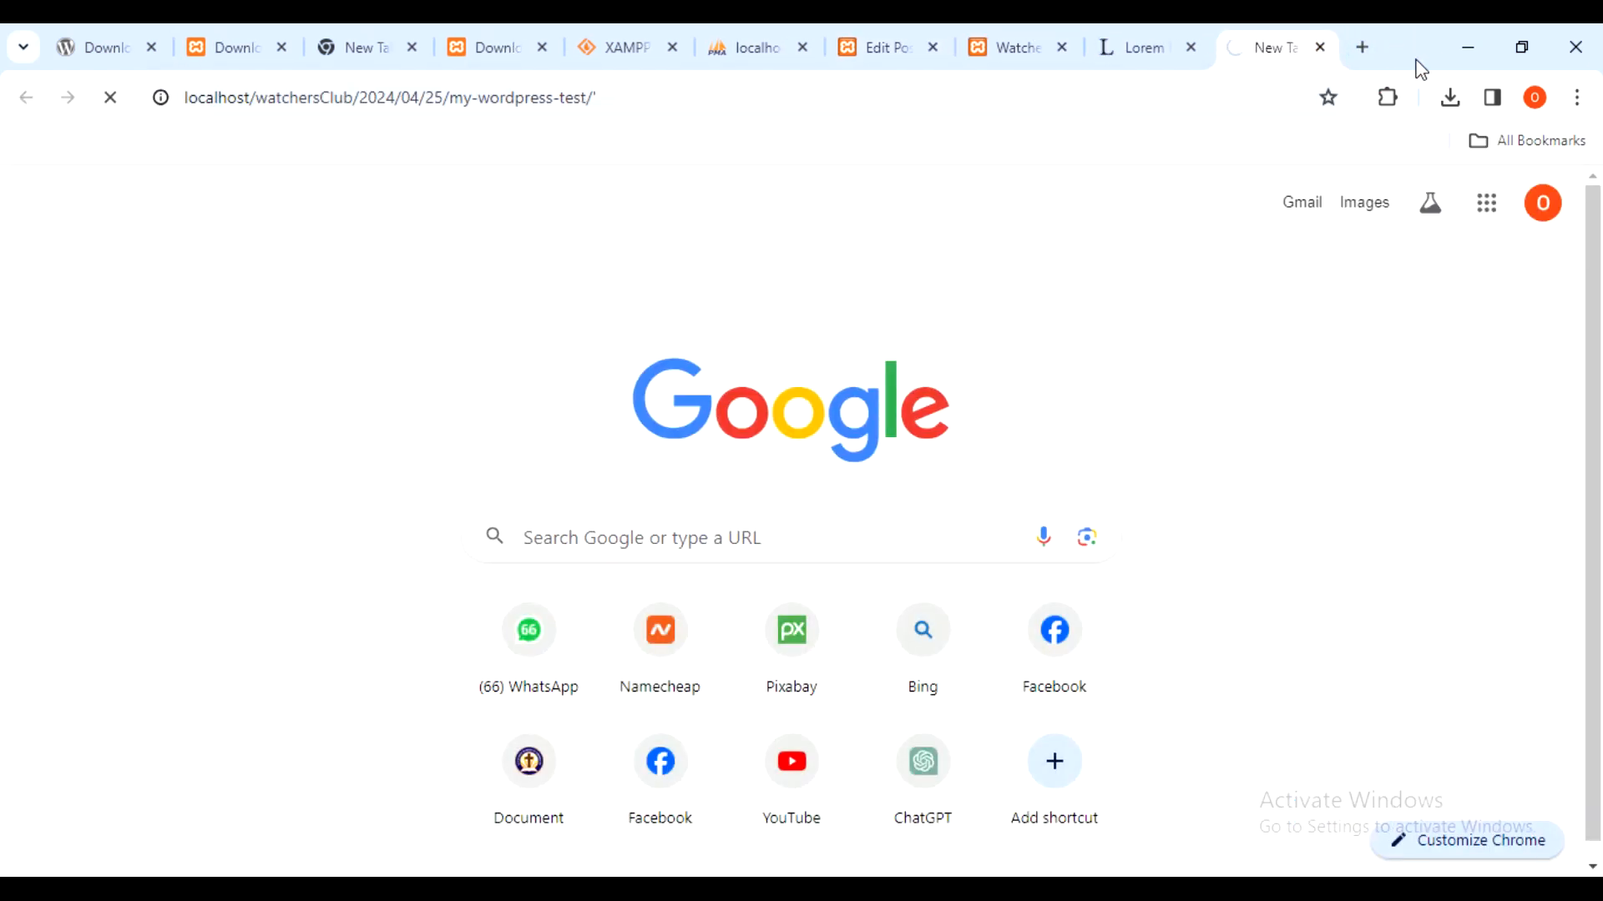
pyautogui.click(1041, 108)
pyautogui.click(1091, 97)
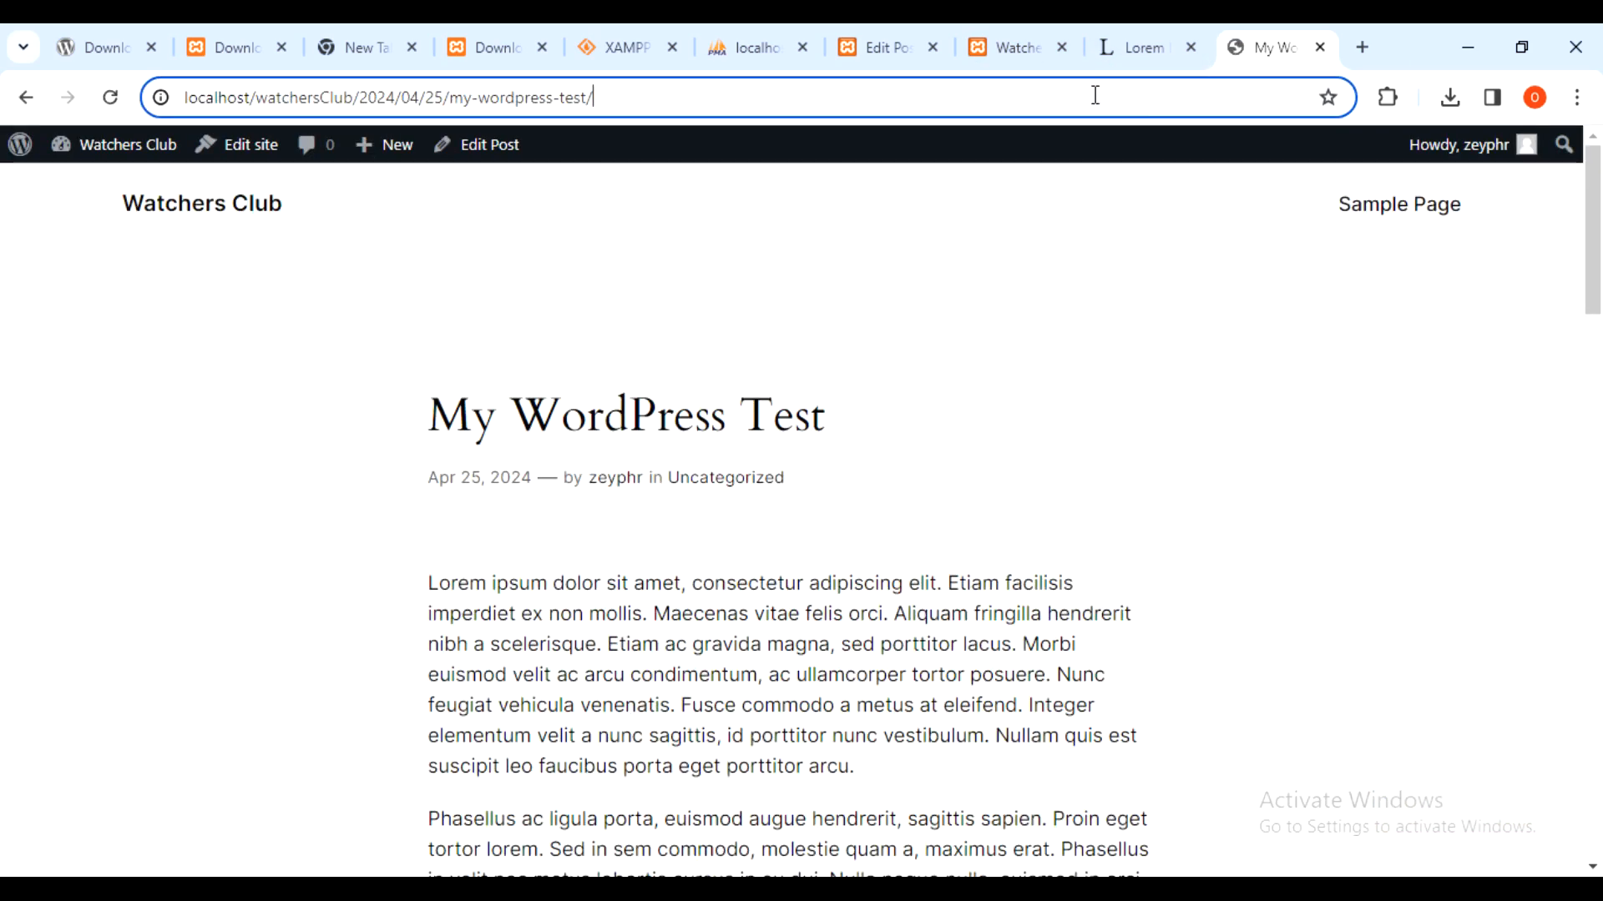
pyautogui.scroll(-5, 1099, 314)
pyautogui.scroll(5, 1146, 333)
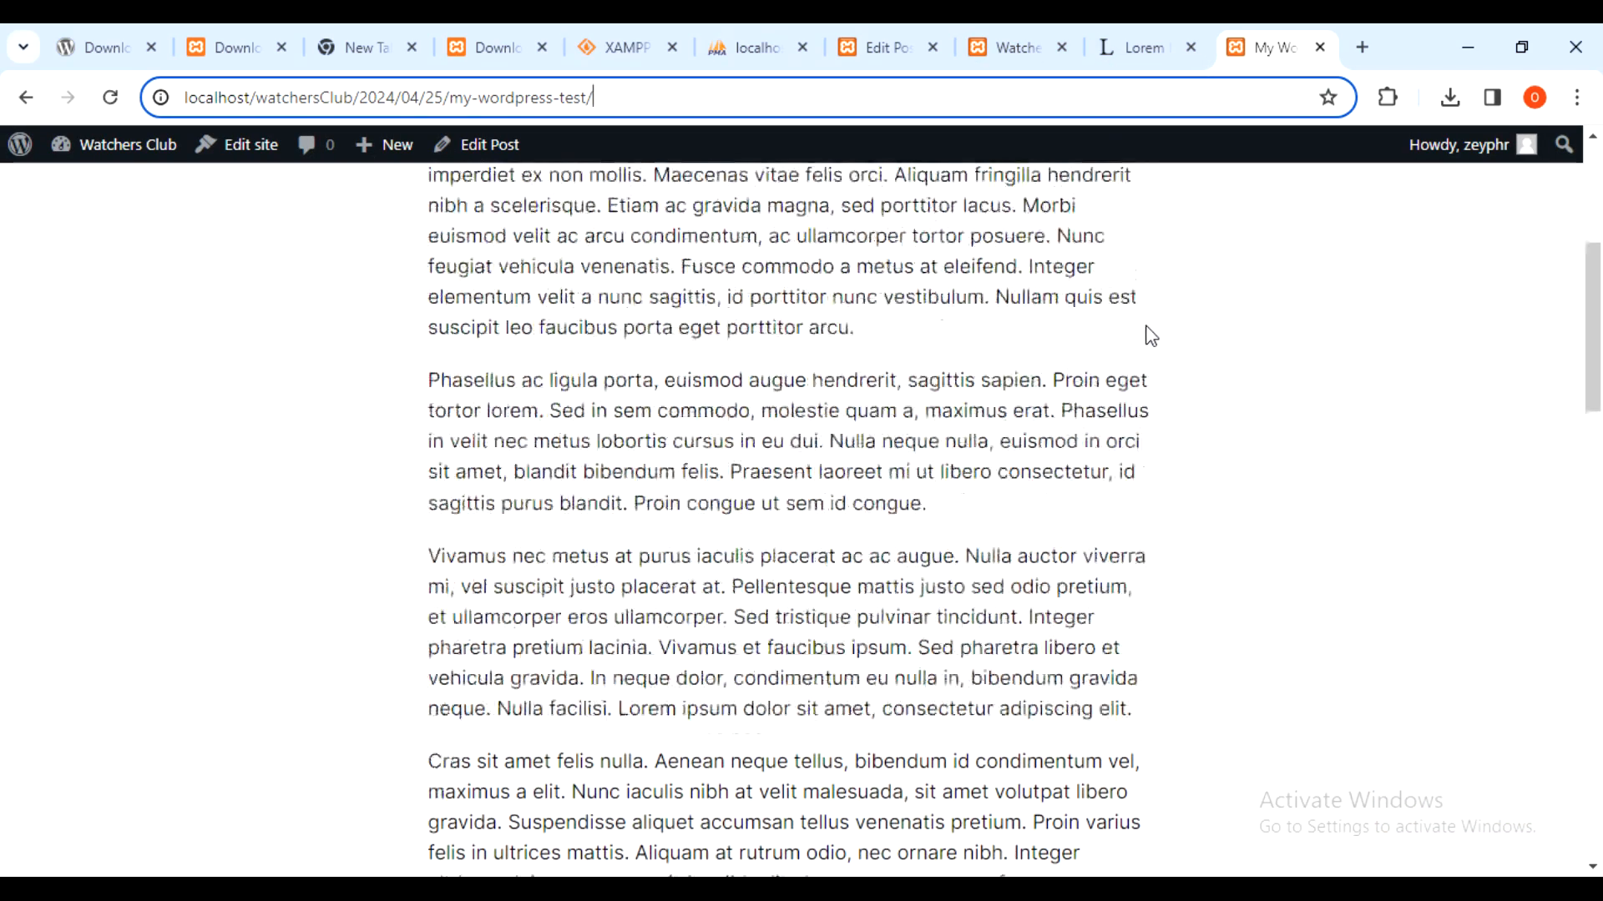
pyautogui.scroll(-2, 1145, 340)
pyautogui.scroll(-1, 1108, 370)
pyautogui.scroll(2, 1113, 372)
pyautogui.scroll(-4, 1102, 386)
pyautogui.scroll(-12, 1098, 388)
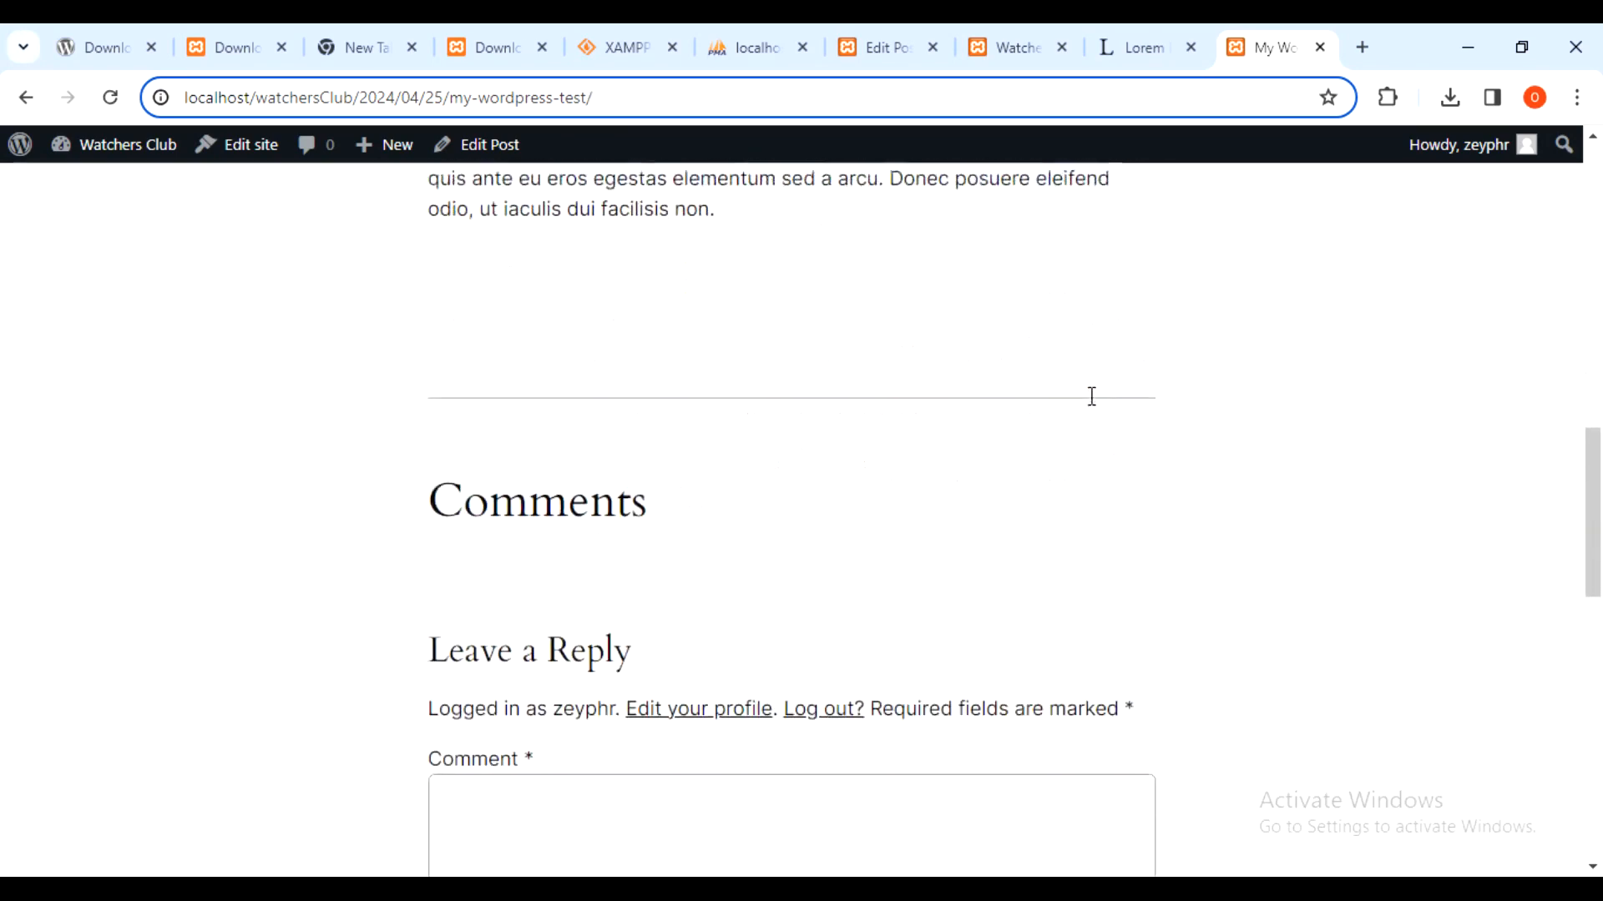
pyautogui.scroll(-2, 1085, 405)
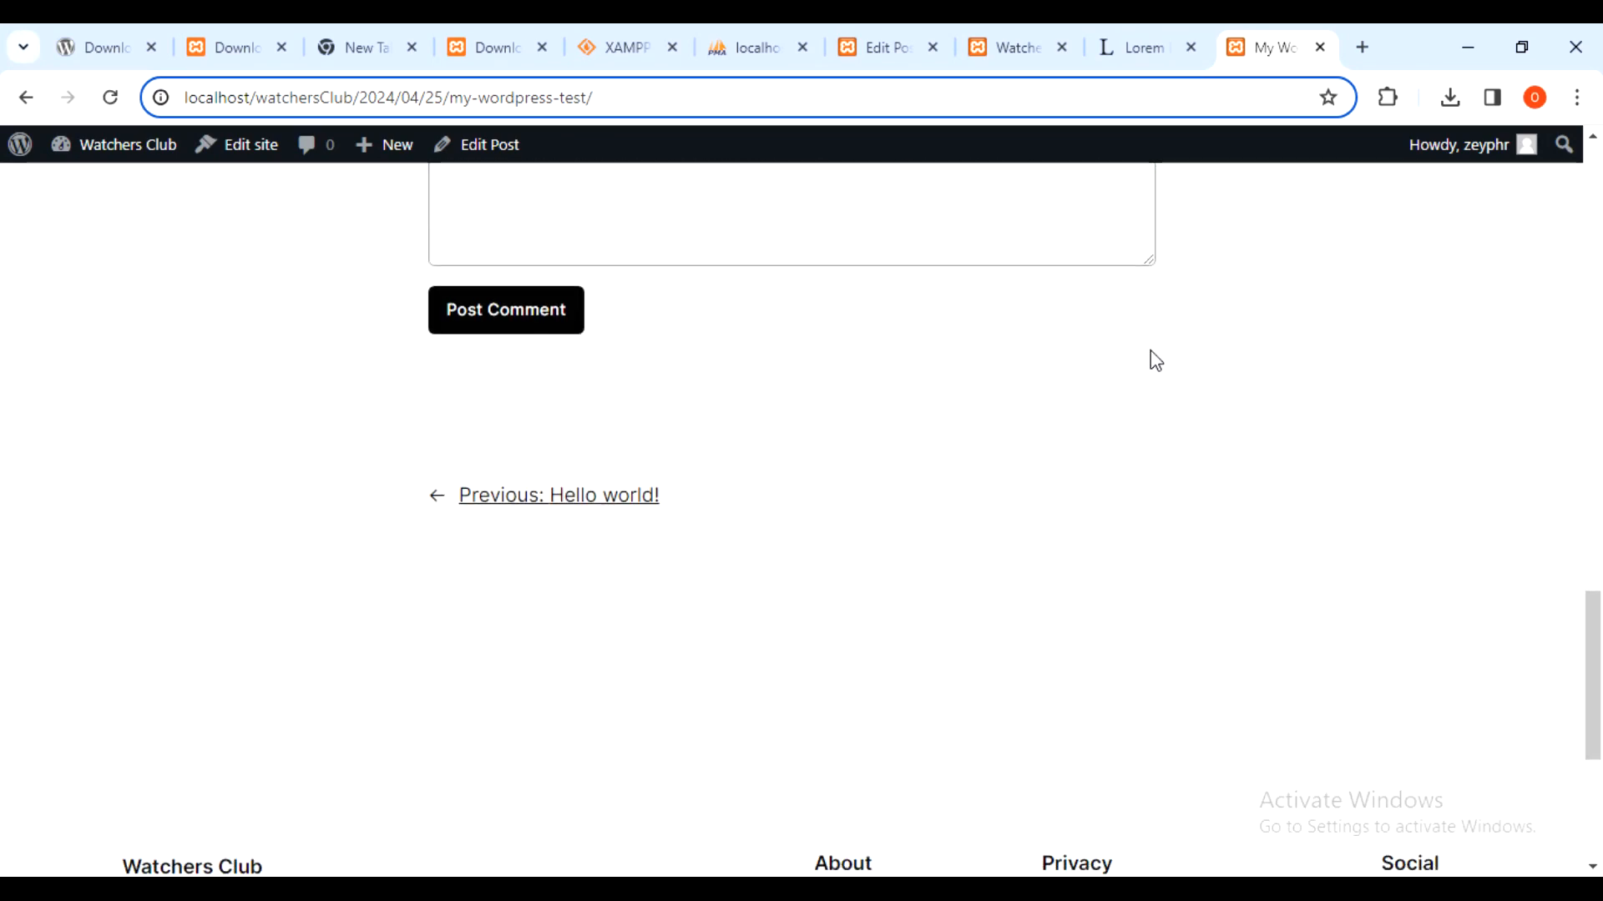
pyautogui.scroll(15, 1269, 376)
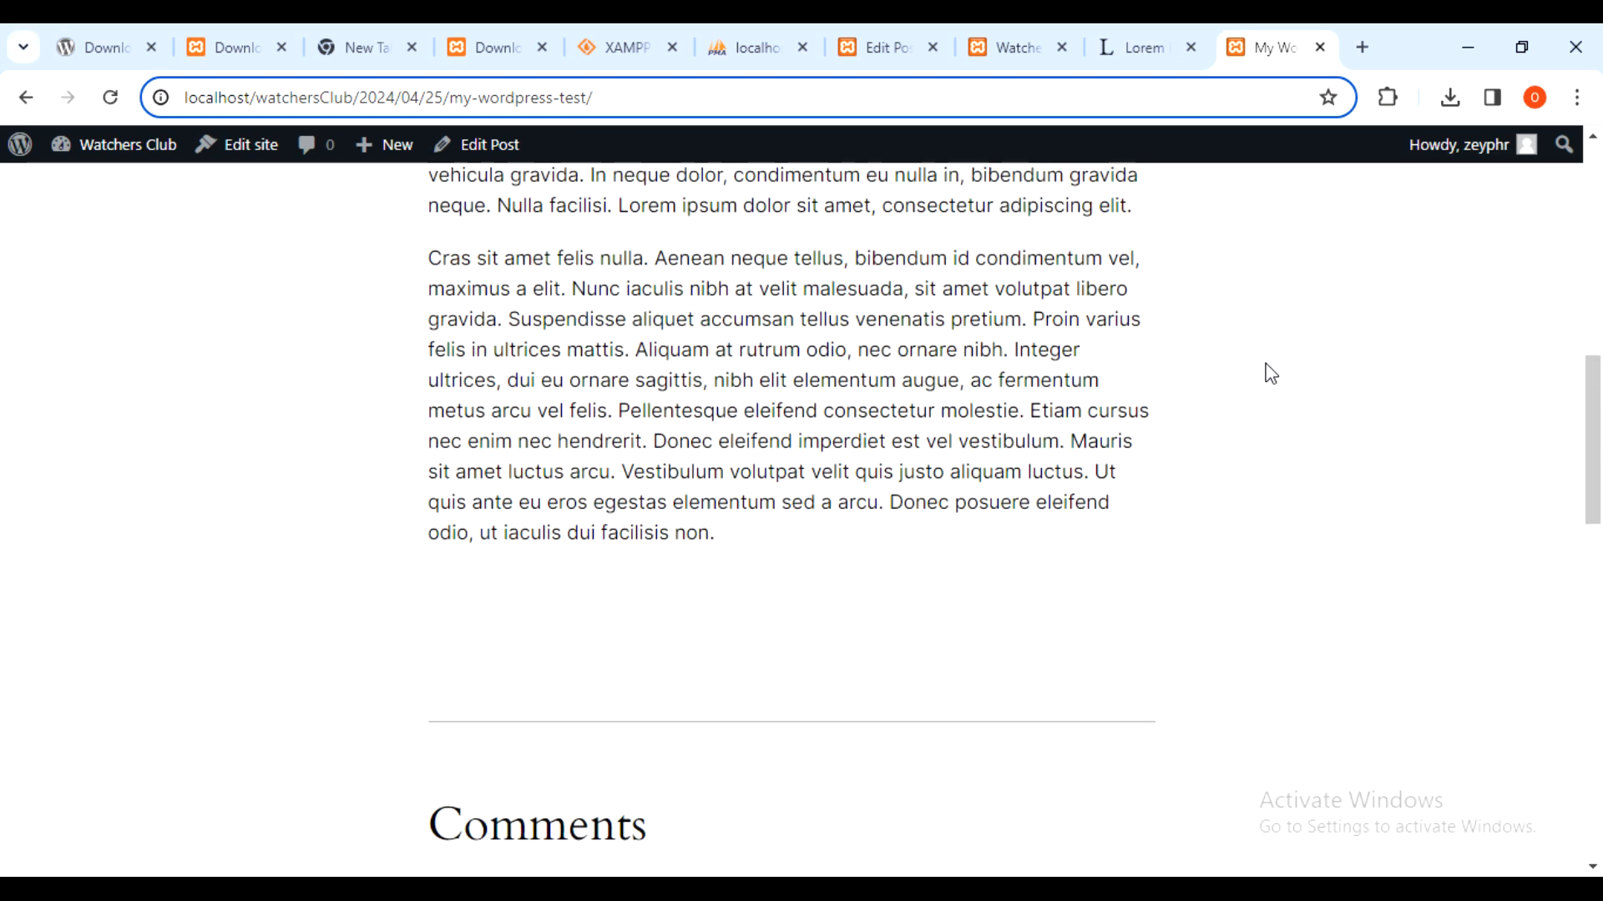
pyautogui.scroll(8, 1270, 374)
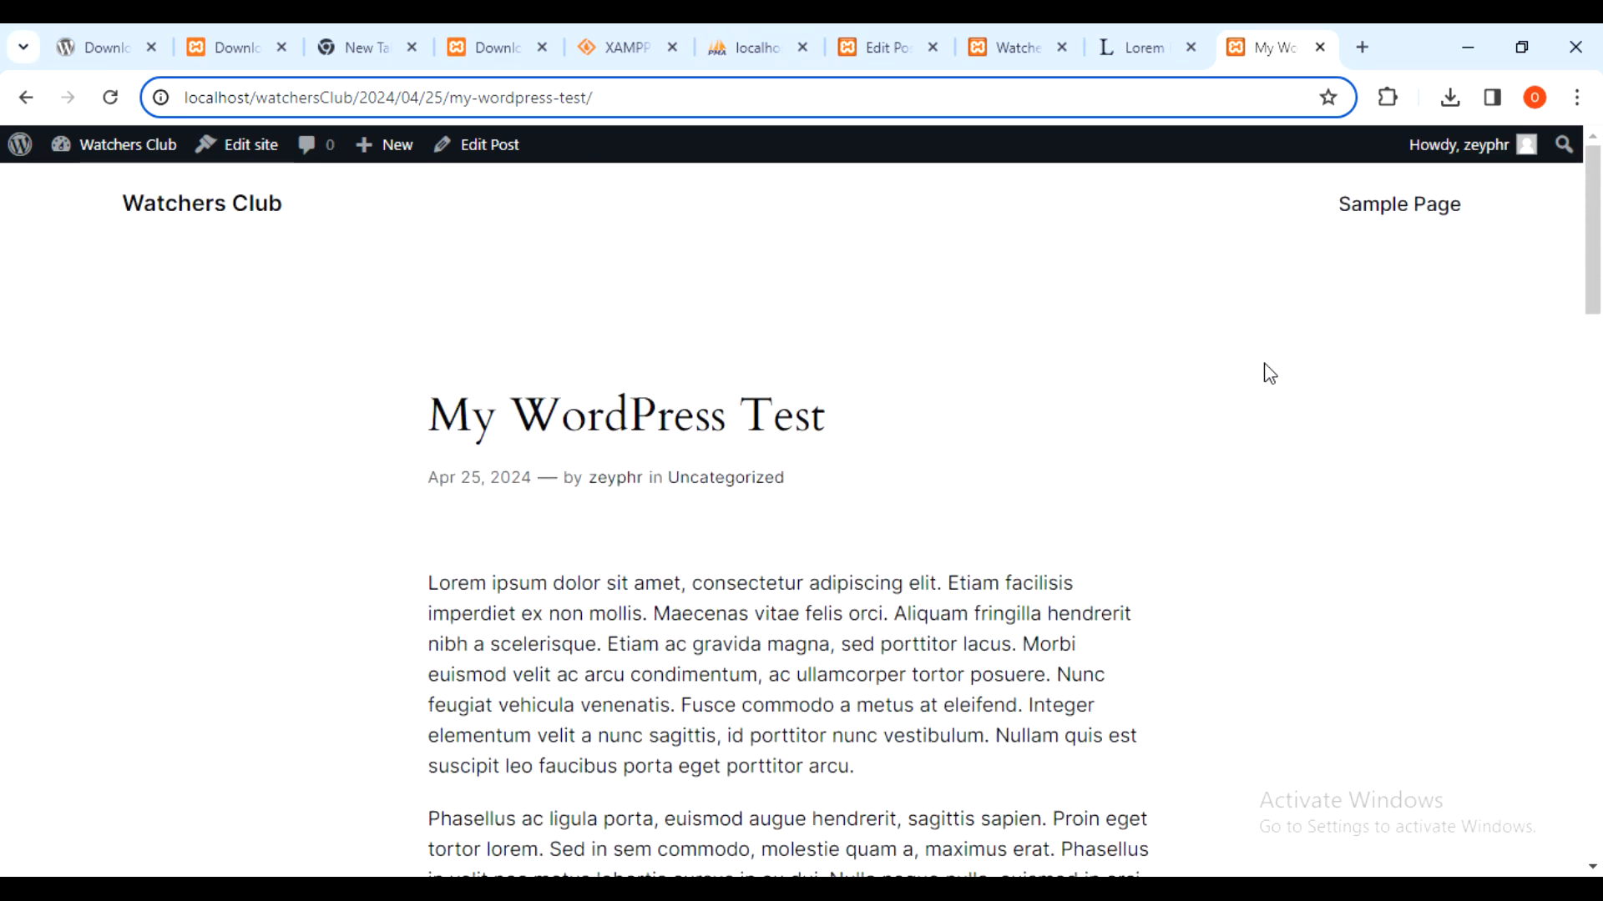
# - Detach the Lorem Ipsum generator tab into its own browser window
pyautogui.click(1140, 47)
pyautogui.click(1277, 42)
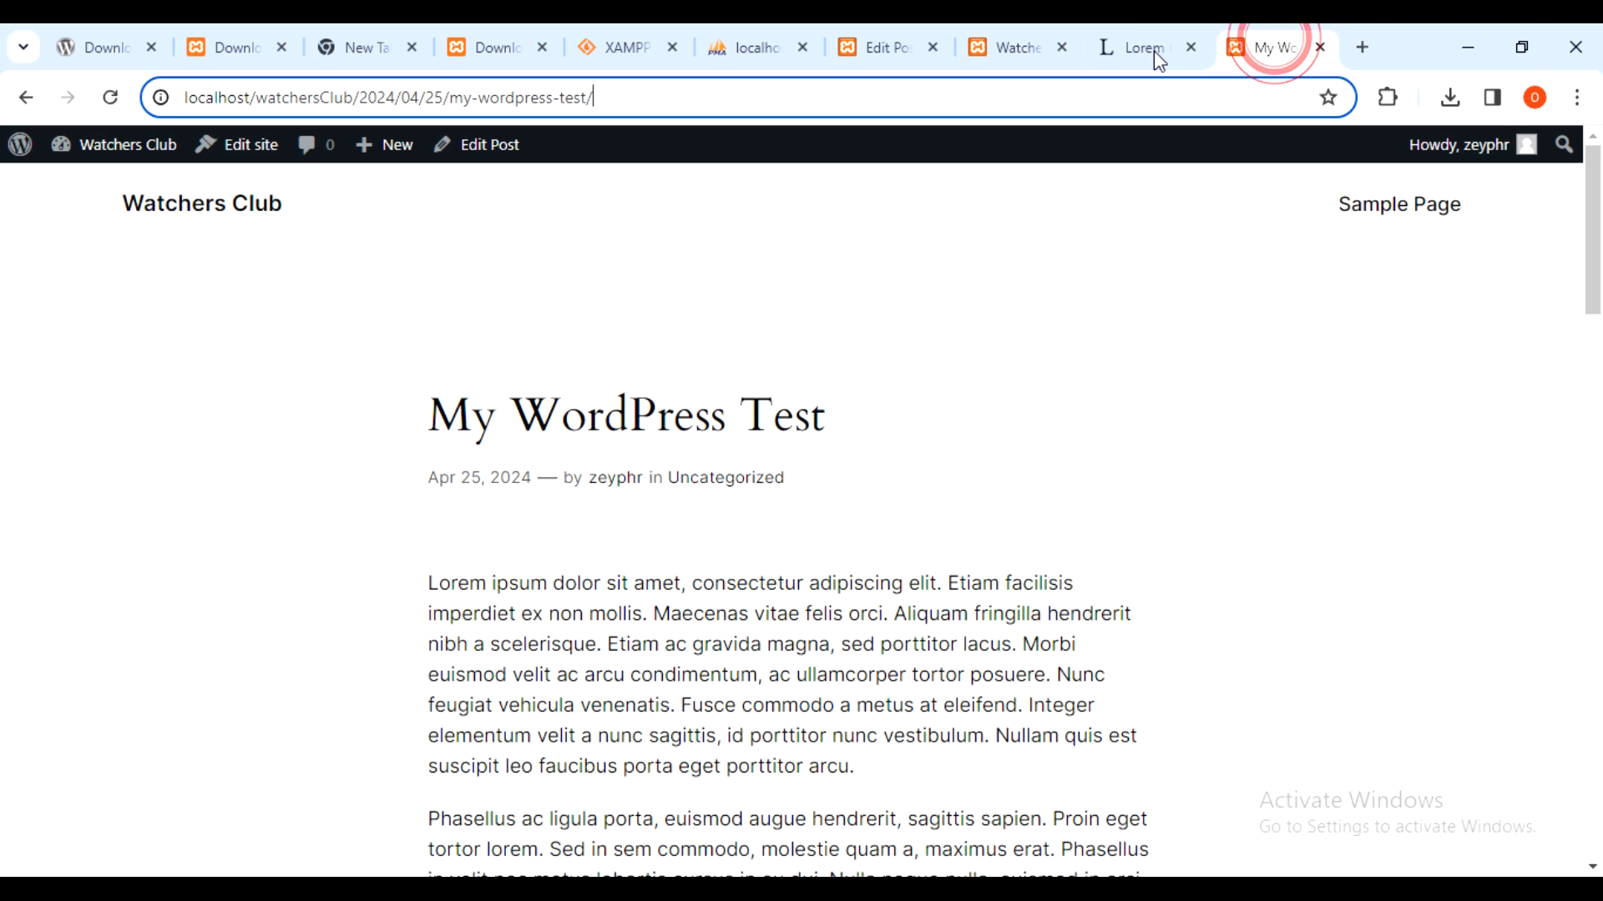
pyautogui.moveTo(1129, 48)
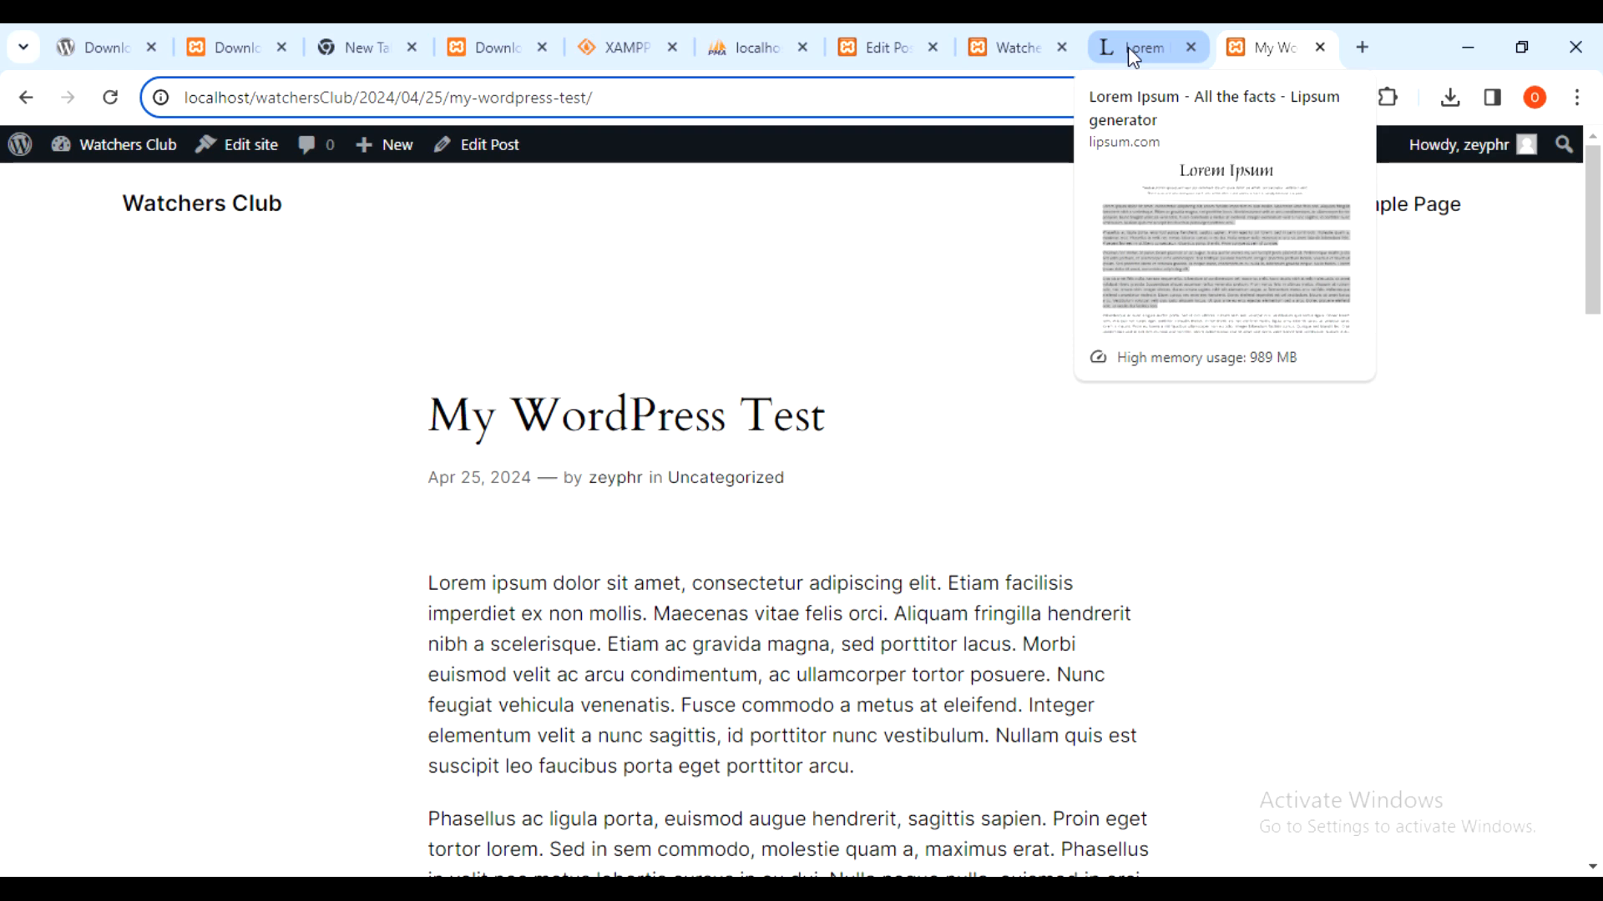
pyautogui.moveTo(1129, 47); pyautogui.dragTo(1110, 53)
# - Return to the post editor and open All Posts, showing both posts as Published
pyautogui.click(468, 215)
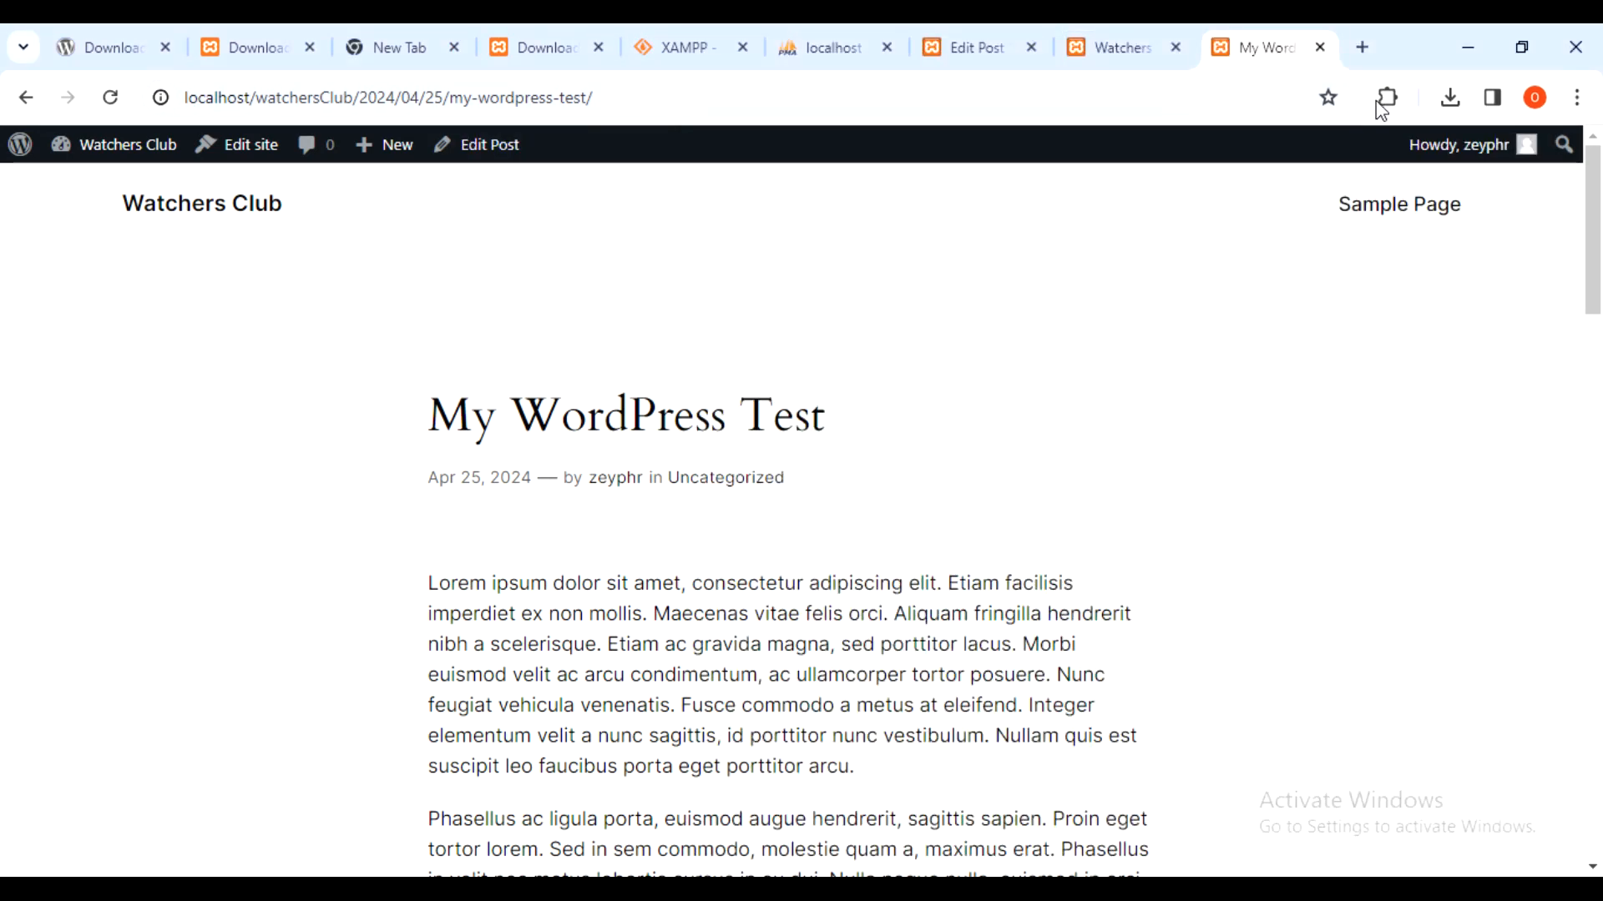
pyautogui.click(1079, 47)
pyautogui.click(972, 47)
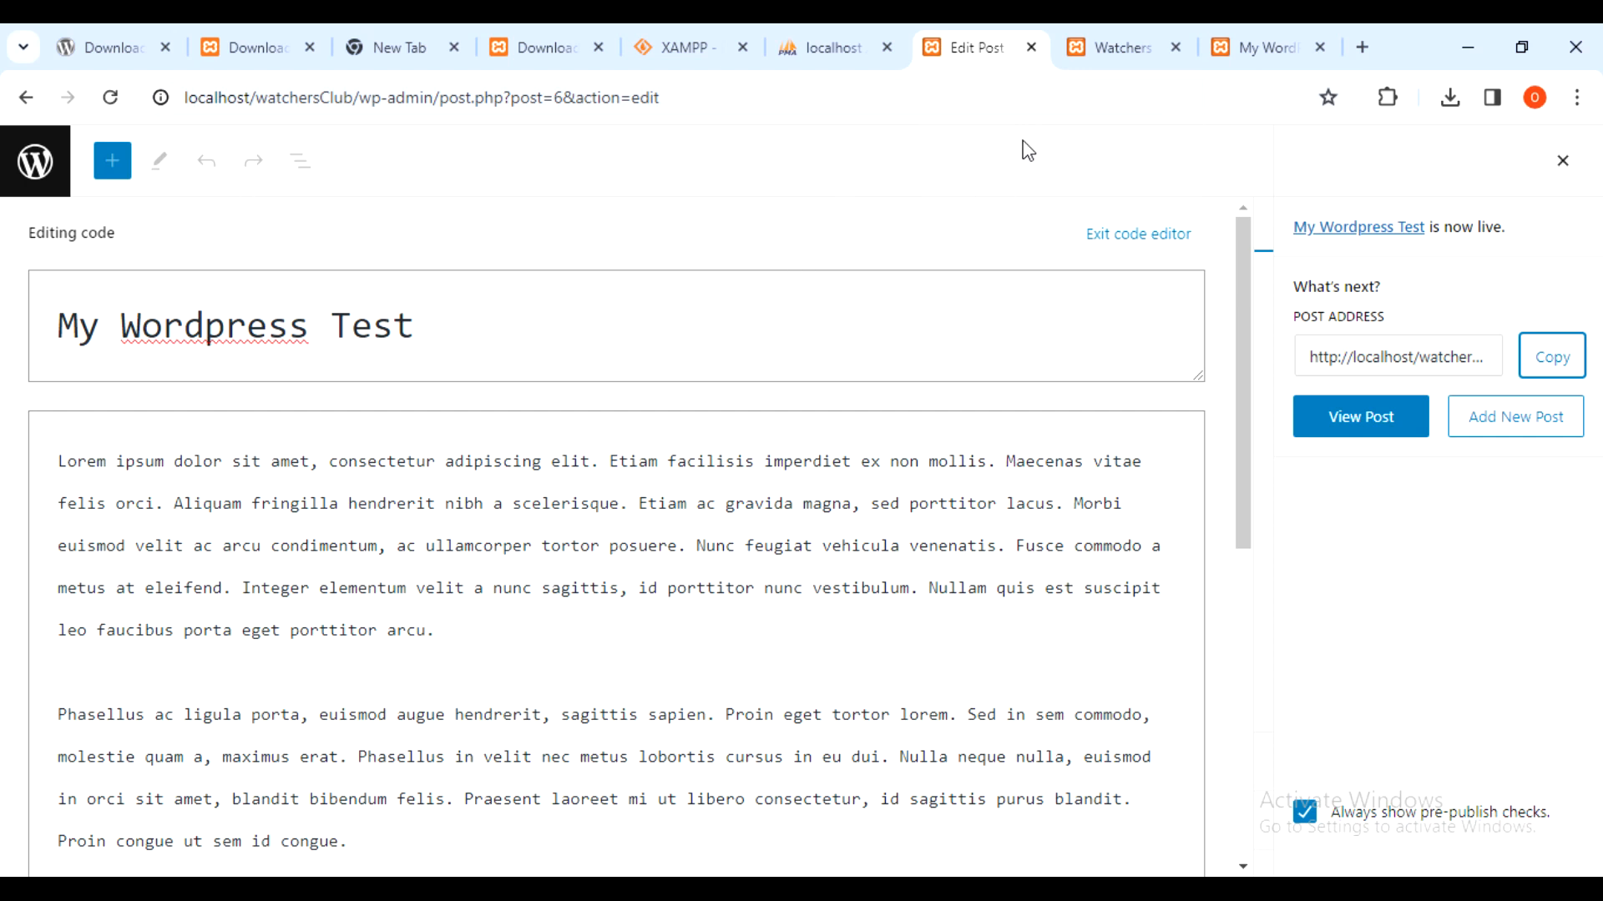
pyautogui.click(40, 167)
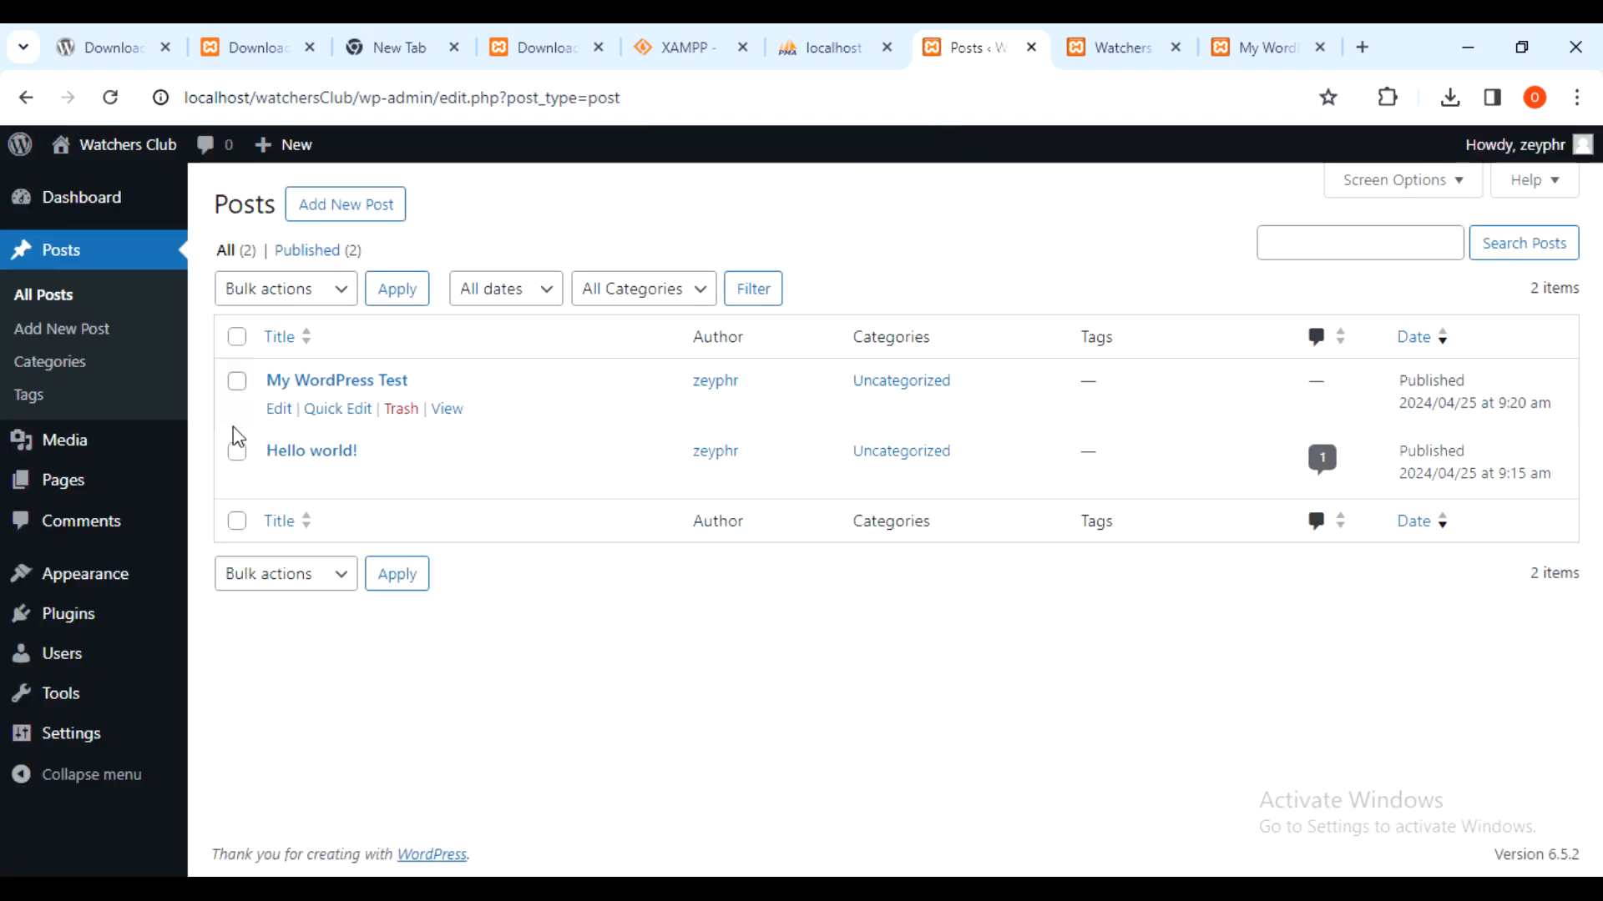
pyautogui.moveTo(100, 209)
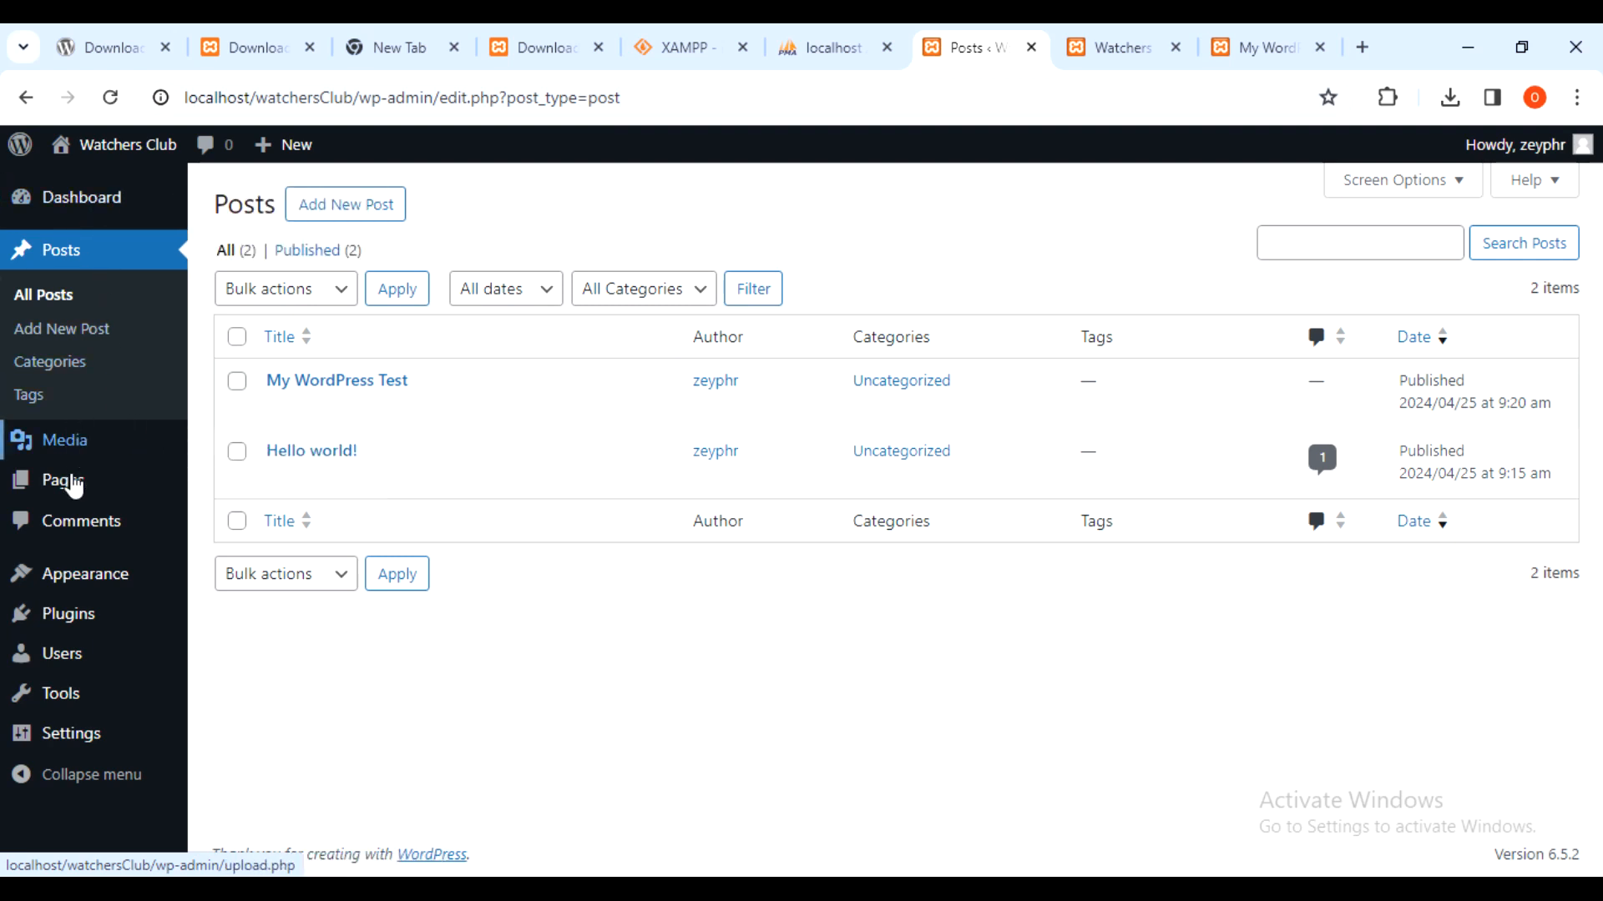
pyautogui.click(482, 726)
pyautogui.moveTo(23, 572)
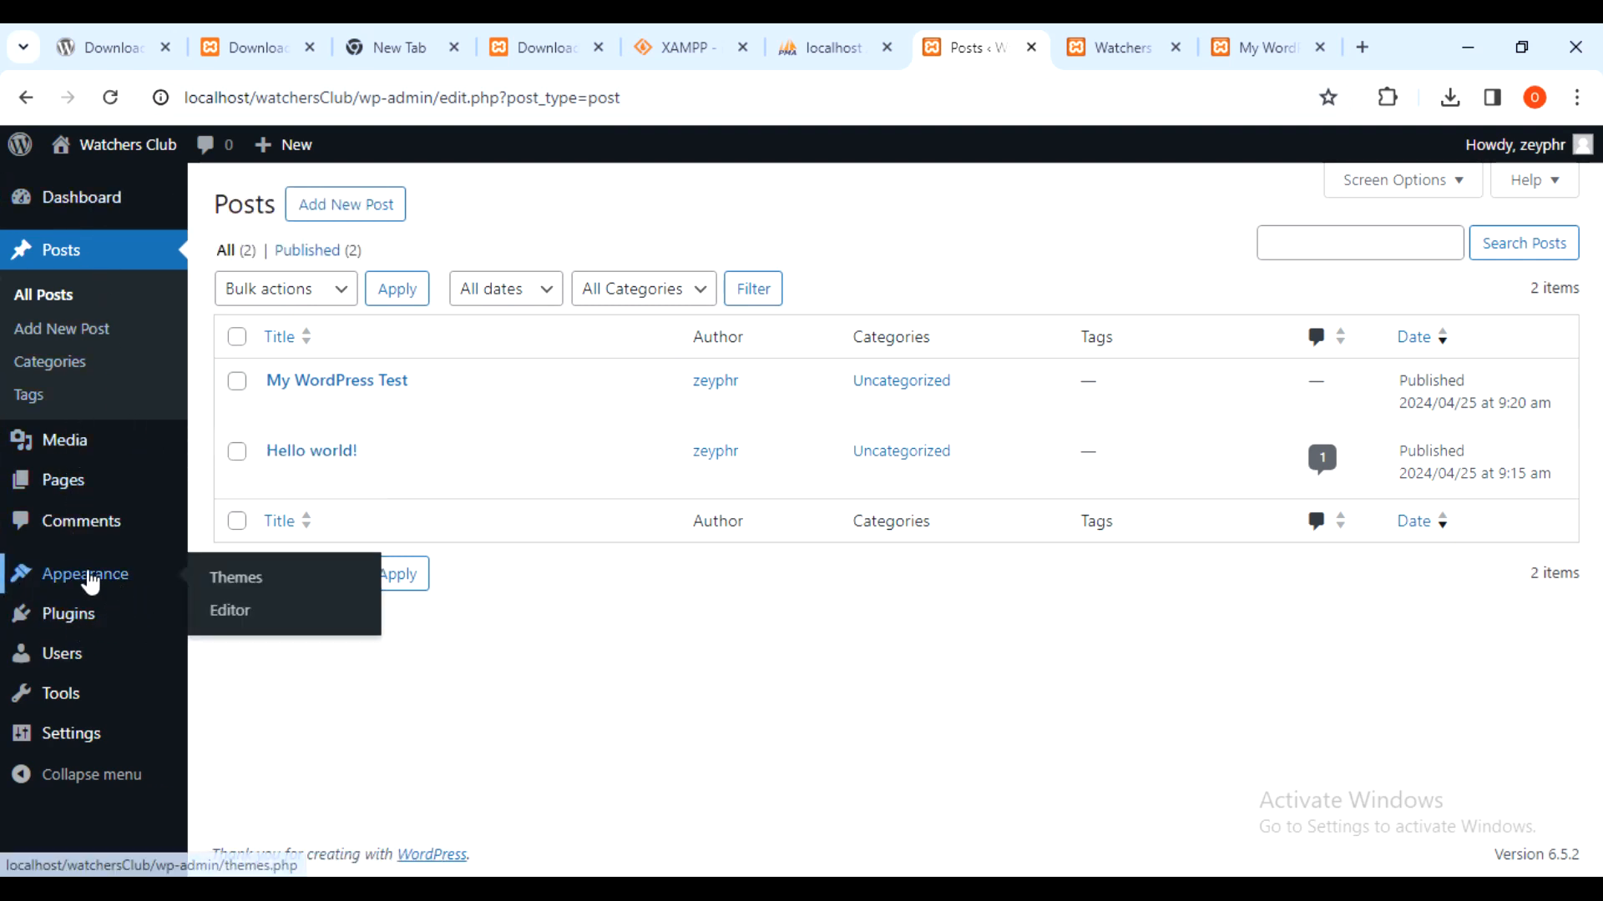
# - Open the installed themes page under Appearance > Themes
pyautogui.click(96, 576)
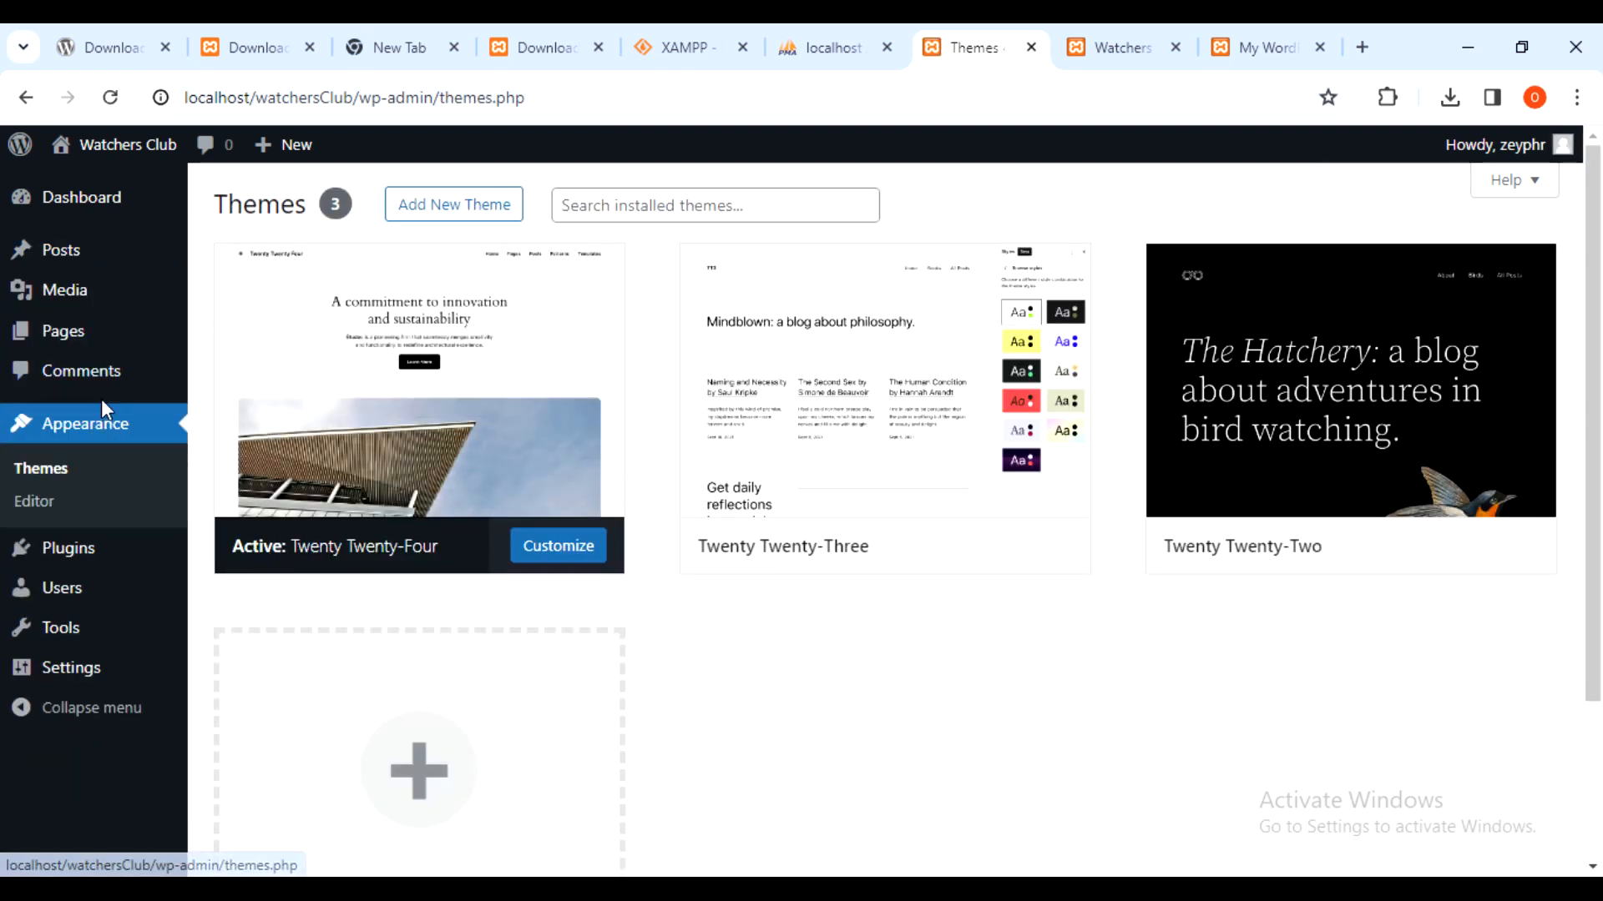
pyautogui.click(907, 730)
pyautogui.moveTo(373, 394)
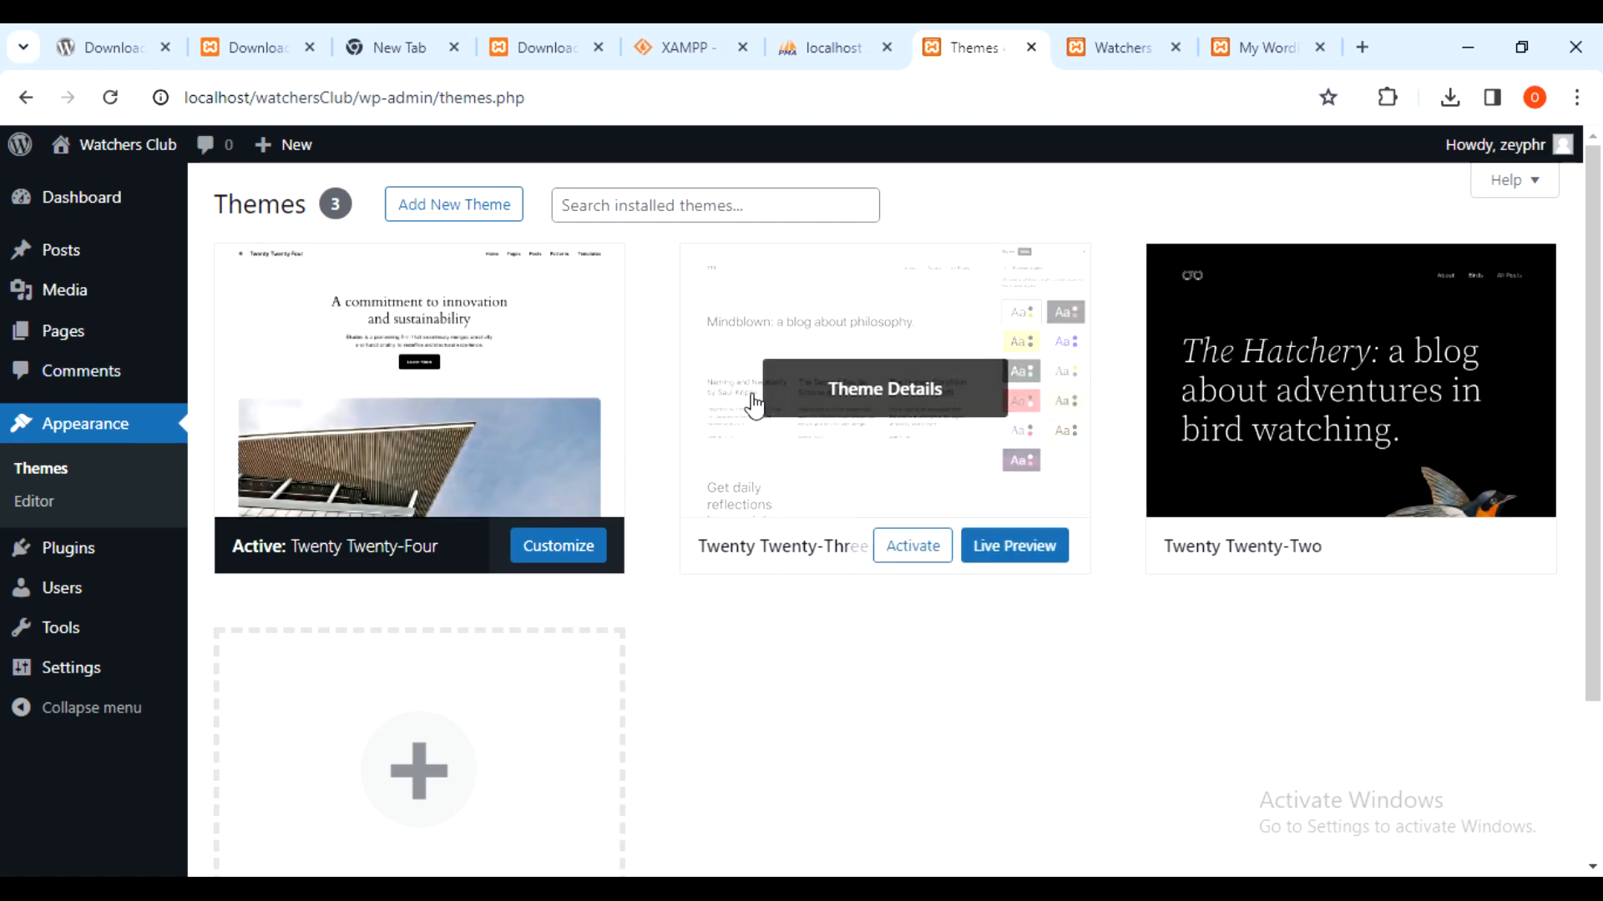
pyautogui.scroll(-3, 753, 401)
pyautogui.scroll(3, 755, 434)
# - Open Add New Theme and browse the Popular themes grid toward Blocksy
pyautogui.click(467, 206)
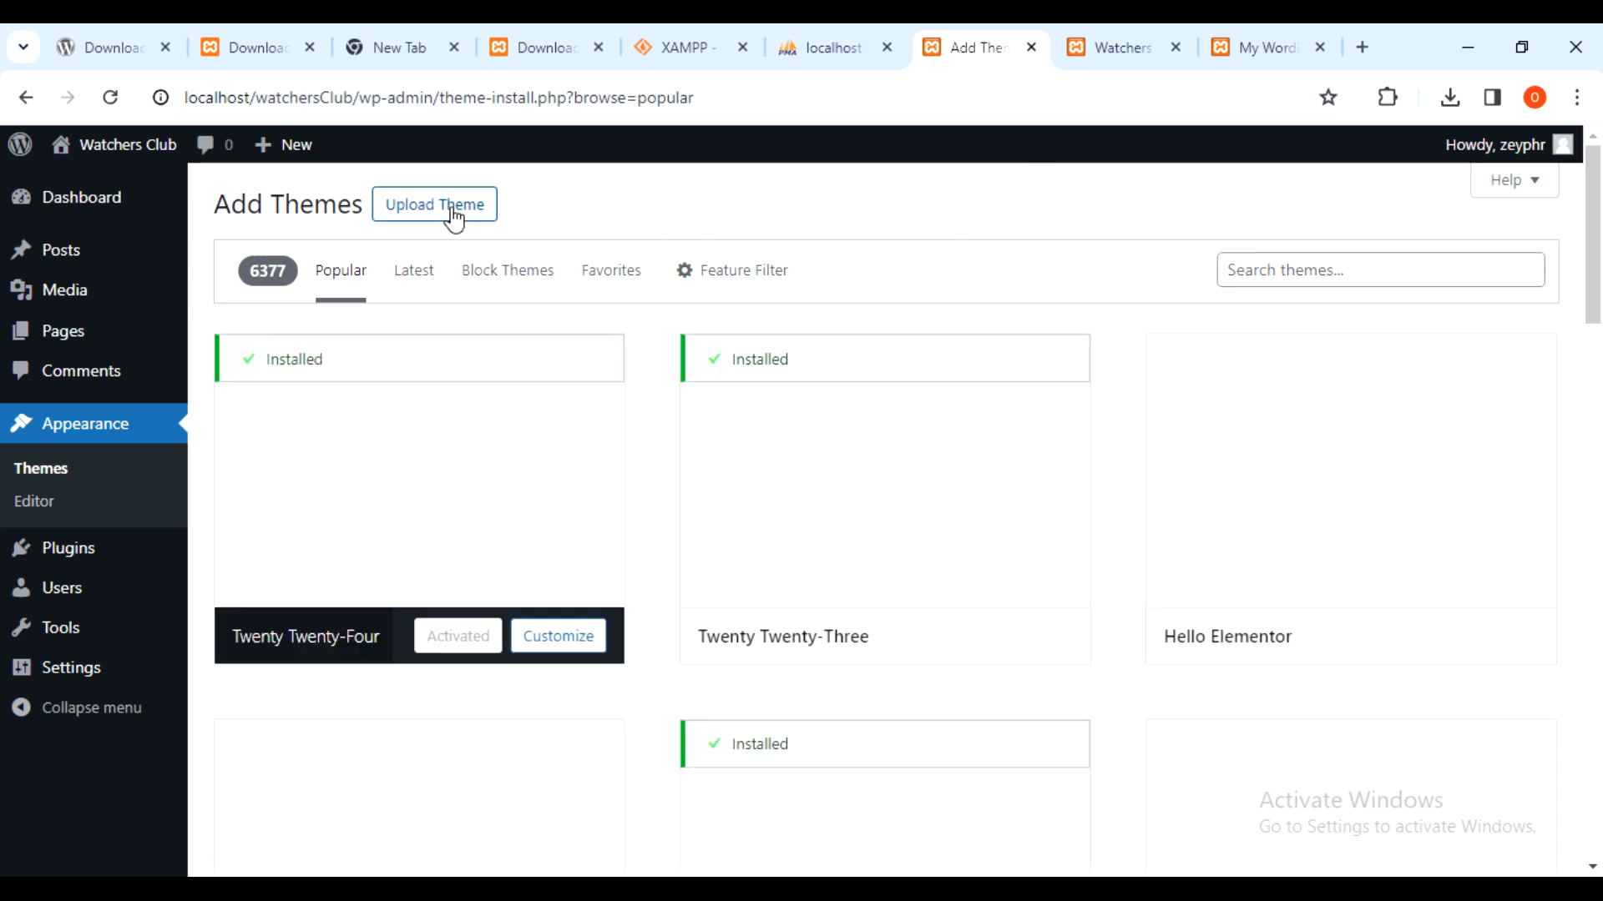
pyautogui.scroll(-6, 1109, 394)
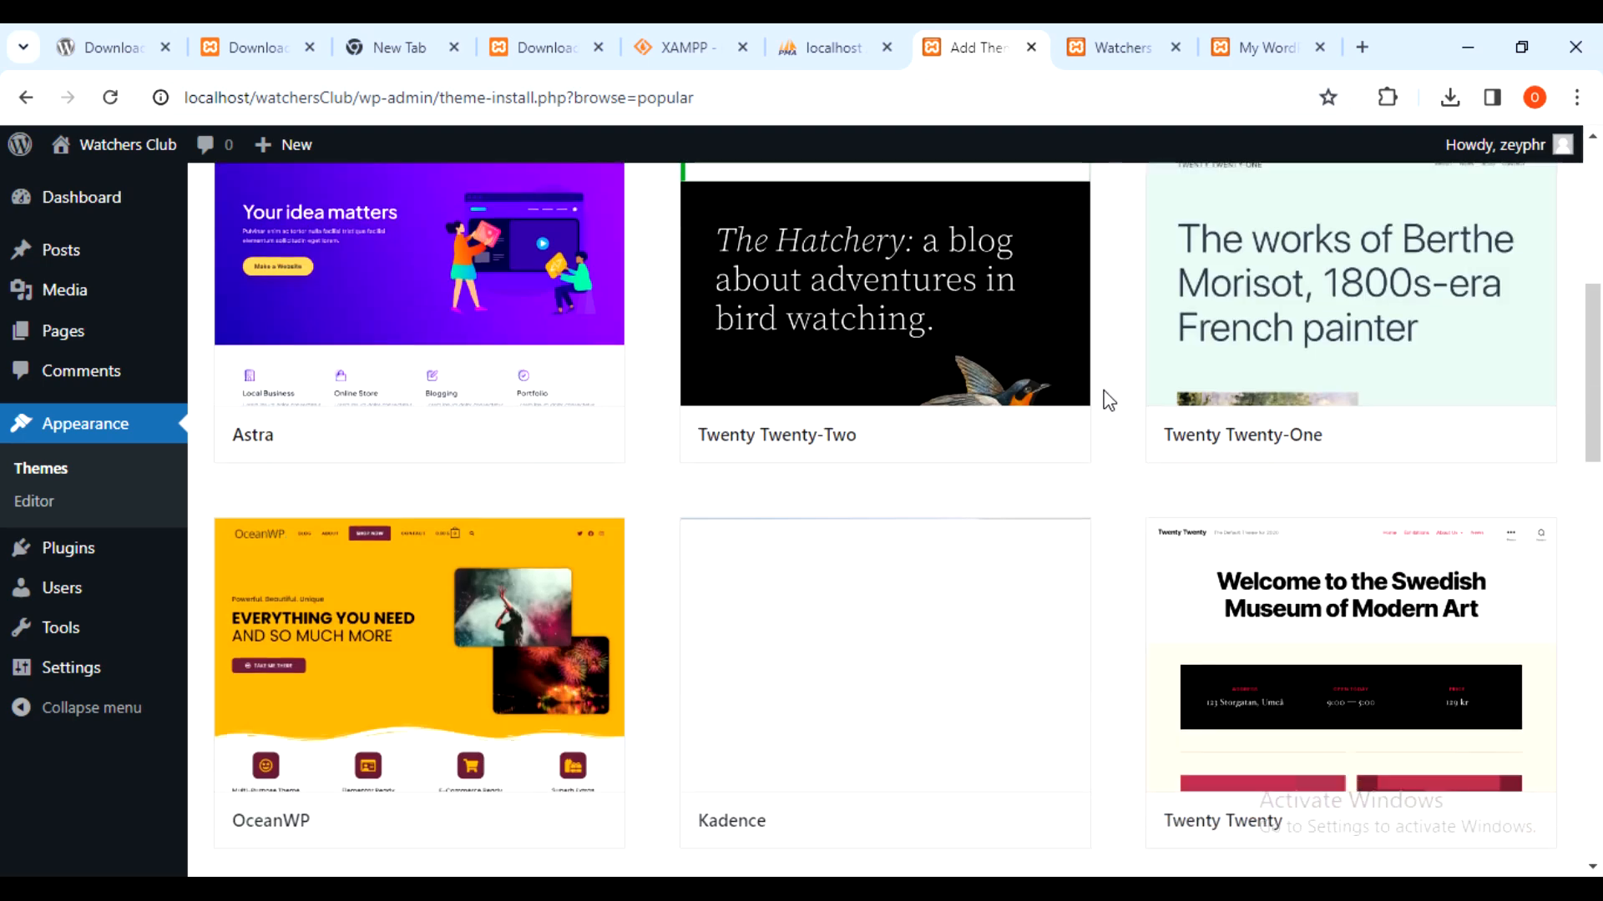
pyautogui.scroll(-10, 1109, 393)
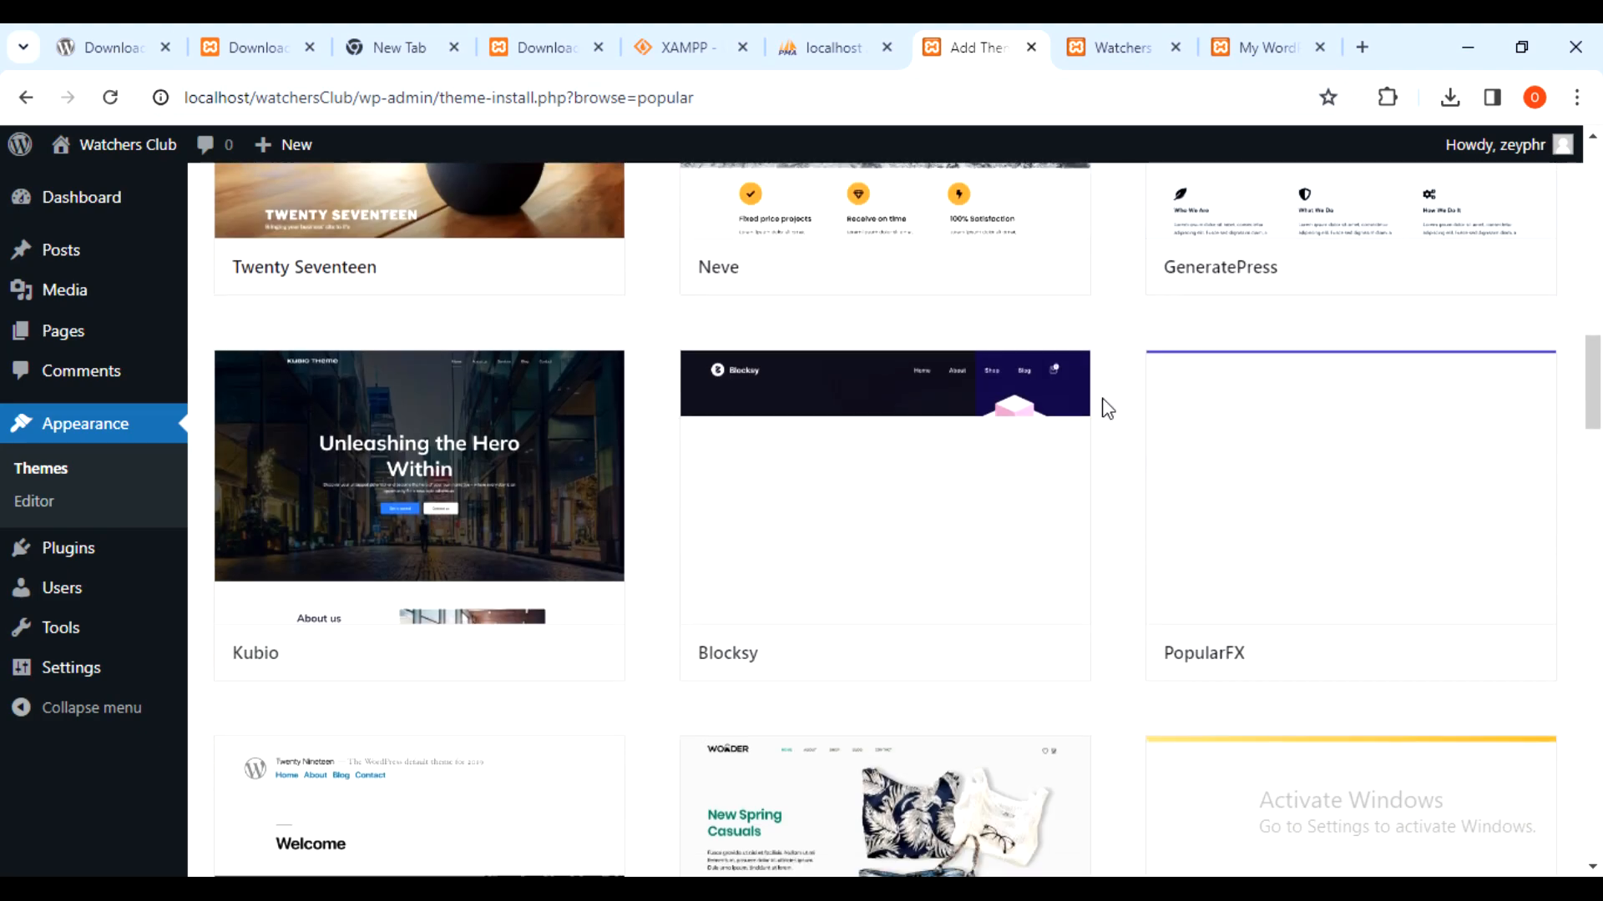
pyautogui.scroll(-11, 1107, 408)
pyautogui.scroll(-12, 1098, 409)
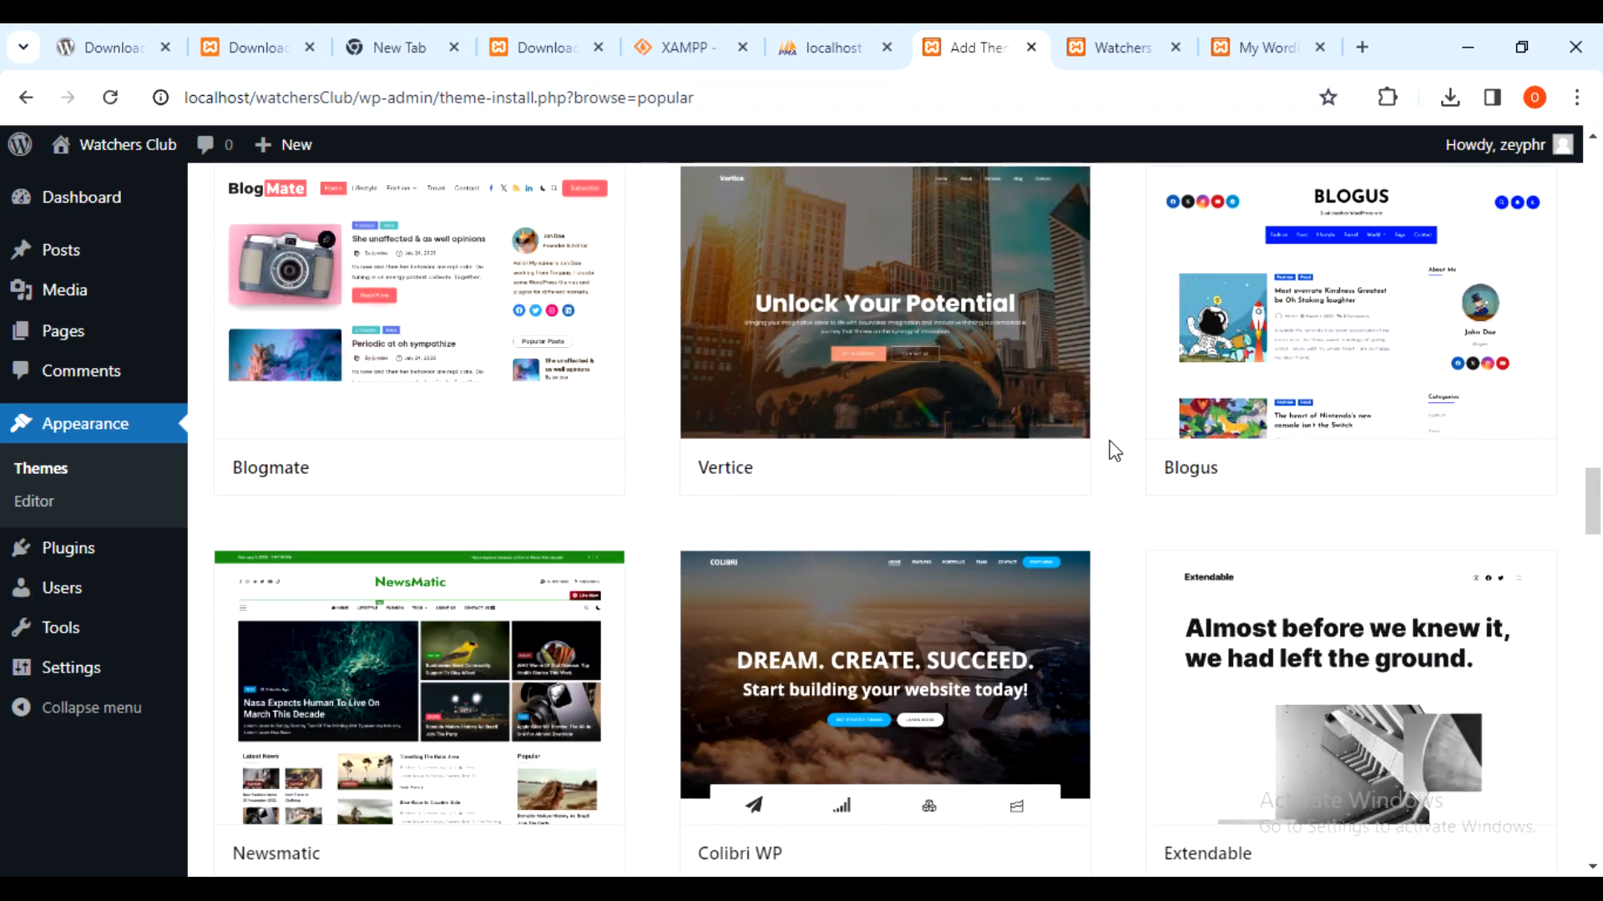
pyautogui.scroll(5, 1113, 453)
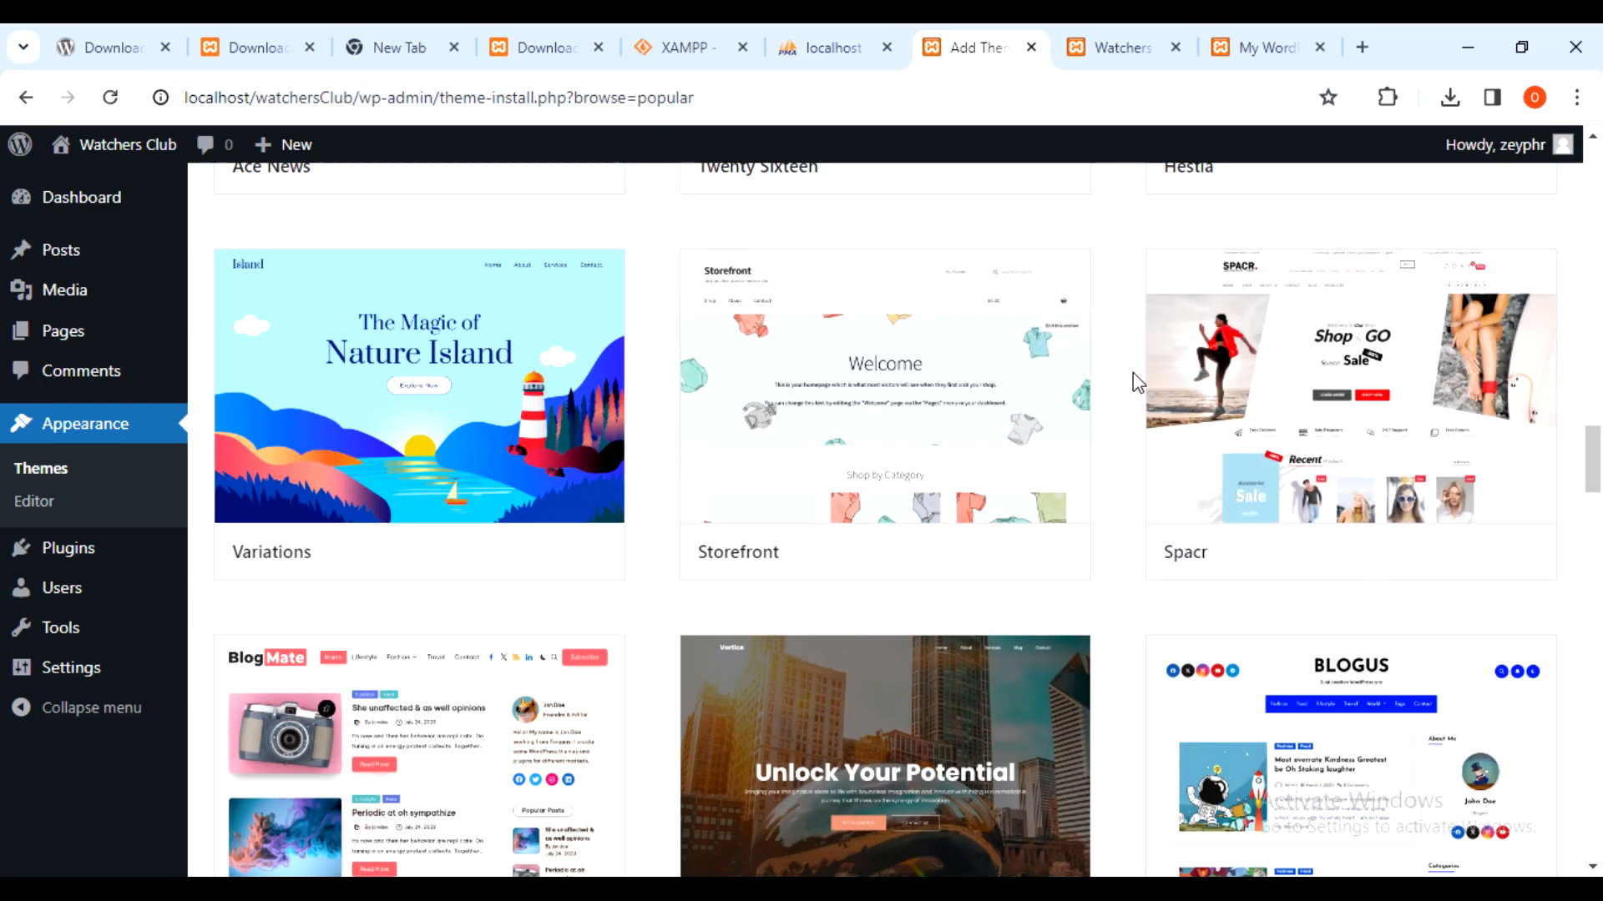
pyautogui.scroll(-13, 1108, 399)
pyautogui.scroll(5, 1107, 392)
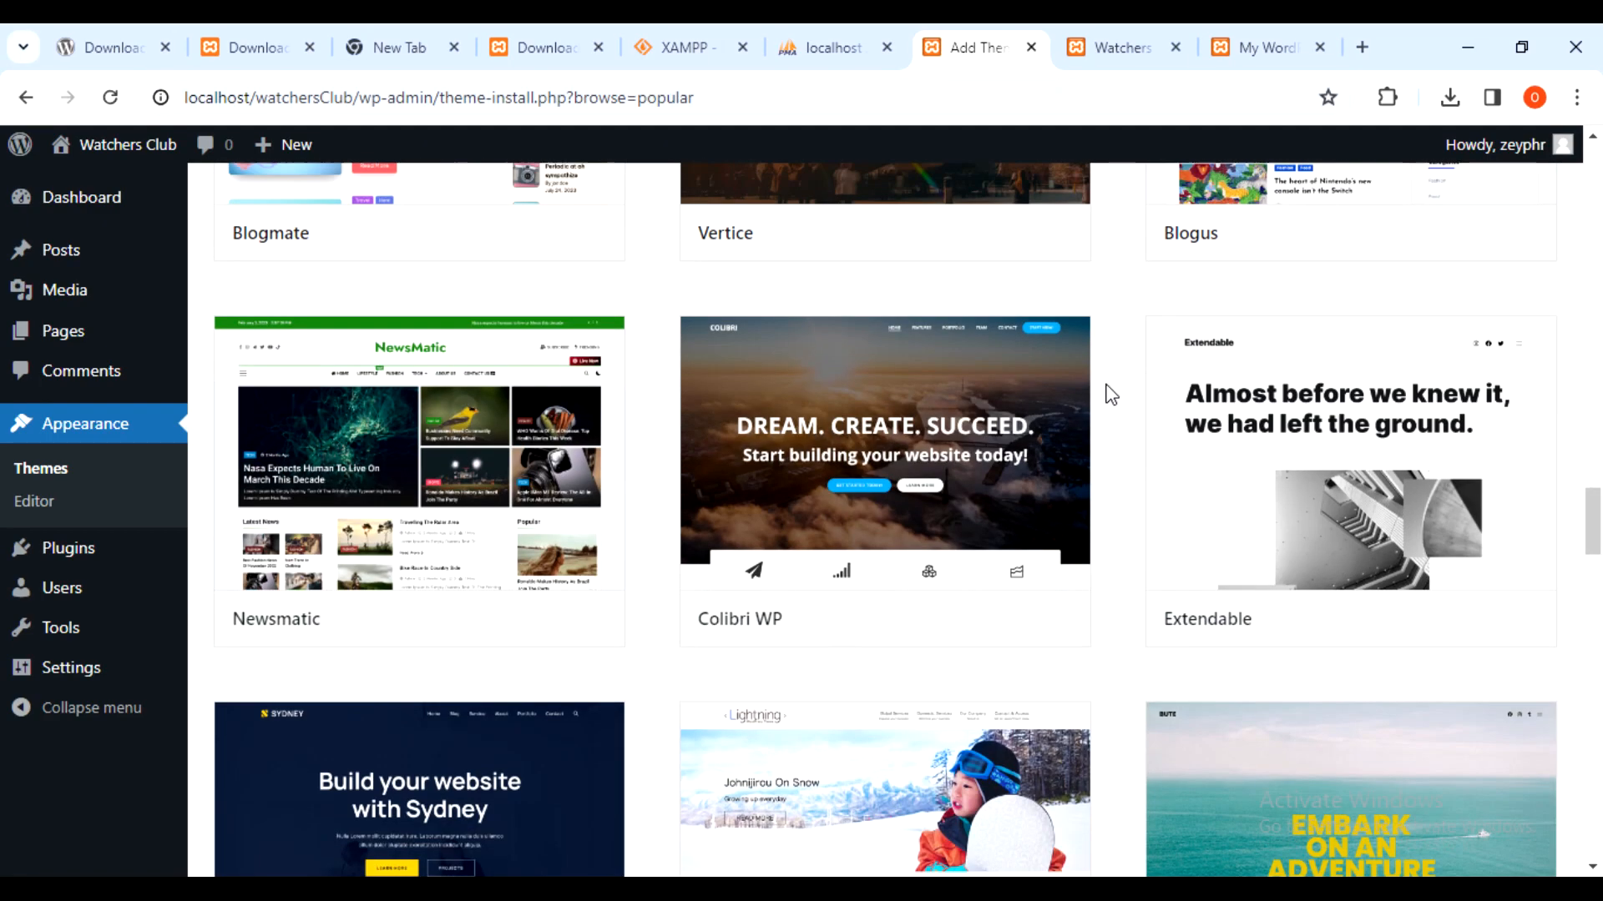
pyautogui.scroll(3, 1111, 394)
pyautogui.scroll(20, 1110, 394)
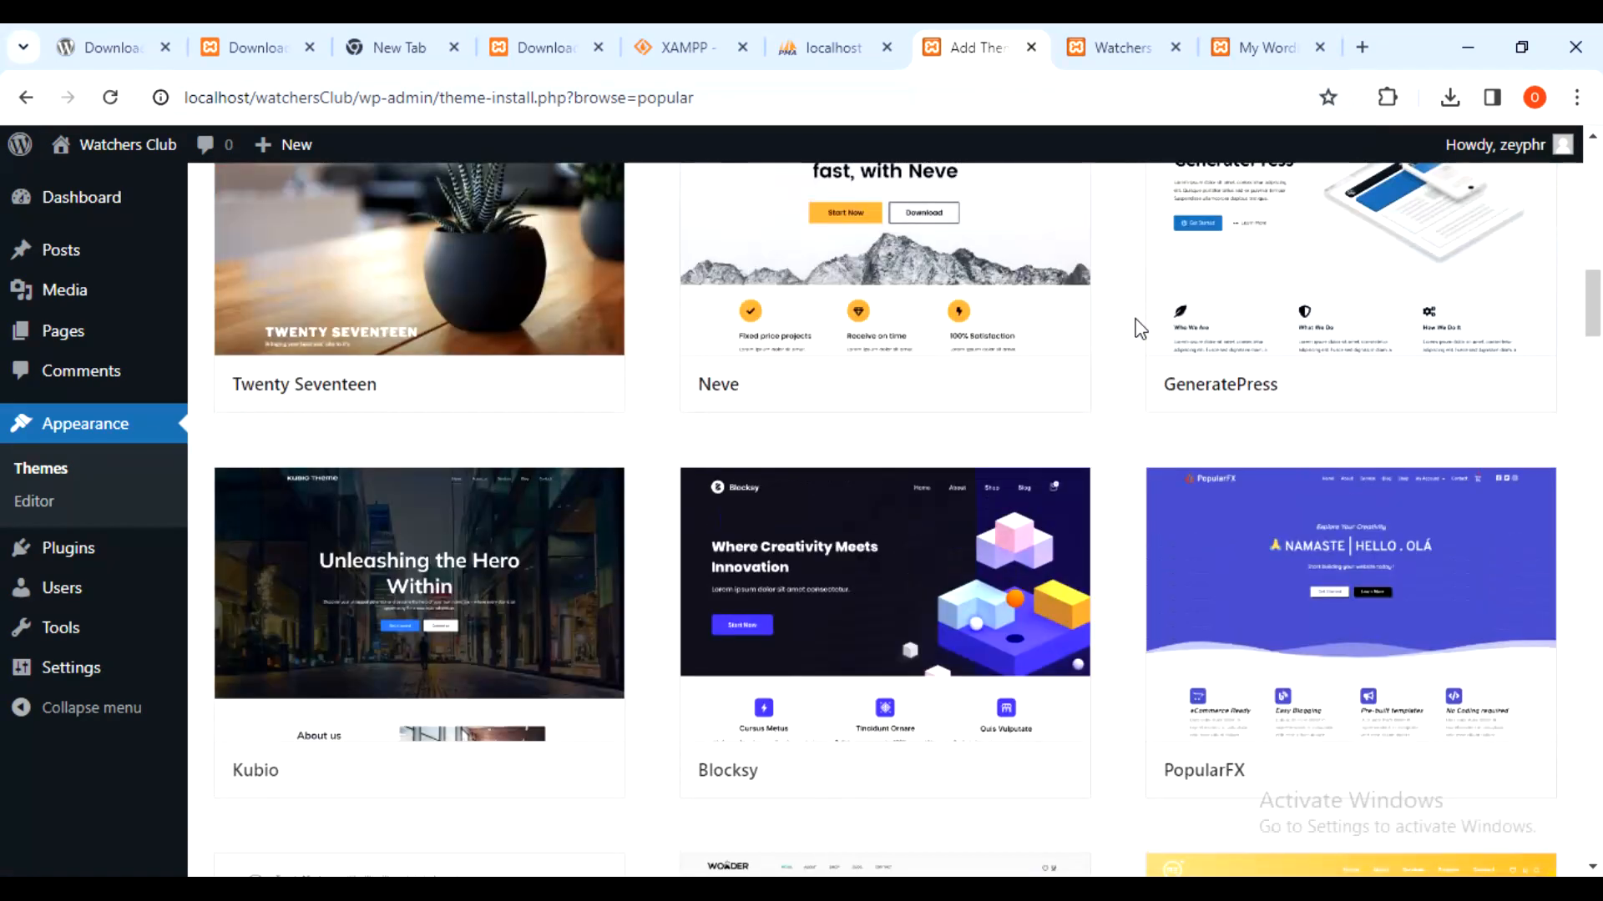
# - Open the Blocksy theme preview, scroll its demo, and install Blocksy 2.0.41
pyautogui.scroll(-1, 1027, 400)
pyautogui.click(915, 473)
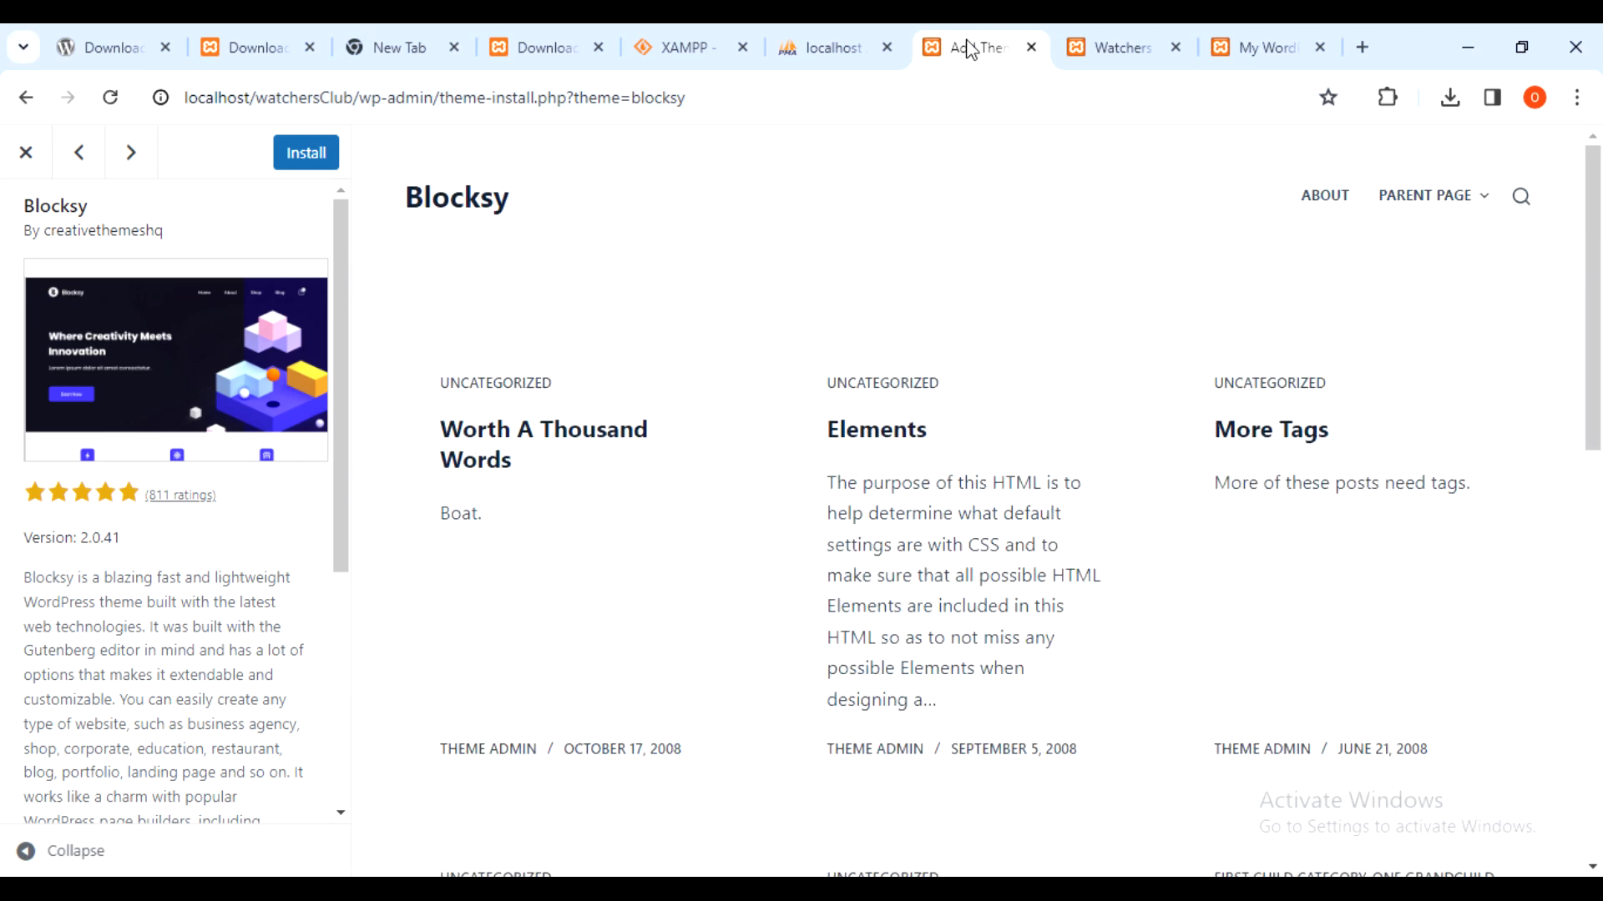
pyautogui.scroll(-12, 716, 350)
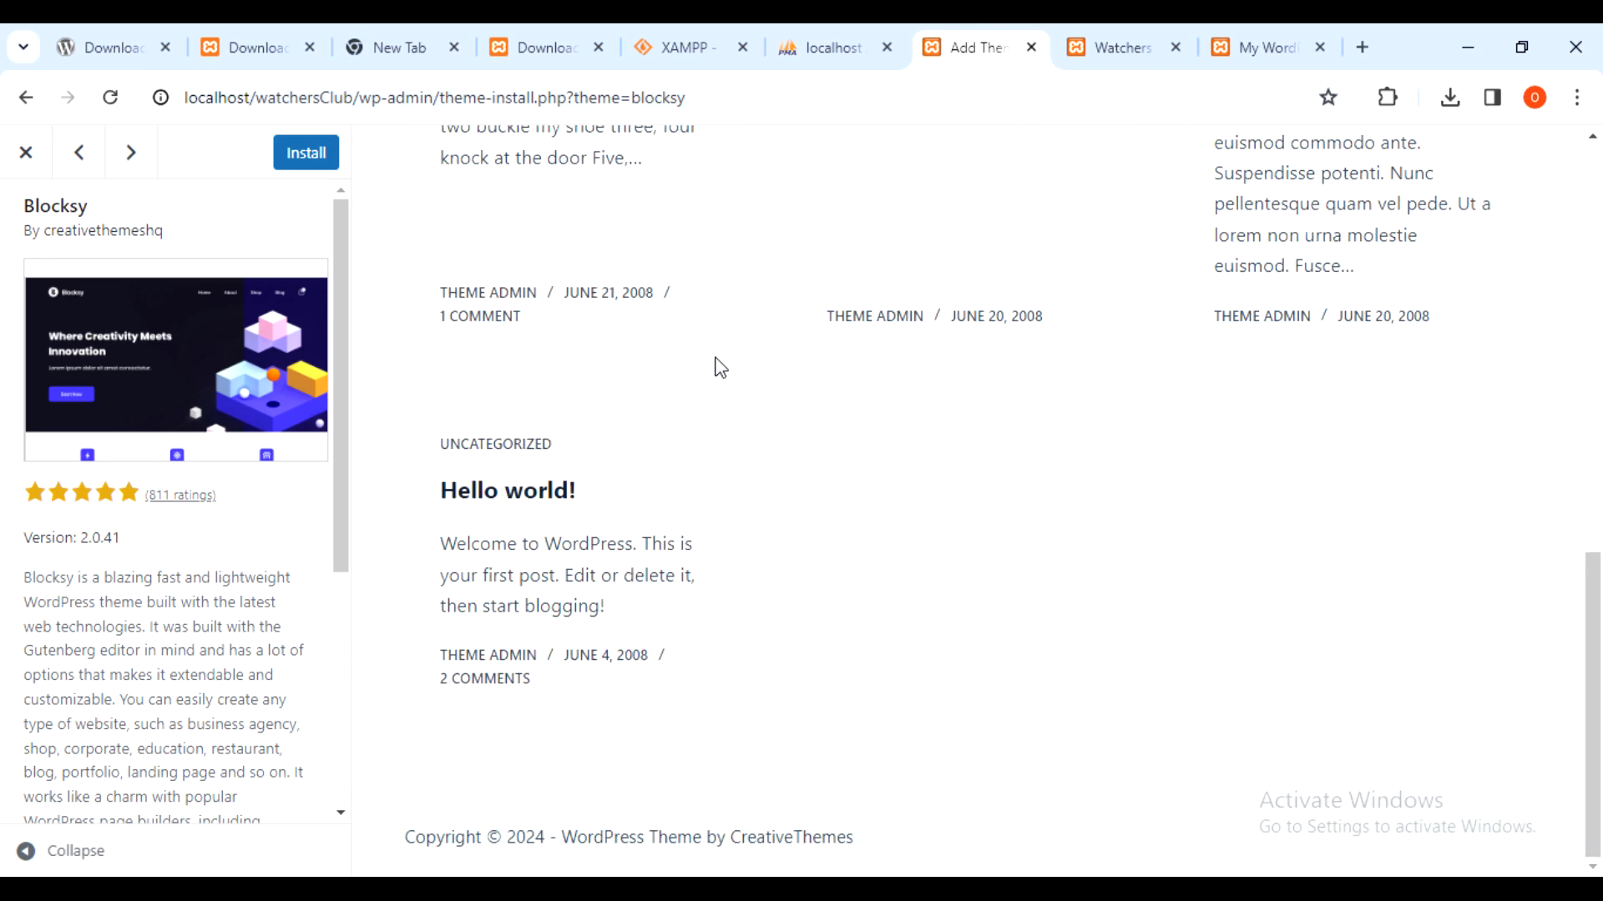
pyautogui.scroll(12, 717, 359)
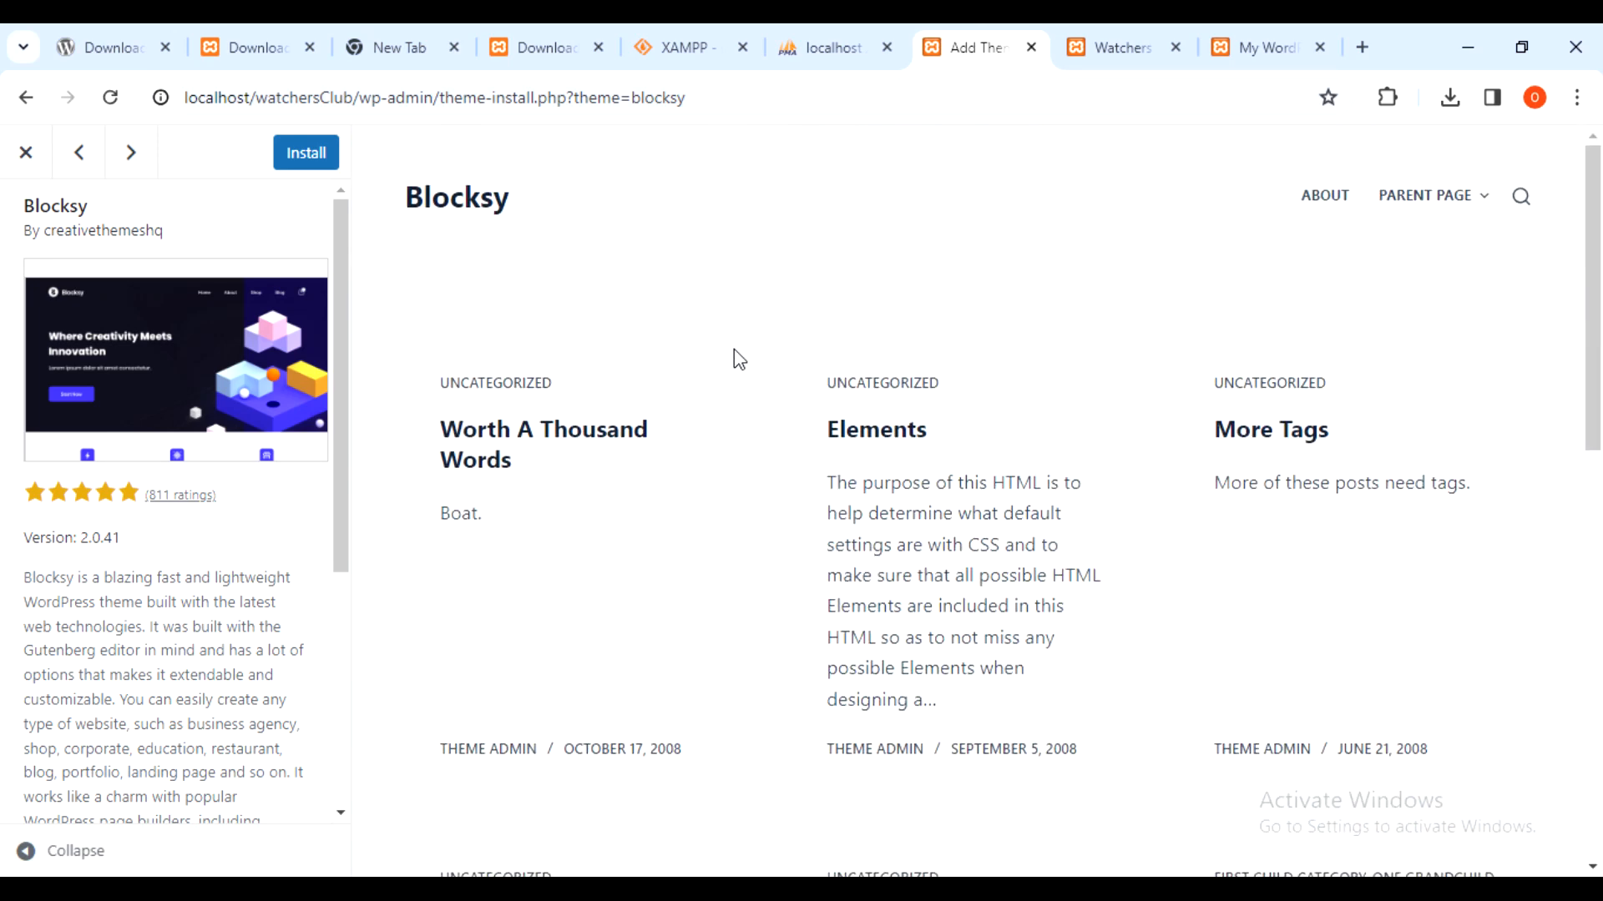
pyautogui.click(306, 159)
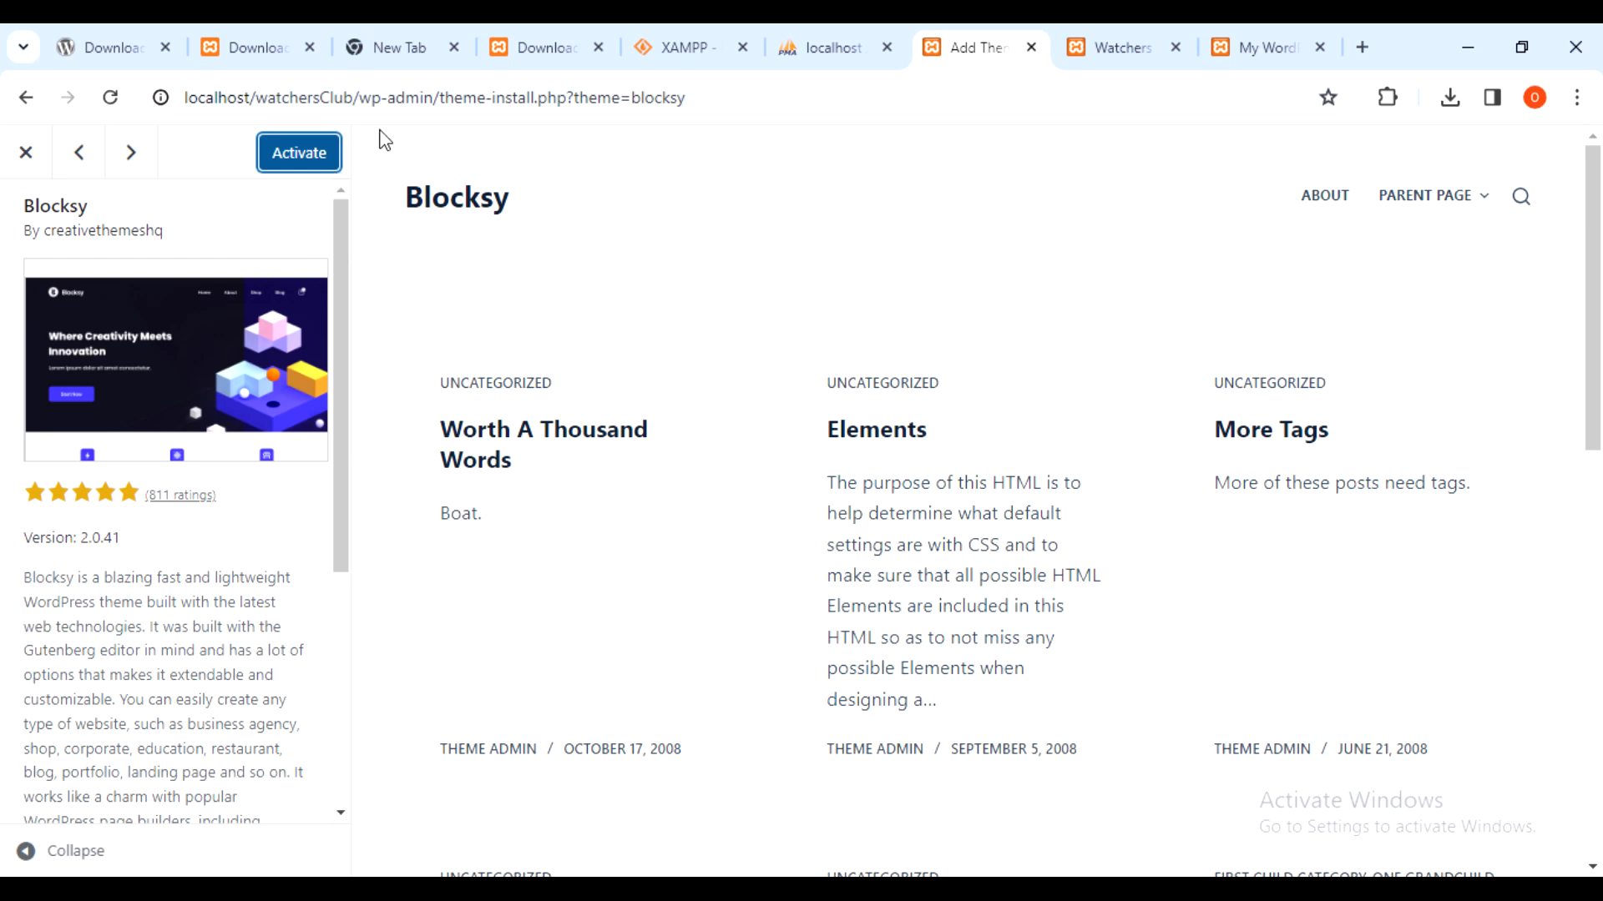
# - Activate Blocksy, then reload the Watchers Club front page to view both posts in its layout
pyautogui.click(313, 157)
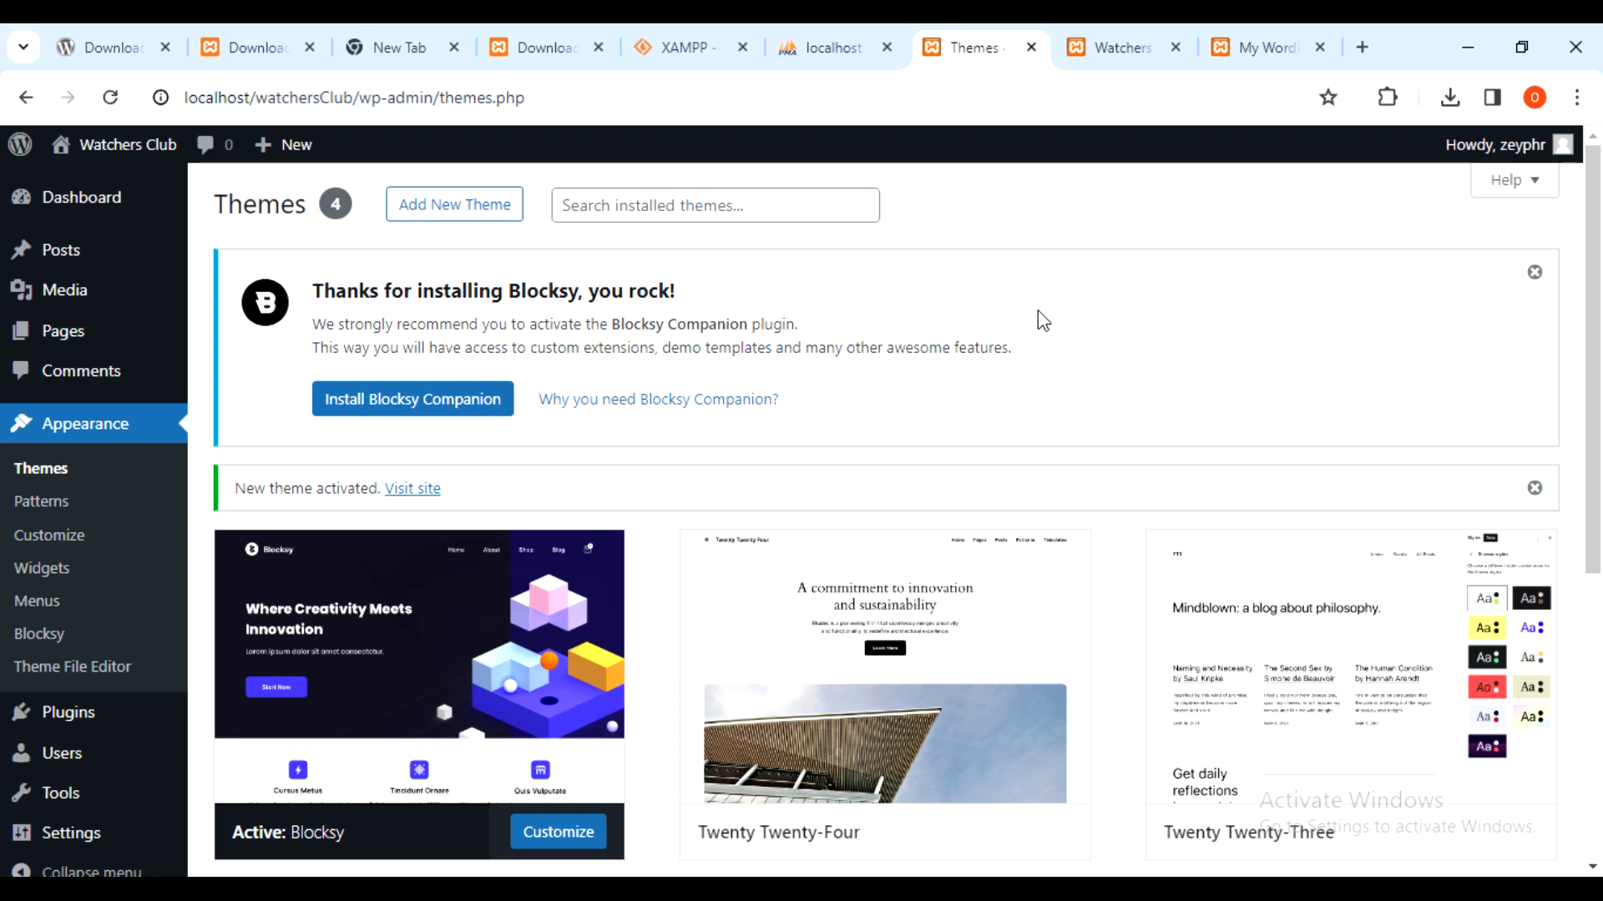
pyautogui.click(1135, 42)
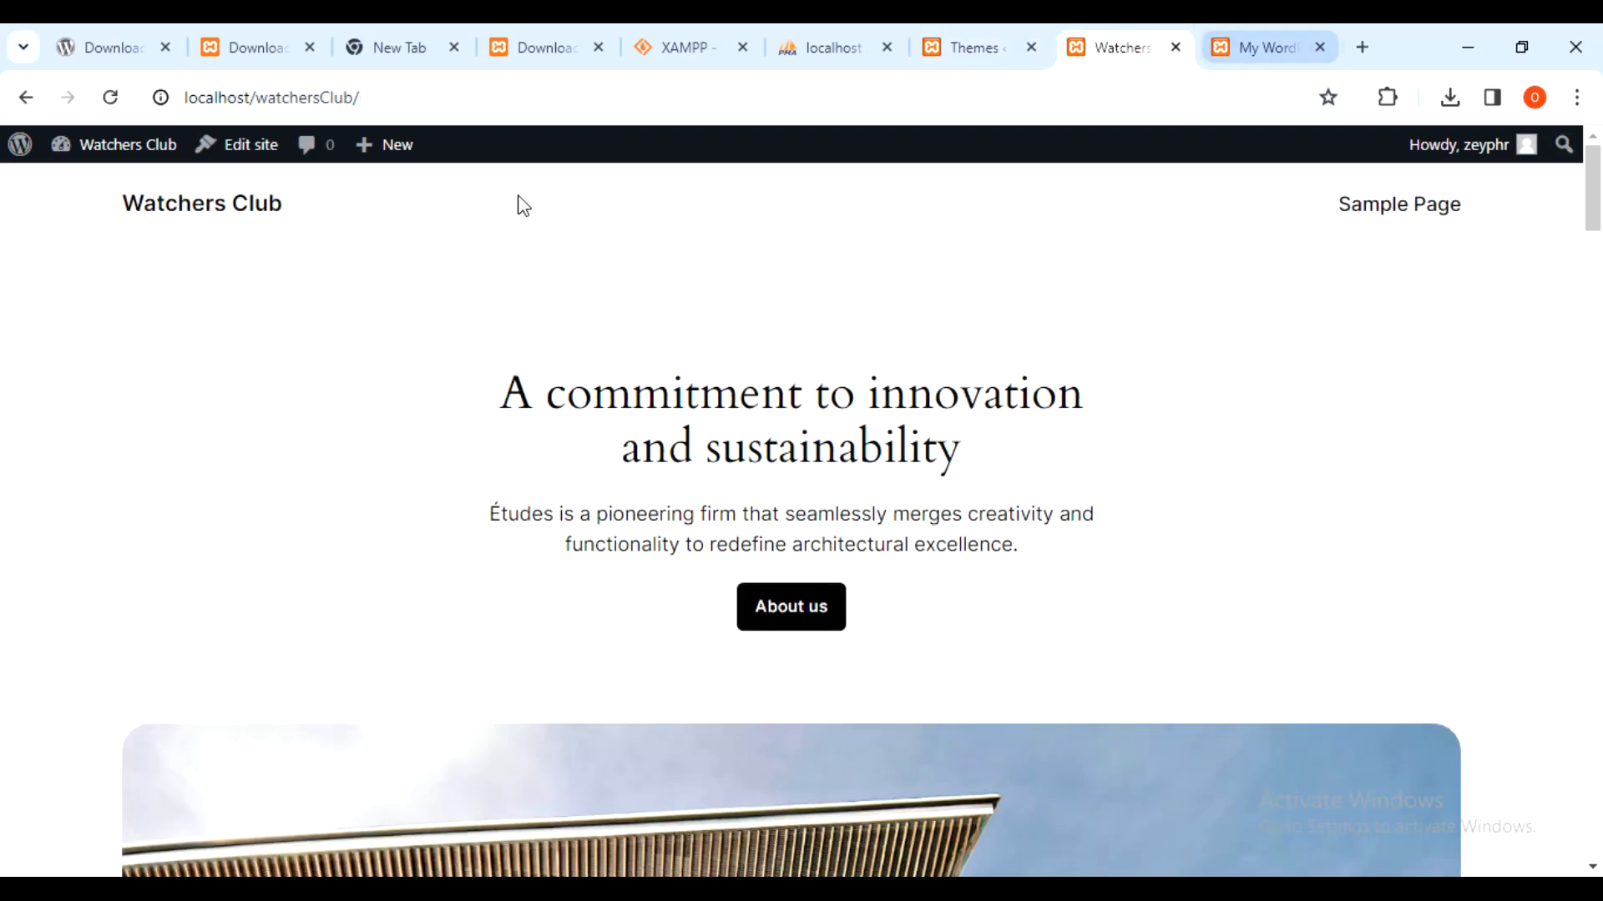
pyautogui.click(109, 97)
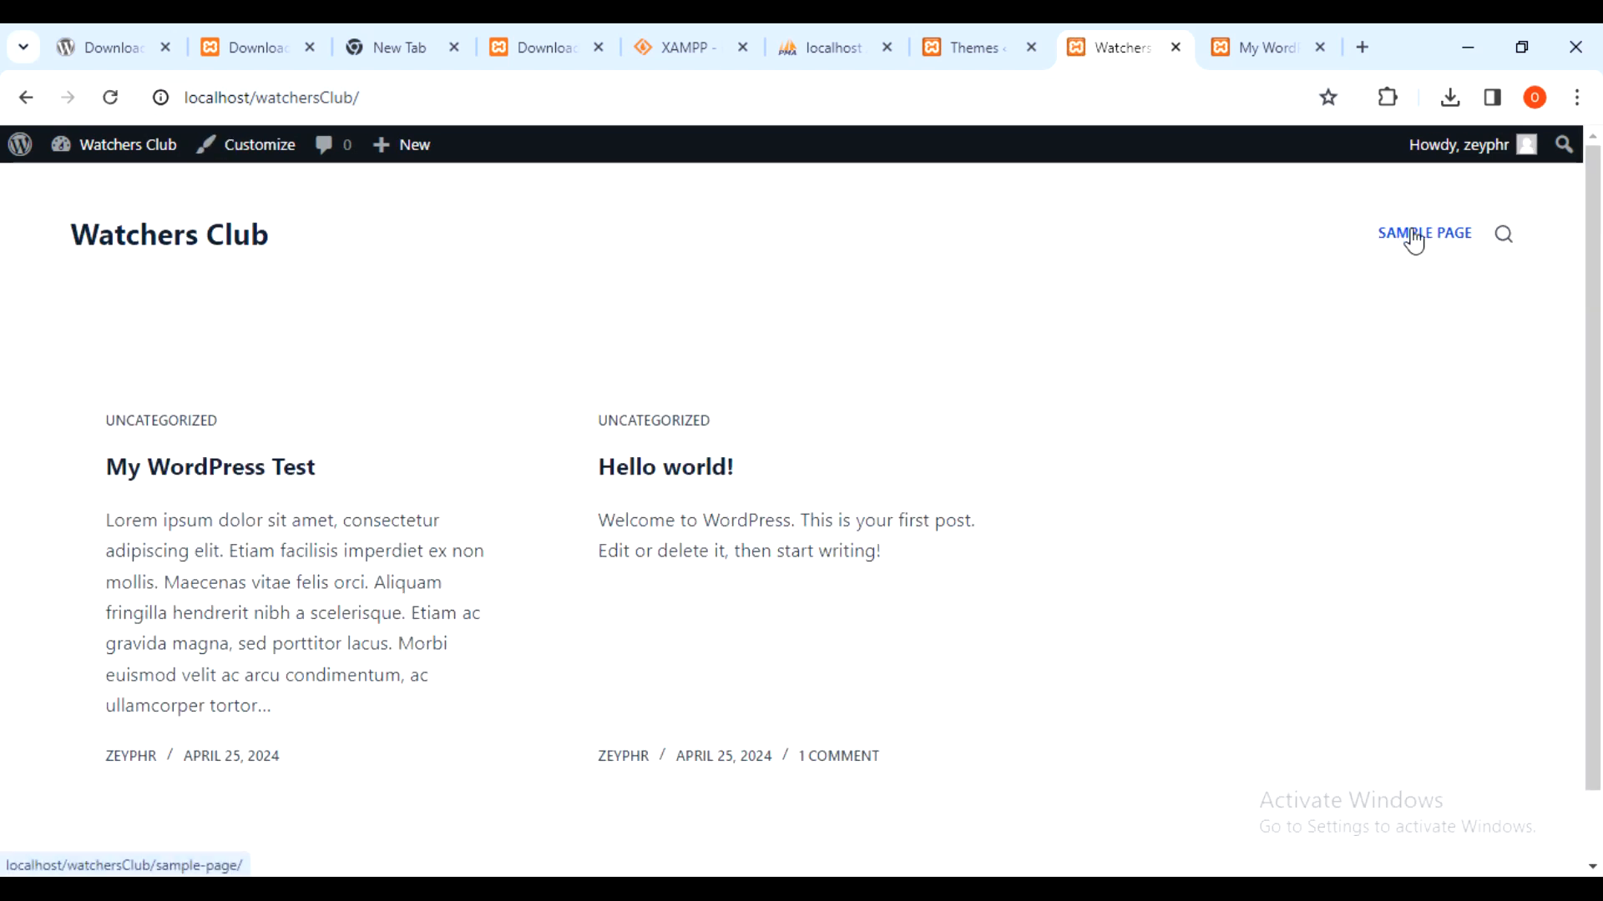
pyautogui.moveTo(1597, 174)
pyautogui.mouseDown()
pyautogui.moveTo(1578, 252)
pyautogui.moveTo(1596, 152)
pyautogui.mouseUp()
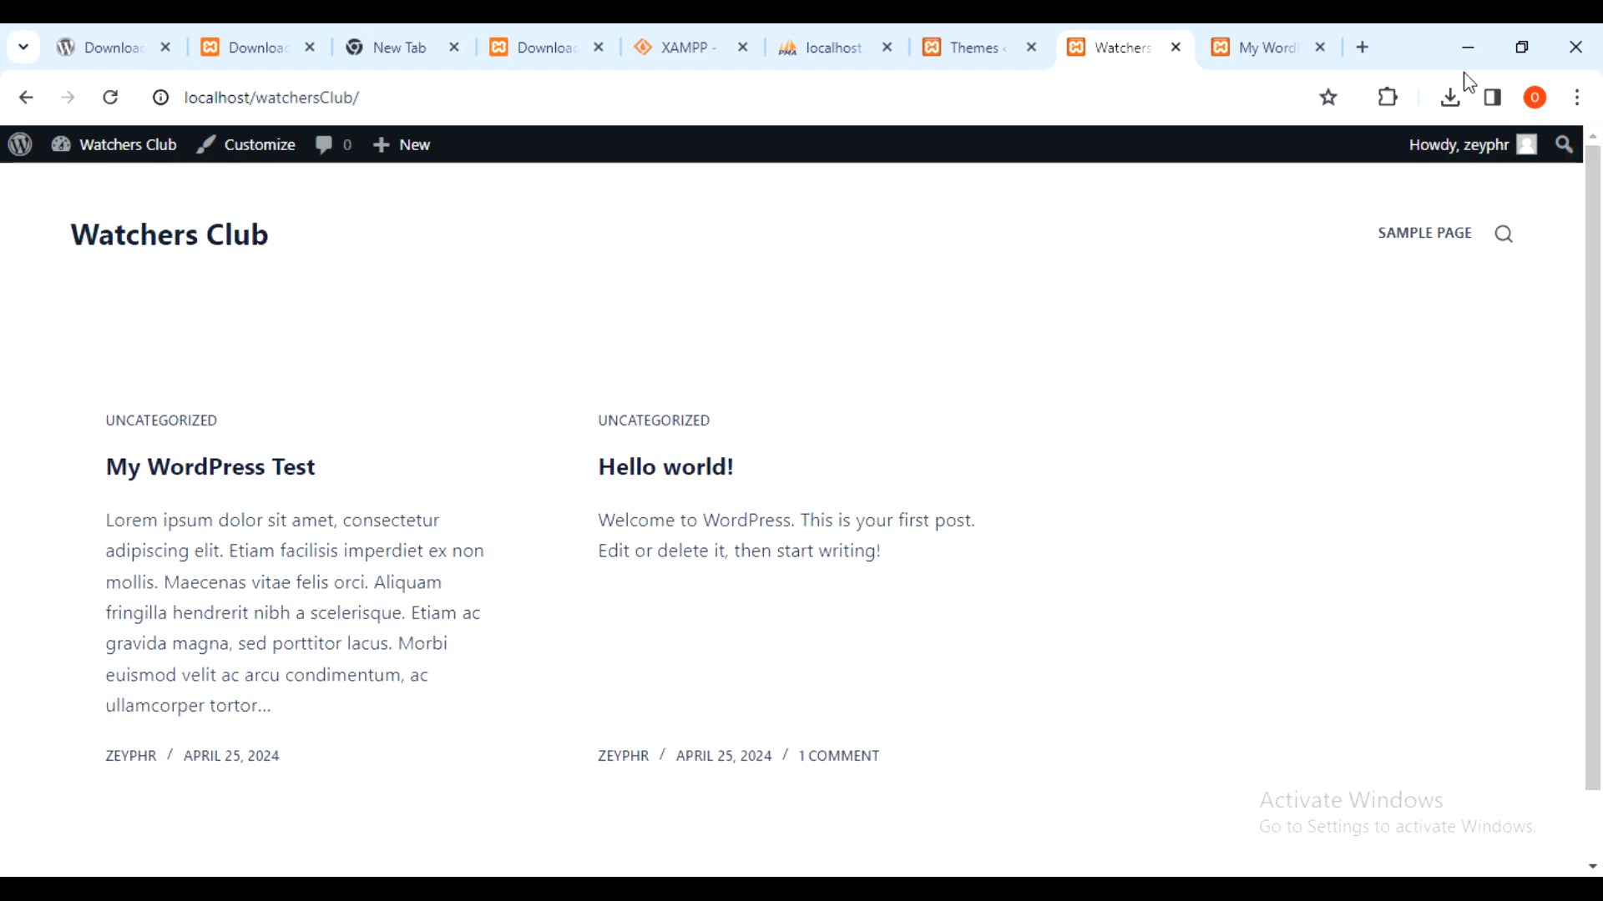
# - Go back to the Themes page and scroll it, confirming Blocksy is active among 4 themes
pyautogui.click(1001, 37)
pyautogui.scroll(-1, 1013, 278)
pyautogui.scroll(-5, 1013, 278)
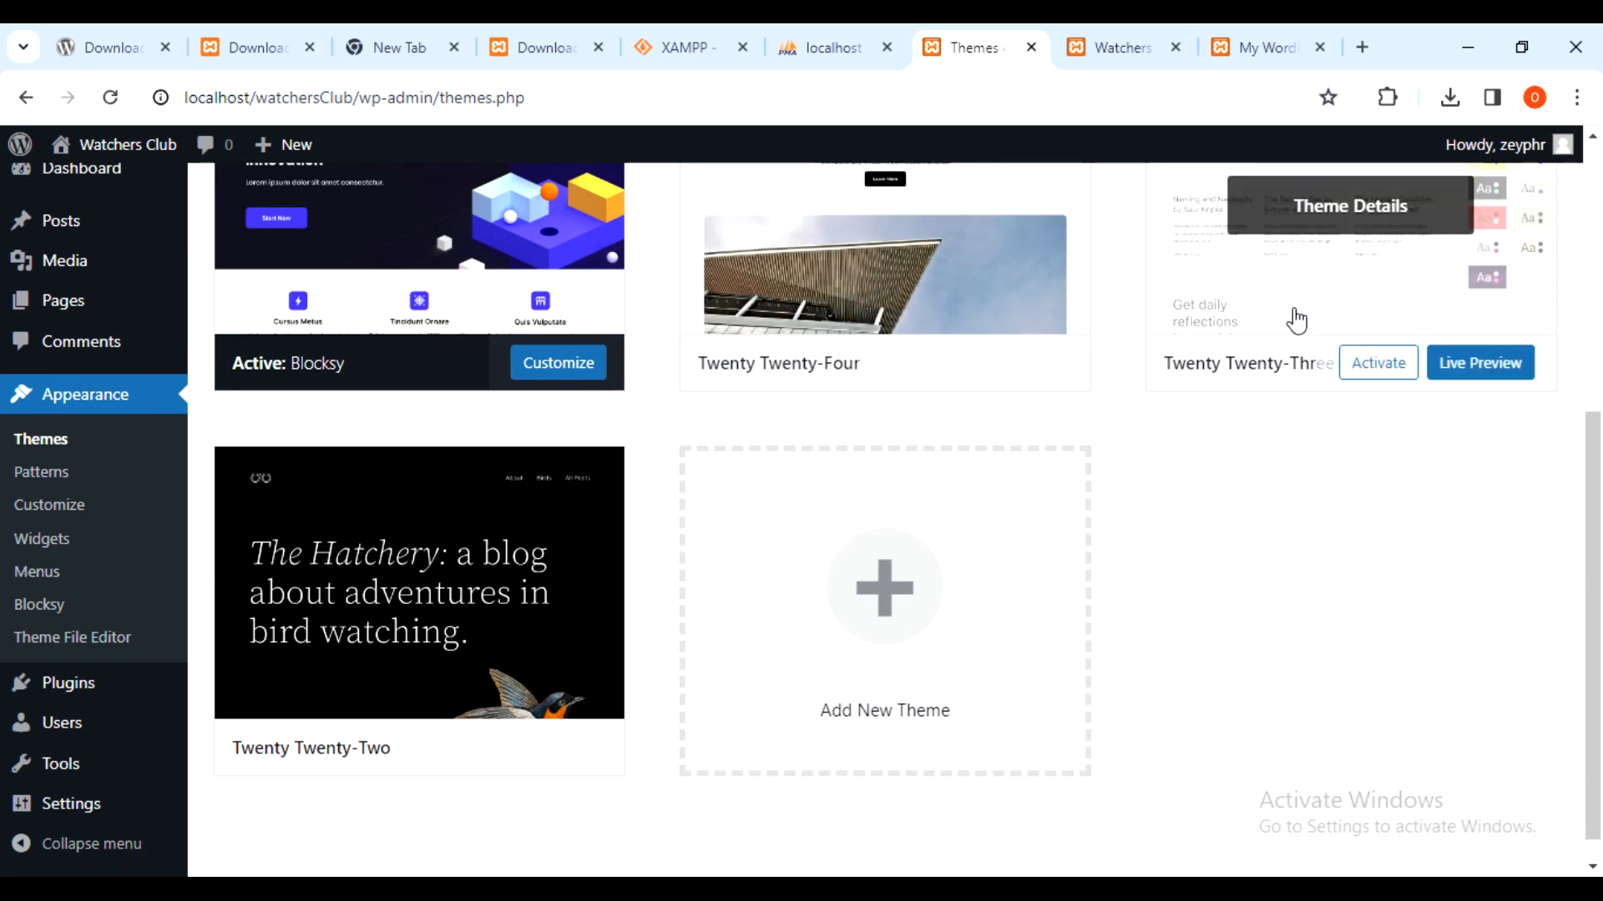
pyautogui.scroll(6, 1141, 284)
pyautogui.scroll(-1, 1141, 285)
pyautogui.scroll(1, 1141, 284)
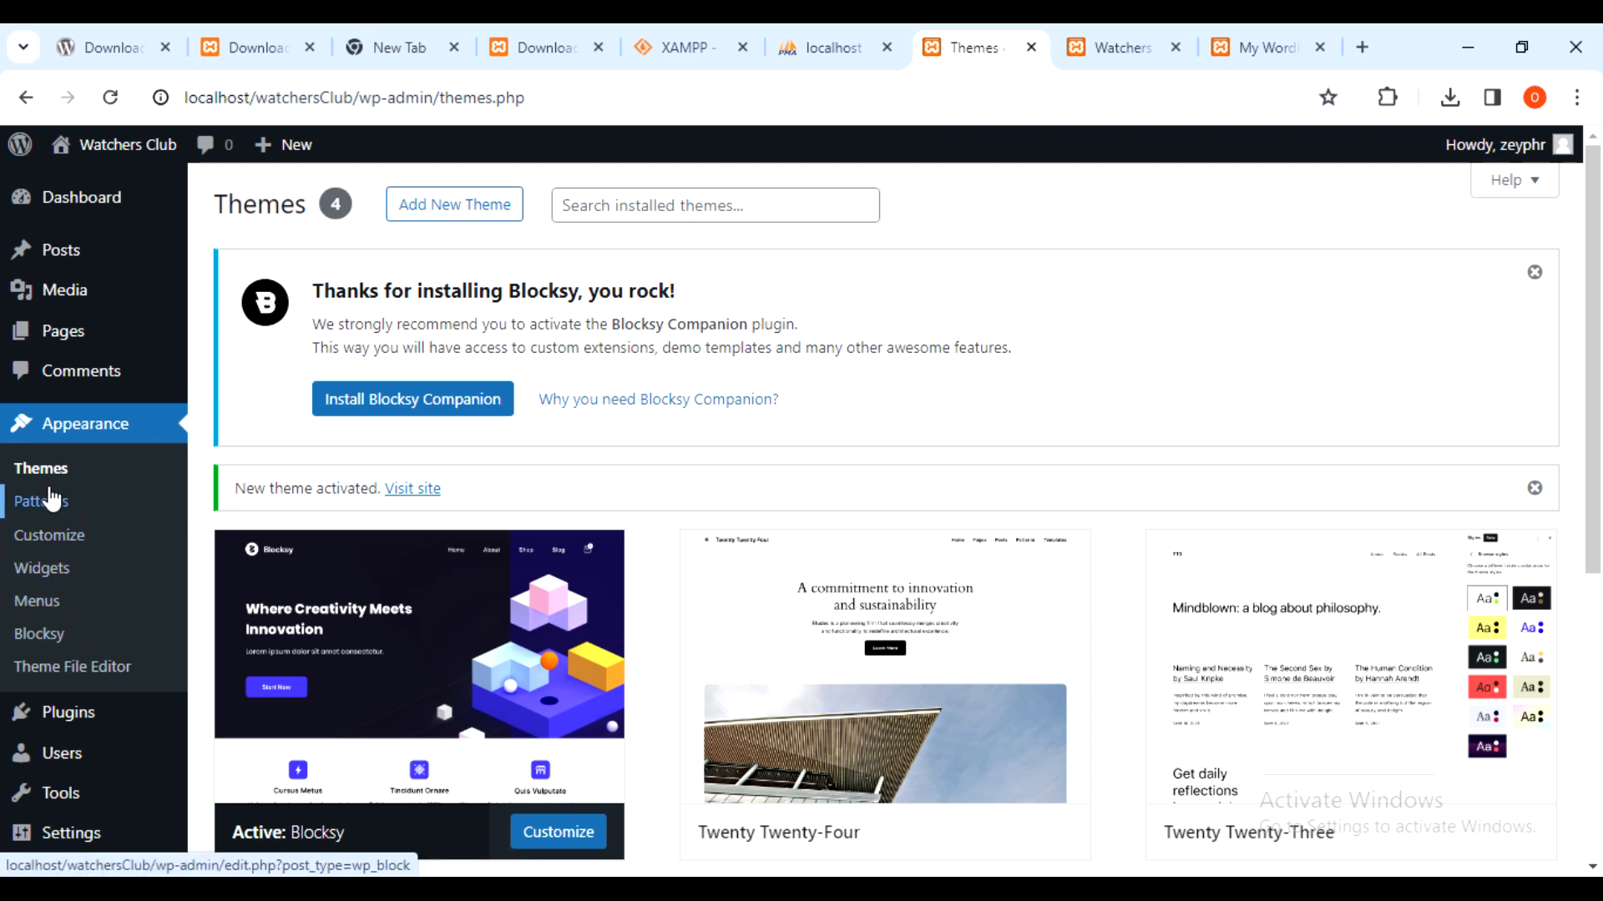
pyautogui.click(1139, 186)
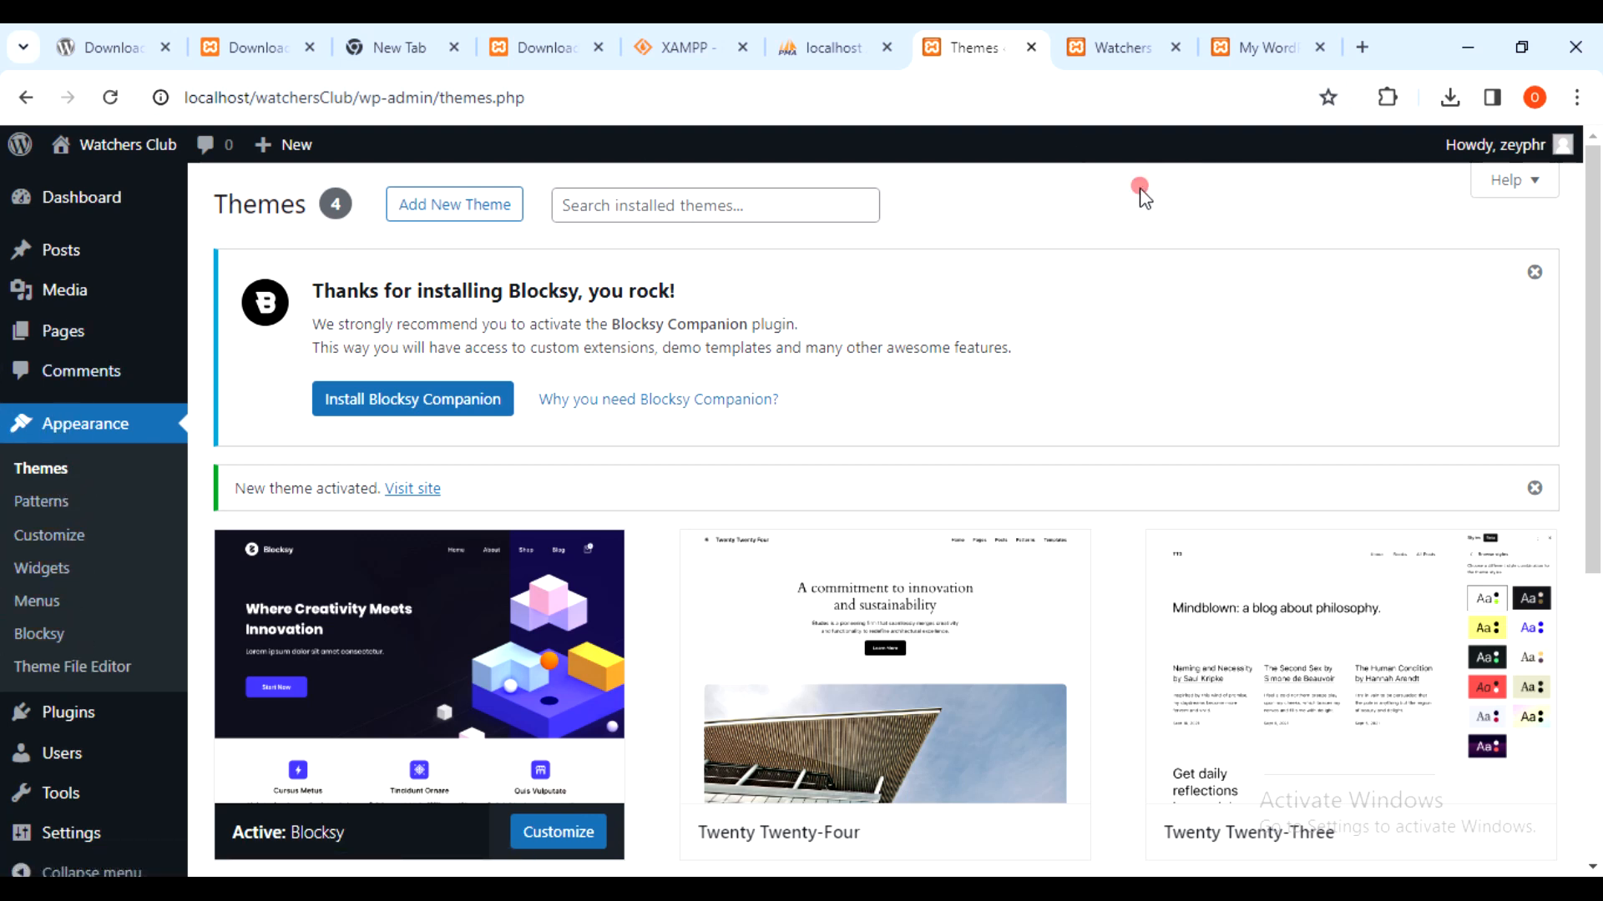